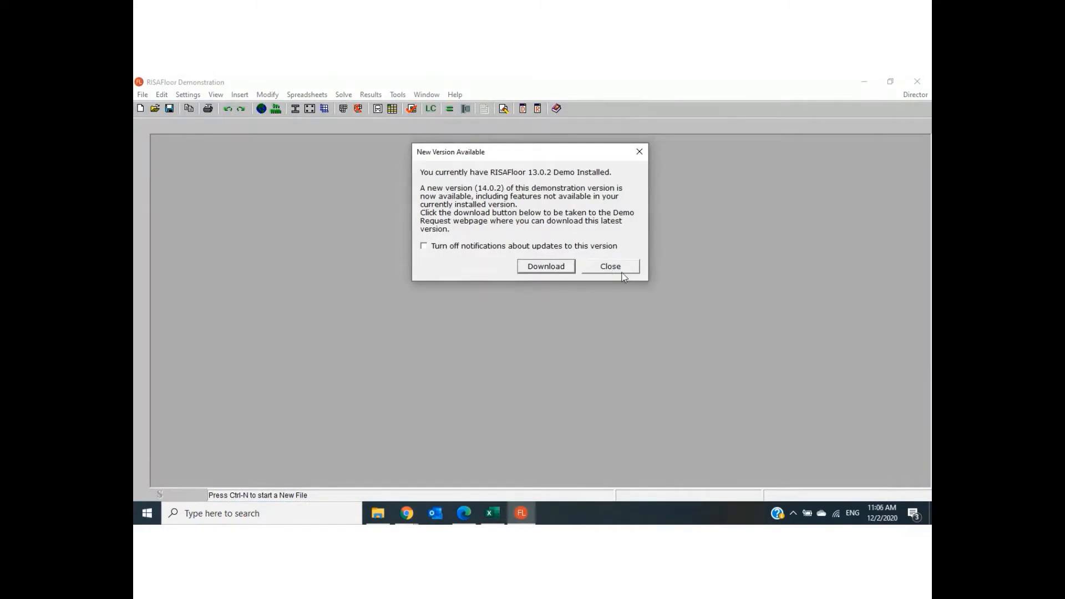
- Dismiss the update notice, examine the floor layout and member sizes in the PDF in Edge, and return to RISAFloor
click(620, 271)
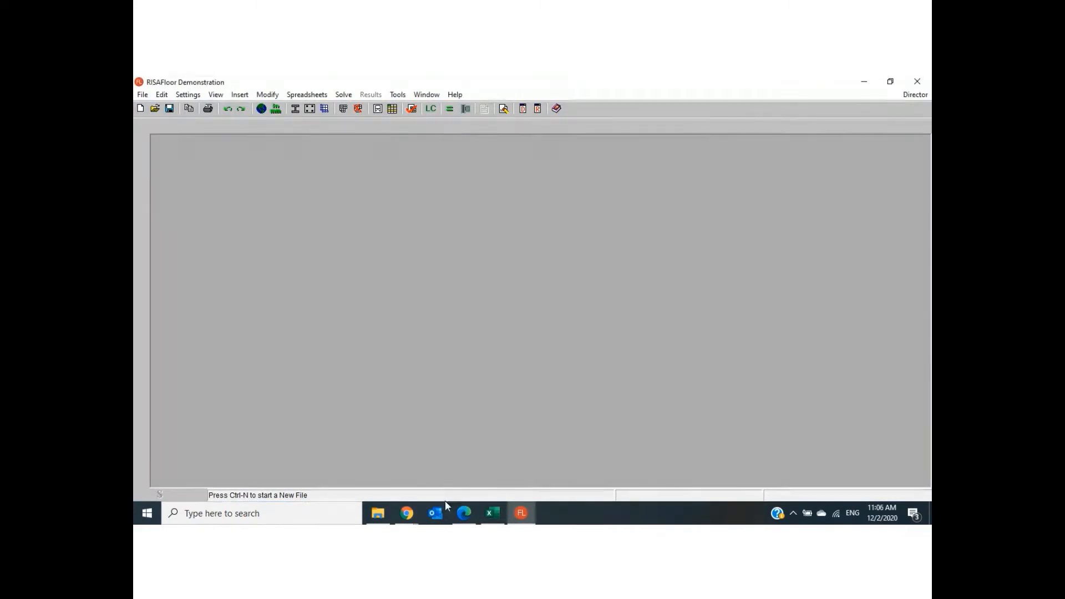
click(463, 513)
click(239, 82)
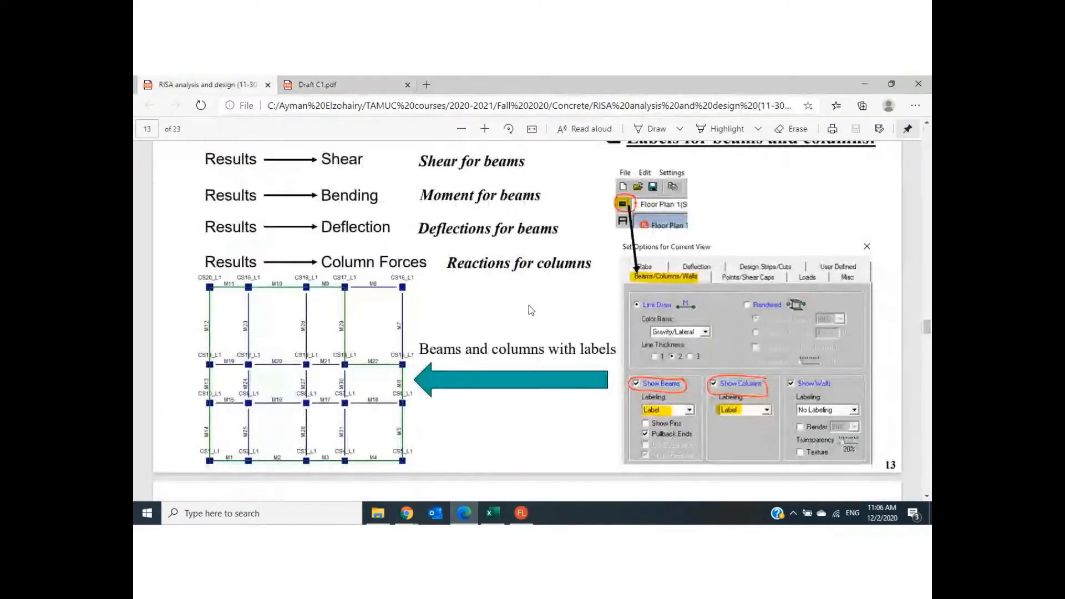
scroll(529, 310, up, 5)
scroll(528, 306, up, 20)
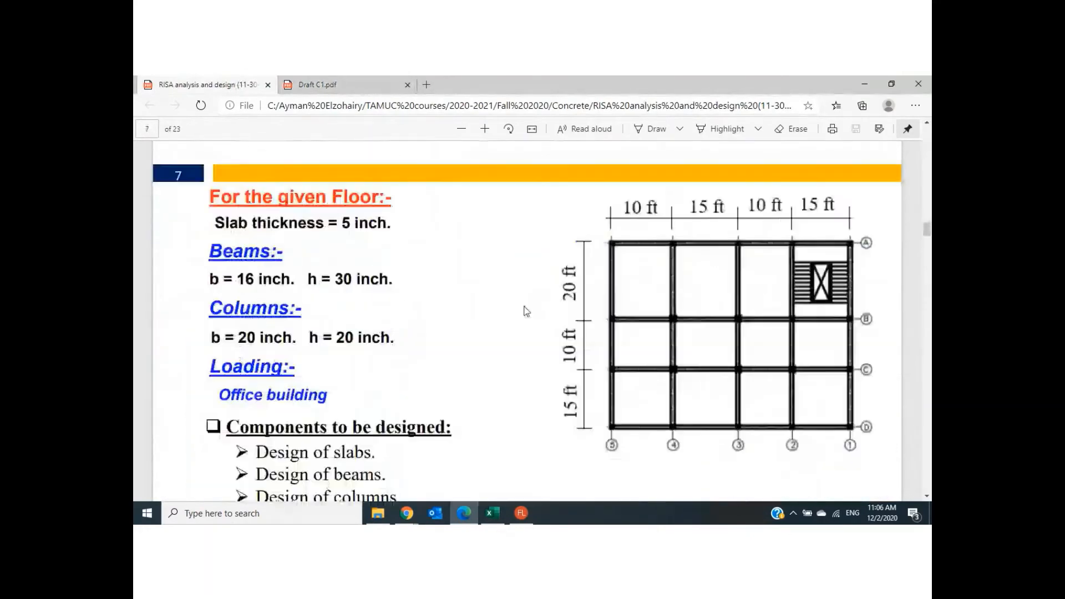
scroll(525, 309, down, 5)
scroll(526, 309, up, 3)
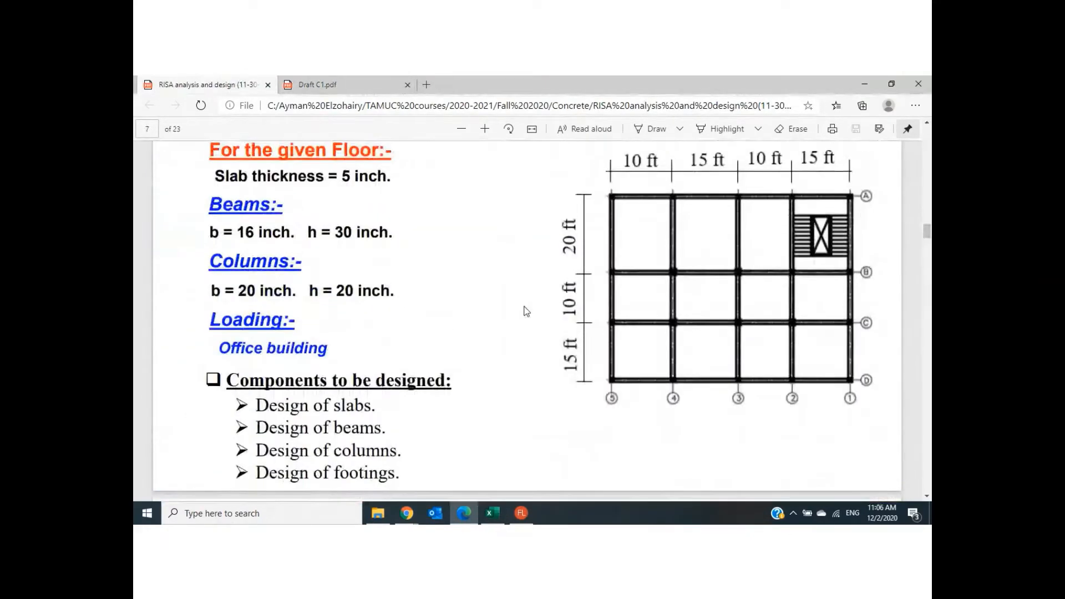
click(521, 513)
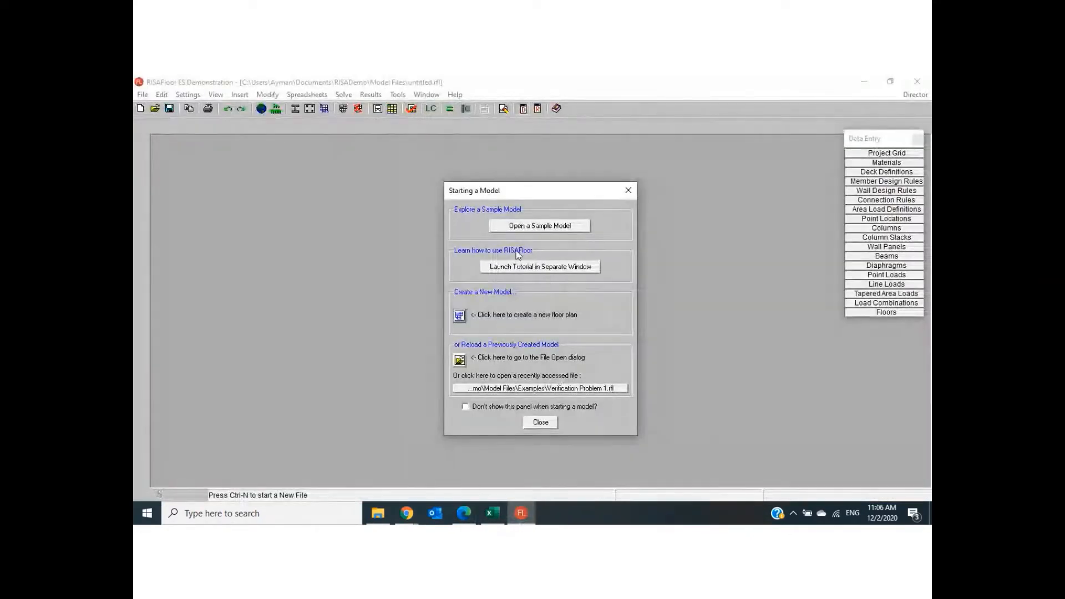
click(459, 317)
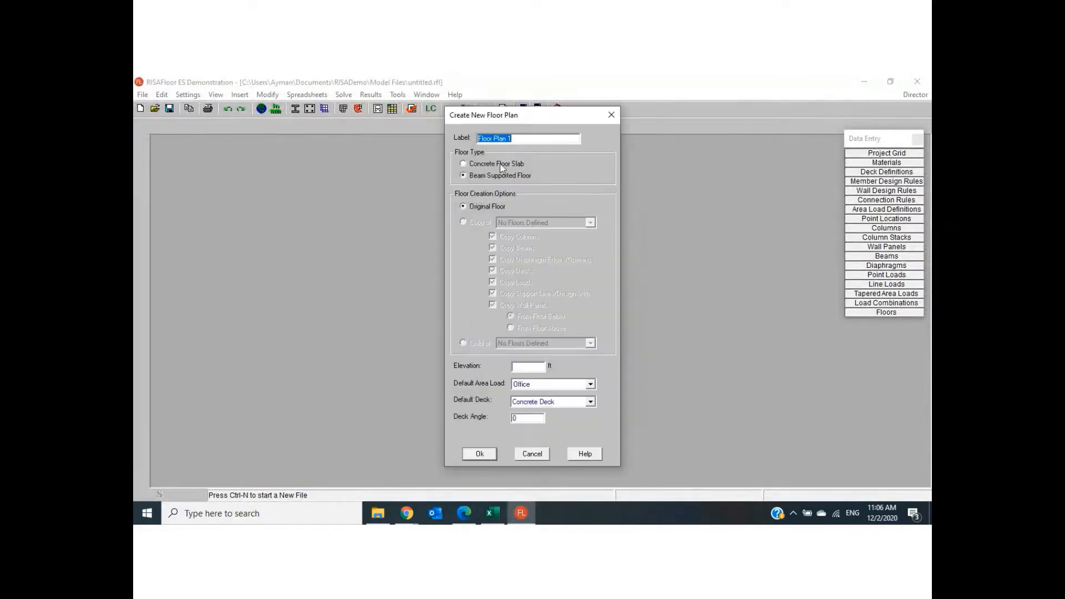
click(471, 164)
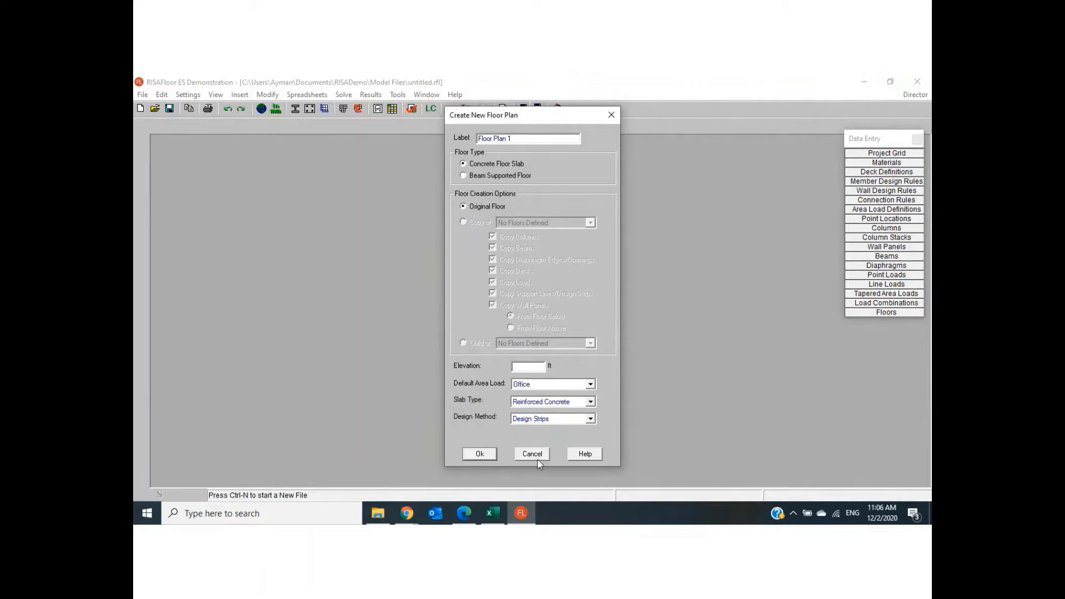
click(479, 455)
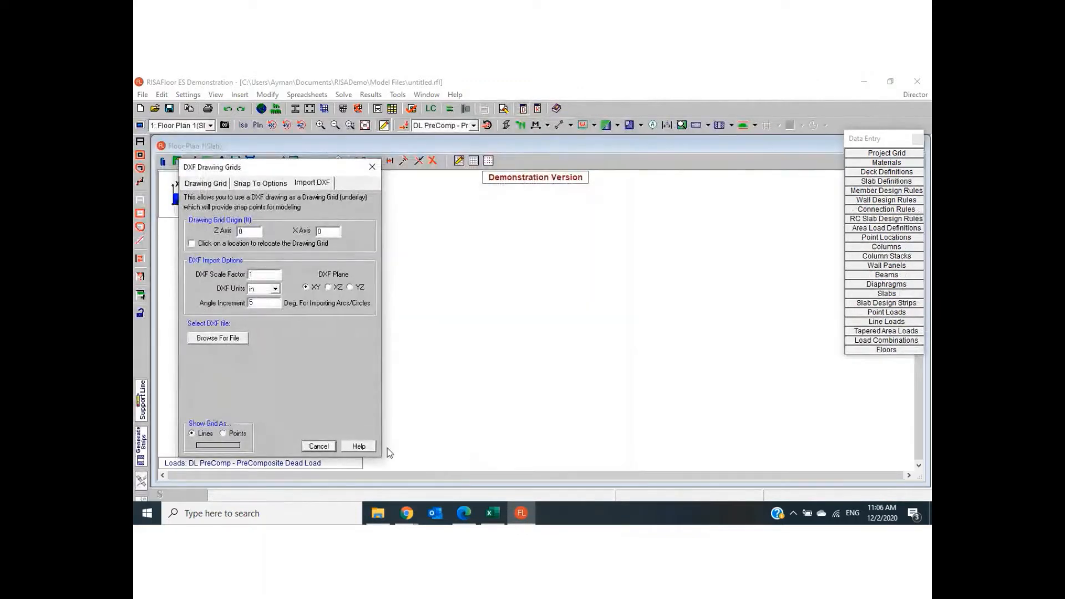
click(319, 446)
click(216, 94)
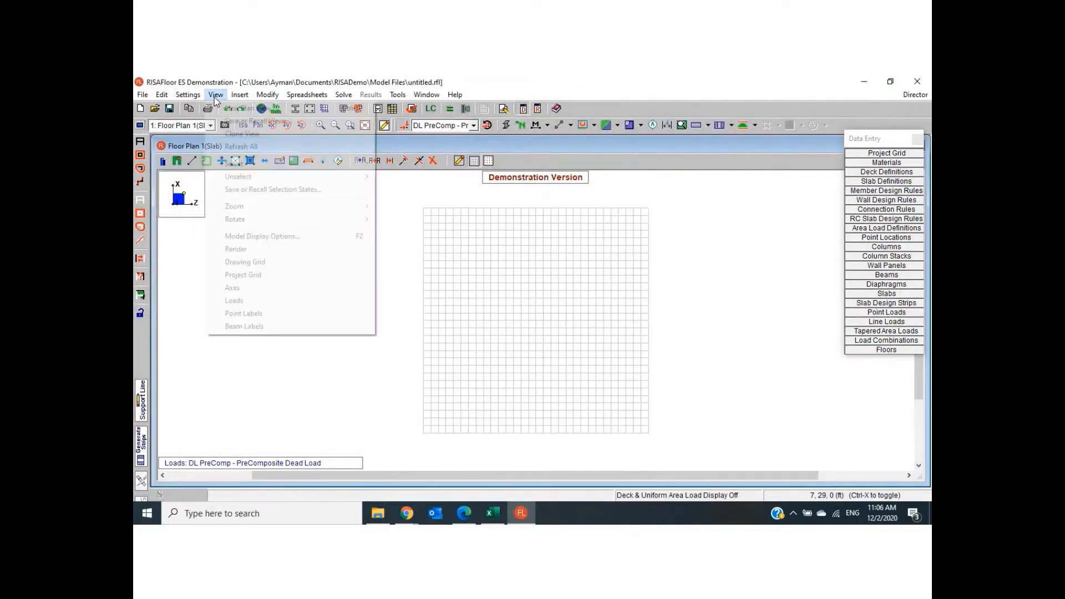
click(239, 262)
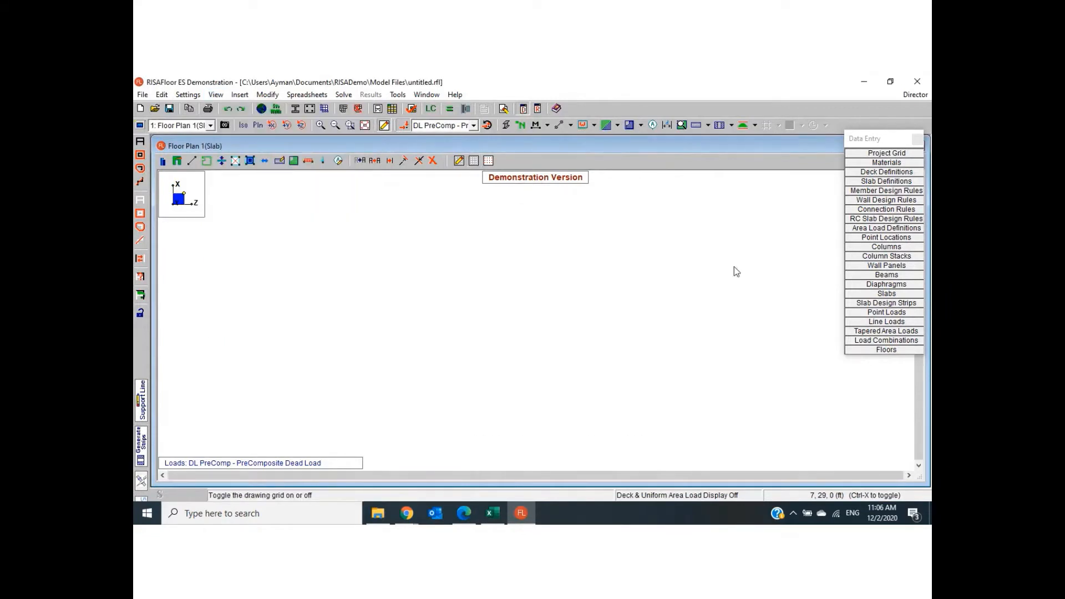
click(143, 95)
click(160, 108)
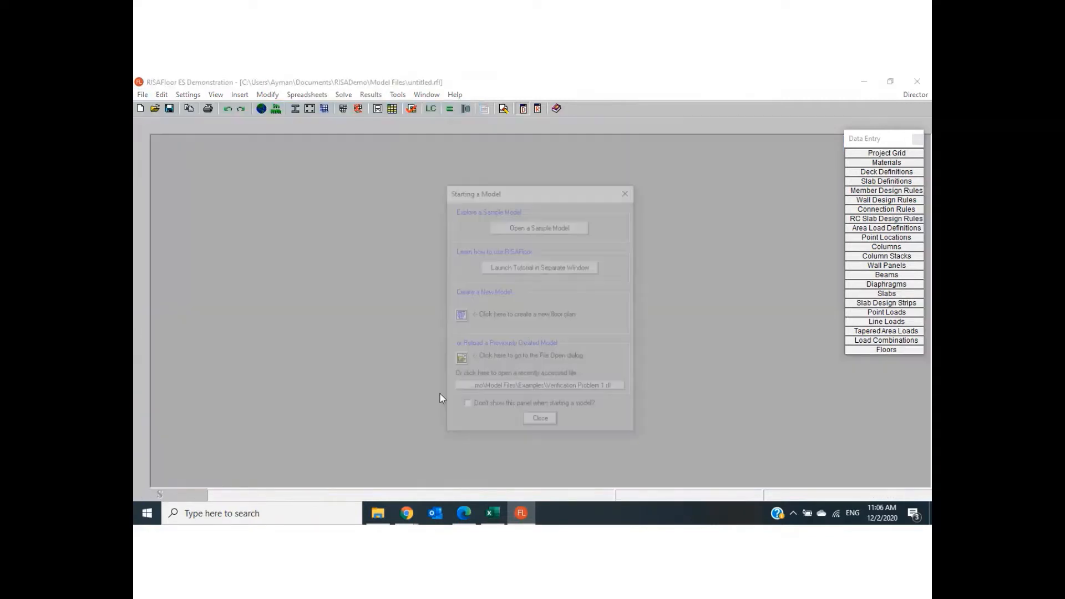
- Create a new floor plan of the concrete floor slab type at an elevation of 20 ft
click(458, 321)
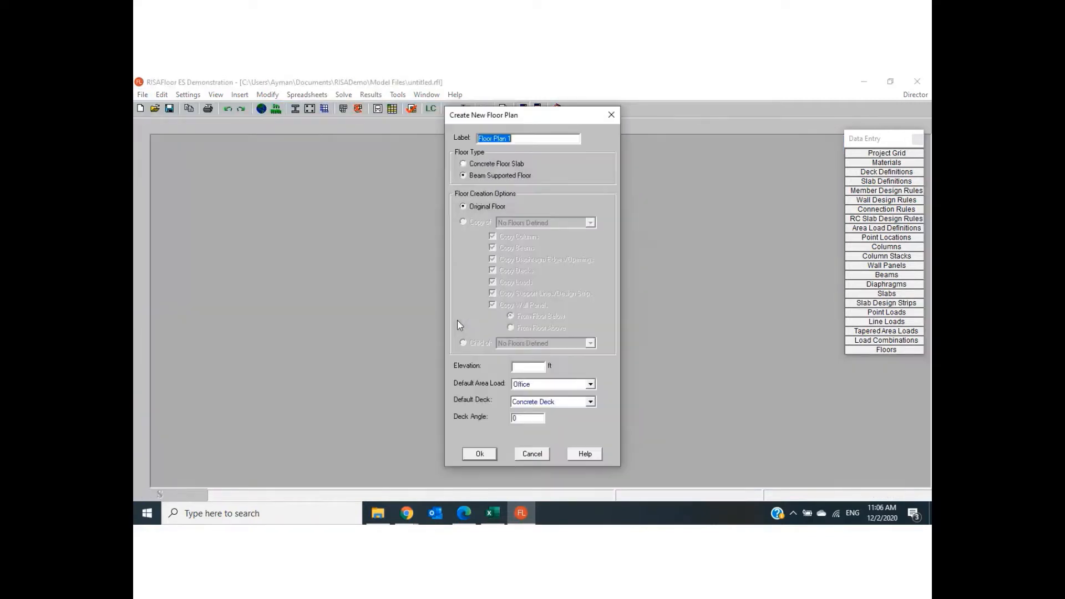
click(494, 164)
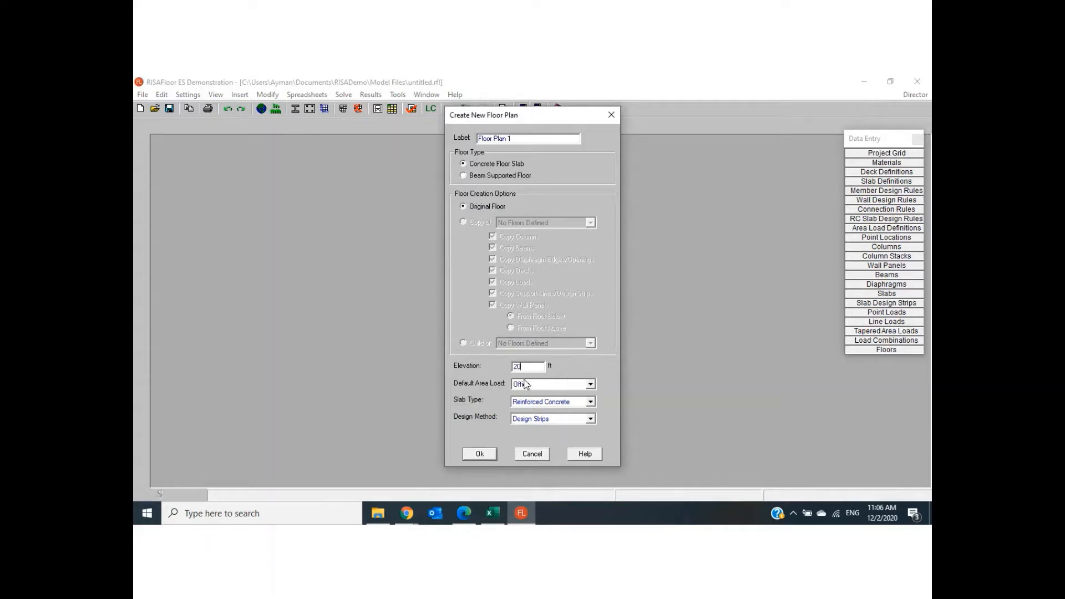
click(481, 454)
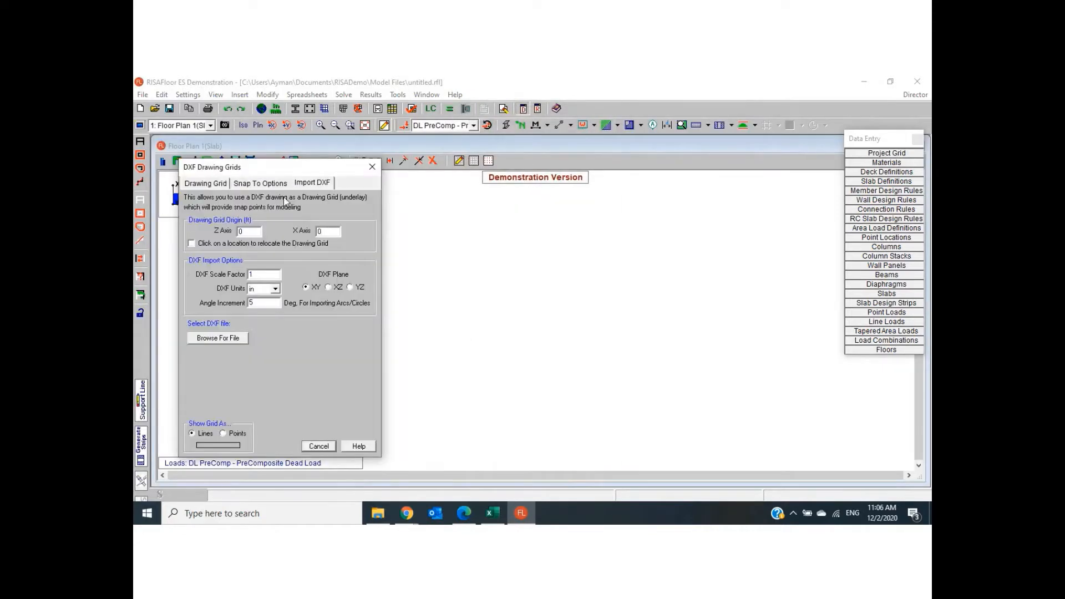
- Dismiss the DXF drawing grid settings and hide the drawing grid in the plan view
click(320, 446)
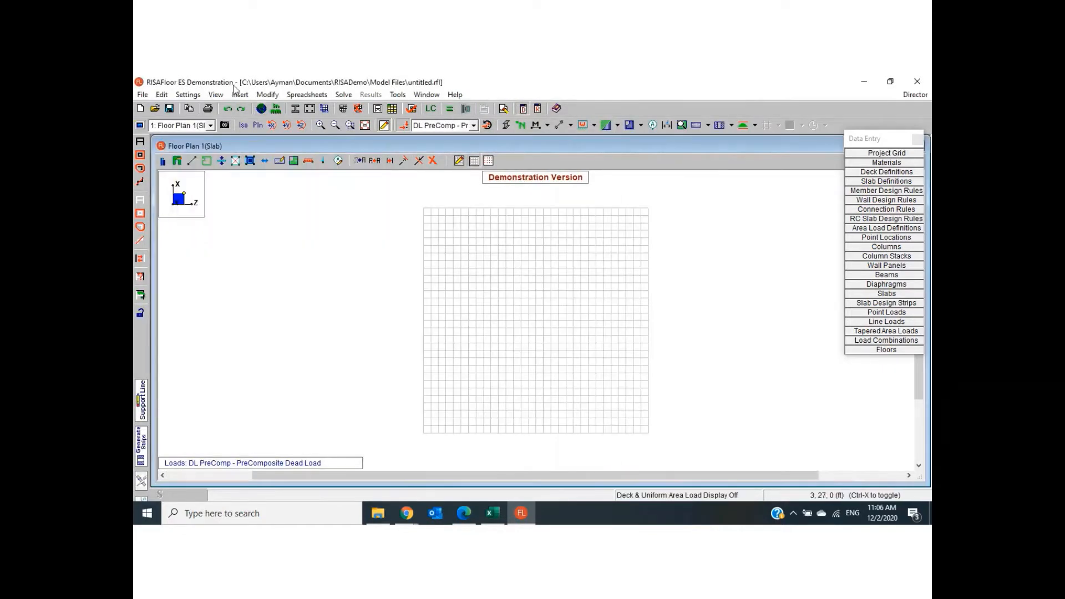
click(216, 95)
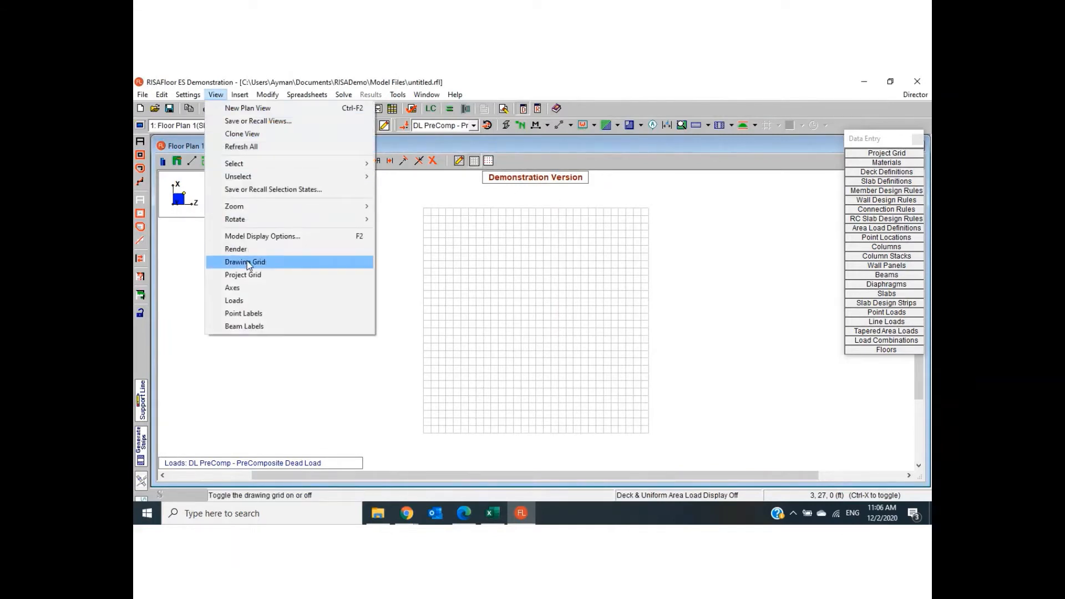
click(248, 264)
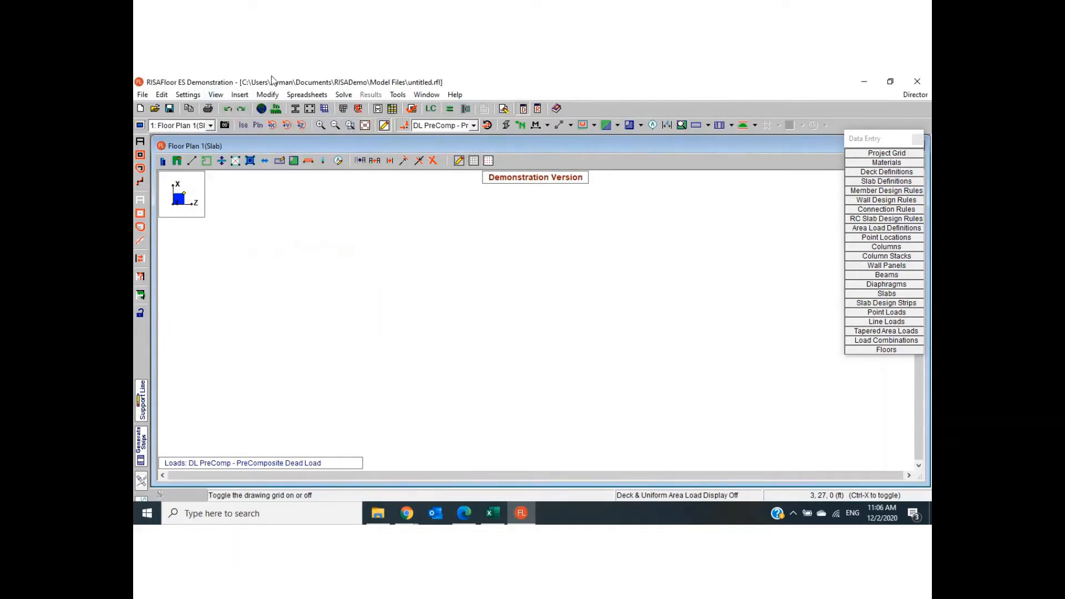
- Open the point locations table and enter the first point at Z 0 ft, X 0 ft
click(240, 95)
click(259, 146)
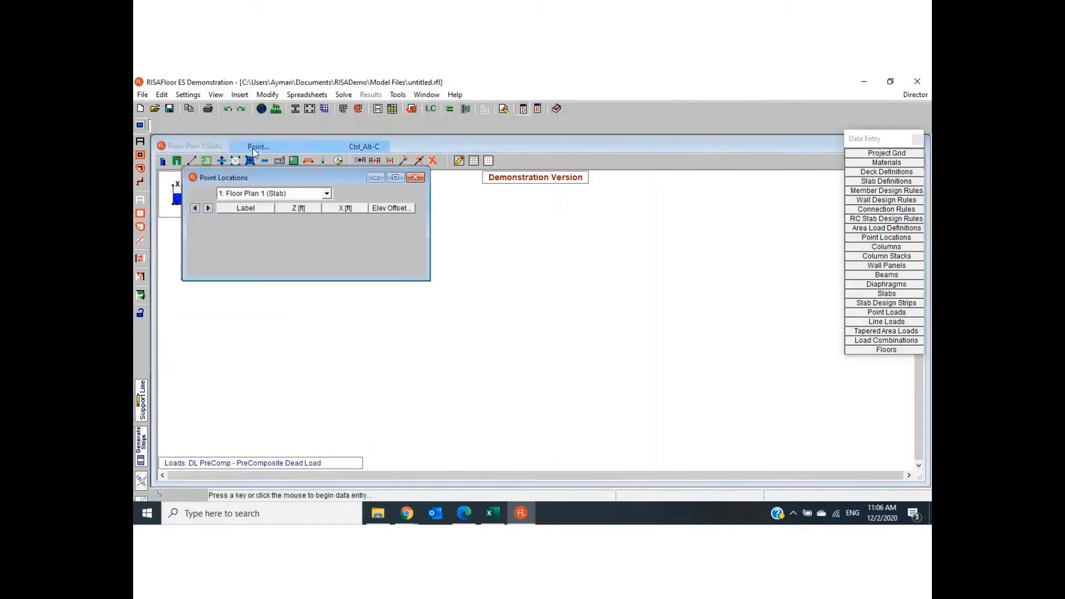
key(Return)
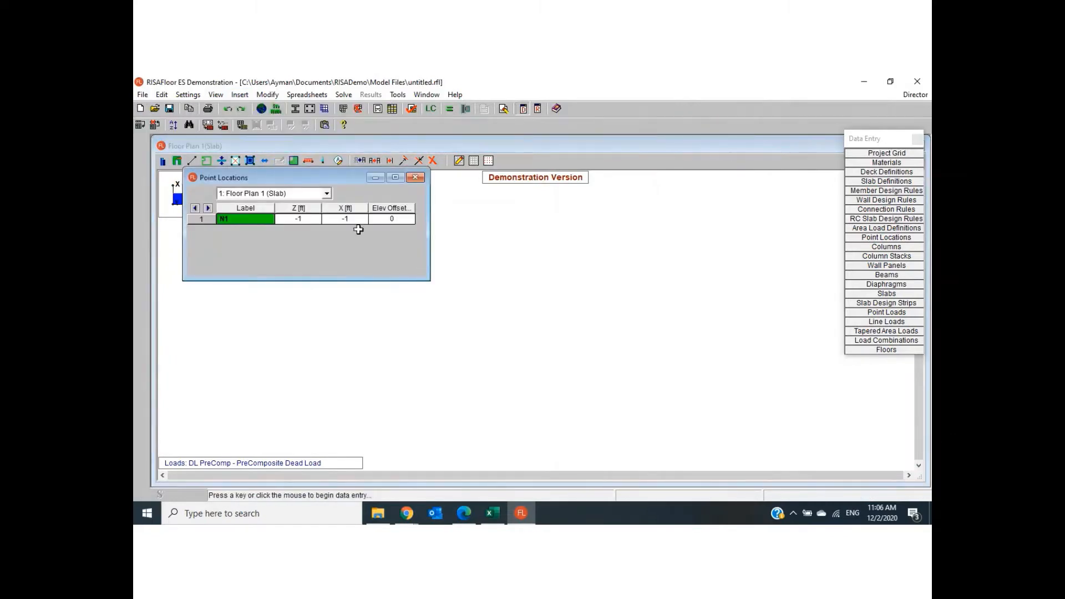
click(294, 219)
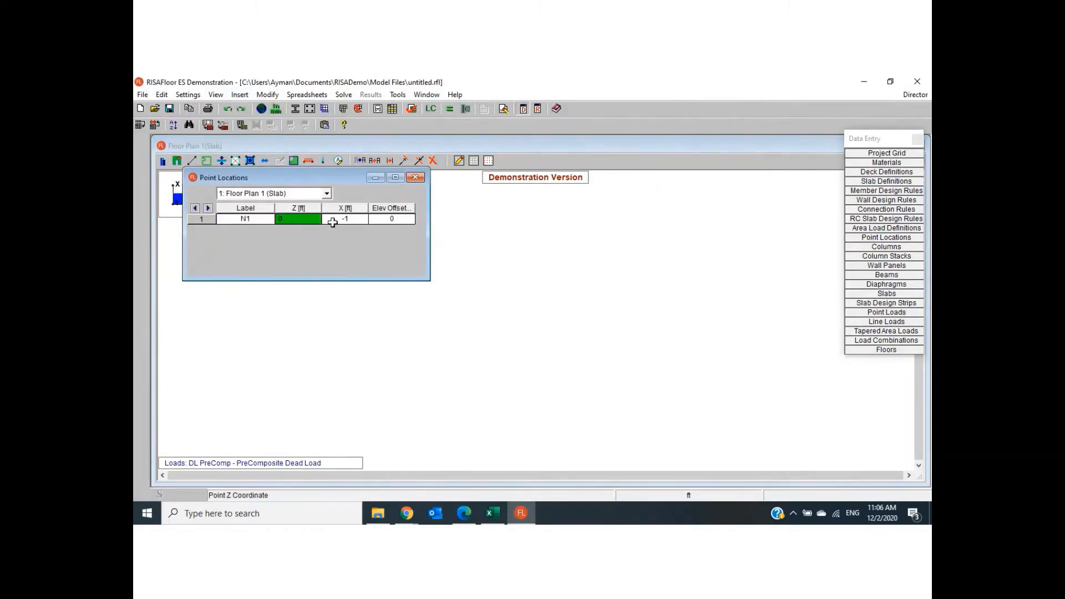
text(0)
key(Return)
text(0)
key(Return)
key(Return)
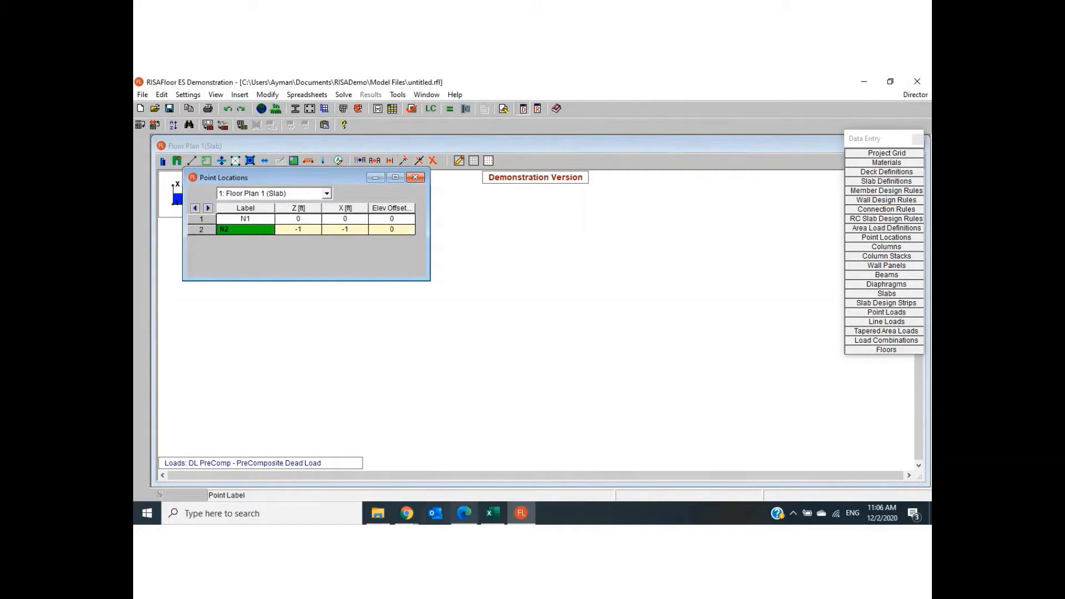
- Check the grid spacing in the PDF floor plan and enter the second point at Z 10 ft, X 0 ft
click(463, 512)
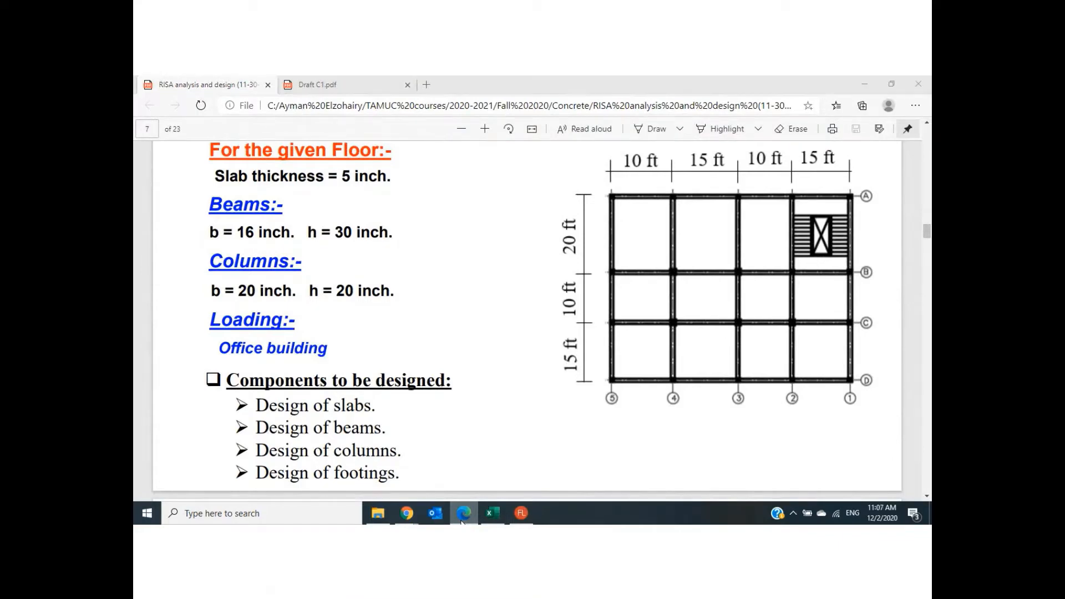
click(462, 514)
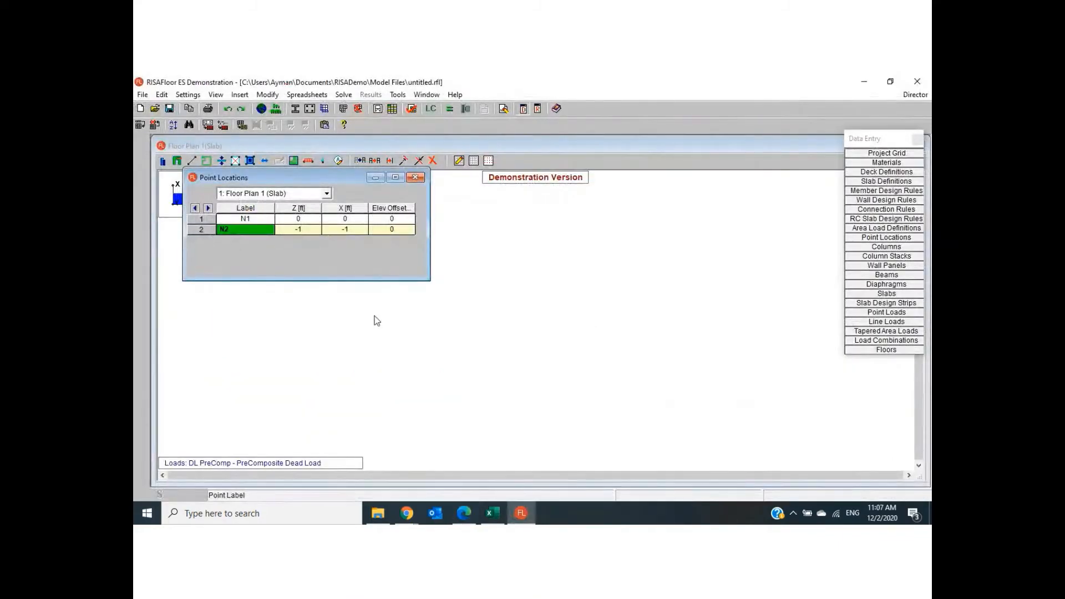
click(305, 231)
text(1)
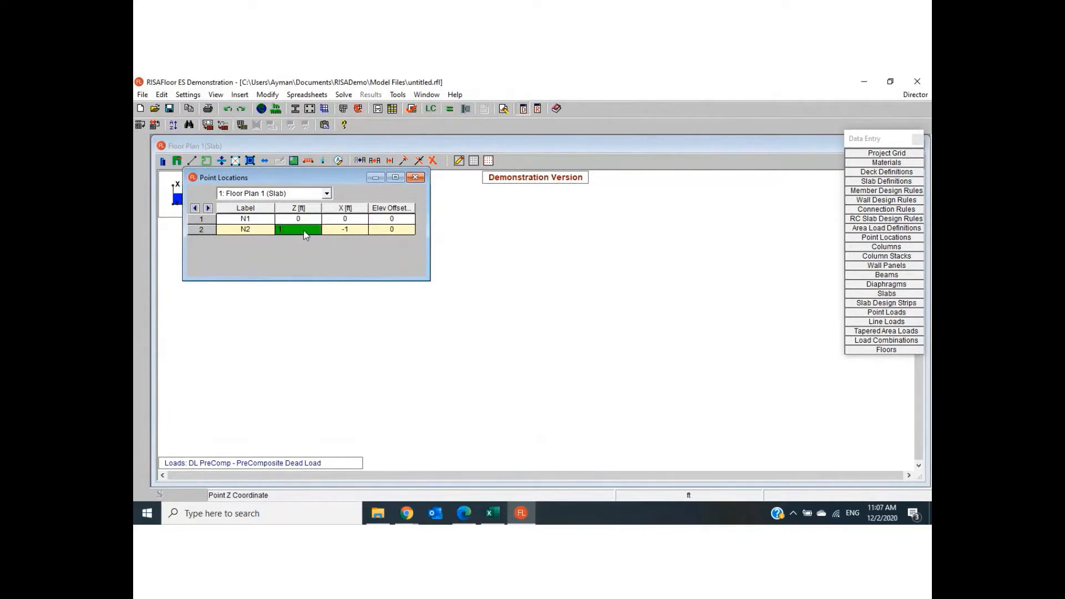
text(0)
click(345, 231)
text(0)
key(Return)
- Enter the third and fourth points at Z 25 ft and Z 35 ft, both with X 0 ft
click(303, 238)
text(1)
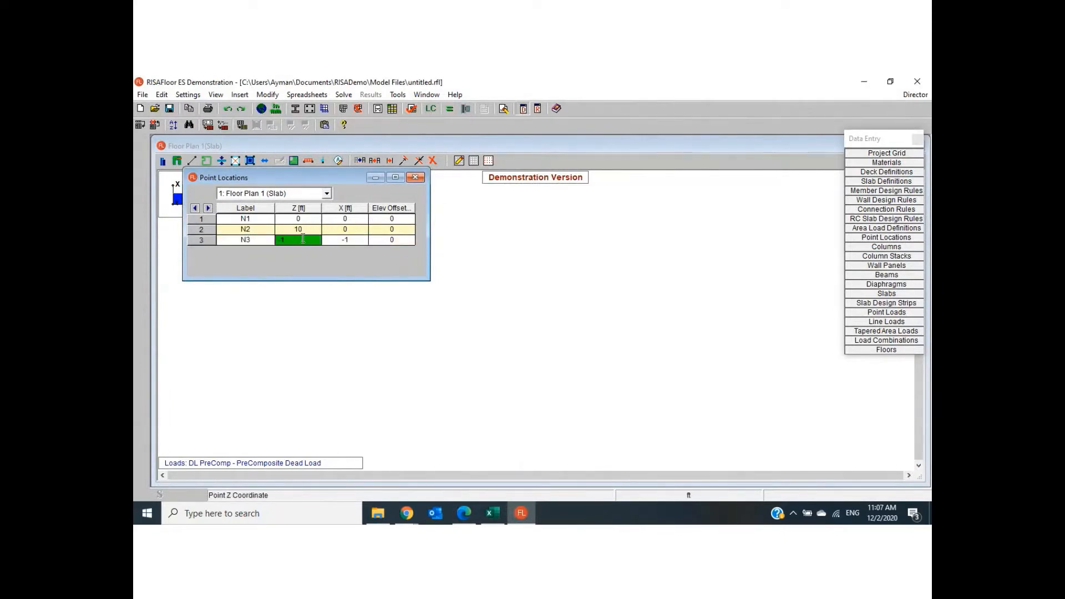
click(350, 239)
key(Return)
click(311, 250)
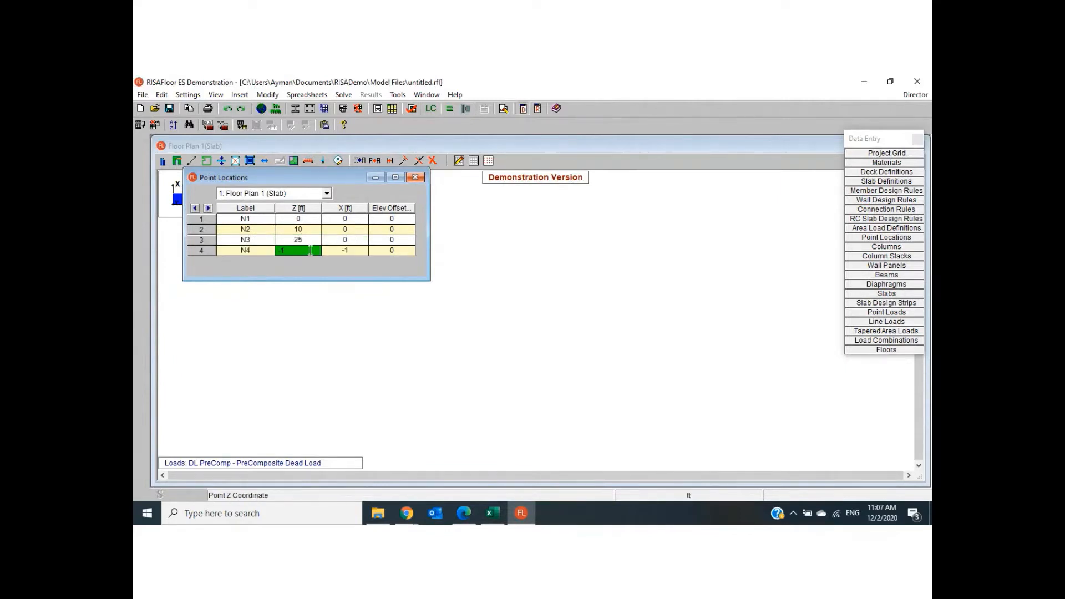
text(35)
click(364, 251)
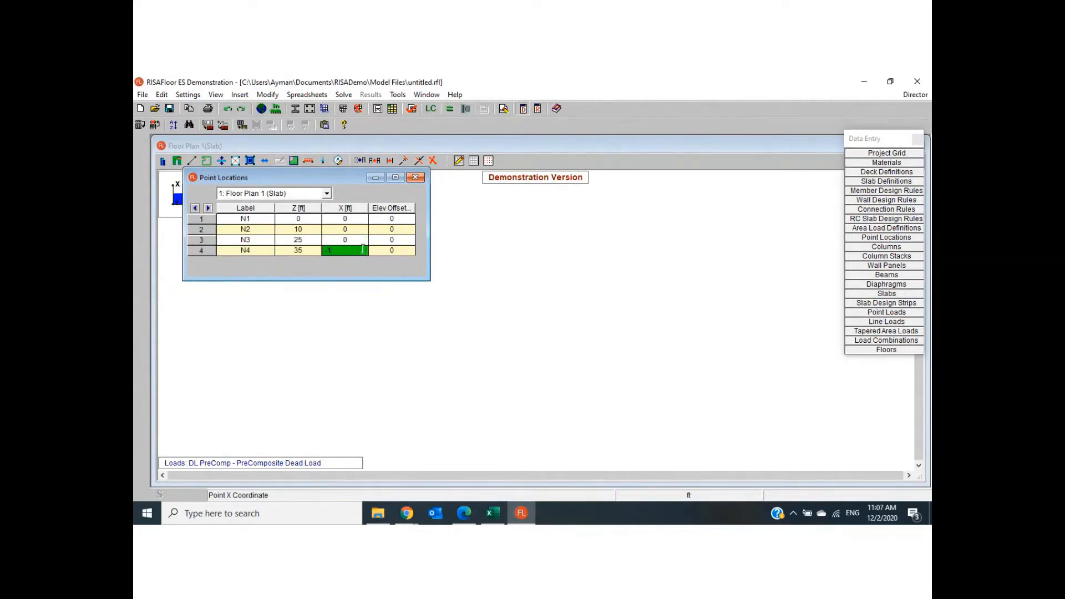
key(Return)
- Enter the fifth point at Z 50 ft, X 0 ft
click(304, 258)
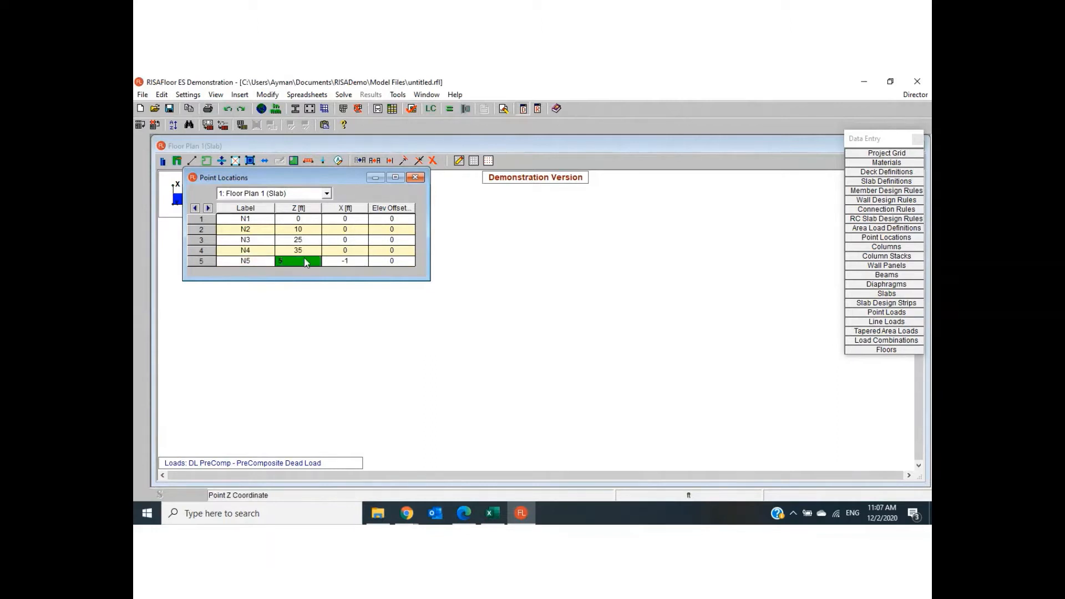
text(50)
click(349, 259)
text(0)
key(Return)
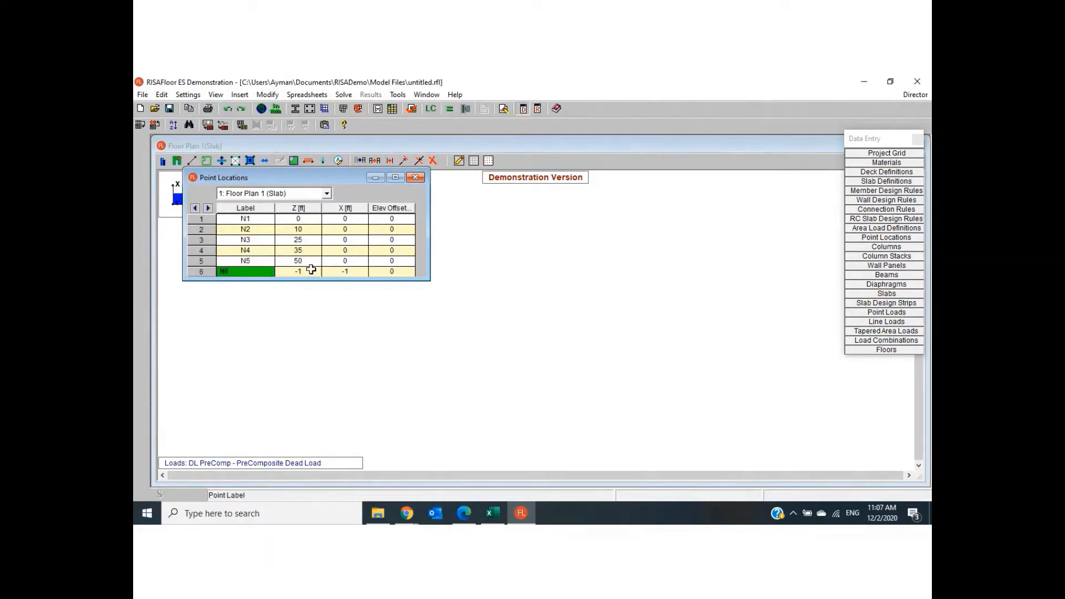
- Enter the sixth point at Z 0 ft, X 15 ft, checking the row spacing in the PDF floor plan
click(309, 271)
text(0)
click(353, 272)
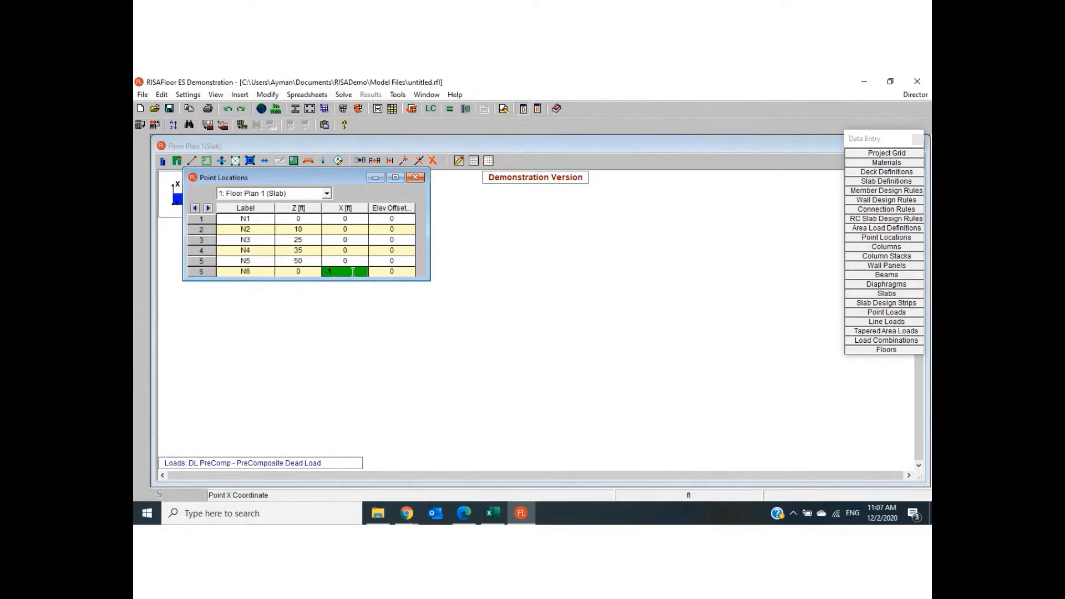
click(469, 517)
click(469, 517)
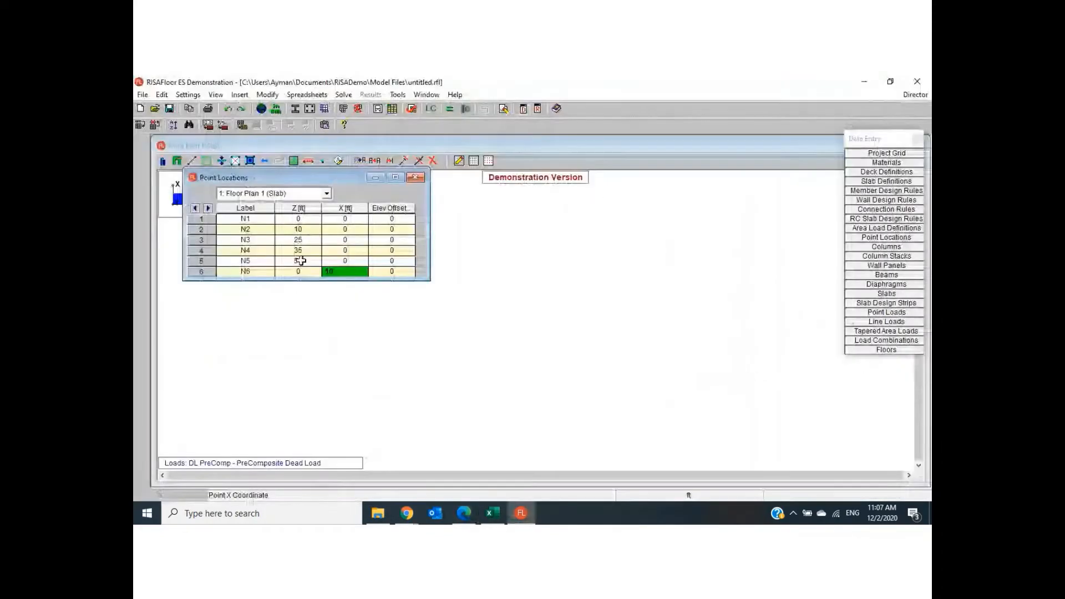
double_click(342, 272)
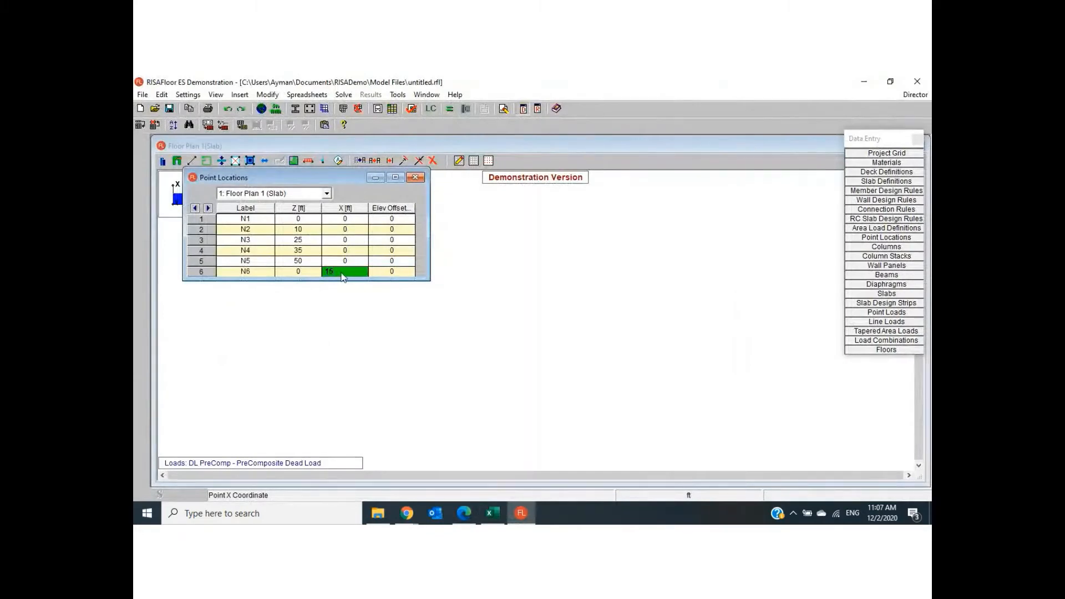
text(15)
key(Return)
- Enter the seventh point at Z 10 ft, X 15 ft
click(292, 269)
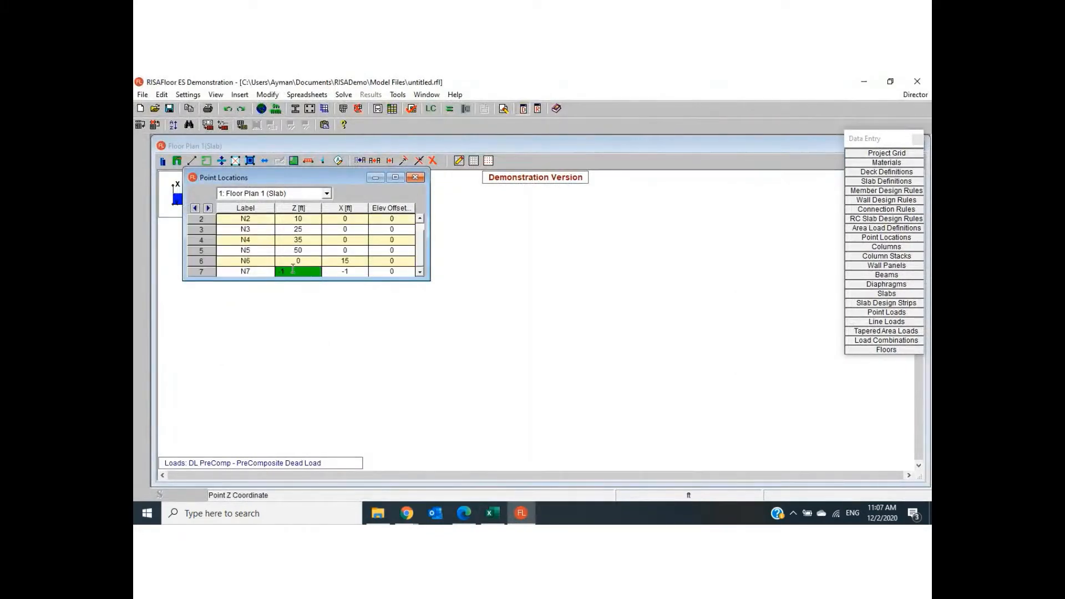
text(10)
click(345, 272)
text(1)
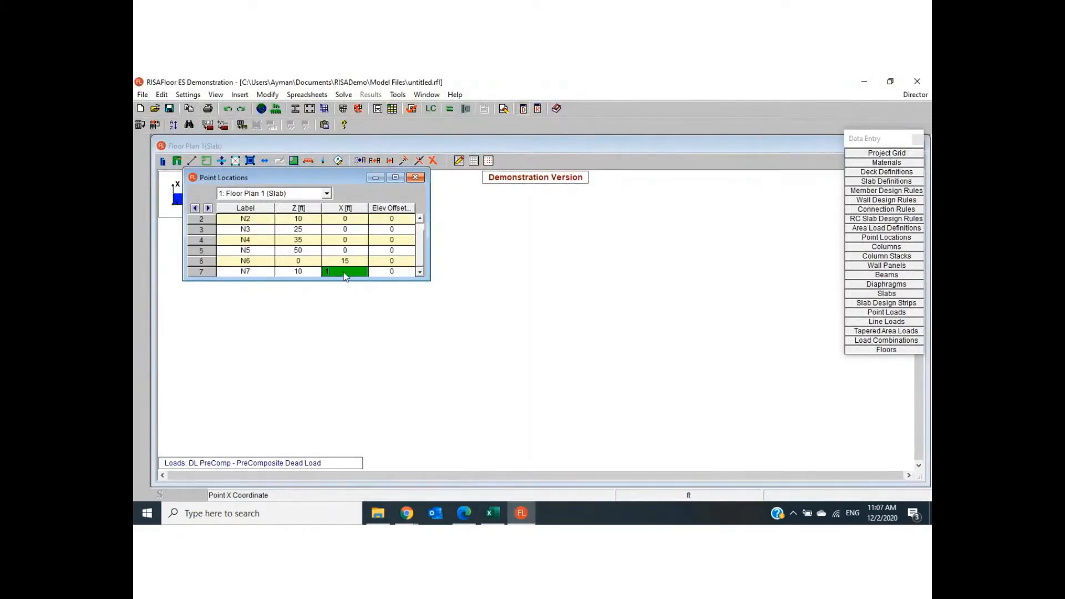
text(5)
key(Return)
- Enter the eighth and ninth points at Z 25 ft and Z 35 ft, both with X 15 ft
text(25)
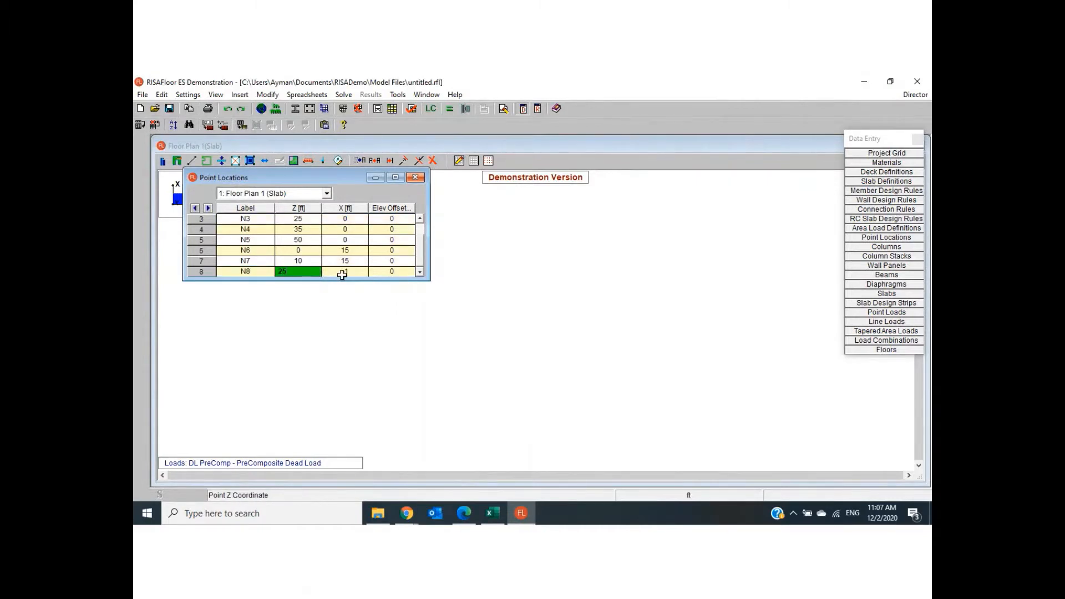
click(344, 272)
text(15)
key(Return)
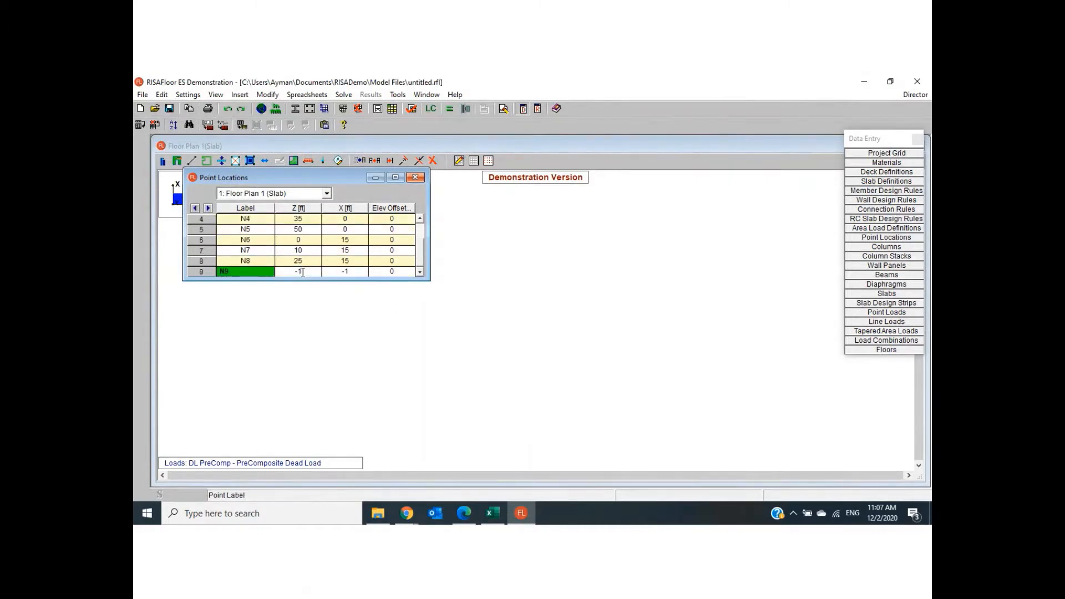
click(303, 272)
text(35)
click(356, 271)
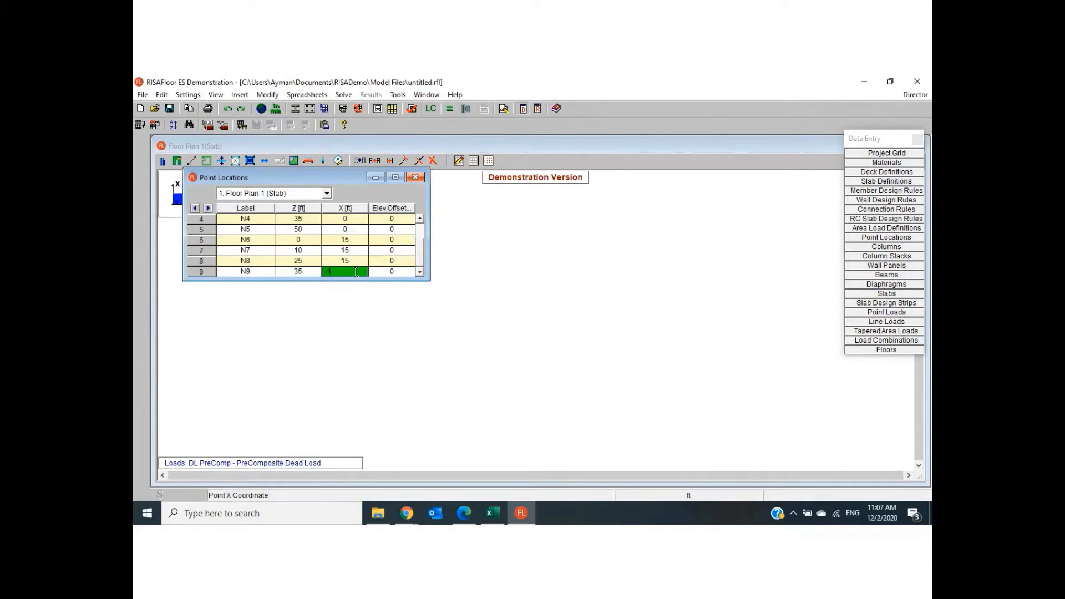
key(Return)
- Enter the tenth point at Z 50 ft, X 15 ft
click(314, 271)
text(1)
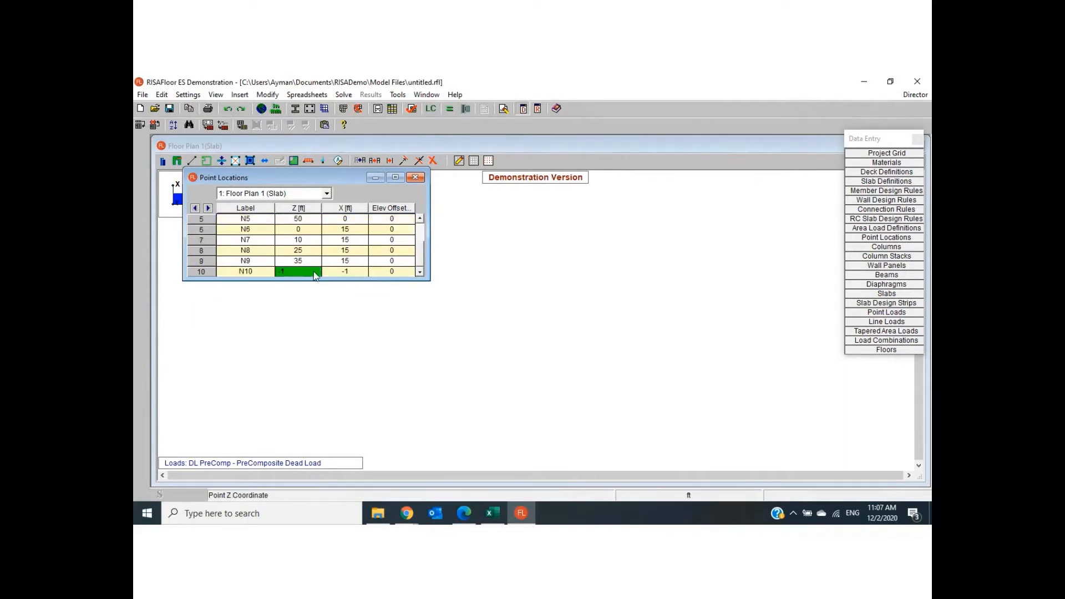
text(0)
click(343, 270)
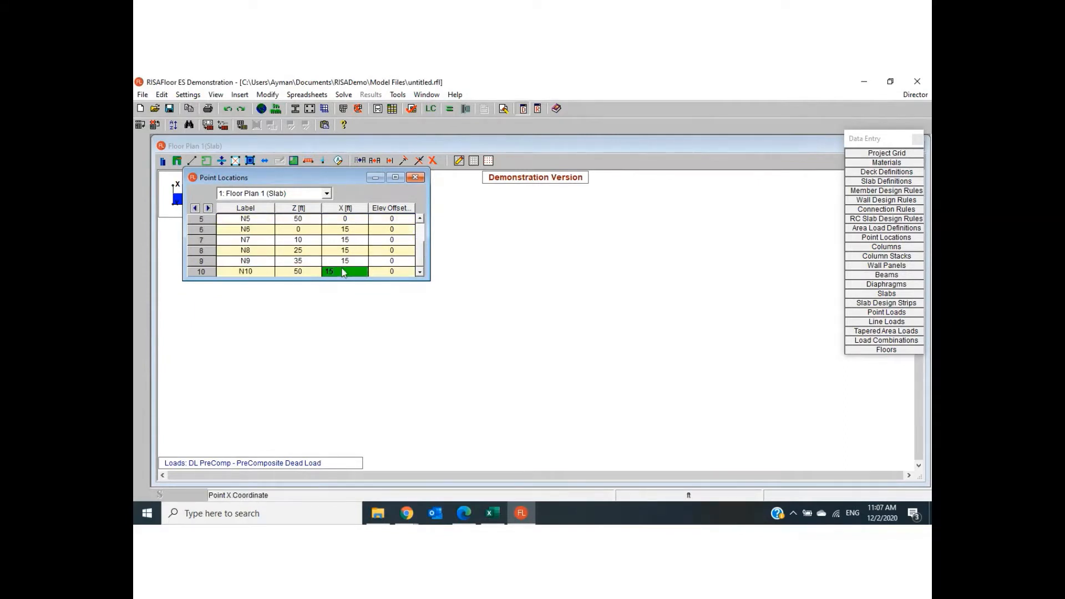
text(15)
key(Return)
- Enter the eleventh and twelfth points at Z 0 ft and Z 10 ft, both with X 25 ft
click(309, 272)
click(342, 271)
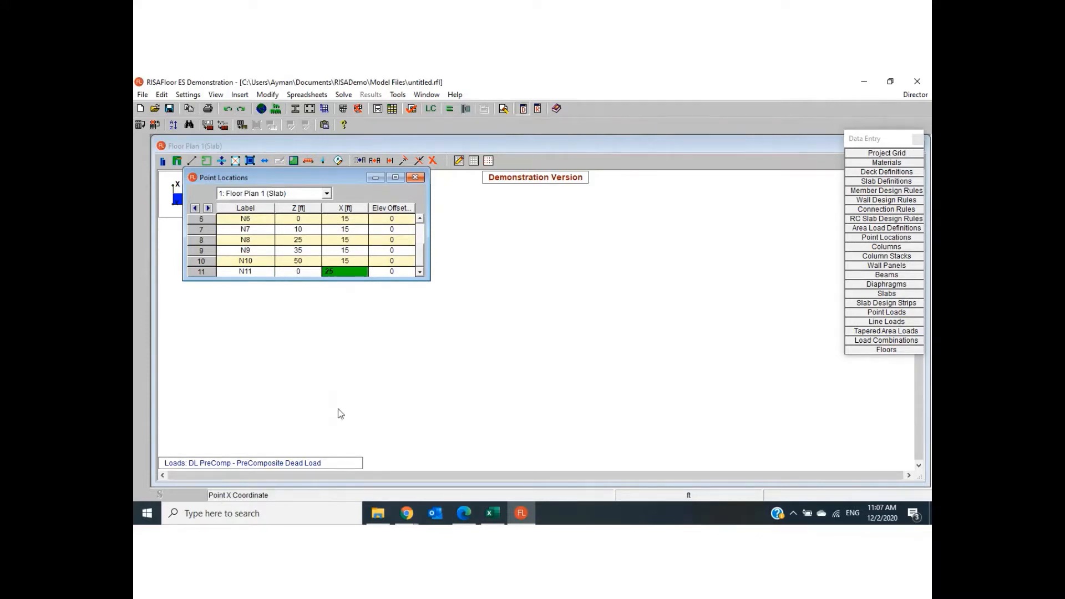
key(Return)
click(299, 272)
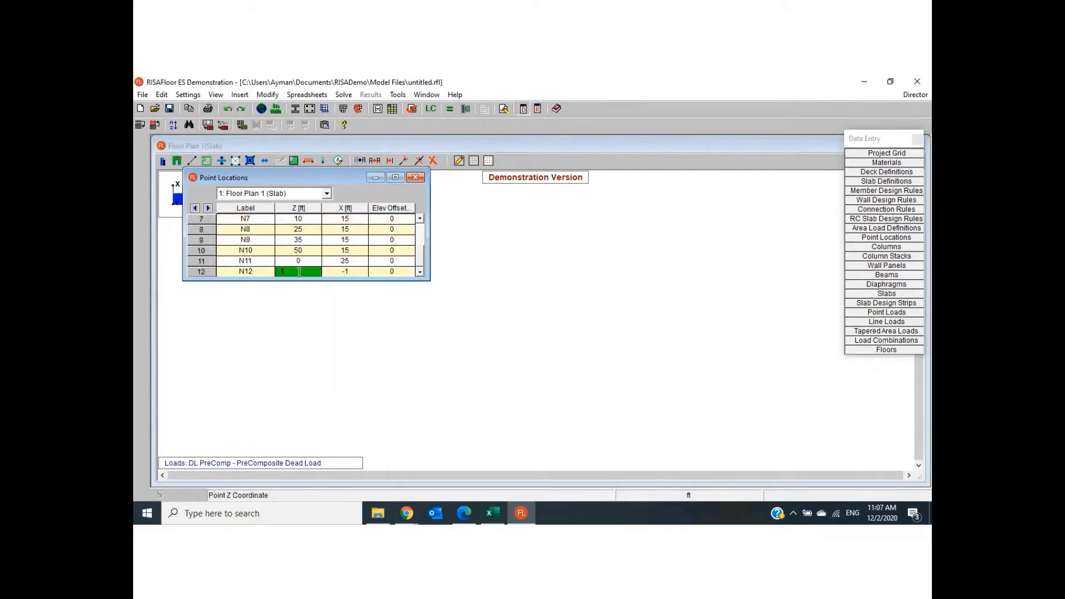
text(10)
click(346, 271)
text(25)
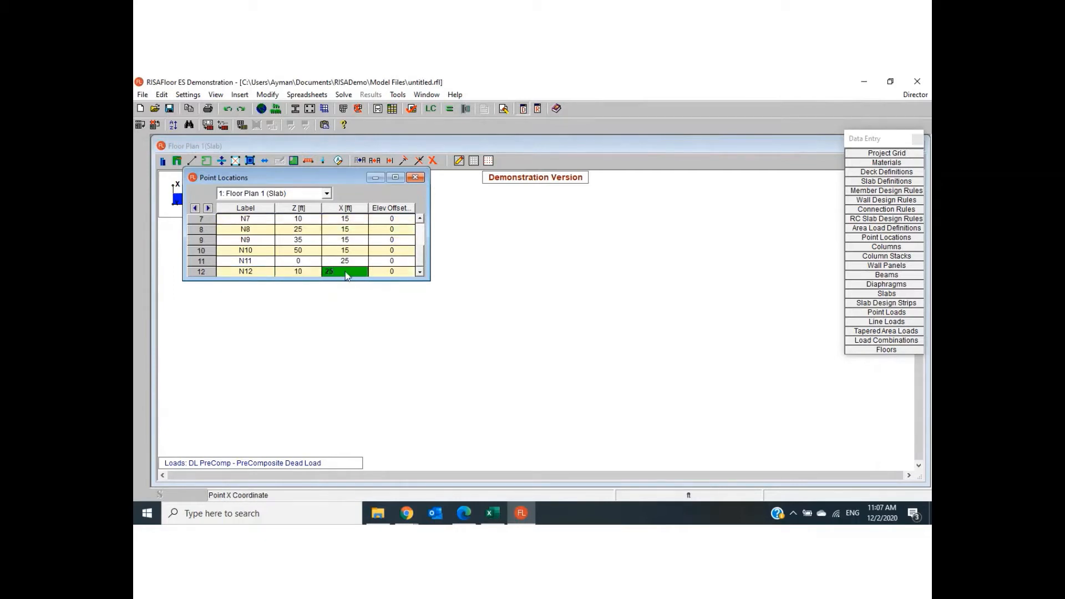
key(Return)
- Enter the thirteenth point at Z 25 ft, X 25 ft
click(310, 272)
text(25)
click(348, 272)
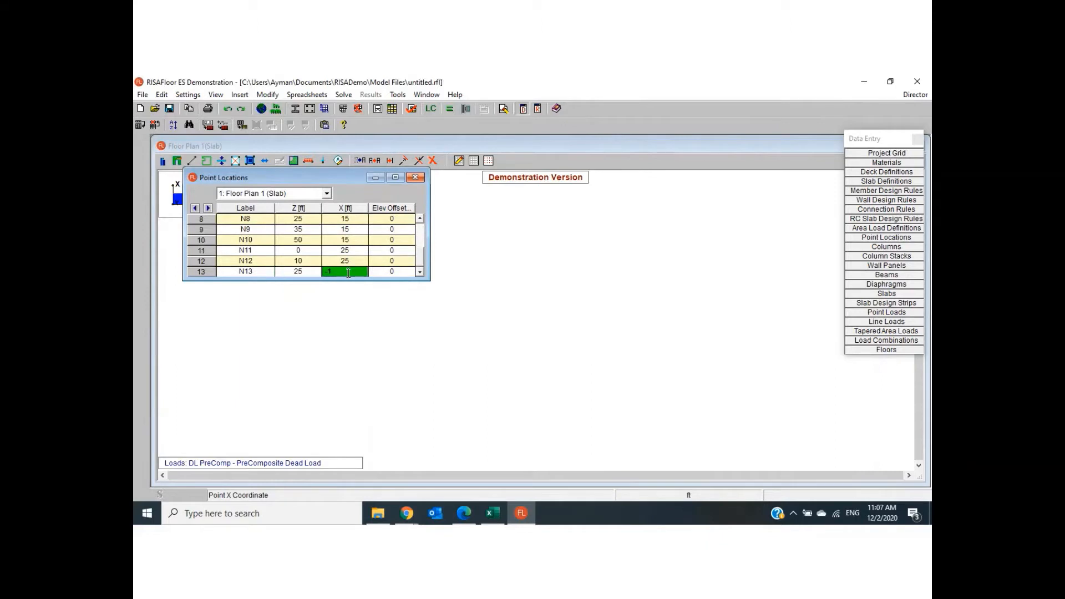
text(25)
key(Return)
- Enter the fourteenth and fifteenth points at Z 35 ft and Z 50 ft, both with X 25 ft
click(315, 273)
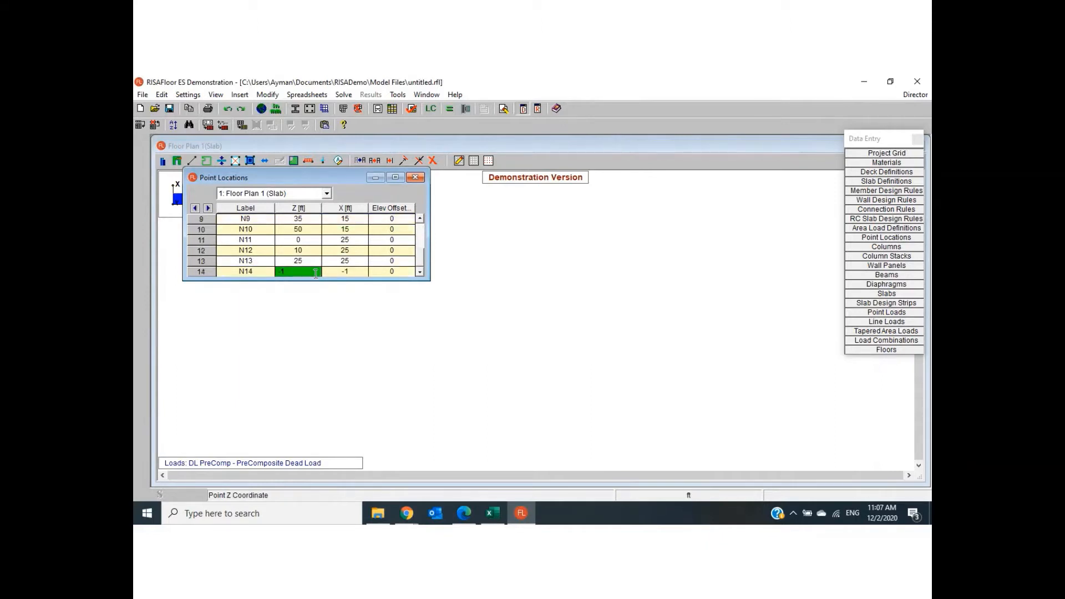
text(35)
click(356, 271)
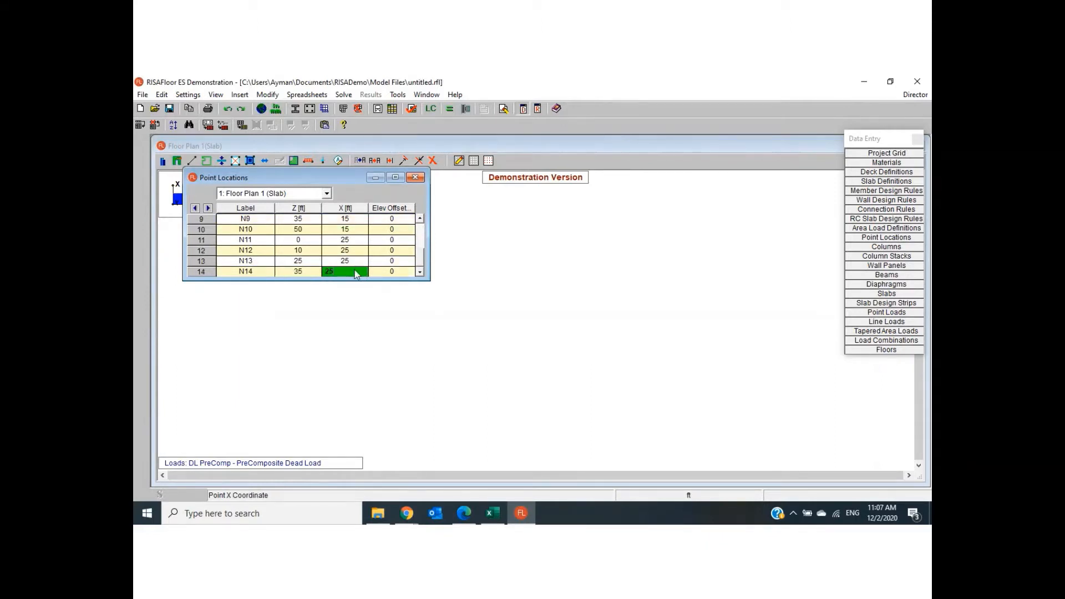
key(Return)
click(300, 270)
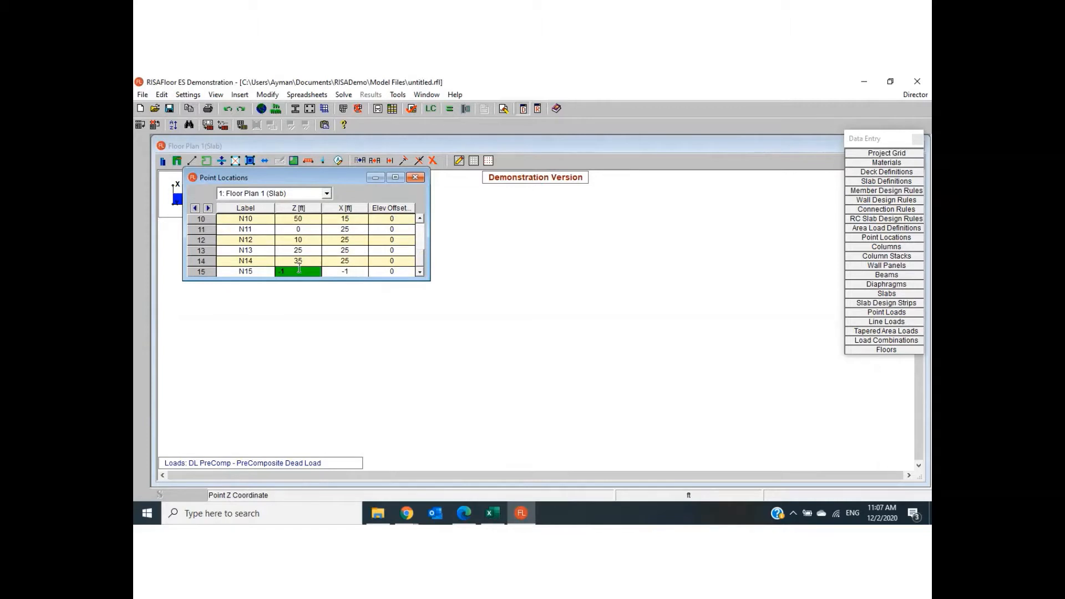
click(334, 269)
key(Return)
- Enter the sixteenth point at Z 0 ft, X 45 ft, checking the last row spacing in the PDF floor plan
click(298, 270)
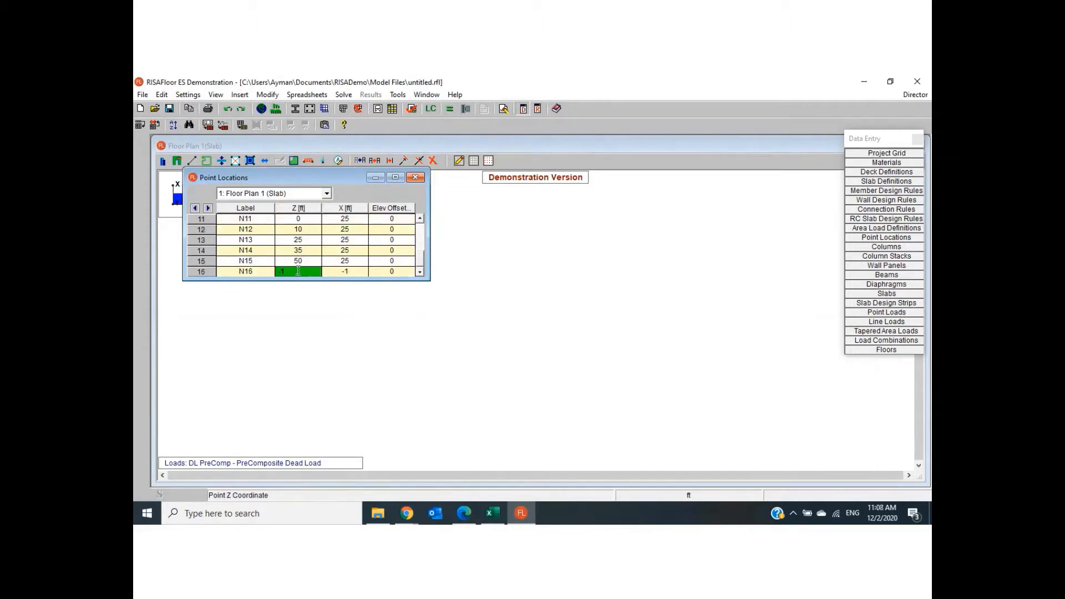
click(334, 272)
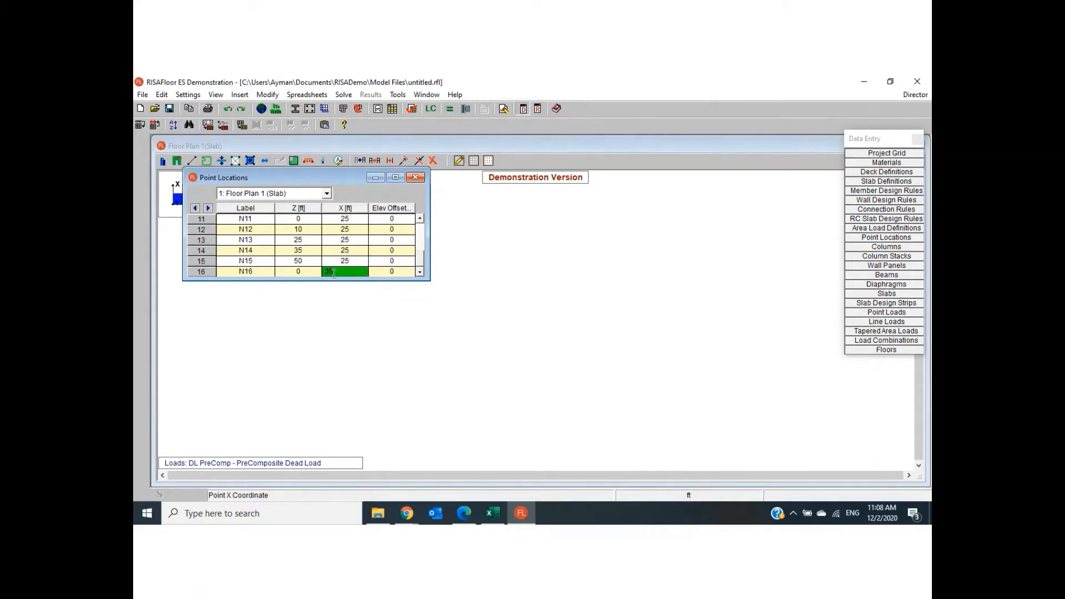
click(464, 514)
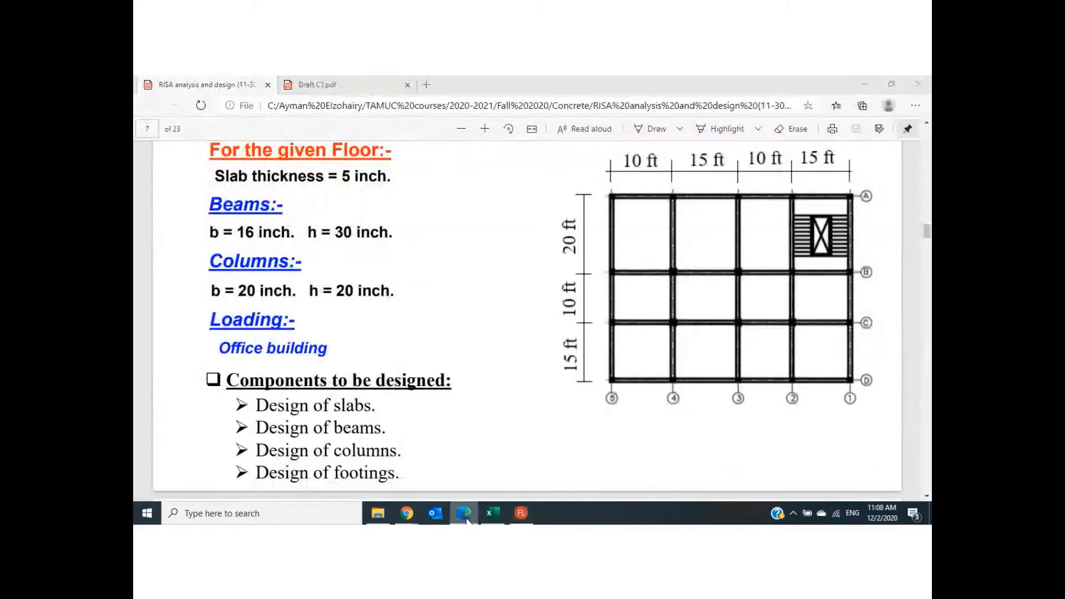
click(465, 515)
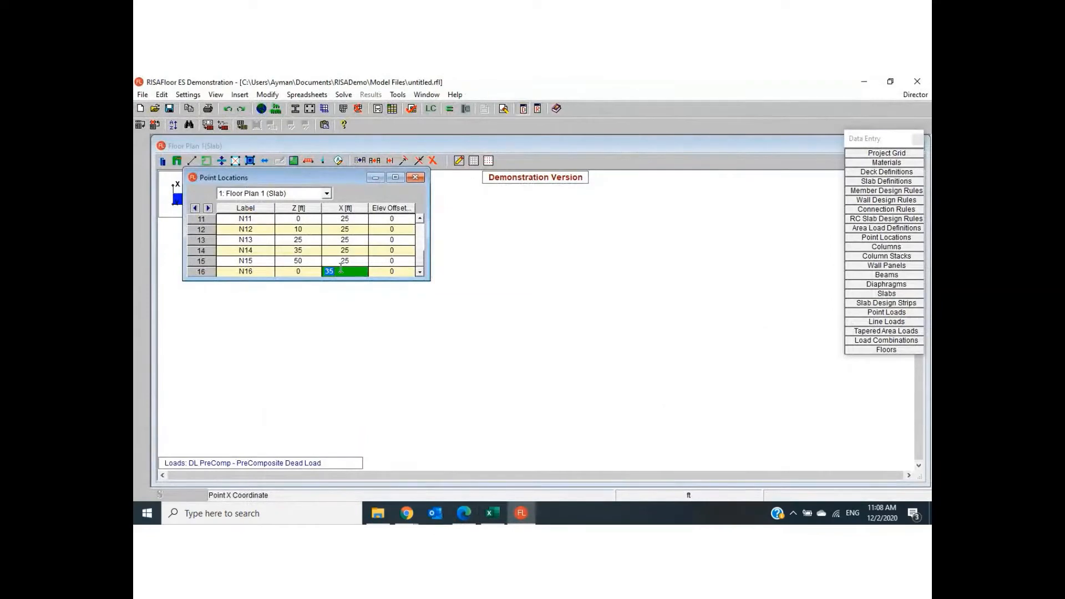
key(Return)
- Enter the seventeenth and eighteenth points at Z 10 ft and Z 25 ft, both with X 45 ft
click(308, 270)
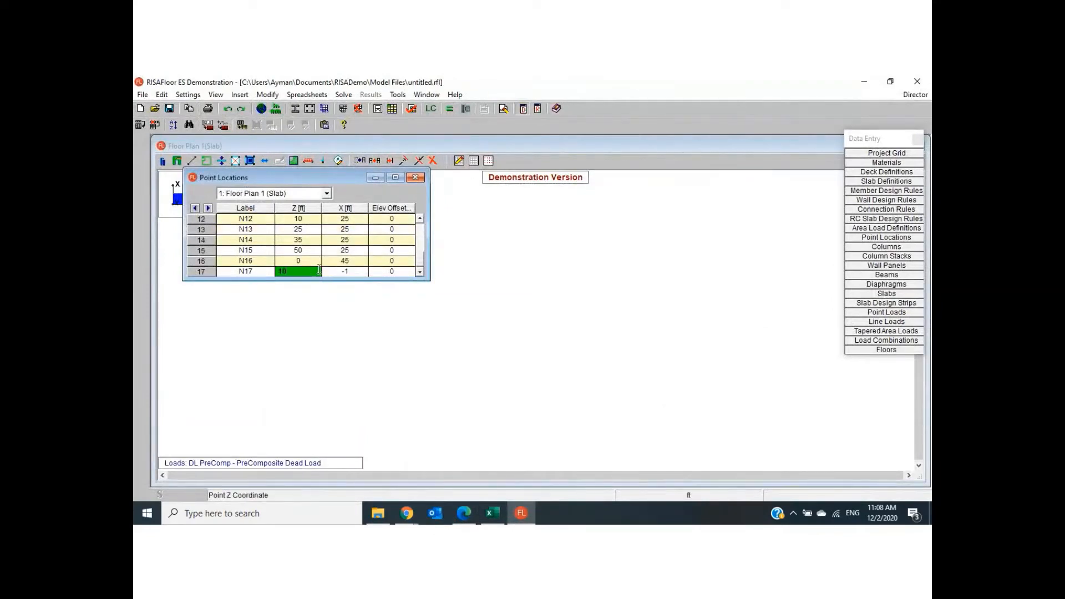
text(10)
click(345, 271)
text(45)
key(Return)
click(301, 272)
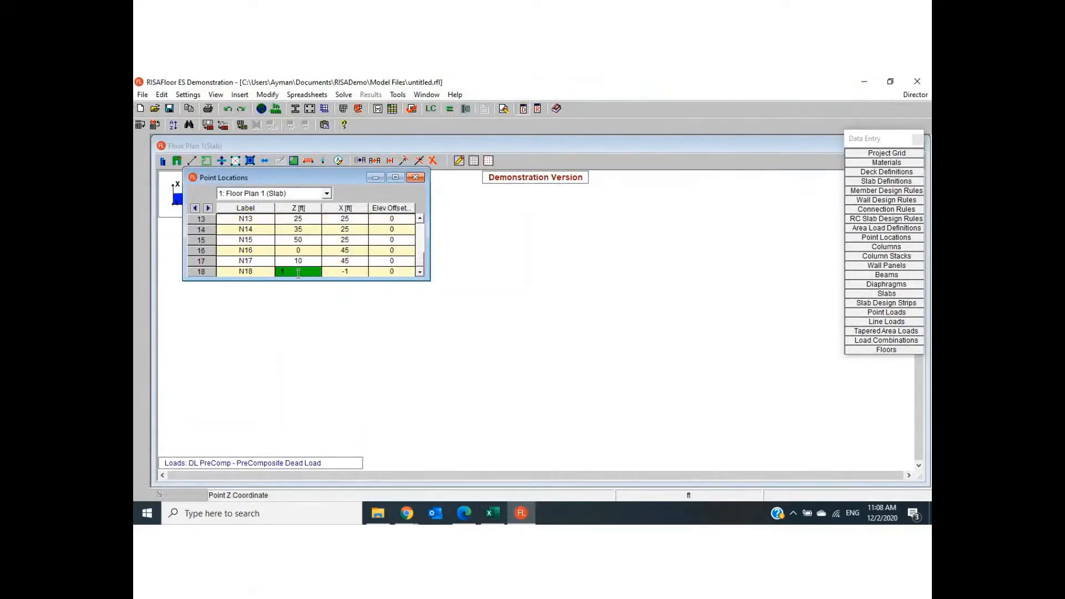
text(25)
click(344, 272)
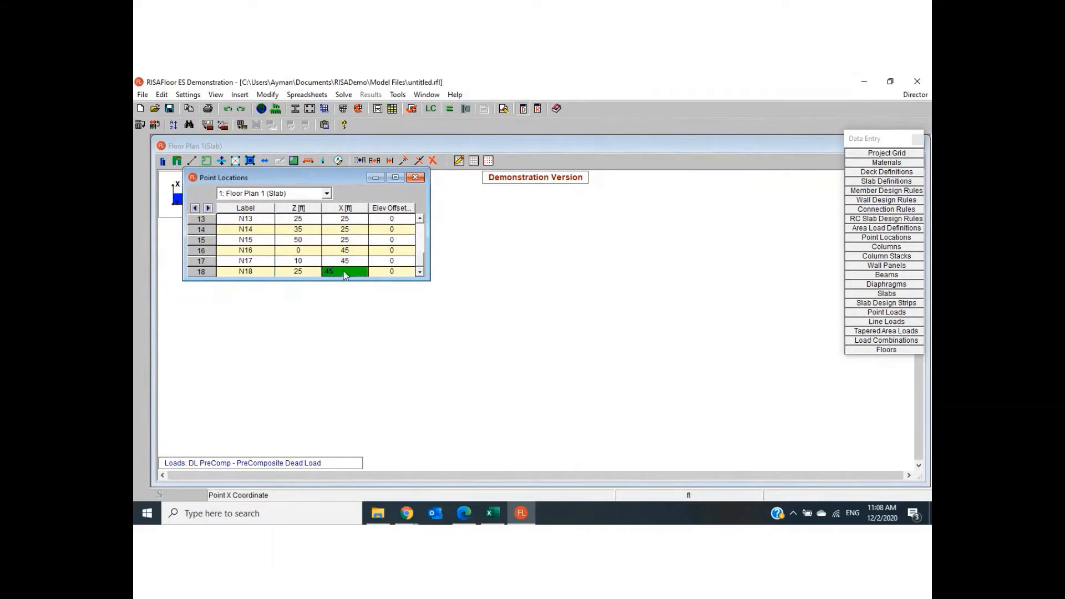
key(Return)
- Enter the nineteenth point at Z 35 ft, X 45 ft
click(305, 272)
text(3)
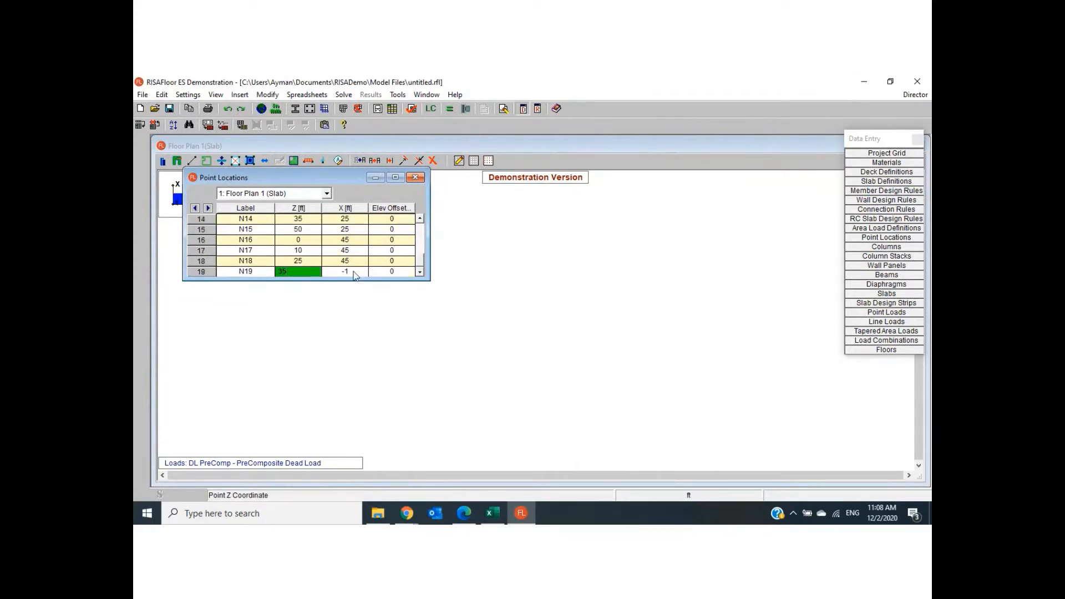
text(5)
click(353, 273)
text(4)
key(Return)
- Enter the twentieth point at Z 50 ft, X 45 ft, and display the points in the floor plan
click(314, 270)
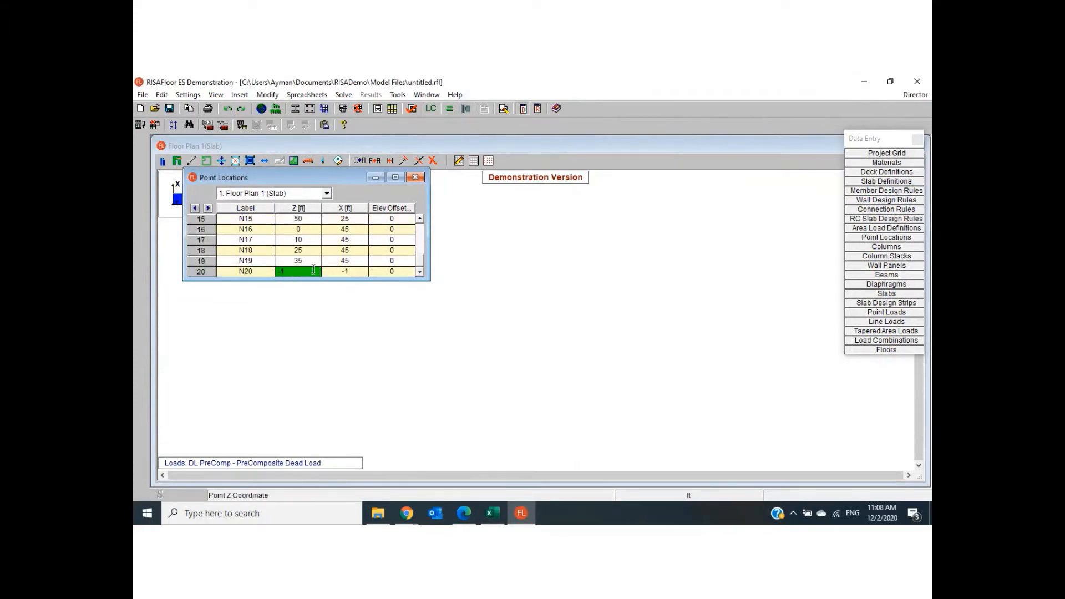
text(50)
click(356, 270)
text(45)
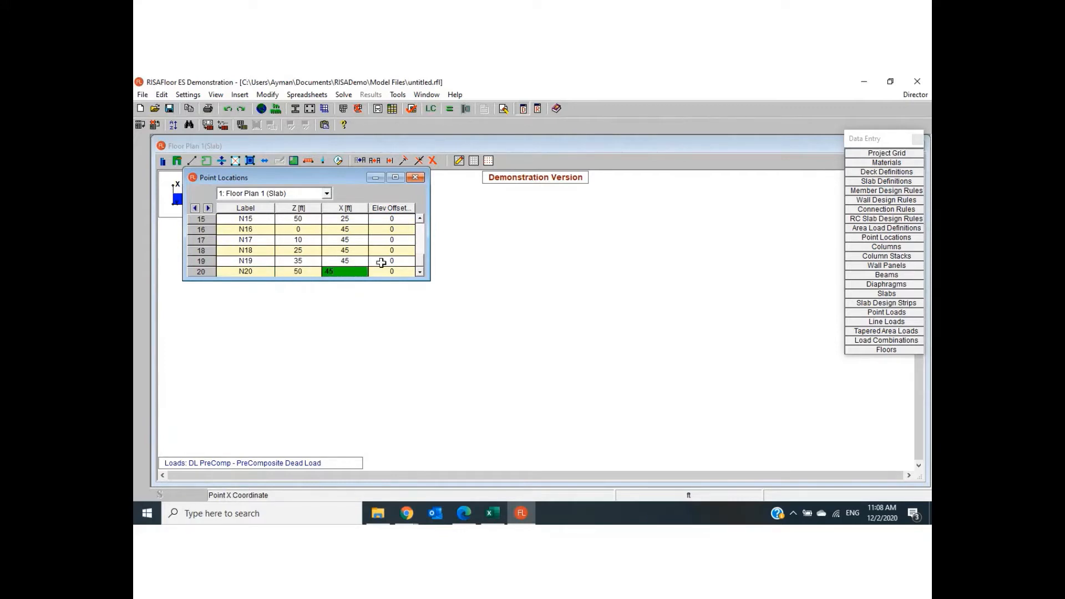
click(382, 262)
click(415, 177)
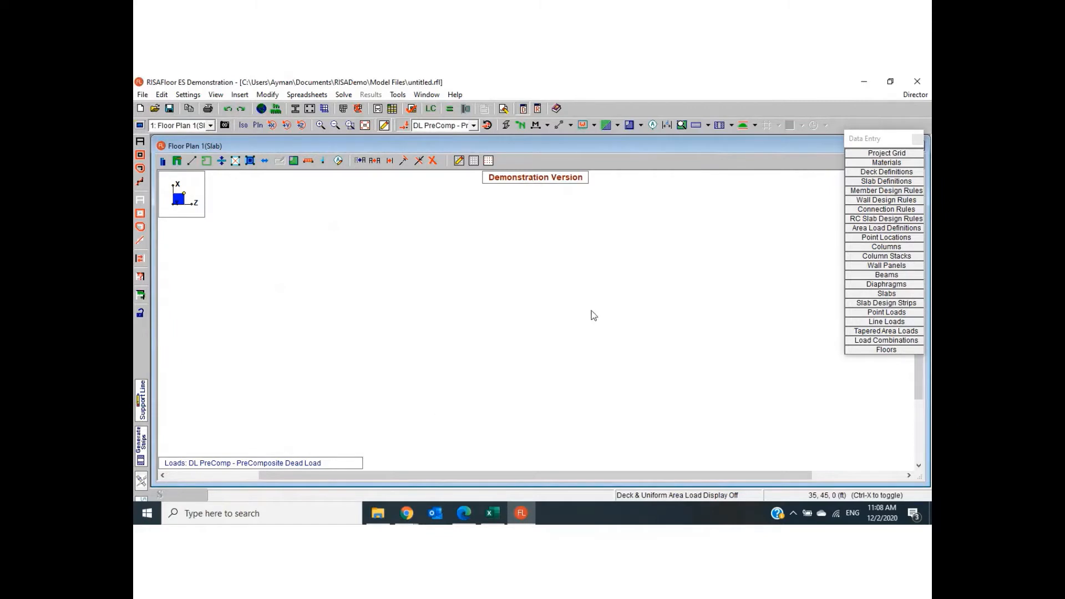
click(216, 95)
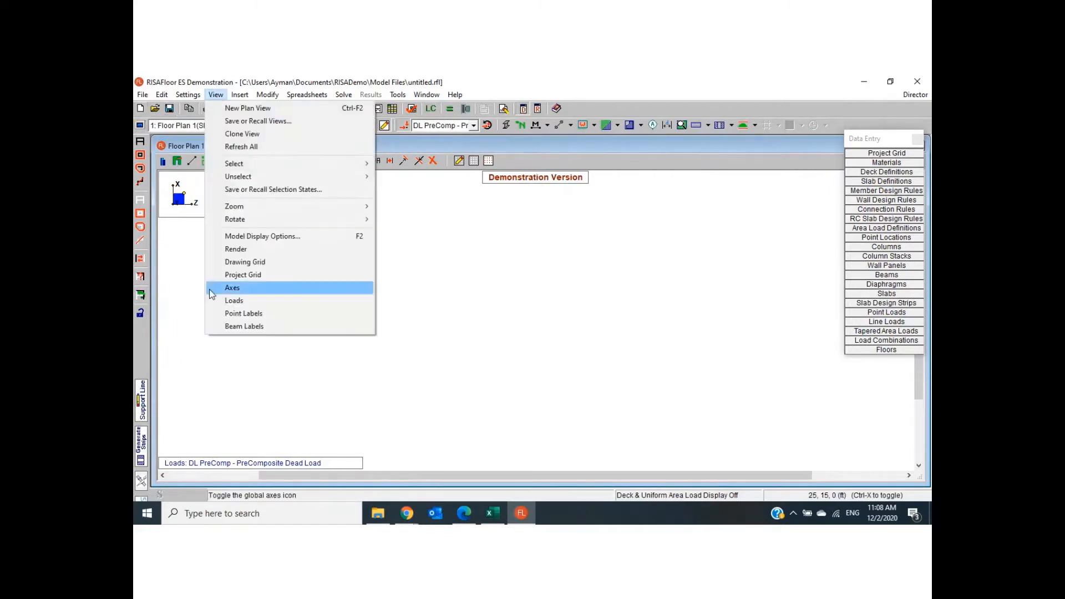
click(225, 318)
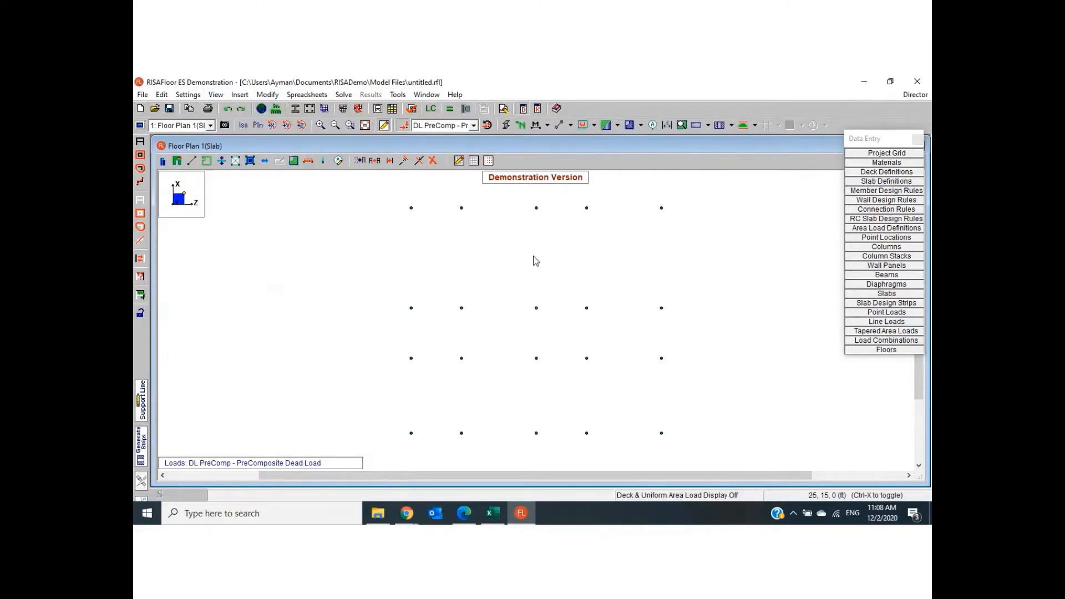
- Set up concrete beam drawing with an explicit rectangular shape 30 in deep and 16 in wide
click(268, 95)
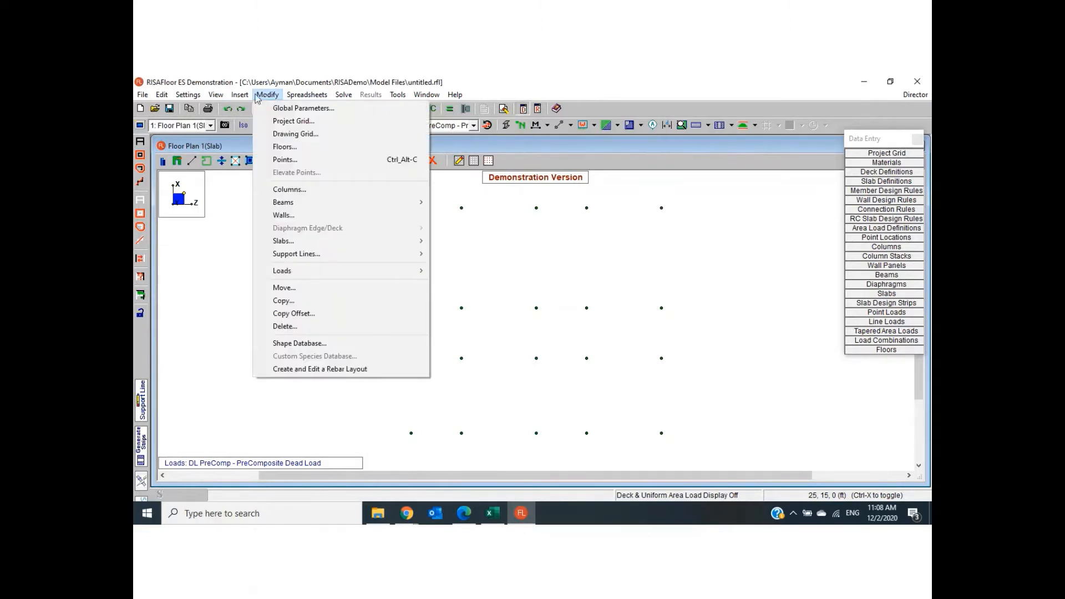
mouse_move(238, 98)
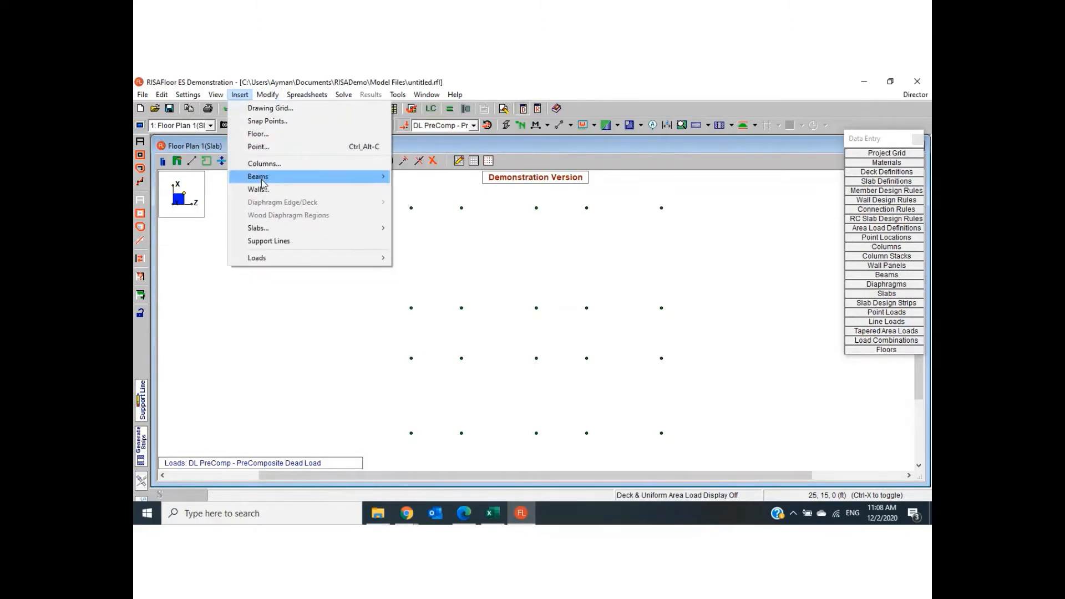
mouse_move(262, 179)
click(402, 179)
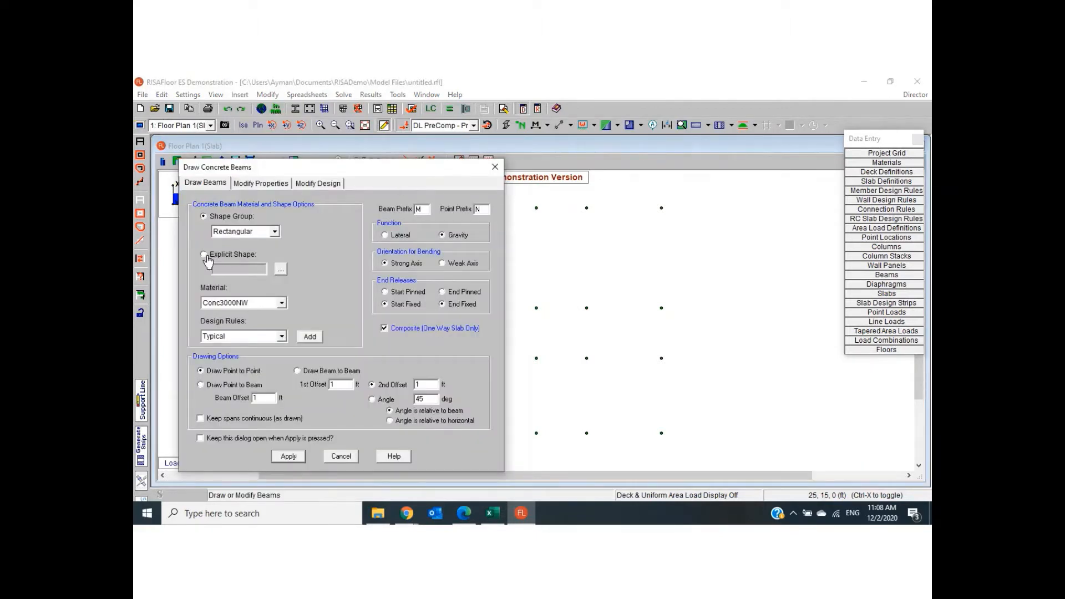
click(217, 257)
click(281, 272)
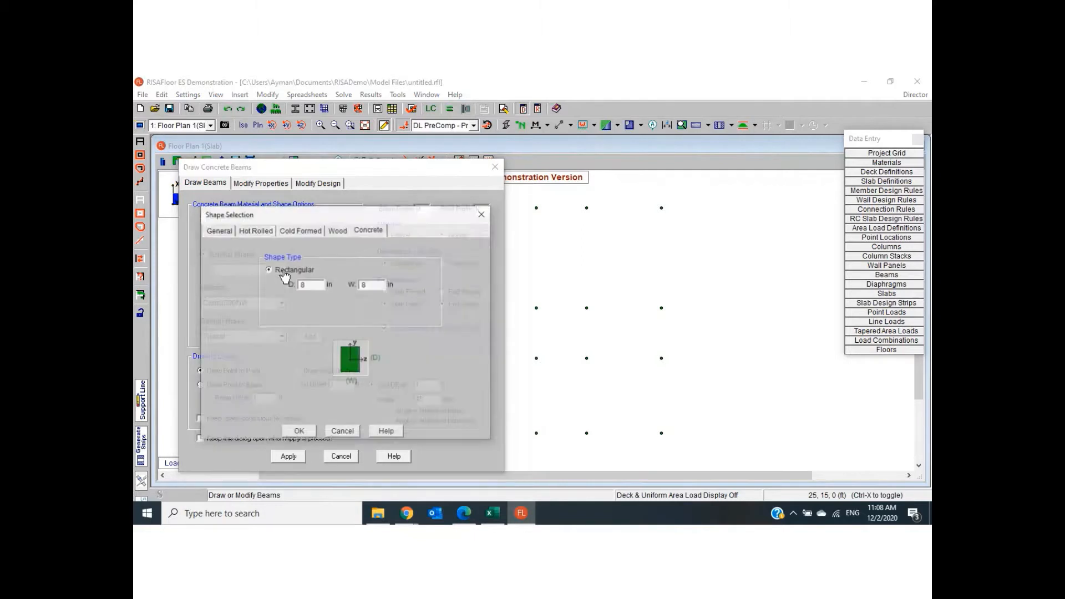
click(309, 284)
text(30)
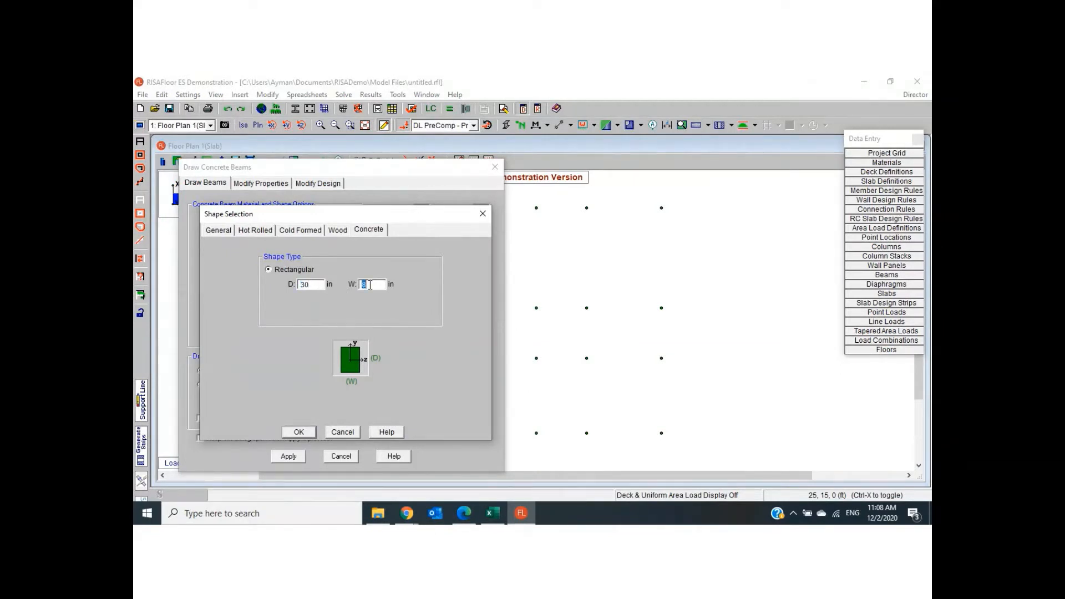
text(16)
click(295, 431)
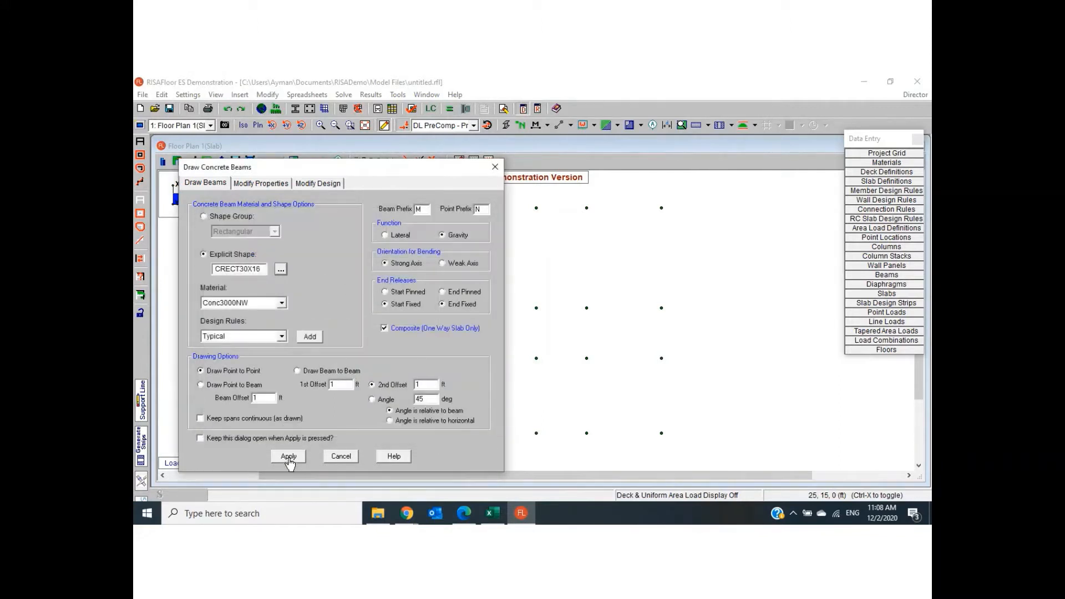
click(288, 457)
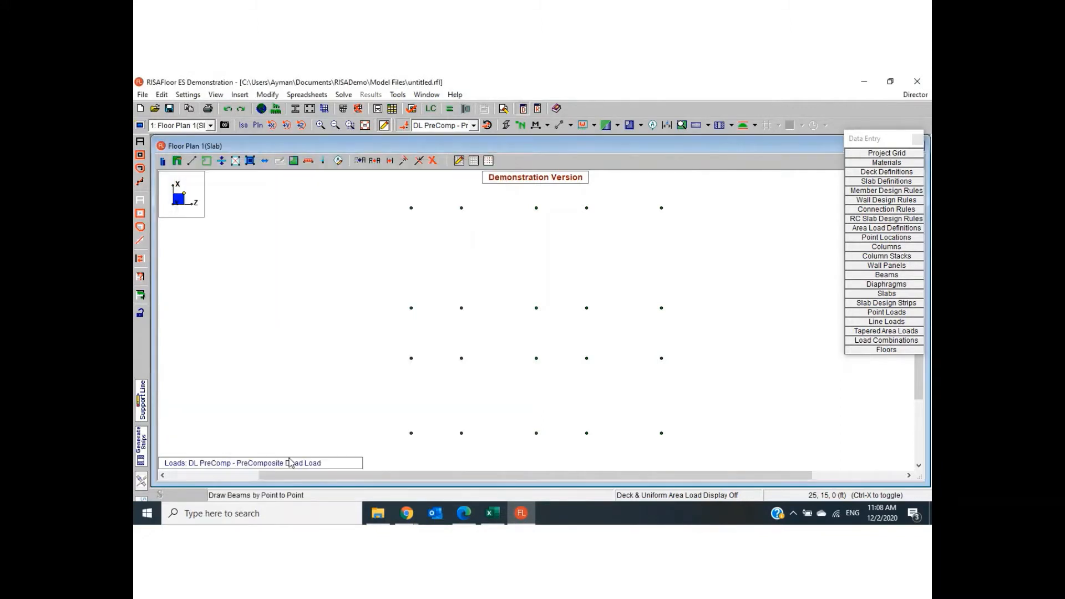
- Draw the perimeter beams around the grid from Z 0, X 0 through Z 50 ft and X 45 ft back to the origin
click(411, 433)
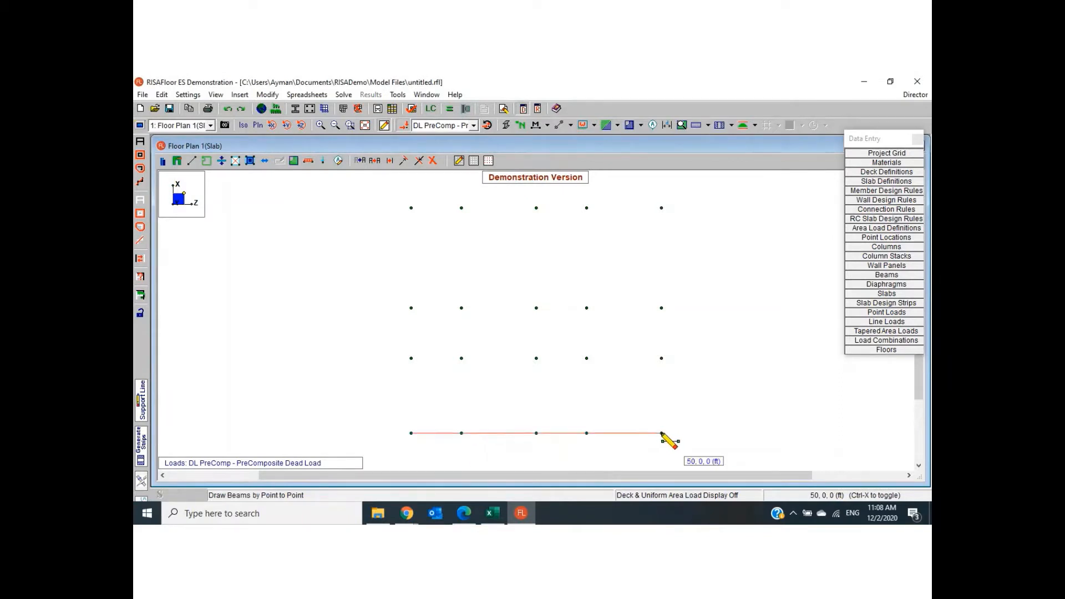
click(662, 433)
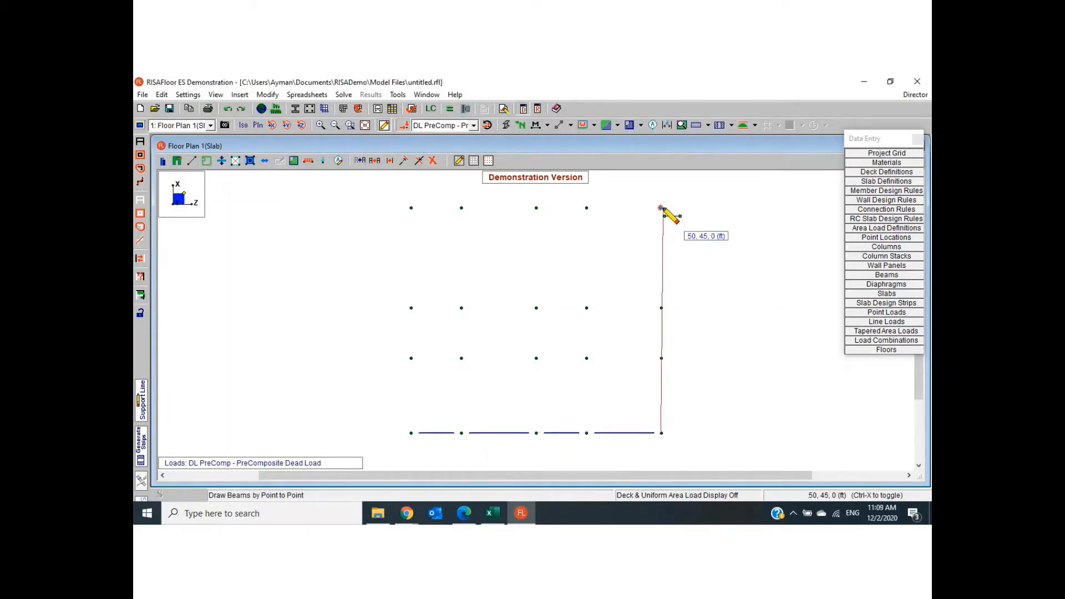
click(661, 208)
click(412, 208)
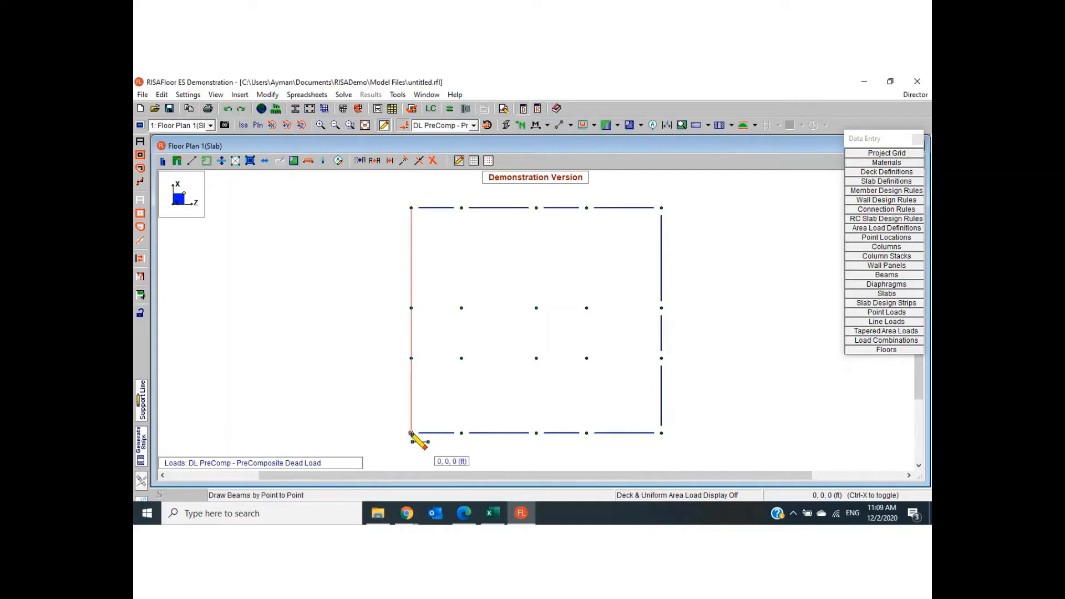
click(411, 432)
- Draw the interior beam lines at X 15 ft and X 25 ft, each from Z 0 to Z 50 ft
click(411, 358)
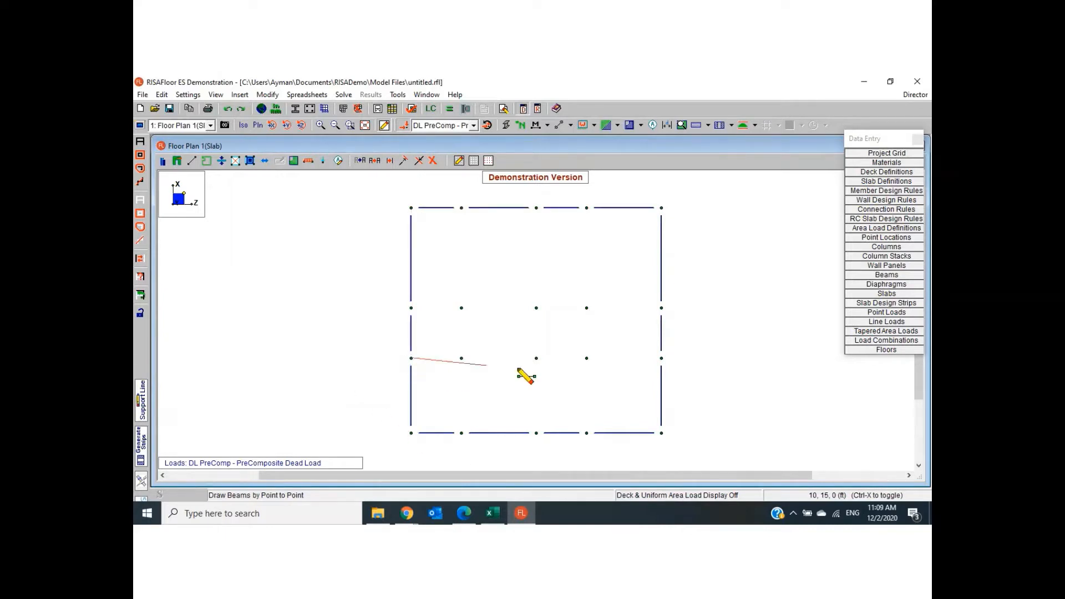
click(662, 357)
click(661, 360)
right_click(662, 359)
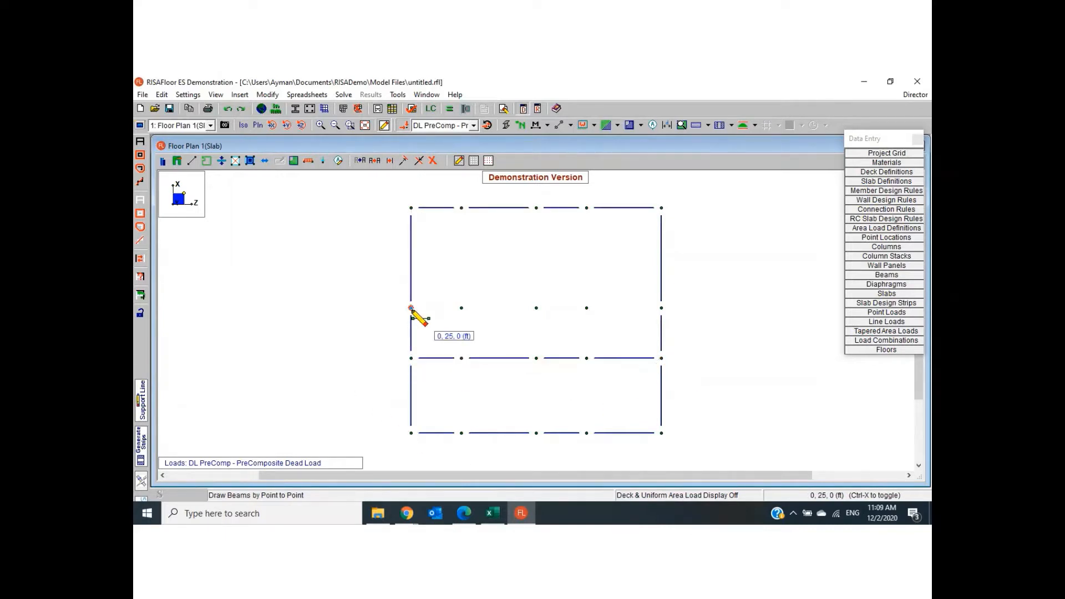
click(411, 309)
click(663, 307)
right_click(663, 308)
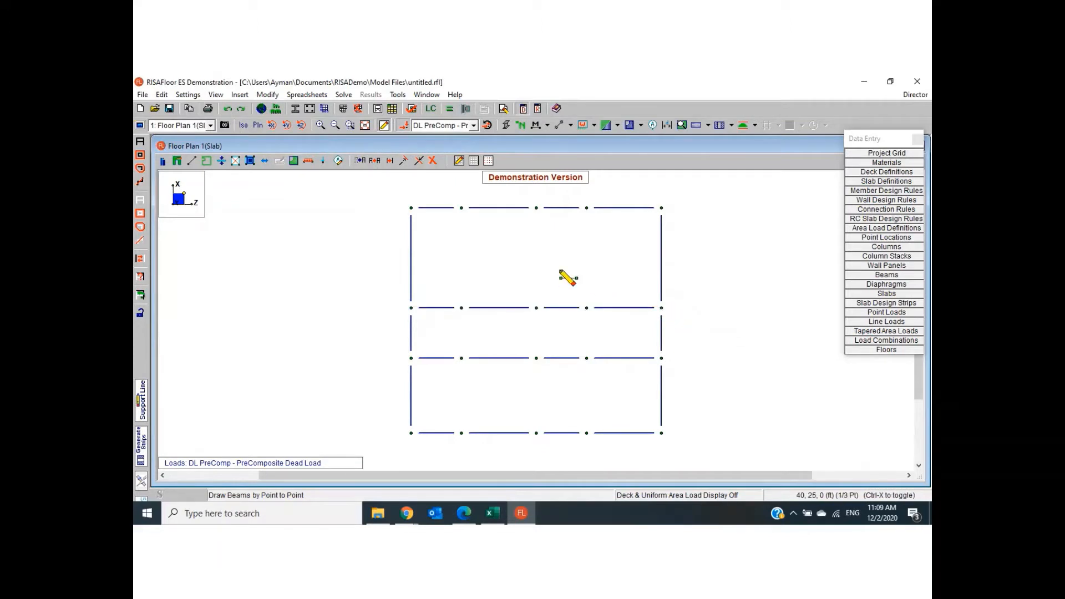
- Draw the interior beam lines at Z 35 ft, Z 25 ft and Z 10 ft, each from X 45 ft to X 0
click(587, 208)
click(587, 433)
right_click(587, 433)
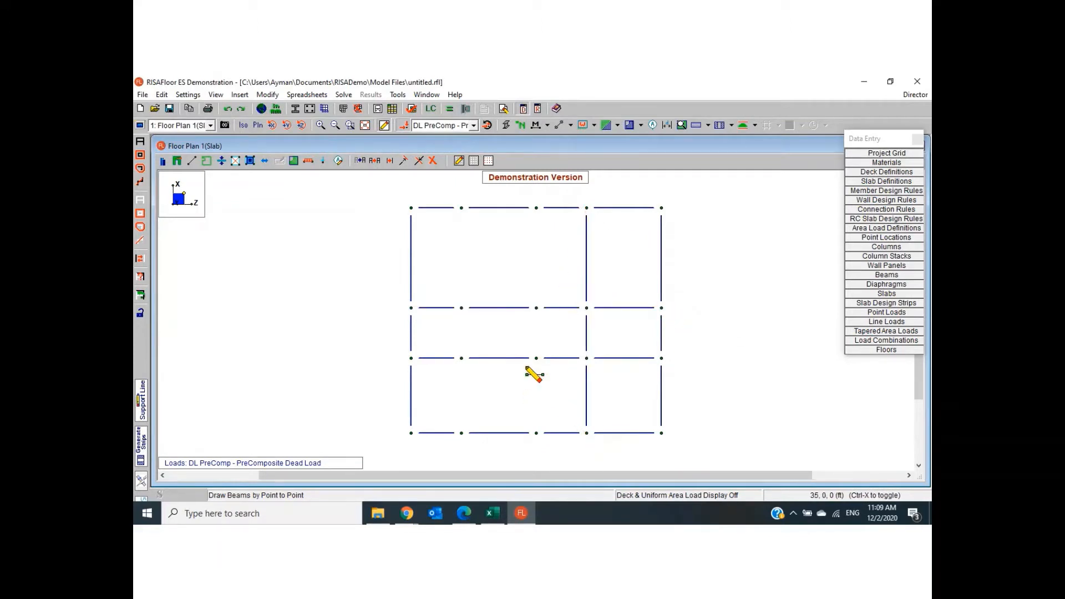
click(536, 209)
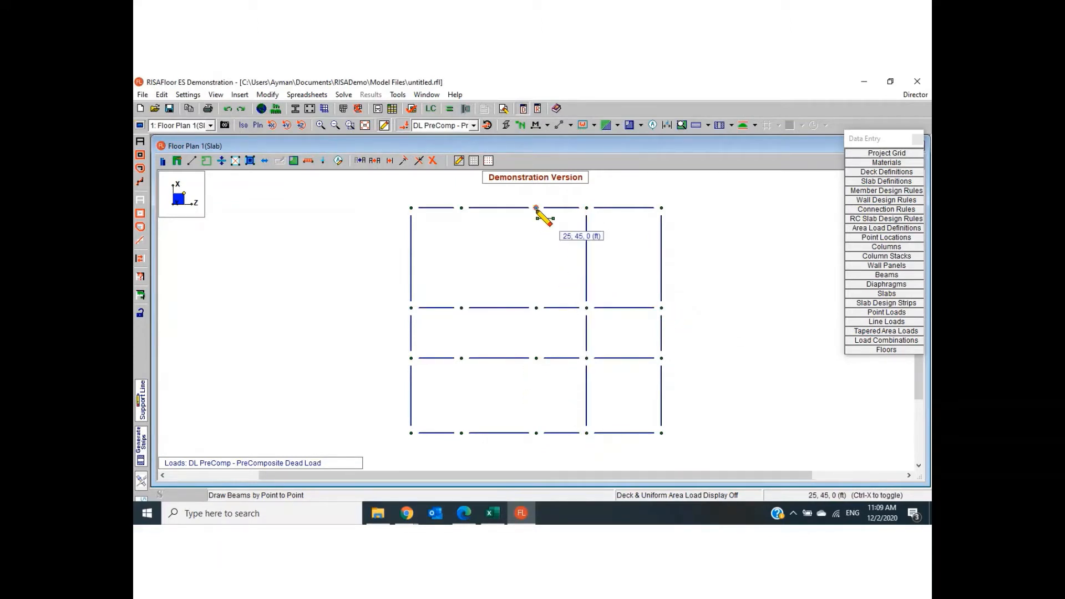
click(536, 434)
right_click(537, 433)
click(462, 208)
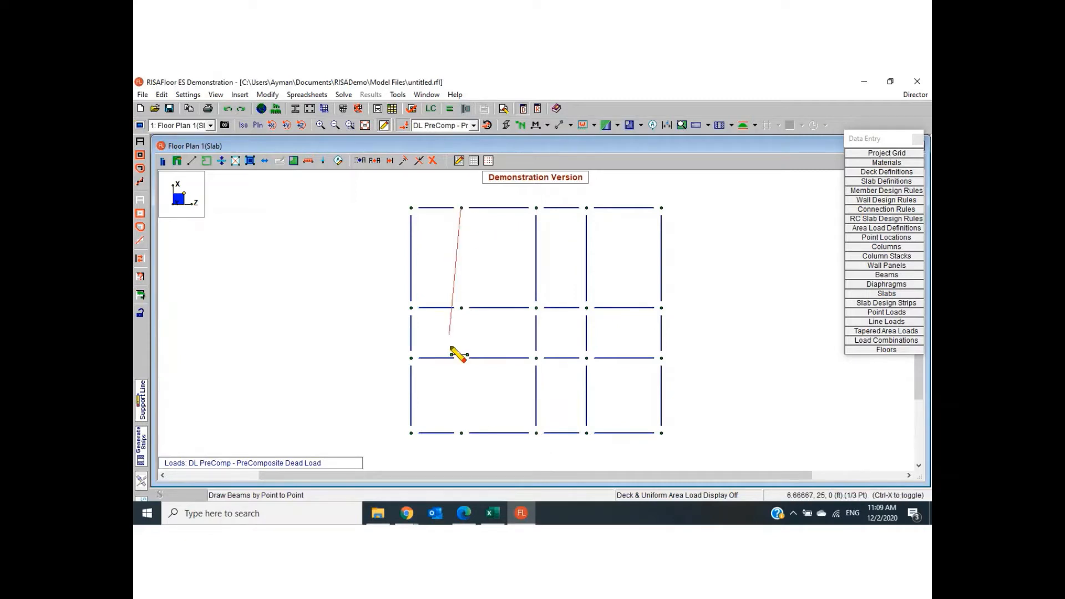
click(462, 434)
right_click(489, 408)
right_click(490, 409)
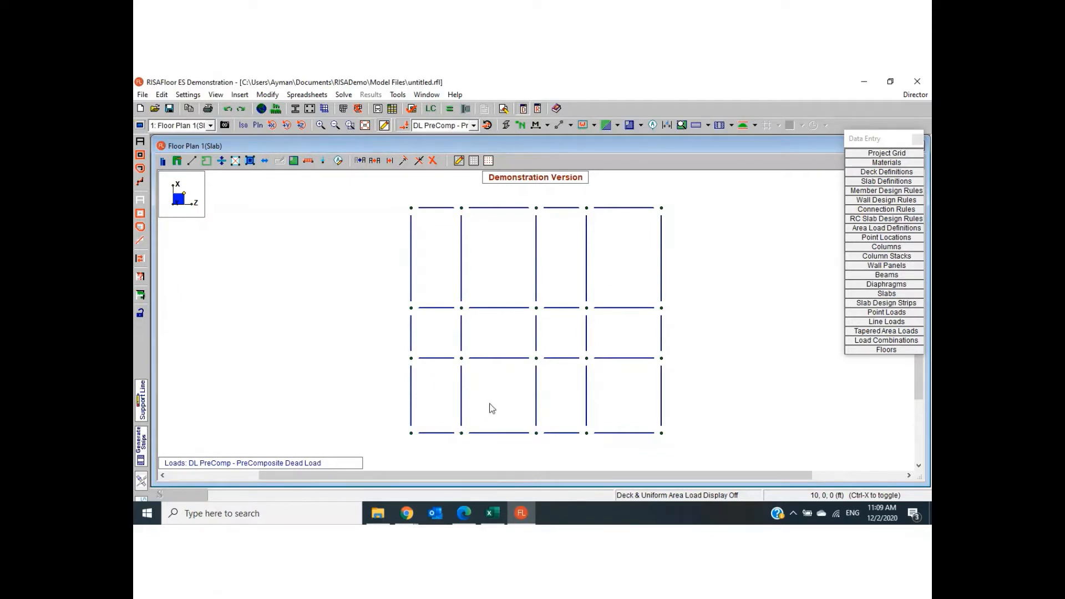
- Set up concrete column drawing with an explicit rectangular shape 20 in deep and 20 in wide
click(240, 95)
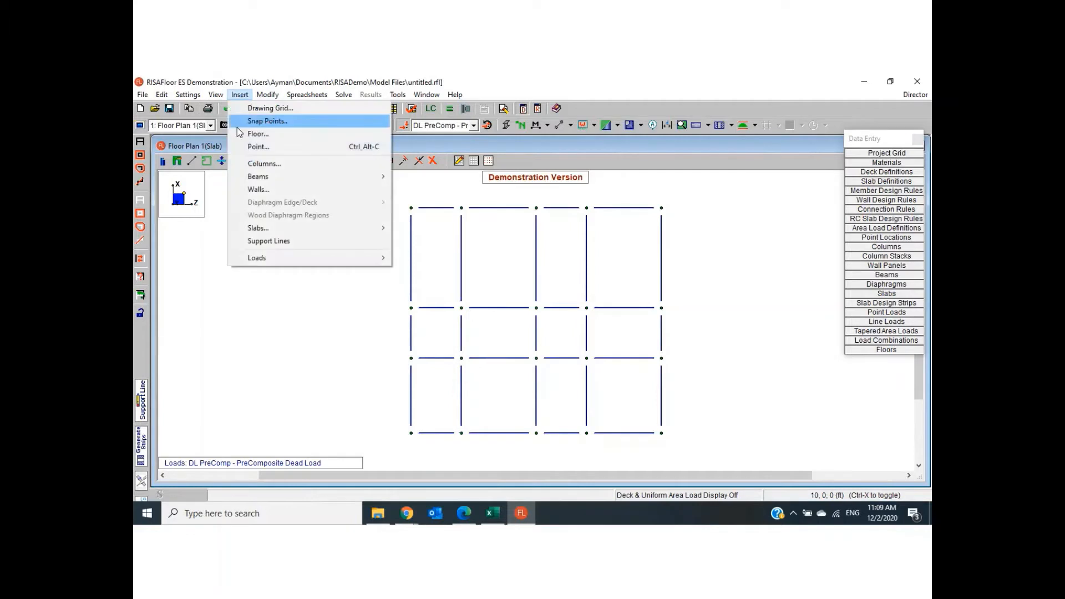
click(258, 165)
mouse_move(217, 142)
mouse_down()
mouse_move(253, 140)
mouse_move(276, 100)
mouse_up()
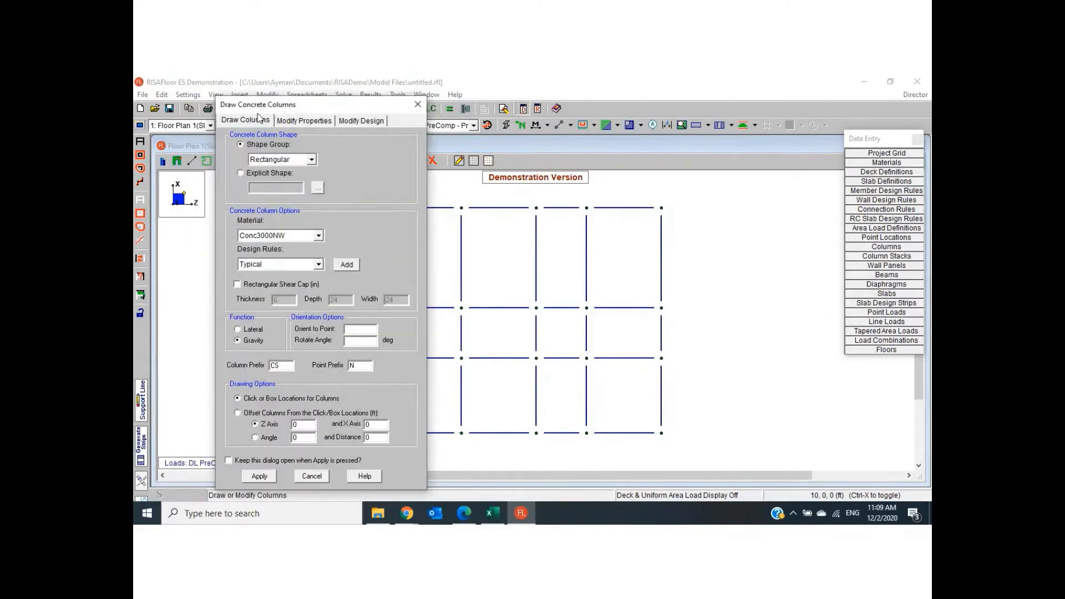
click(249, 175)
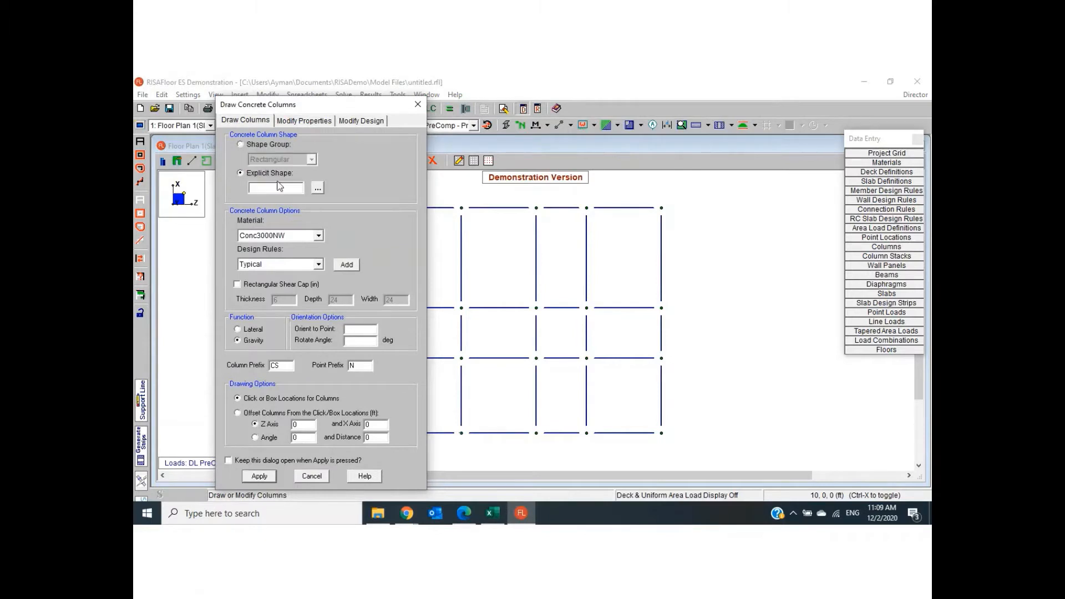
click(317, 187)
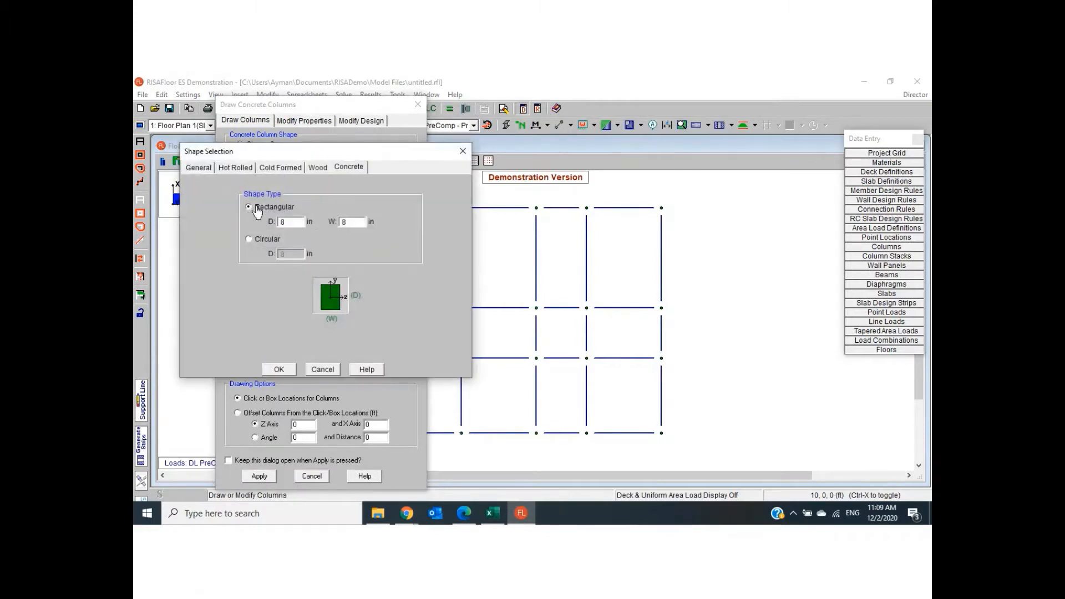
click(301, 225)
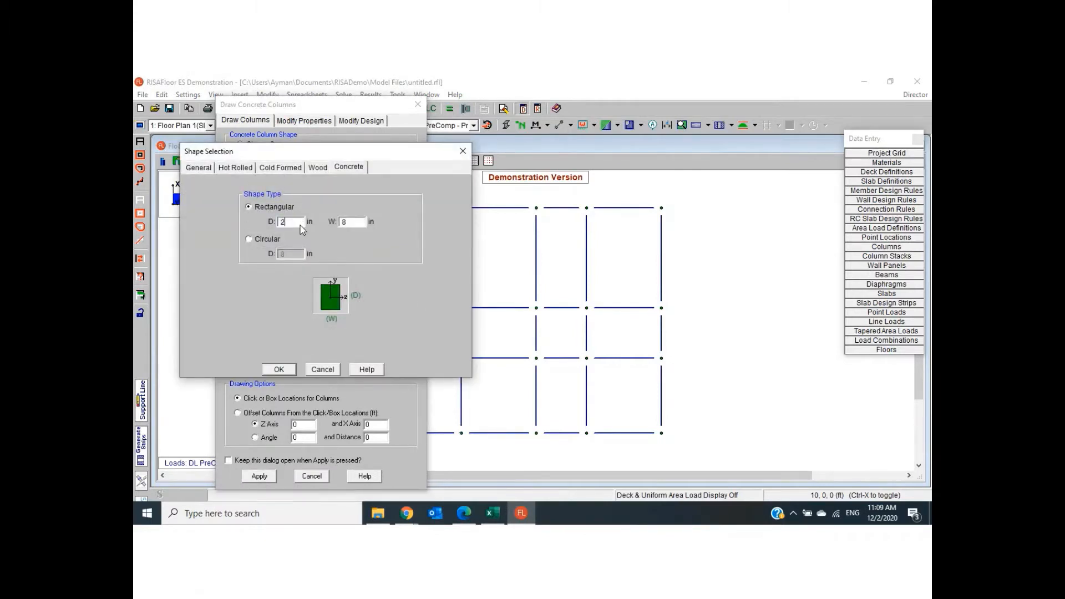
text(20)
click(277, 372)
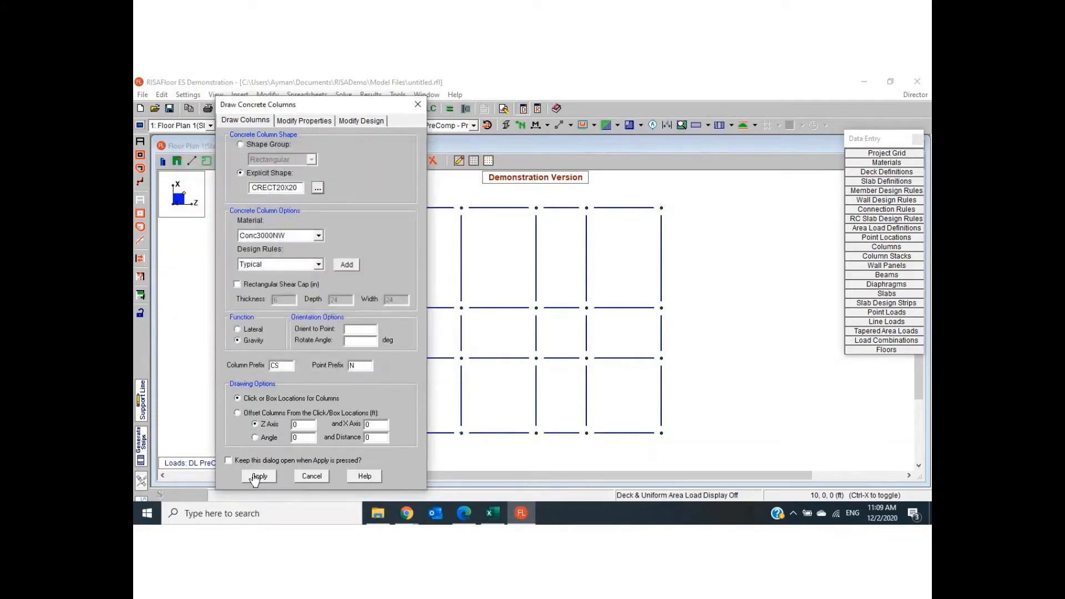
click(258, 476)
- Place columns at the five grid points along X 0, from Z 0 to Z 50 ft
click(412, 437)
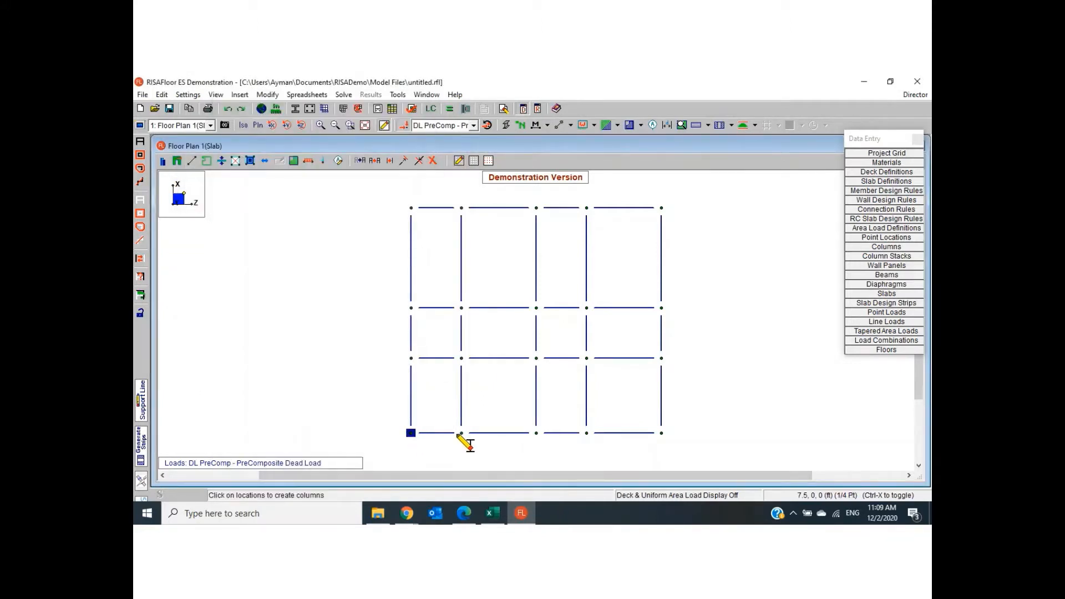
click(461, 438)
click(537, 438)
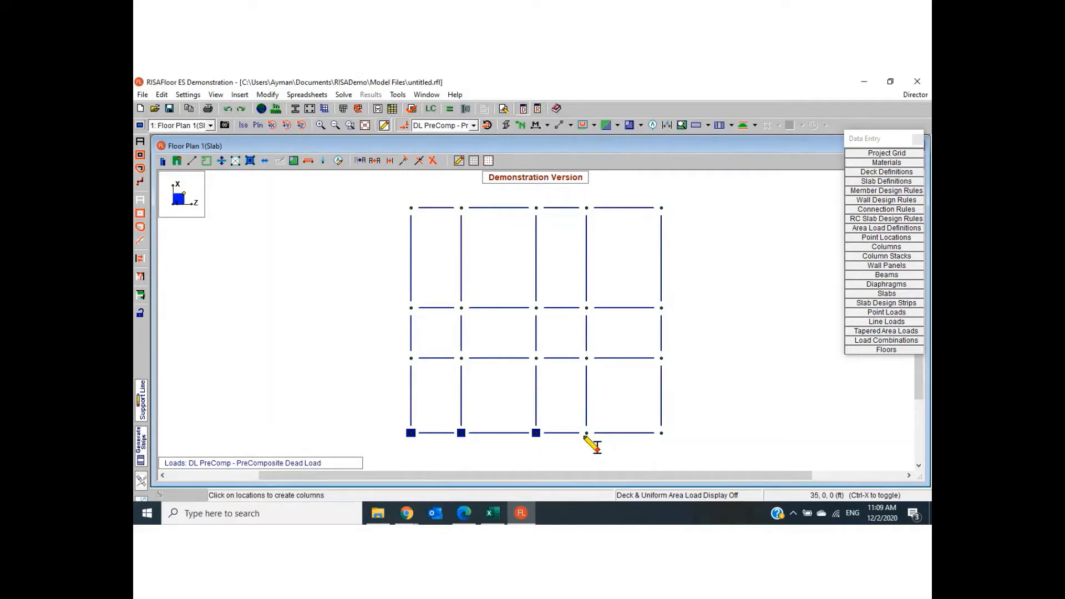
click(587, 438)
click(657, 437)
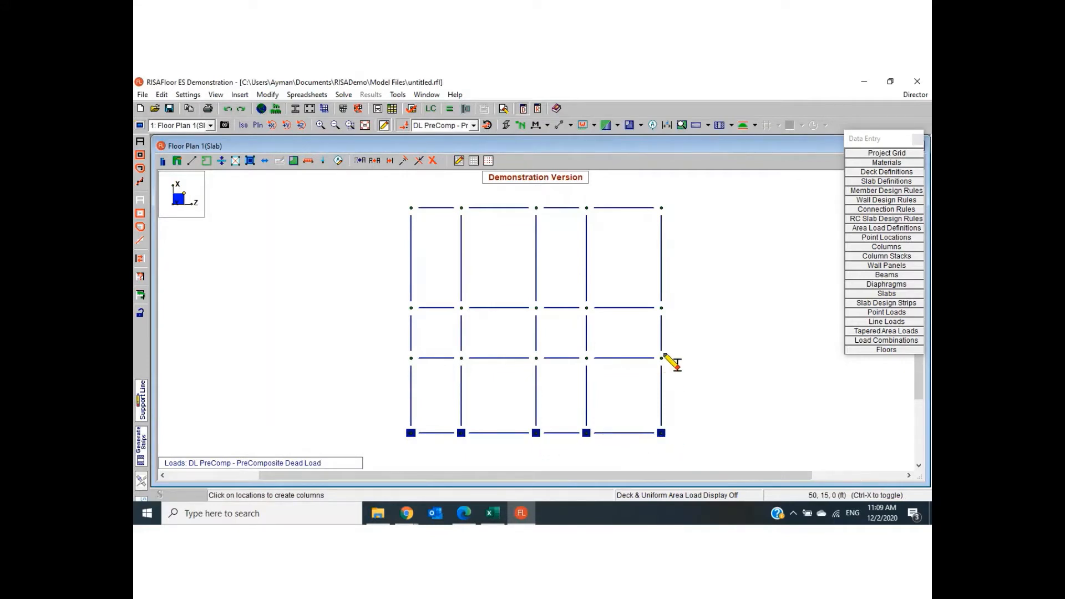
- Place columns at the five grid points along X 15 ft
click(662, 359)
click(588, 359)
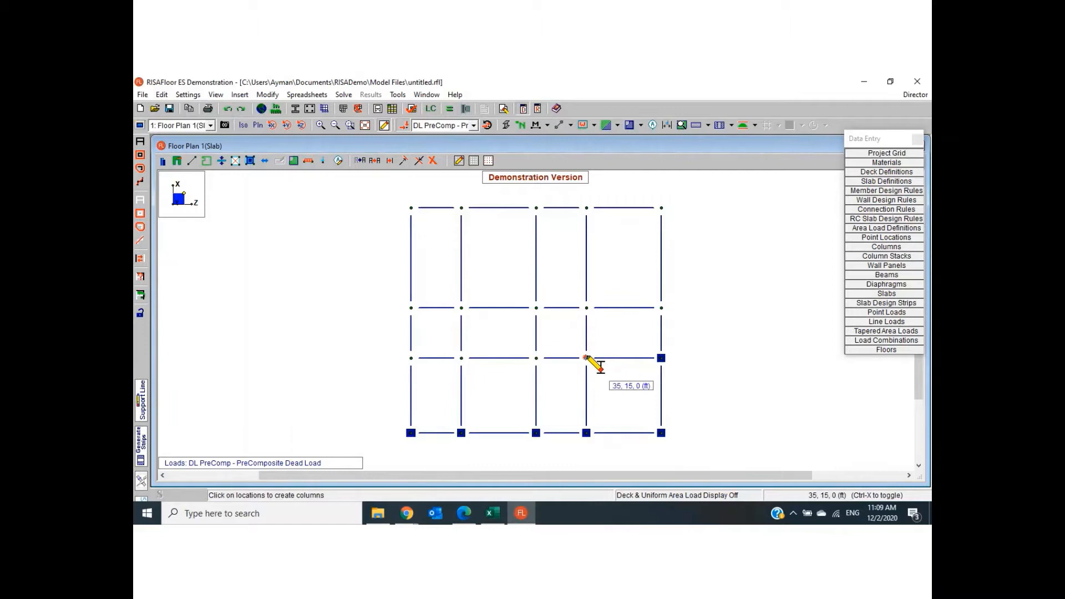
click(536, 359)
click(462, 359)
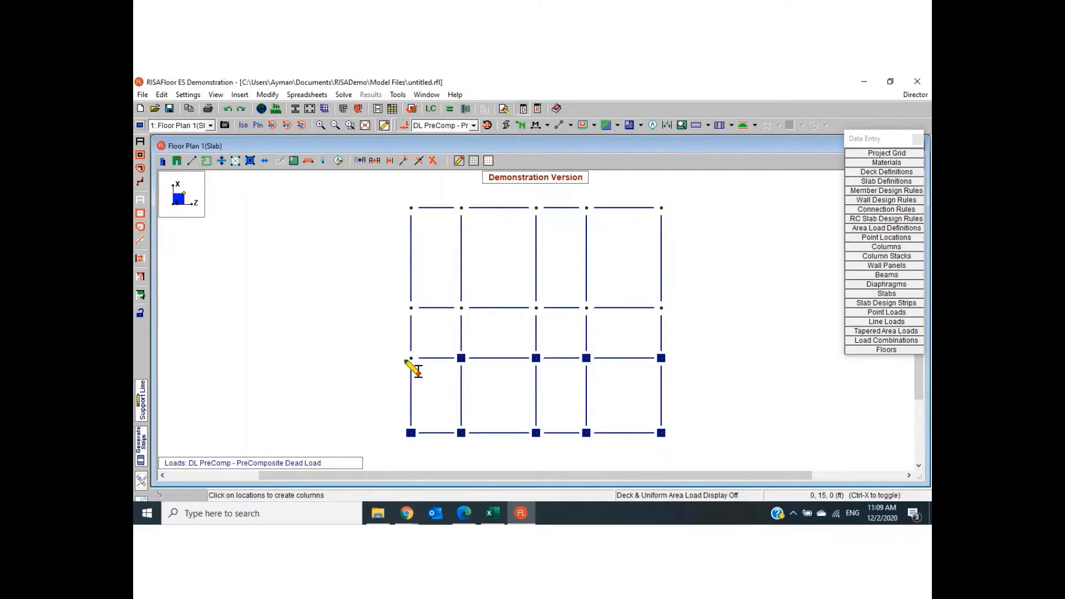
click(411, 360)
- Place columns at the five grid points along X 25 ft
click(411, 308)
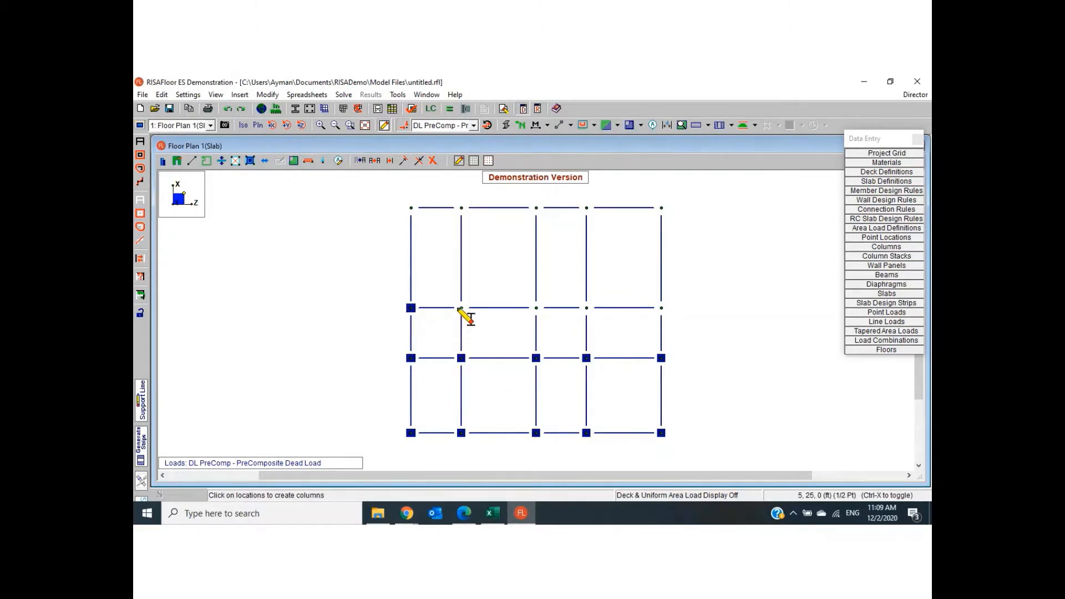
click(461, 308)
click(536, 308)
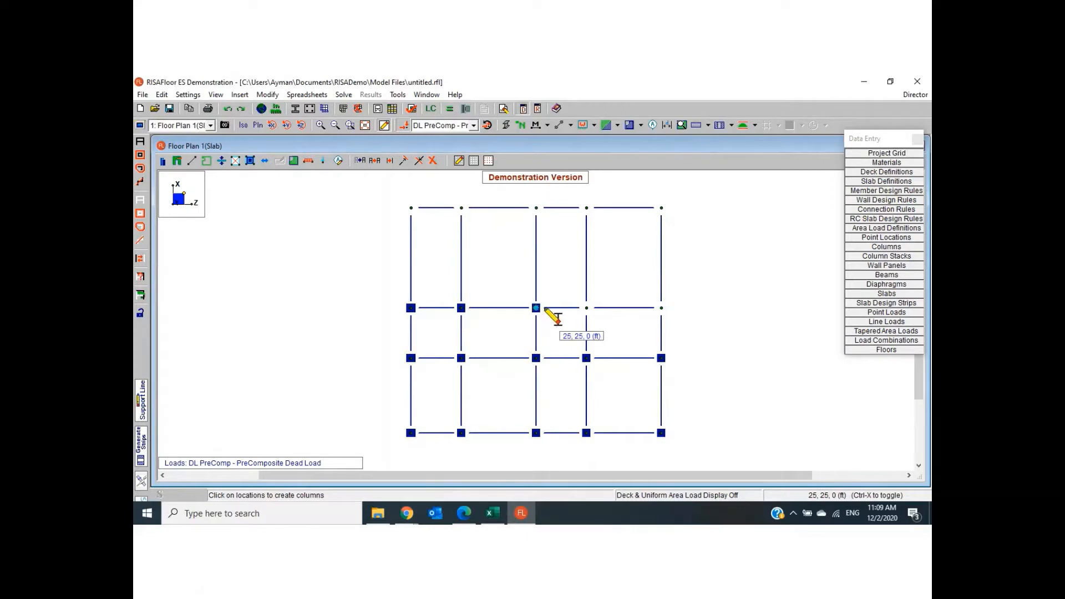
click(586, 308)
click(661, 308)
- Place columns at the five grid points along X 45 ft and end column drawing
click(661, 208)
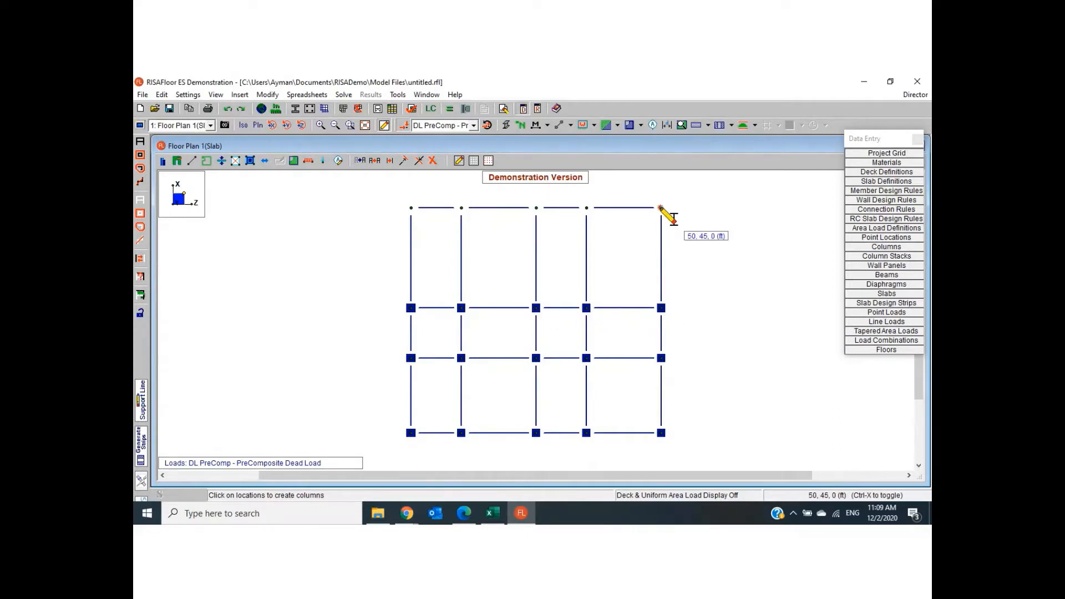
click(587, 208)
click(536, 209)
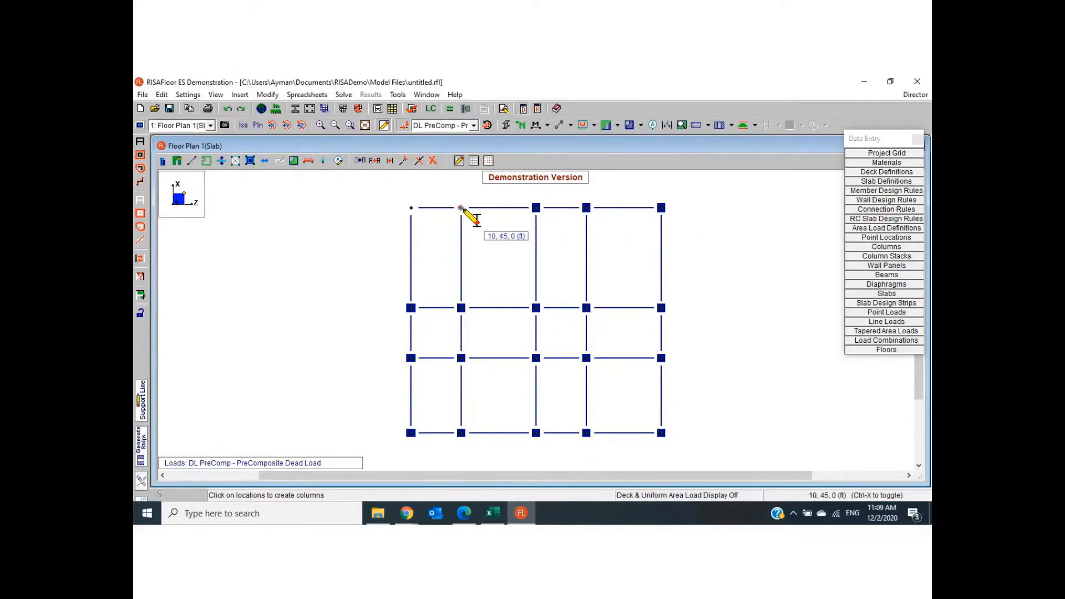
click(461, 208)
click(411, 208)
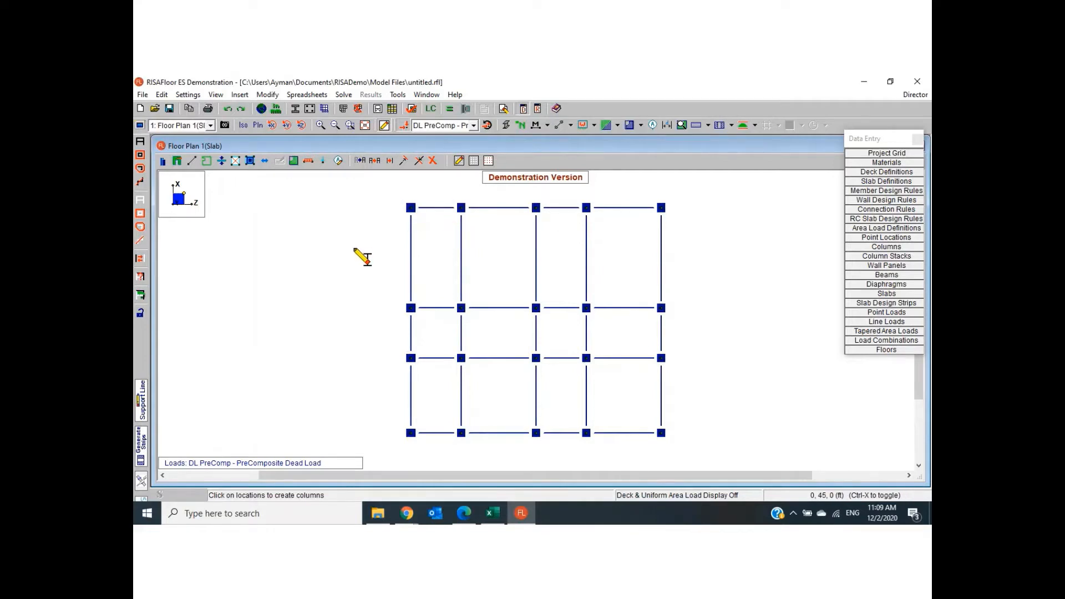
key(Escape)
- Enter 5 in as the slab thickness modification and start drawing a slab by points with the DEMO slab definition
click(240, 95)
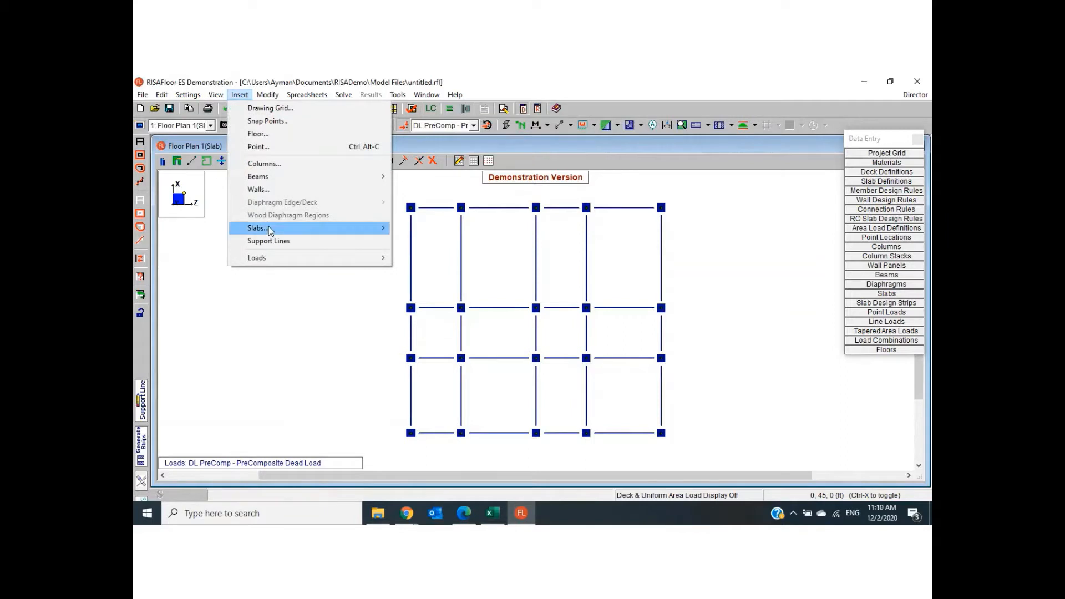
mouse_move(269, 227)
click(411, 228)
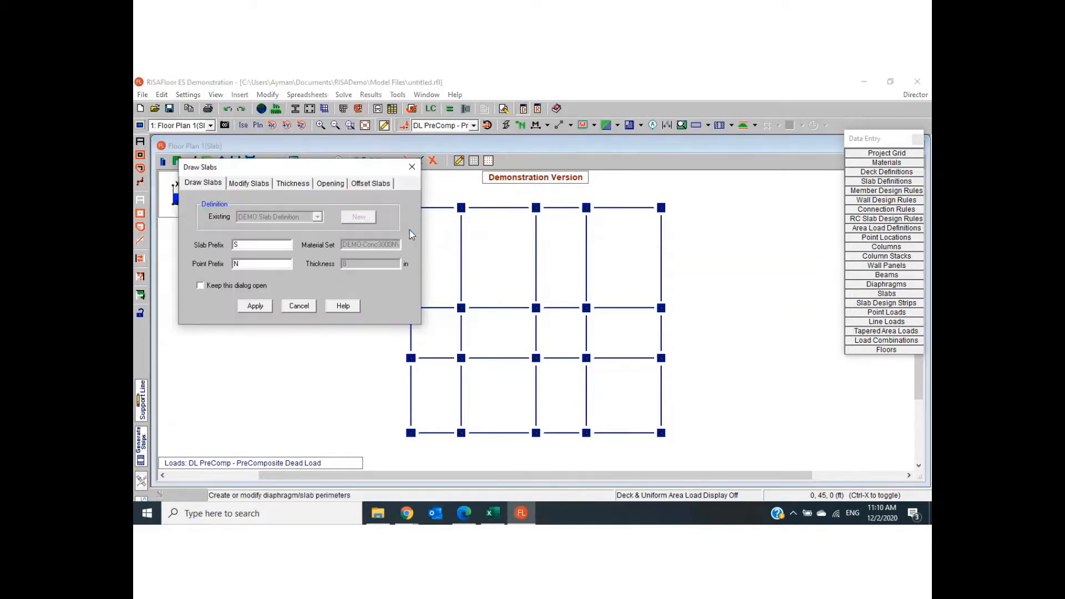
click(300, 189)
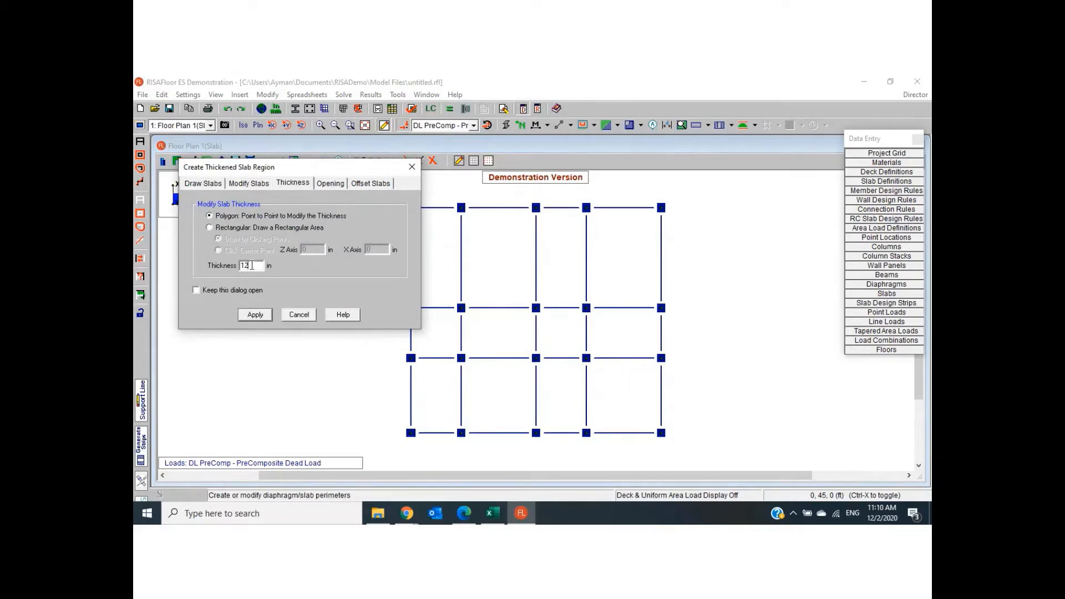
text(5)
click(202, 185)
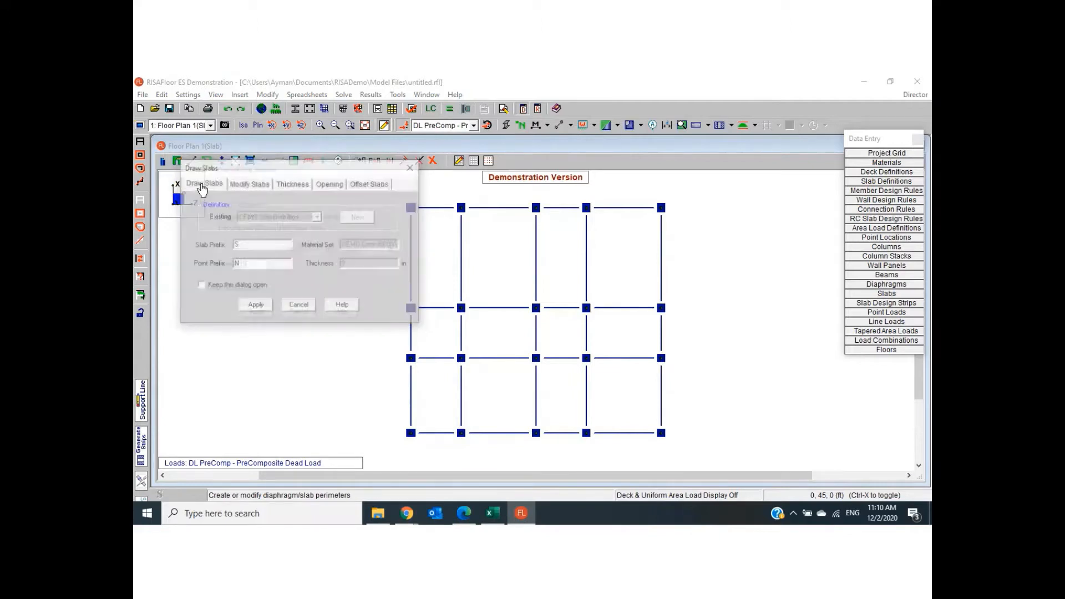
click(255, 305)
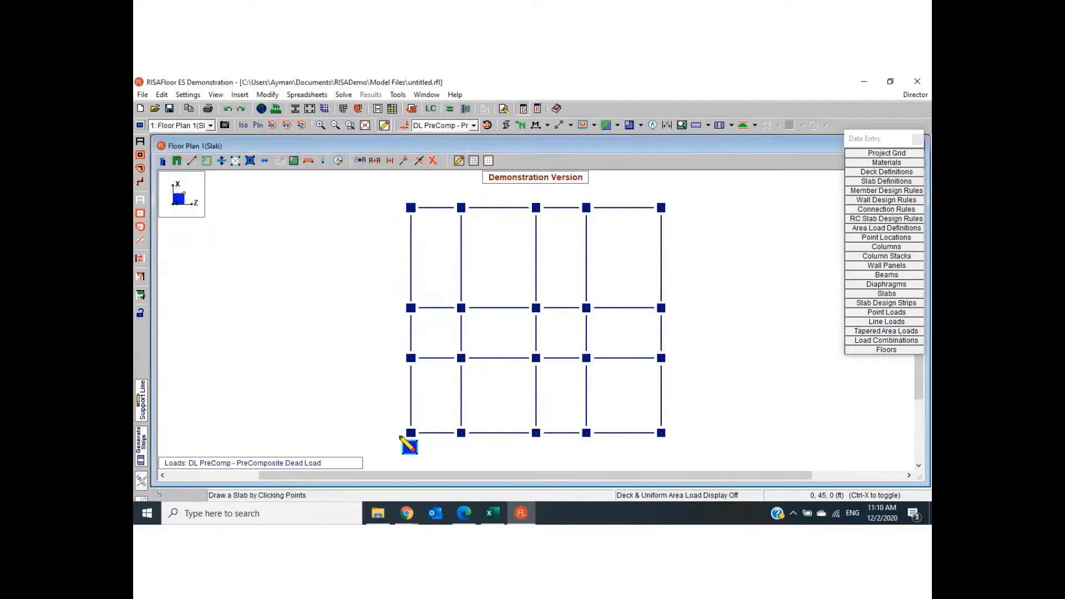
- Outline an L-shaped slab through Z,X points 0,0; 50,0; 50,25; 35,25; 35,45 and 0,45 ft
click(411, 433)
click(661, 432)
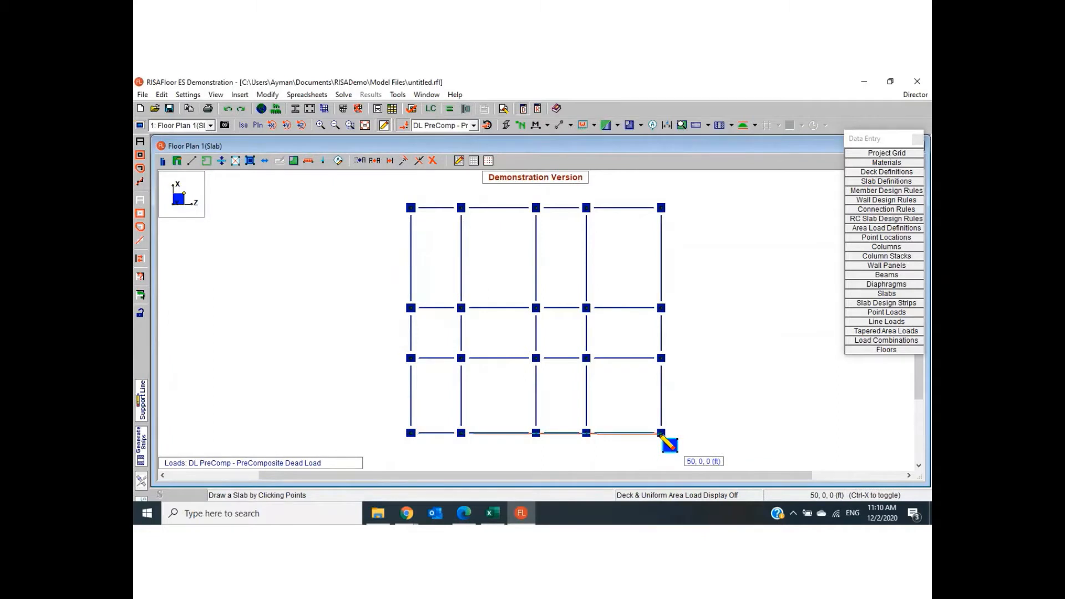
click(660, 307)
click(587, 308)
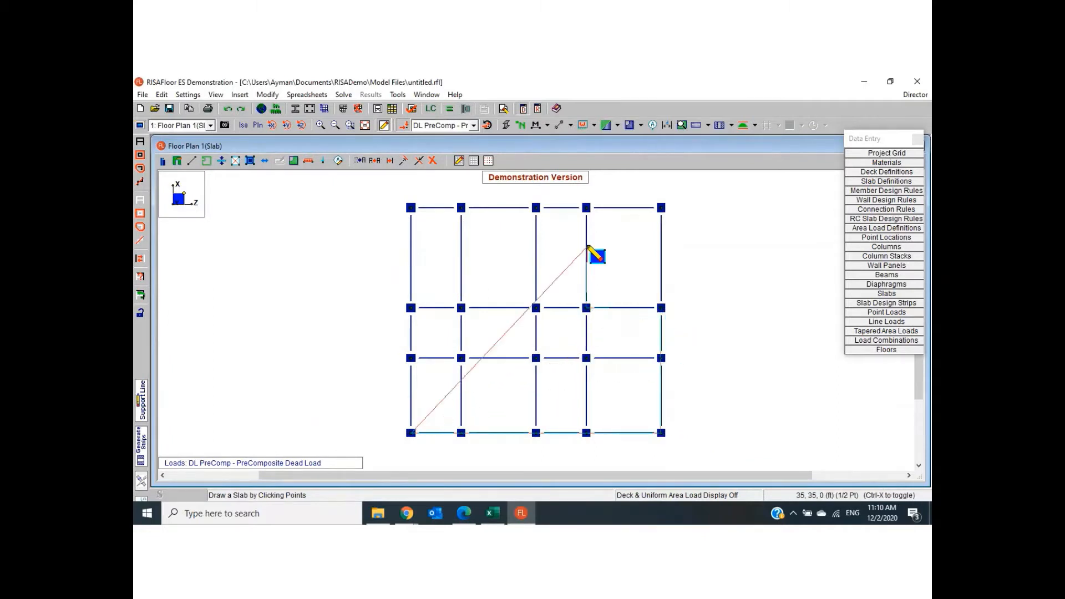
click(587, 208)
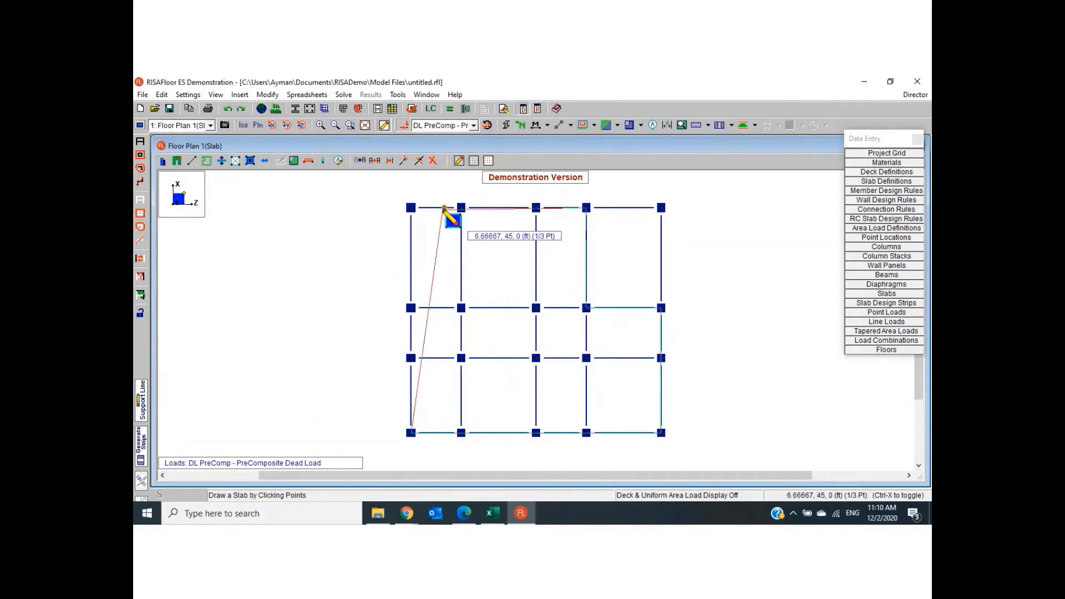
click(411, 208)
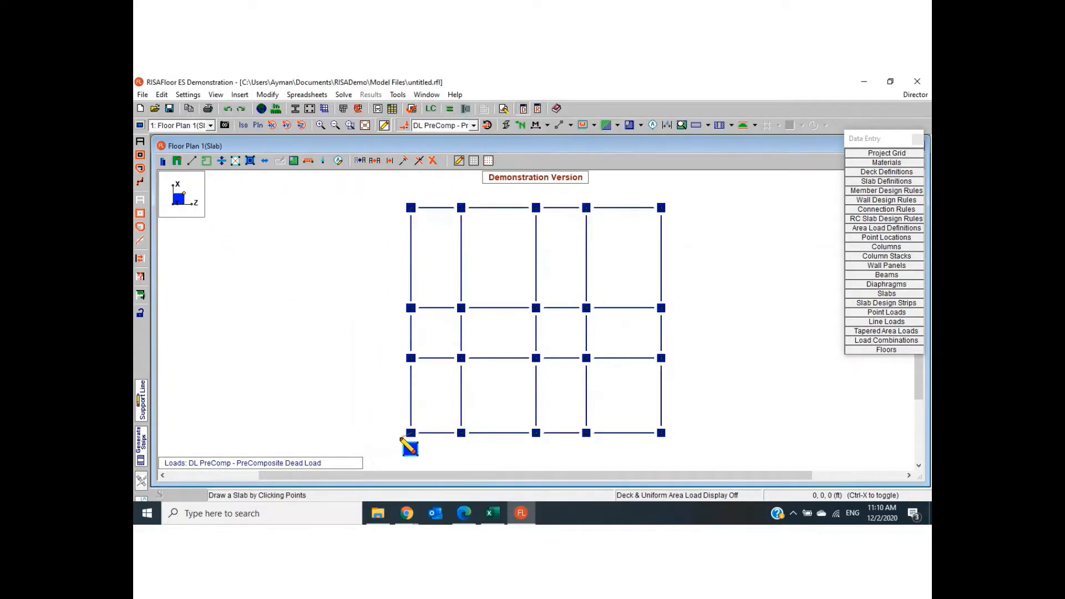
- Close the L-shaped slab outline at the 0,0 starting point and end slab drawing
double_click(410, 434)
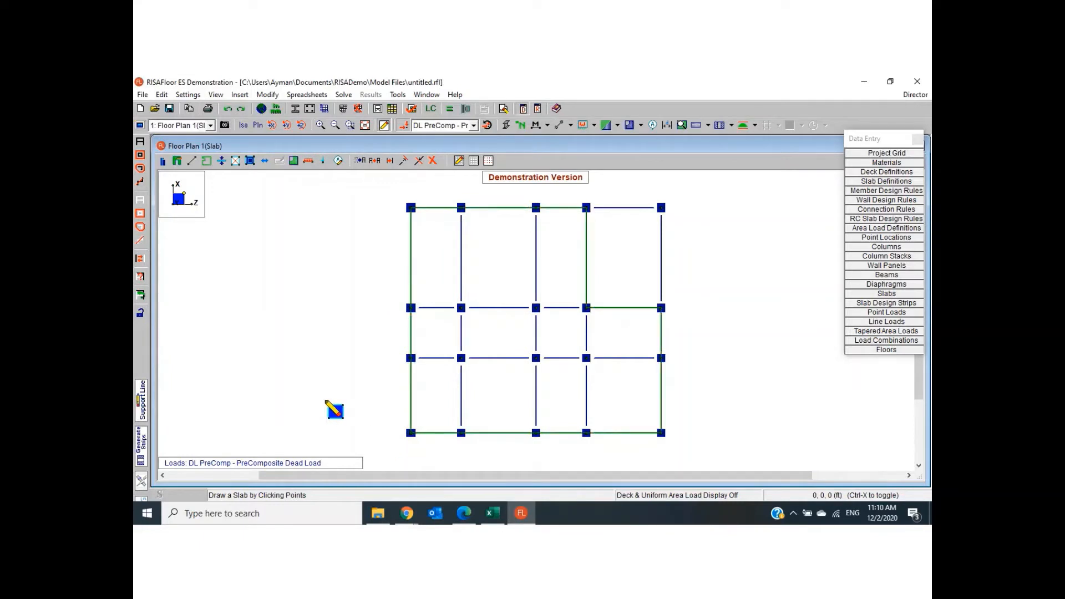
right_click(328, 402)
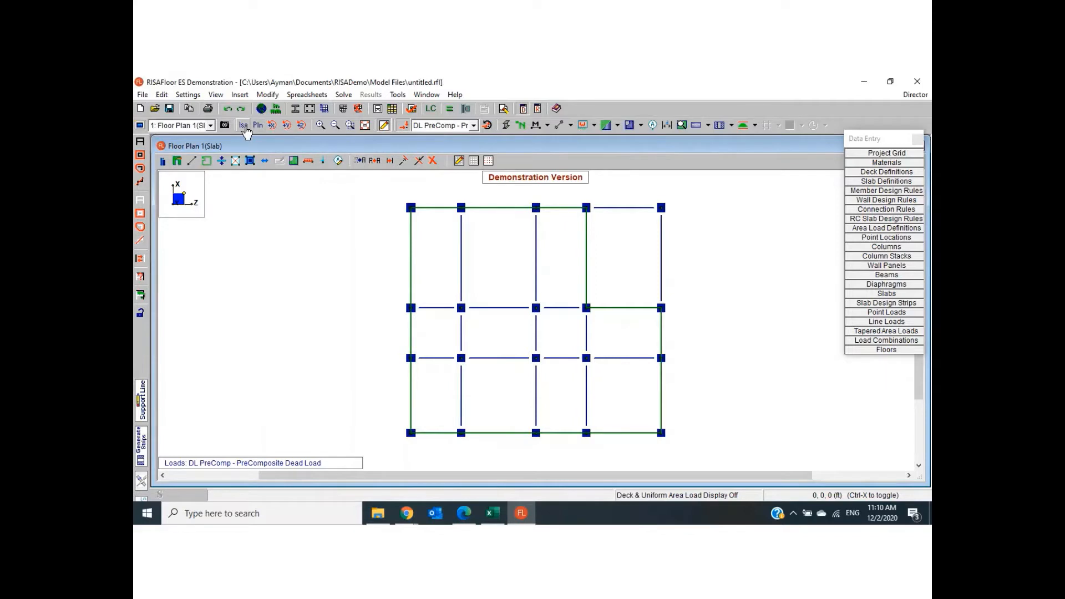
- Check the rendered slab, beams and columns in isometric and plan views and return to the wireframe plan
click(245, 126)
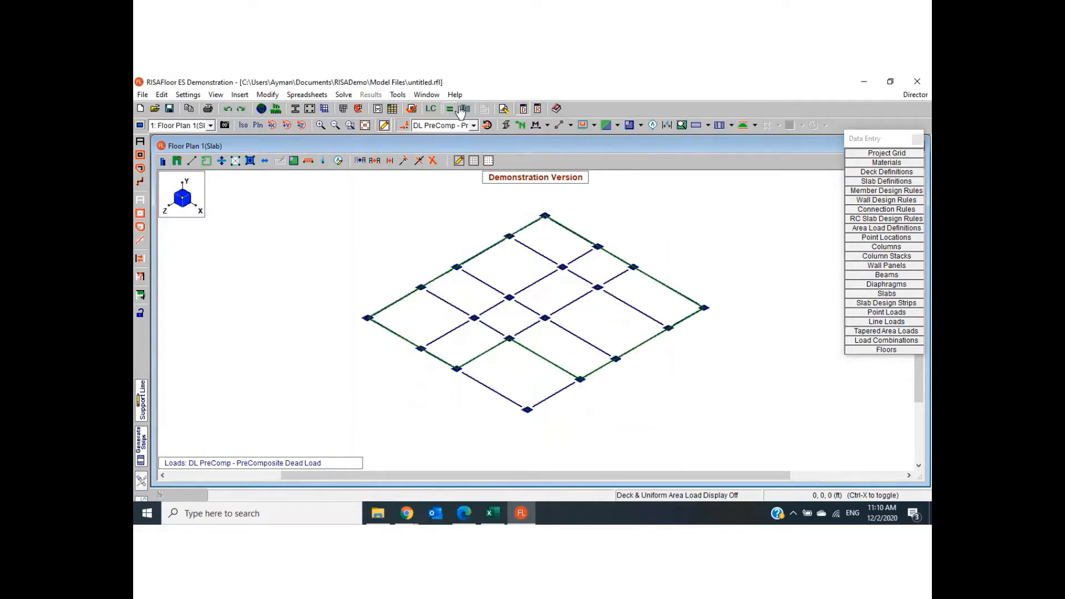
click(506, 126)
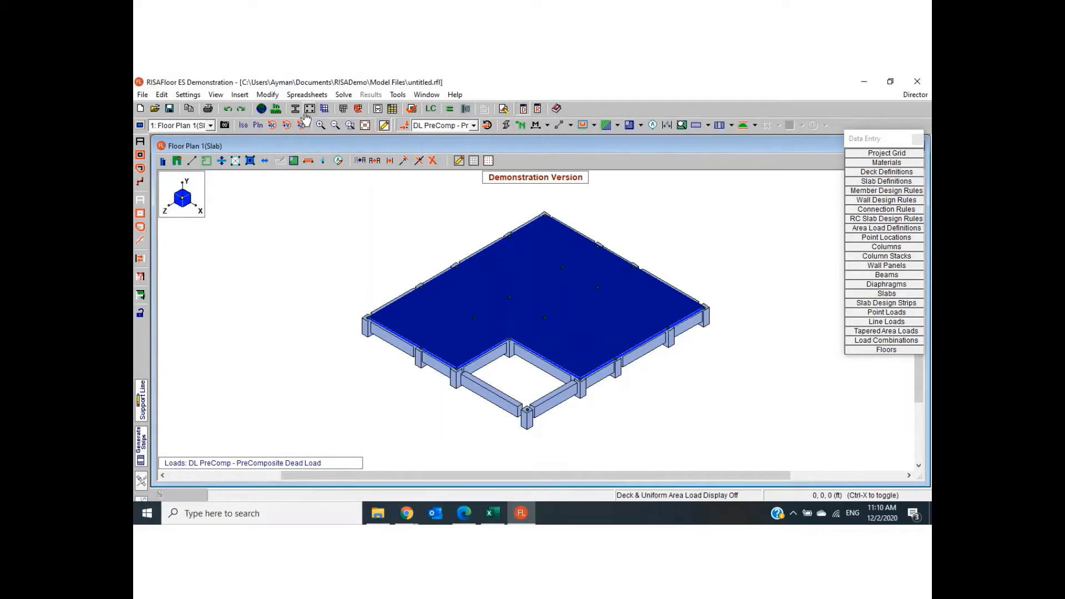
click(257, 126)
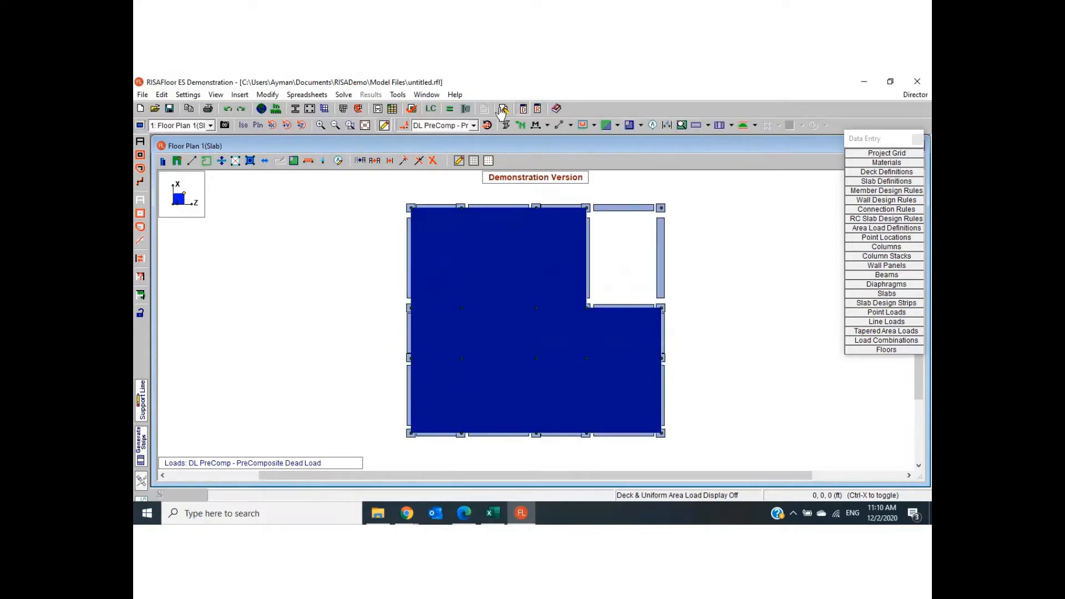
click(507, 126)
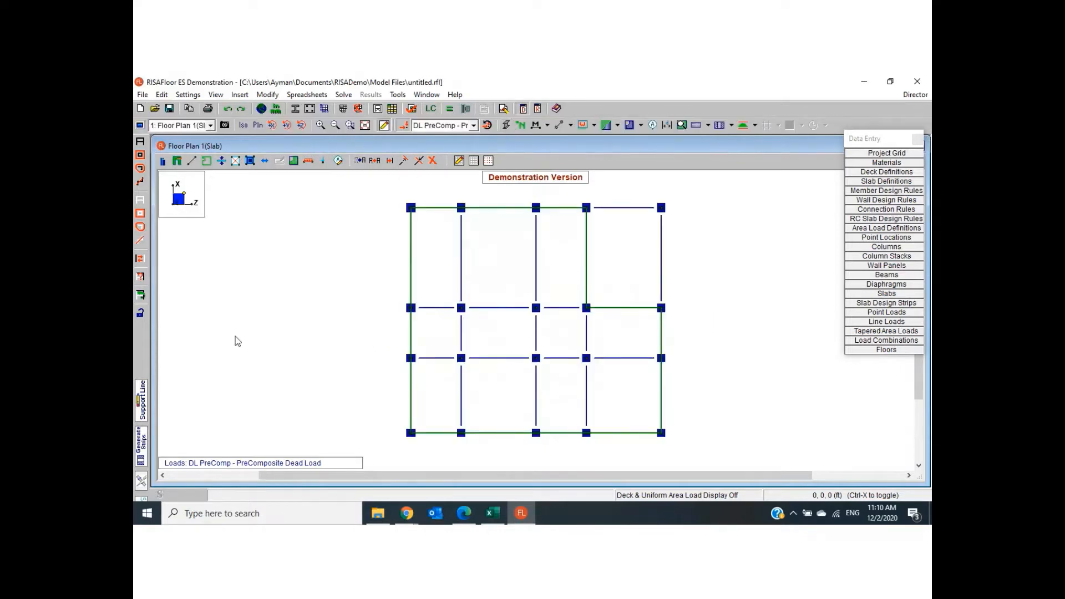
- Assign the Office uniform area load by picking within perimeters in the four bays between X 0 and 15 ft
click(240, 95)
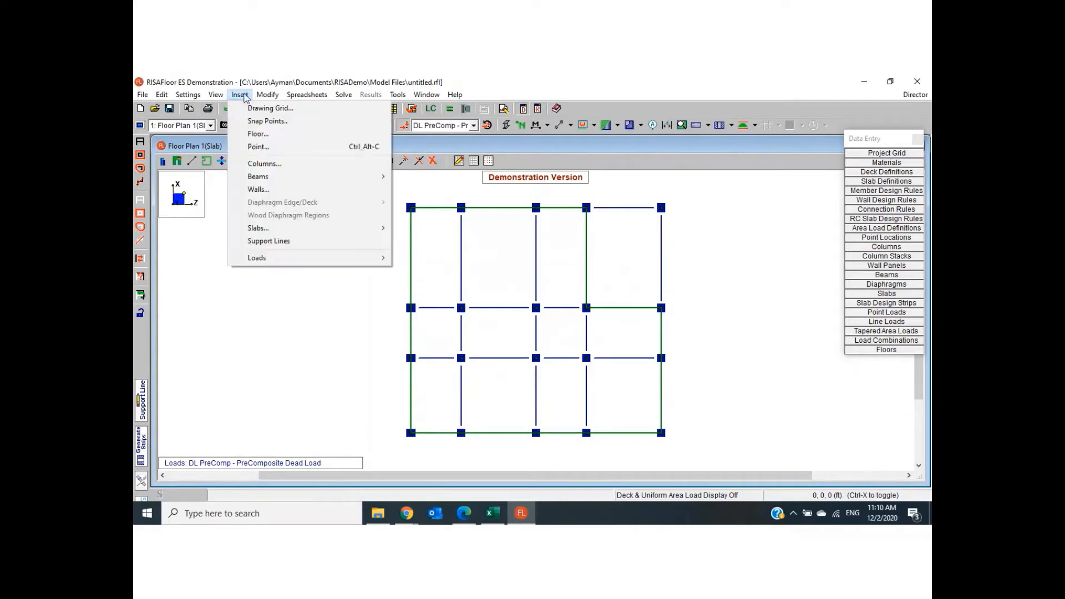
mouse_move(265, 257)
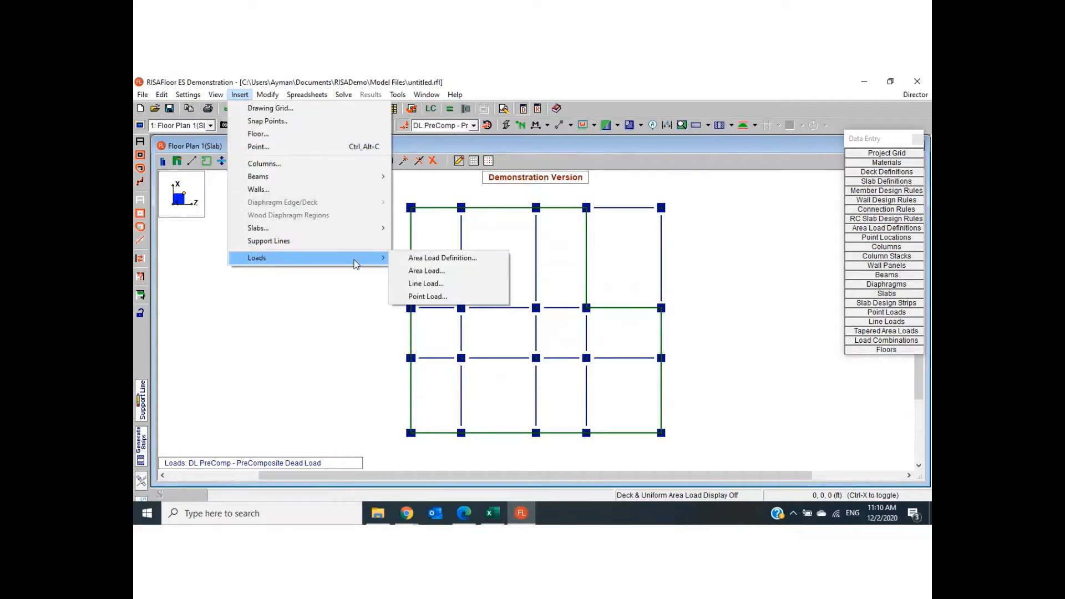
click(435, 272)
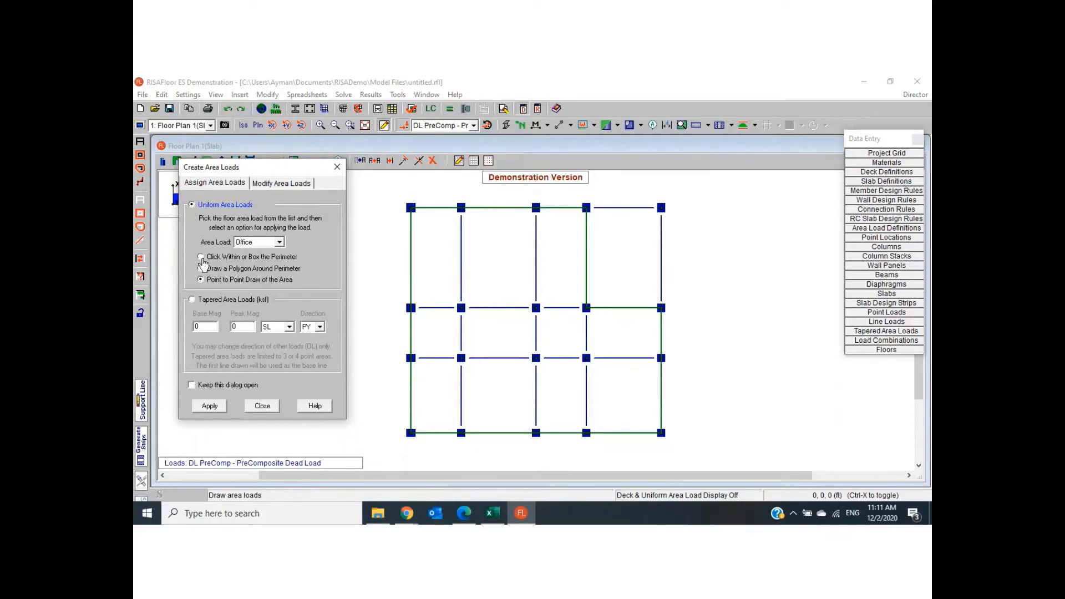
click(201, 258)
click(210, 406)
click(452, 398)
click(497, 406)
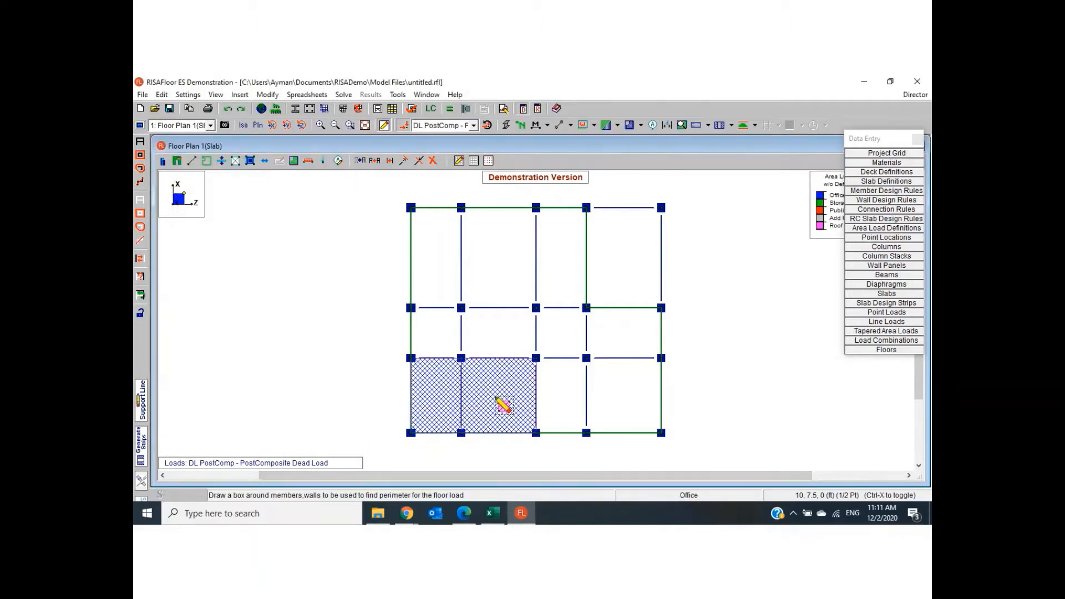
click(570, 397)
click(613, 398)
- Apply the Office area load to the remaining seven slab bays between X 15 and 45 ft and end load assignment
click(631, 347)
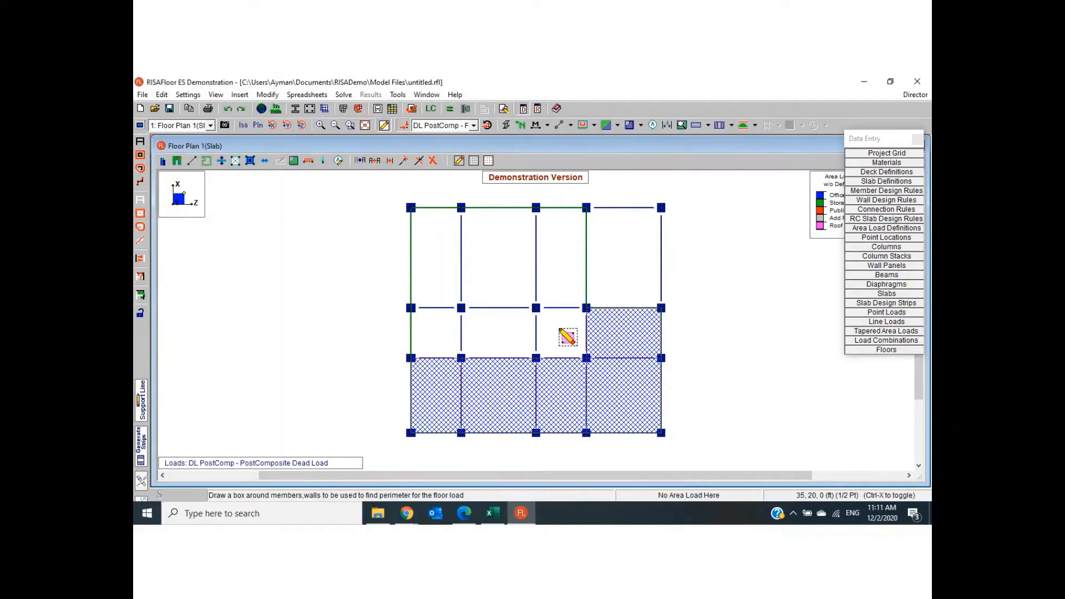
click(566, 337)
click(502, 333)
click(434, 328)
click(441, 270)
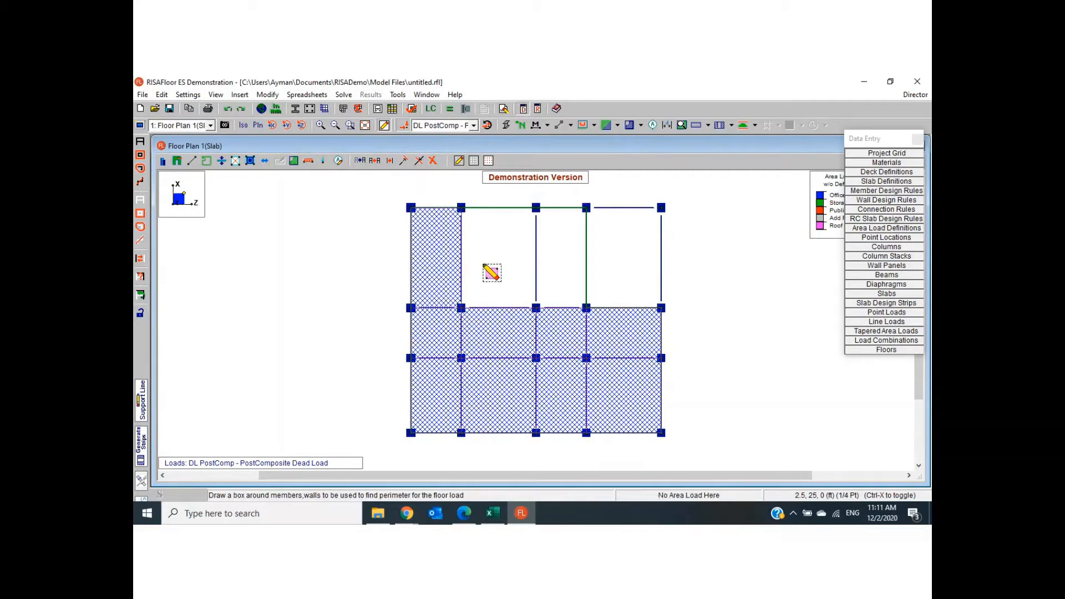
click(491, 273)
click(568, 274)
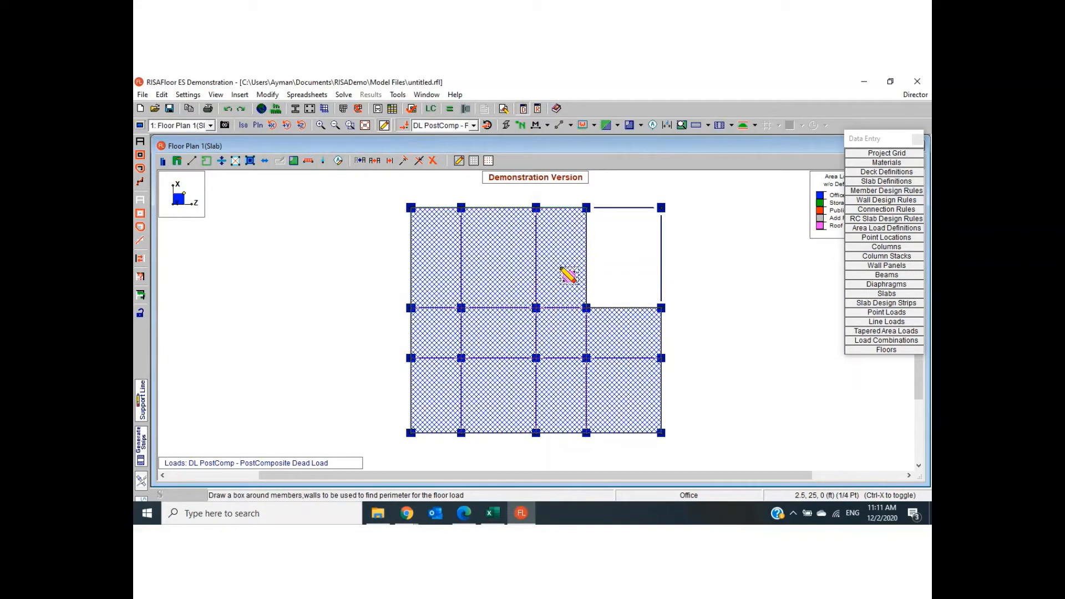
key(Escape)
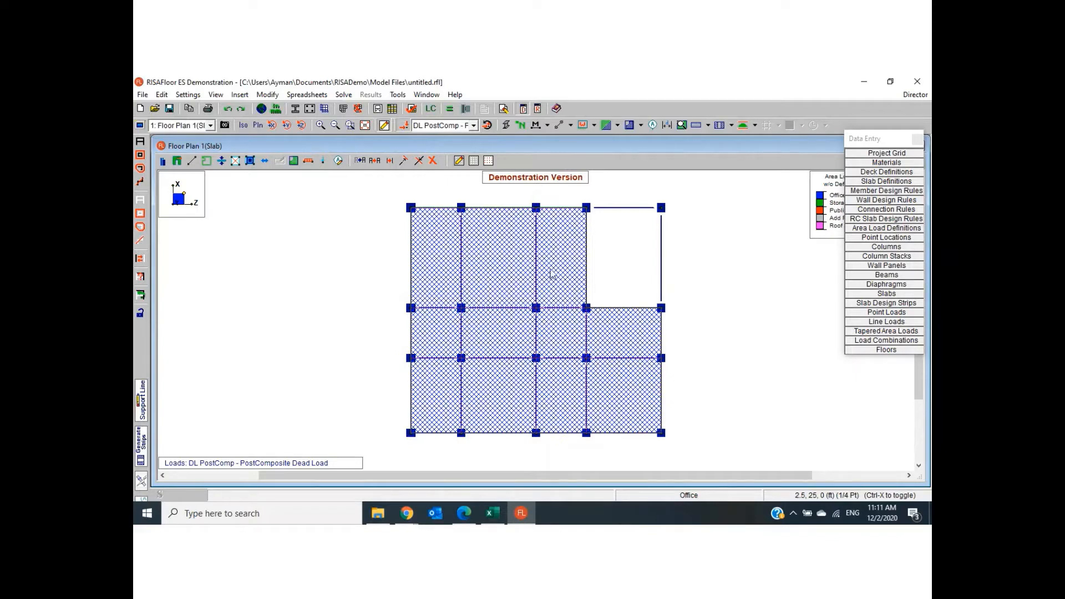
- Examine the categories and factors of the service and strength load combinations and close their spreadsheet
click(316, 96)
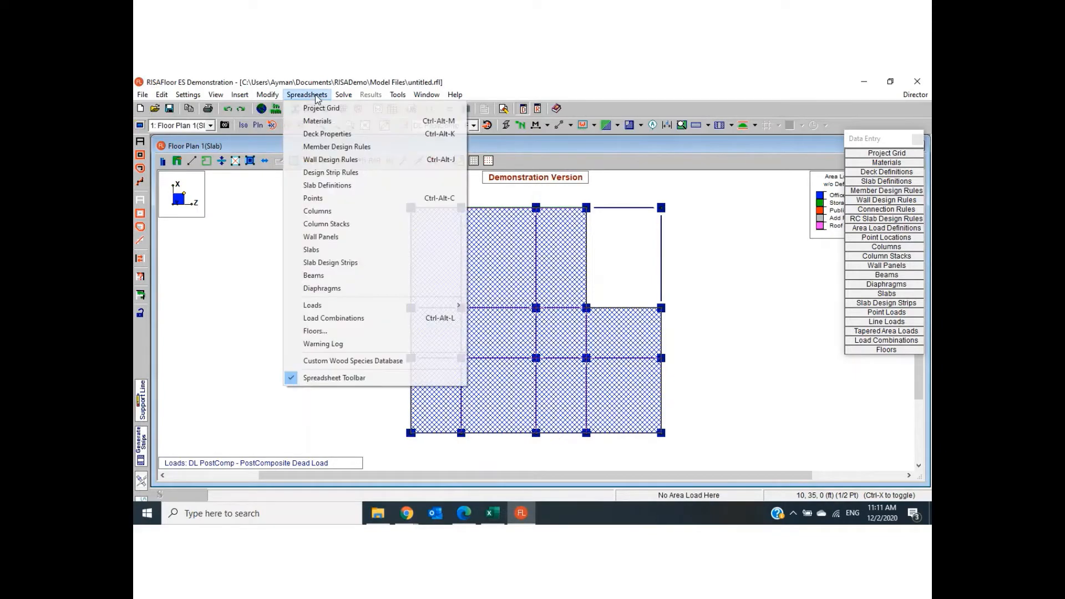
click(341, 318)
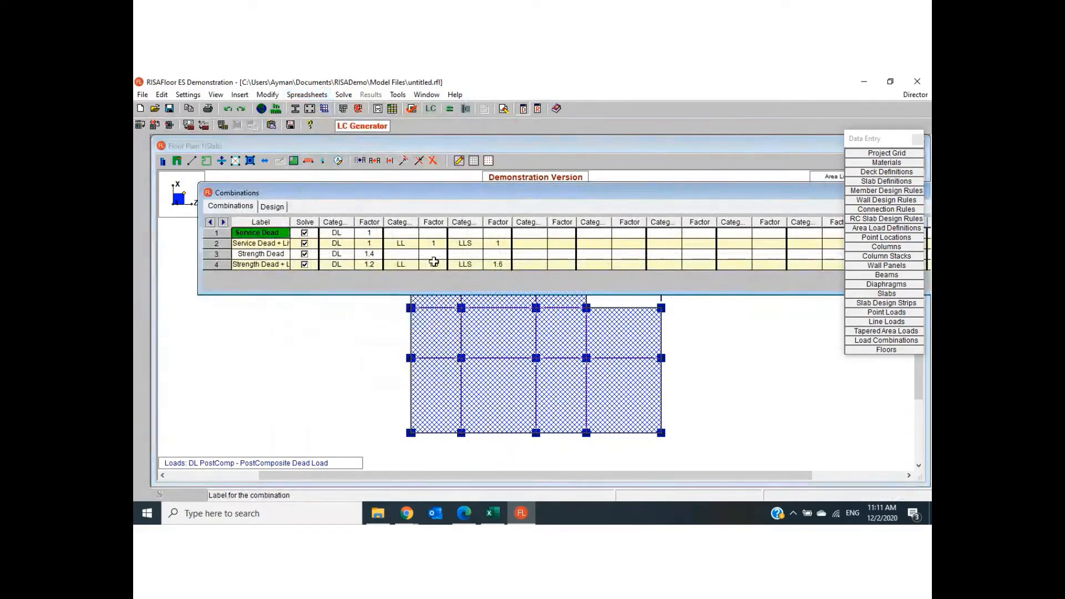
drag(524, 194, 450, 175)
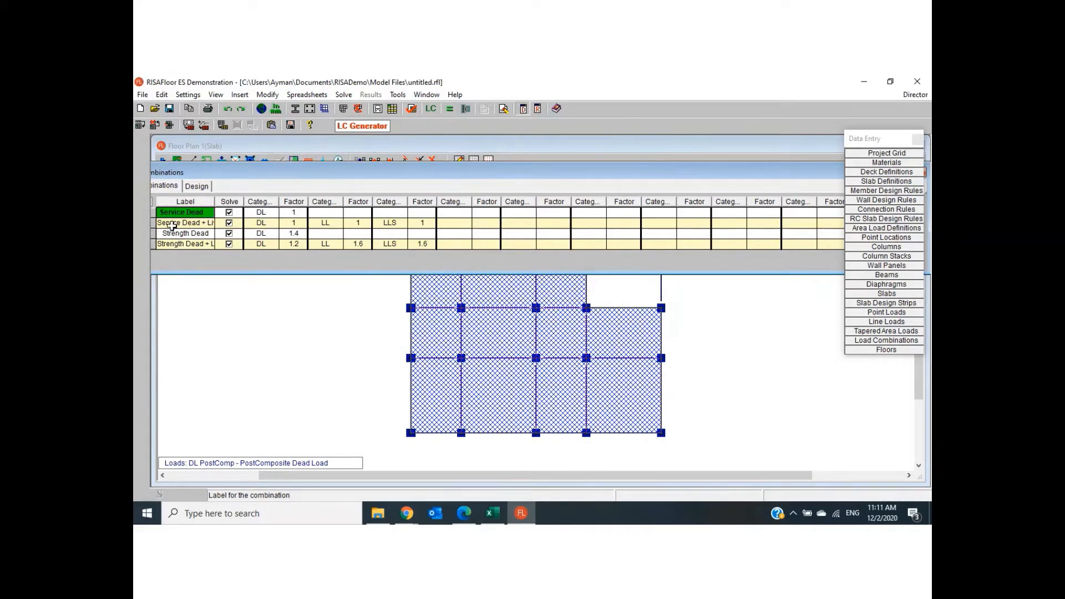
click(288, 223)
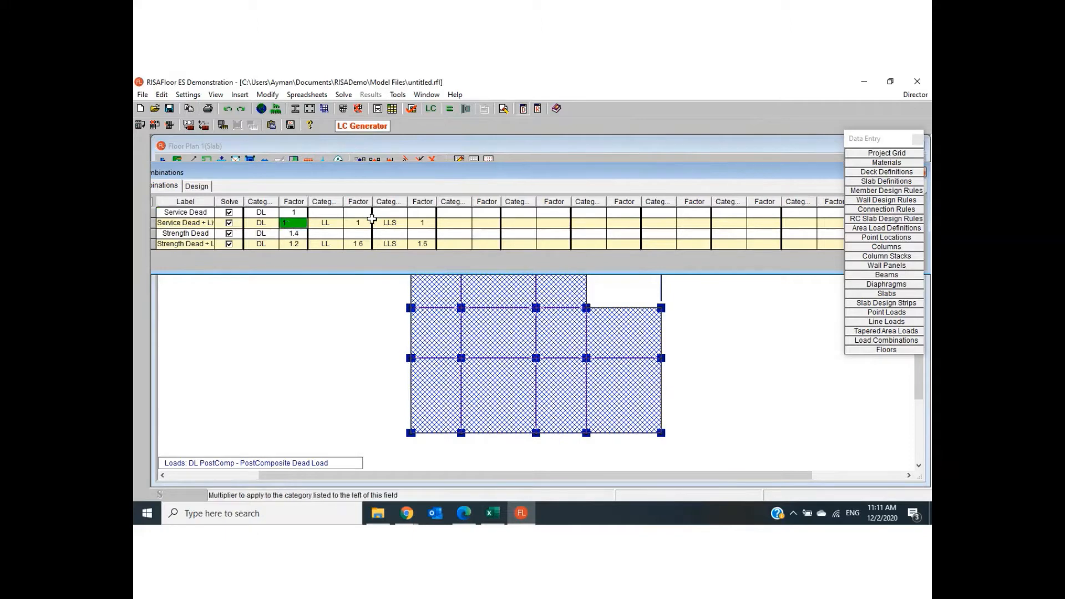
click(363, 223)
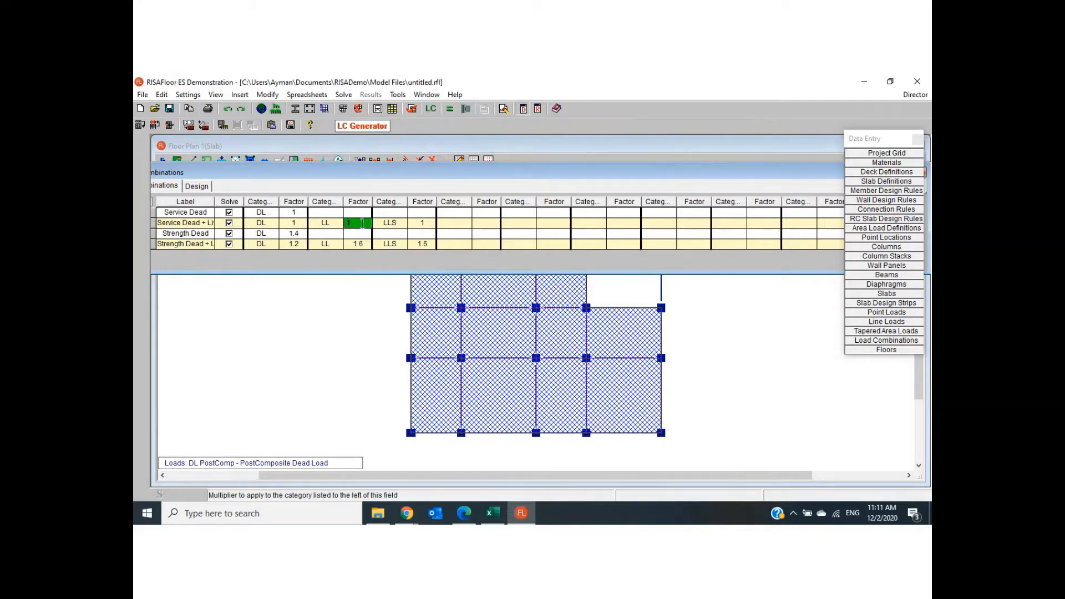
click(192, 235)
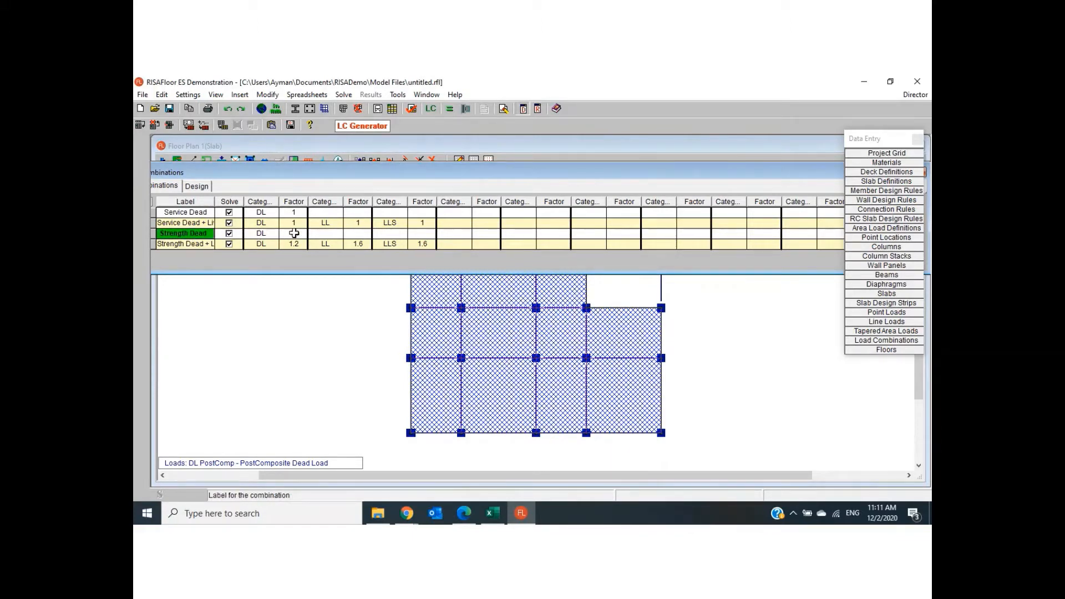
click(201, 244)
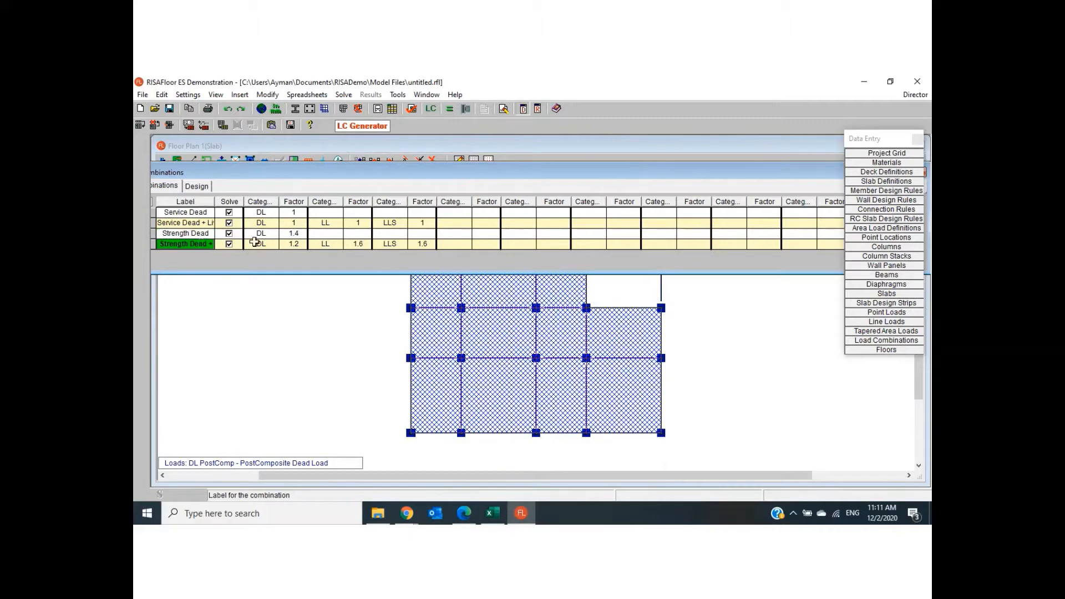
click(259, 244)
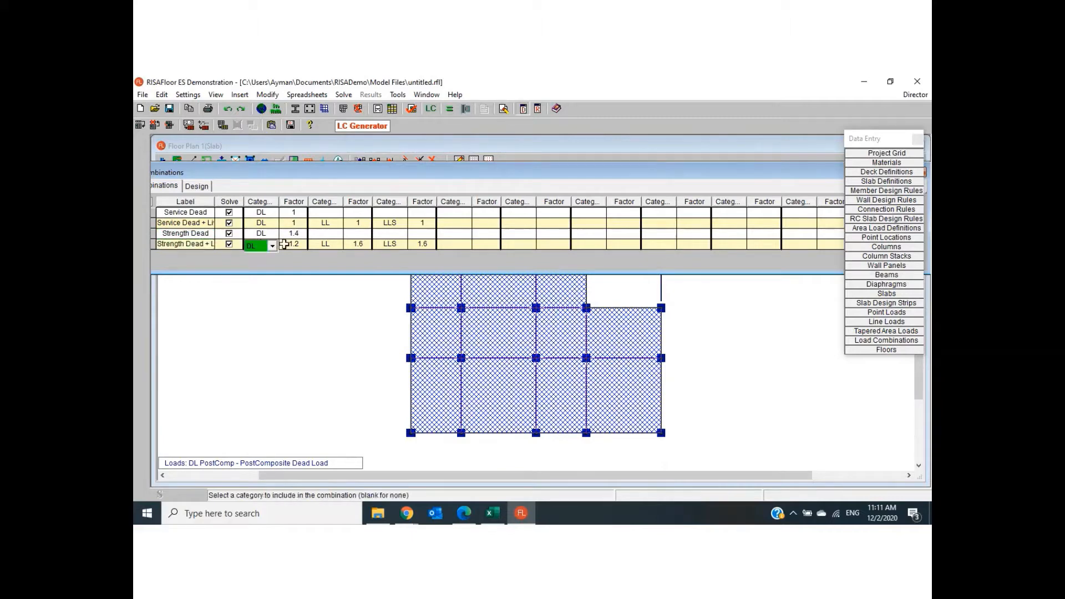
click(287, 244)
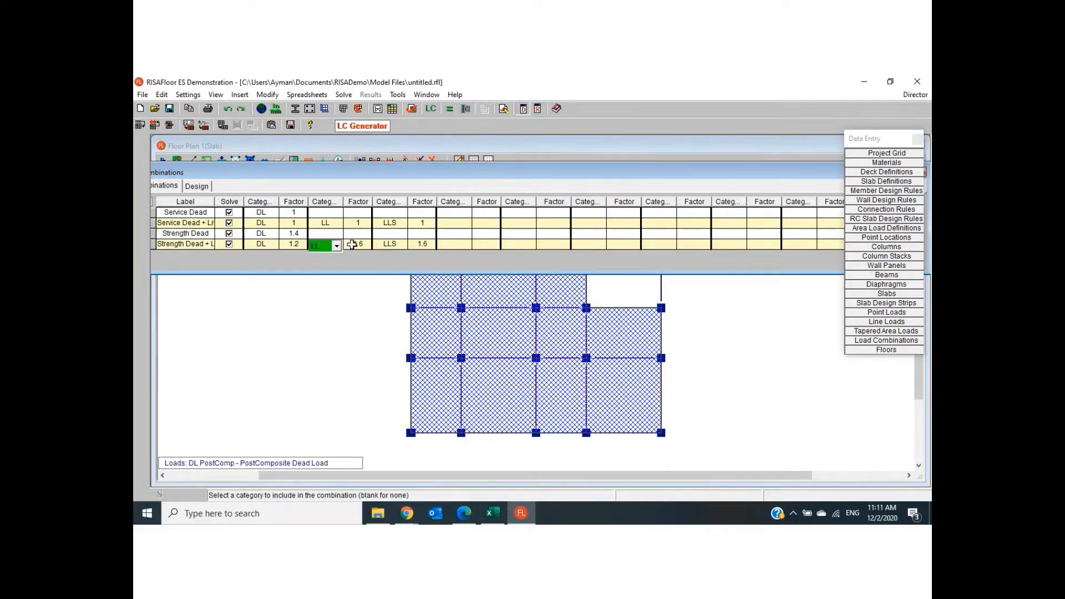
click(353, 245)
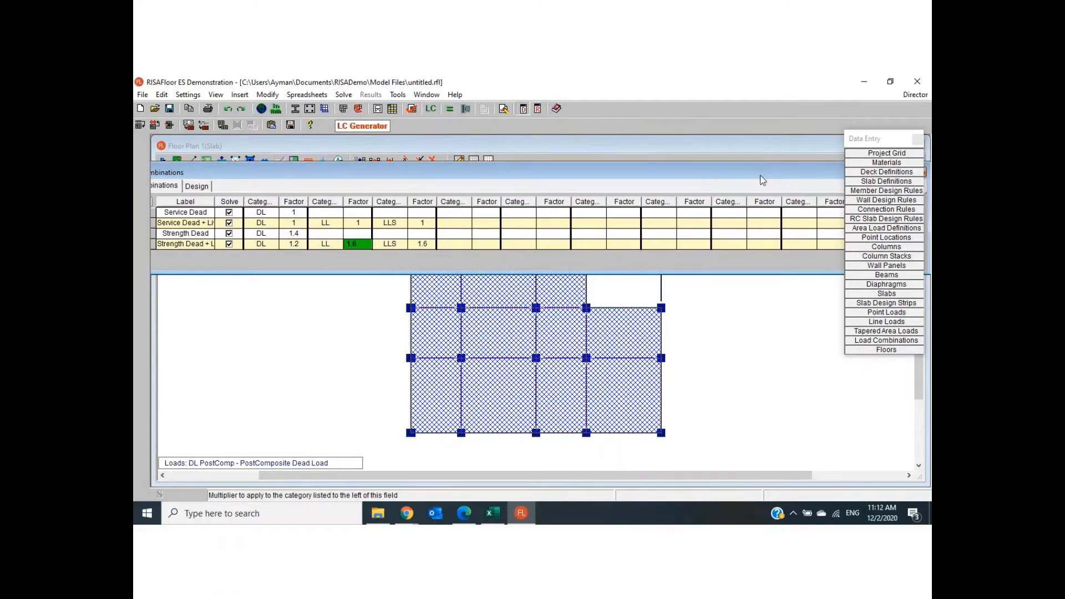
drag(763, 179, 500, 207)
click(662, 200)
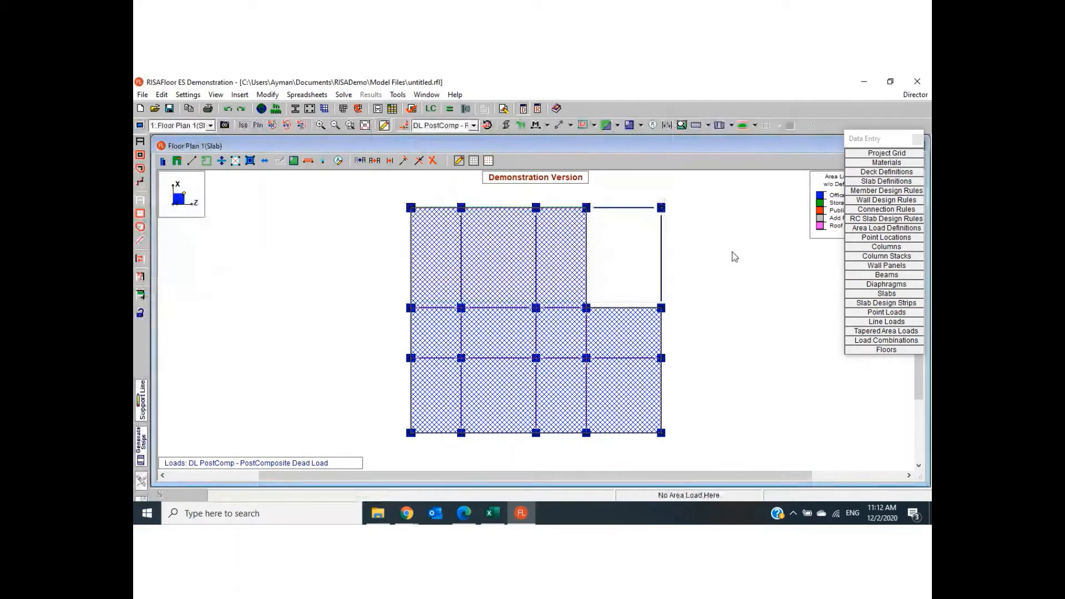
- Run the analysis and design calculations and close the Results and Data Entry windows
click(451, 115)
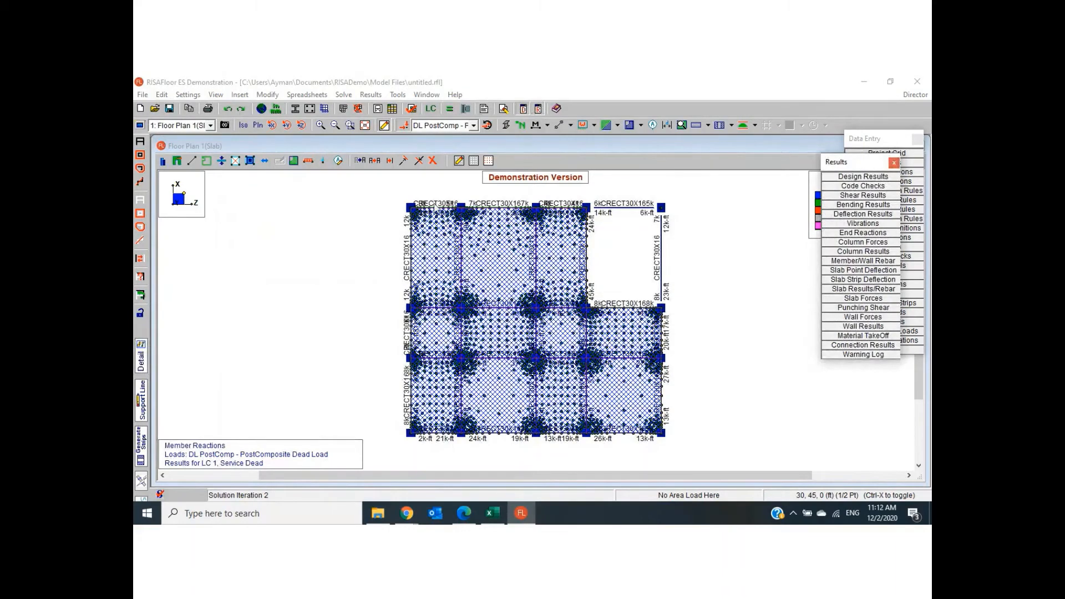
click(894, 163)
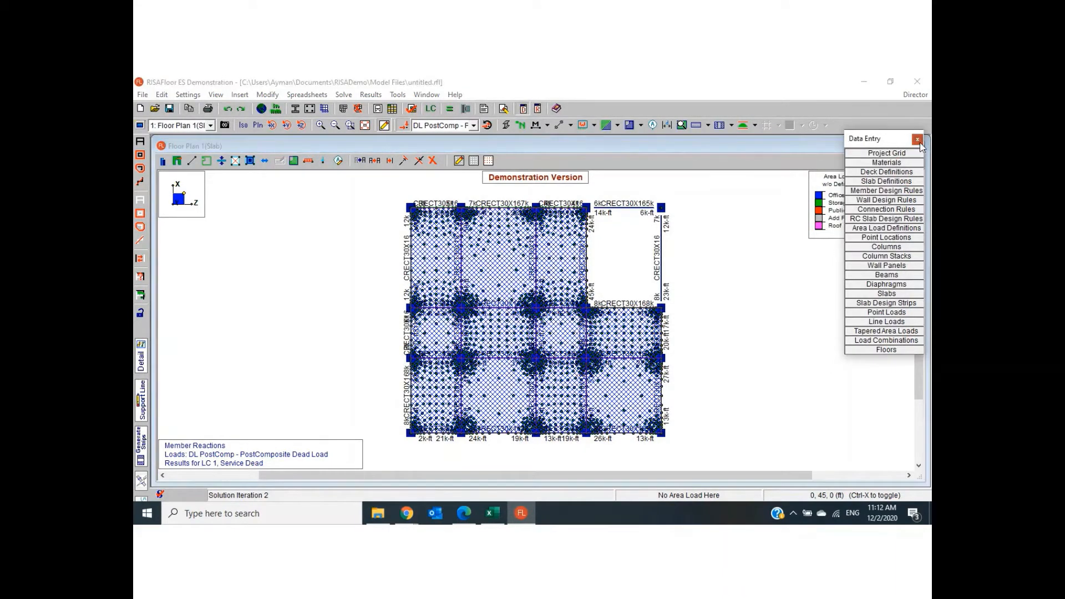
click(918, 139)
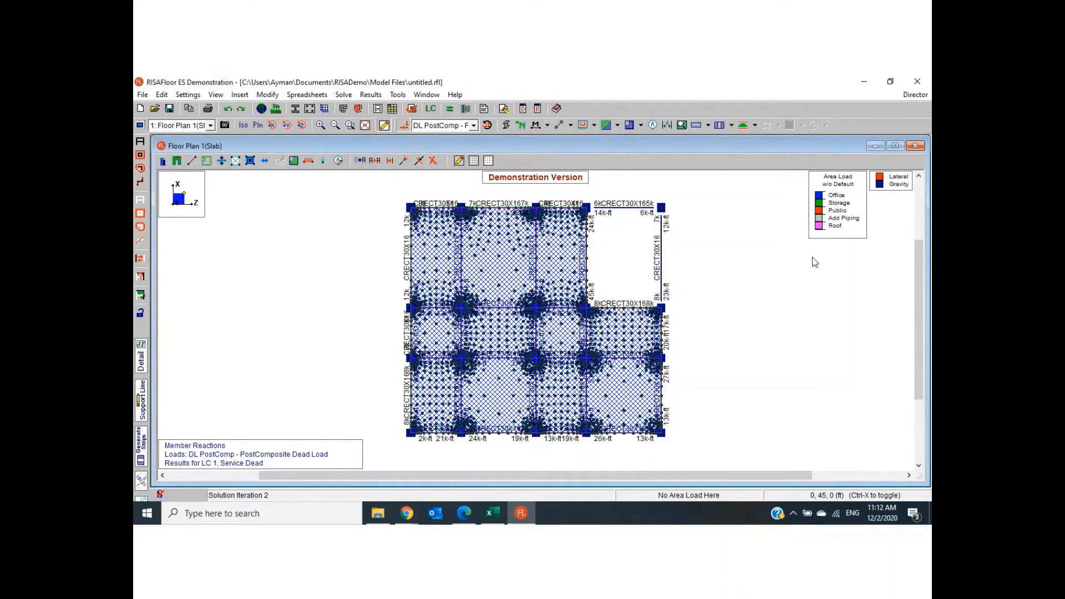
- Toggle the point labels on and back off to clear the mesh points from the floor plan
click(216, 94)
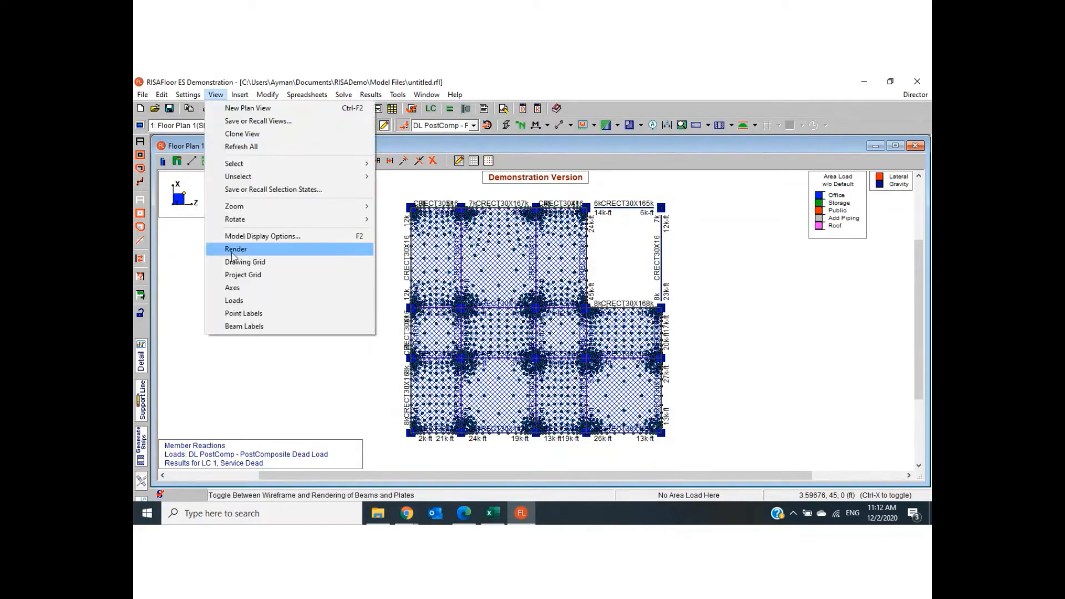
click(253, 318)
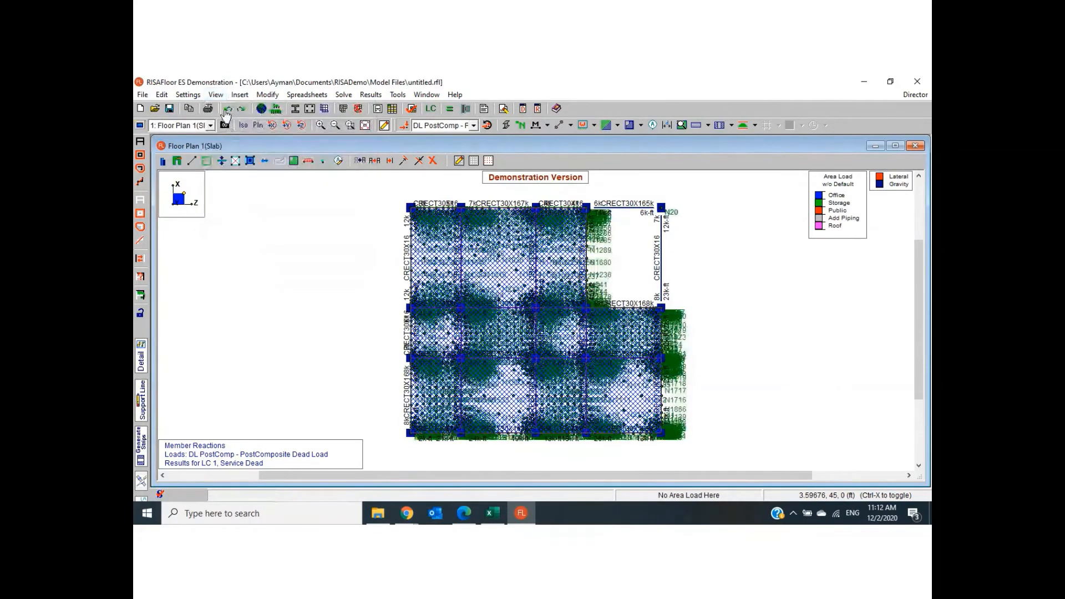
click(216, 94)
click(246, 318)
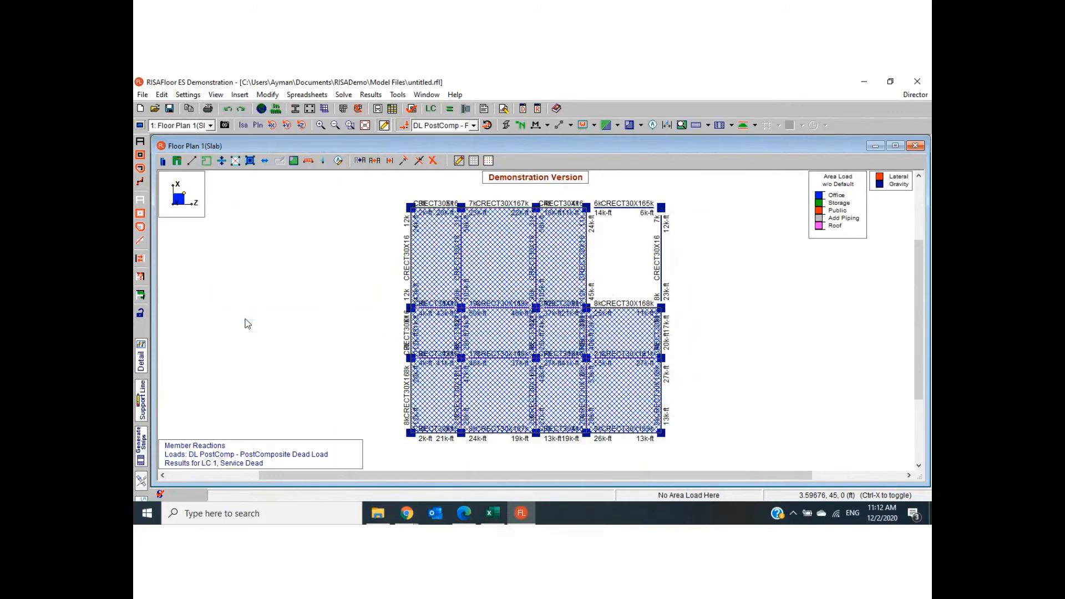
- Cycle the beam labels until all beam annotations are hidden, and turn off the load display
click(215, 95)
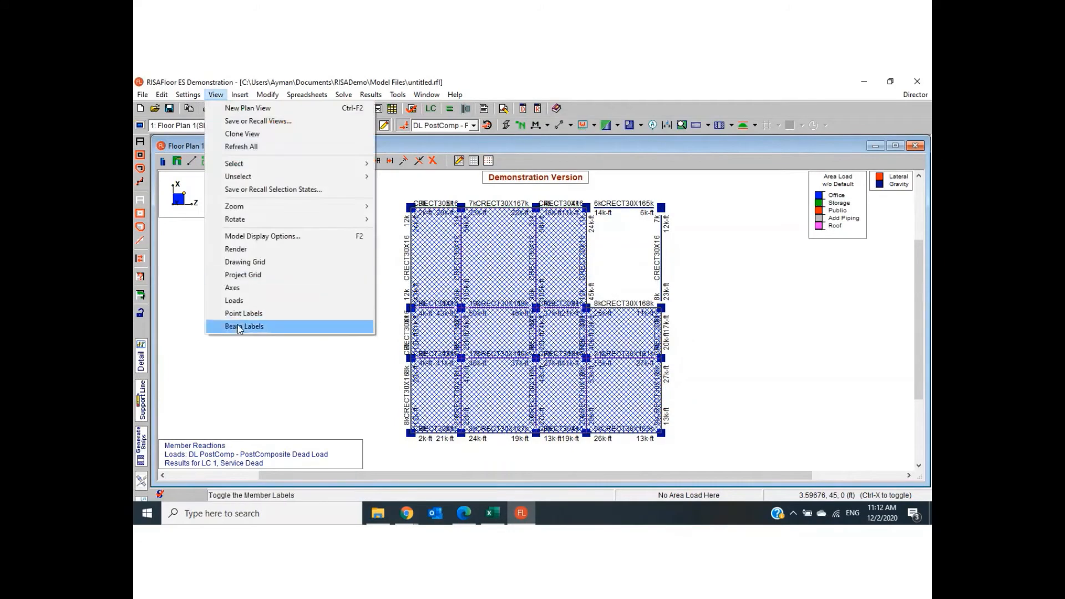
click(239, 325)
click(216, 94)
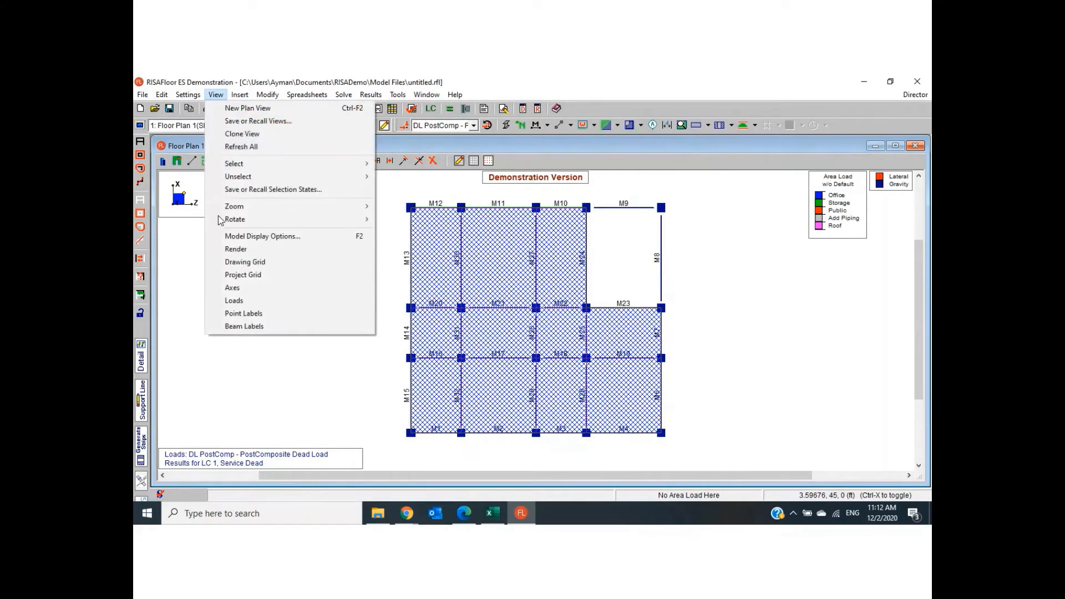
click(248, 328)
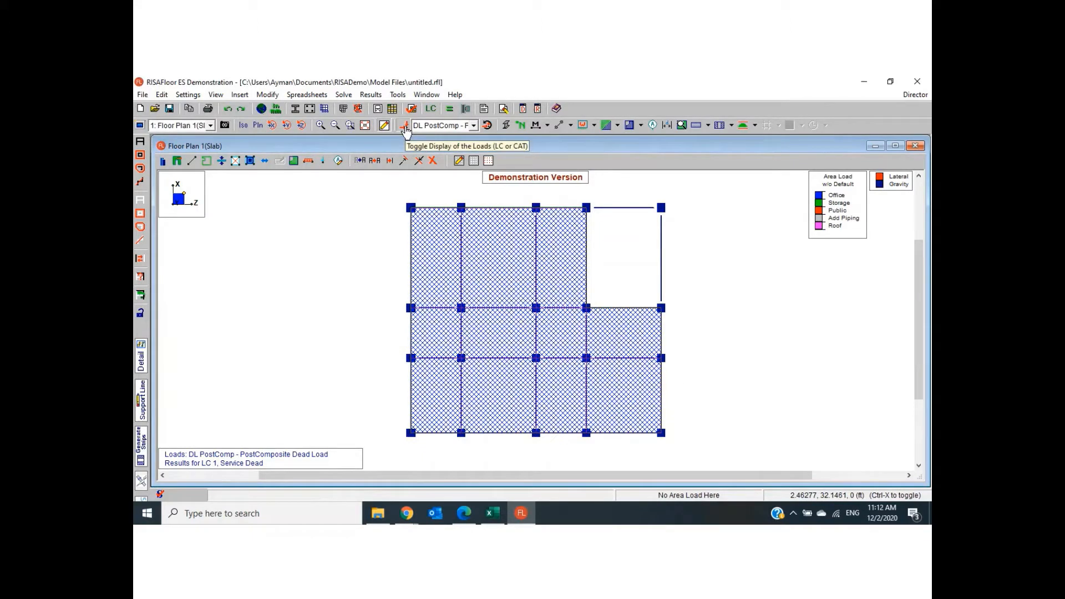
click(405, 127)
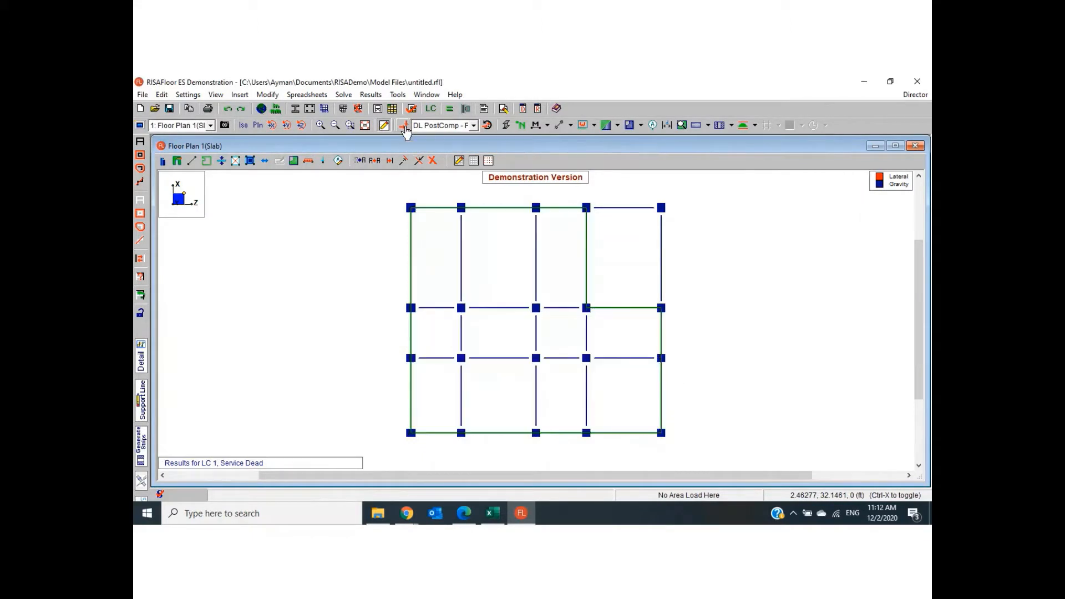
- Set the slabs in the current floor plan view to display as Color Fill with Contours as the color basis
click(140, 126)
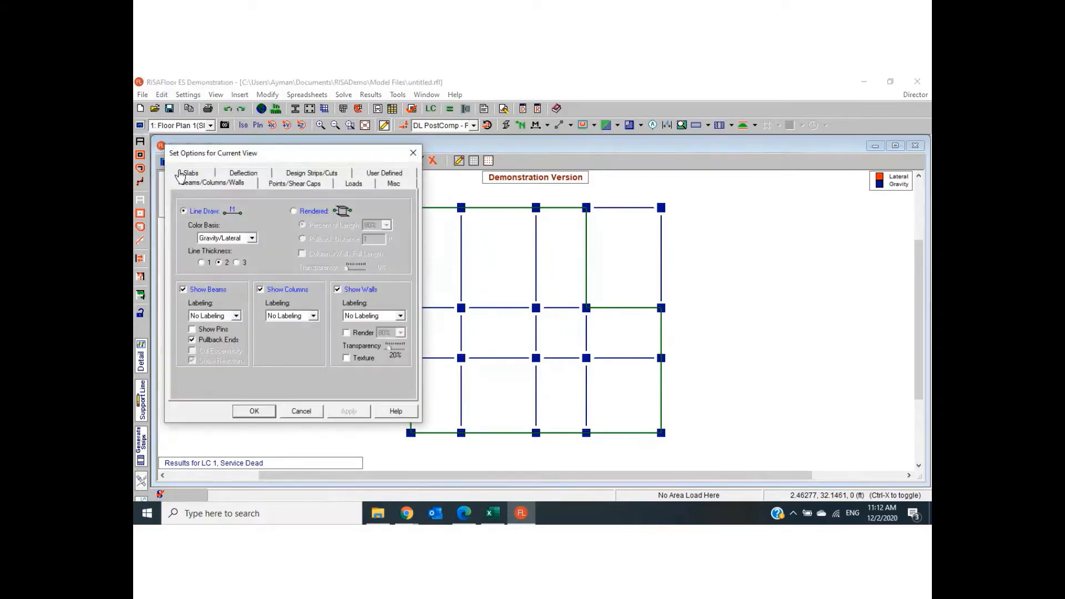
click(198, 174)
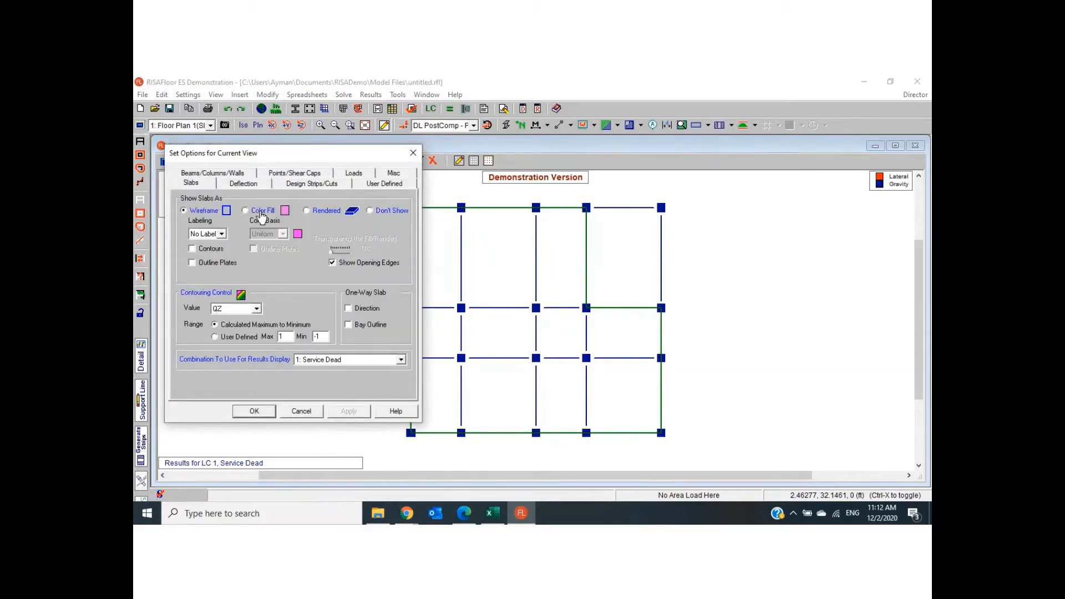
click(262, 215)
click(283, 234)
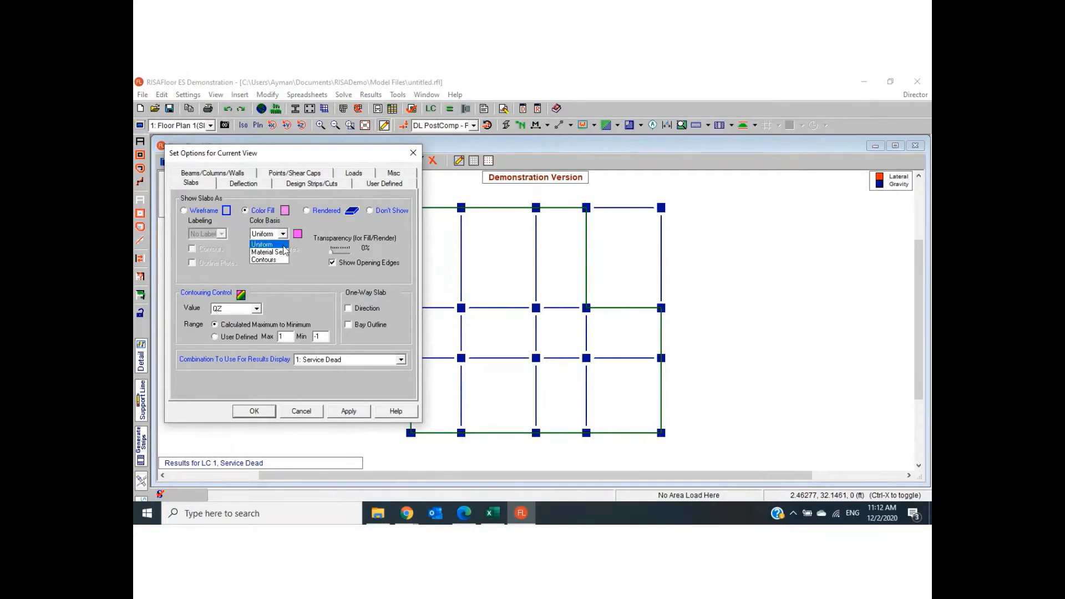
click(280, 260)
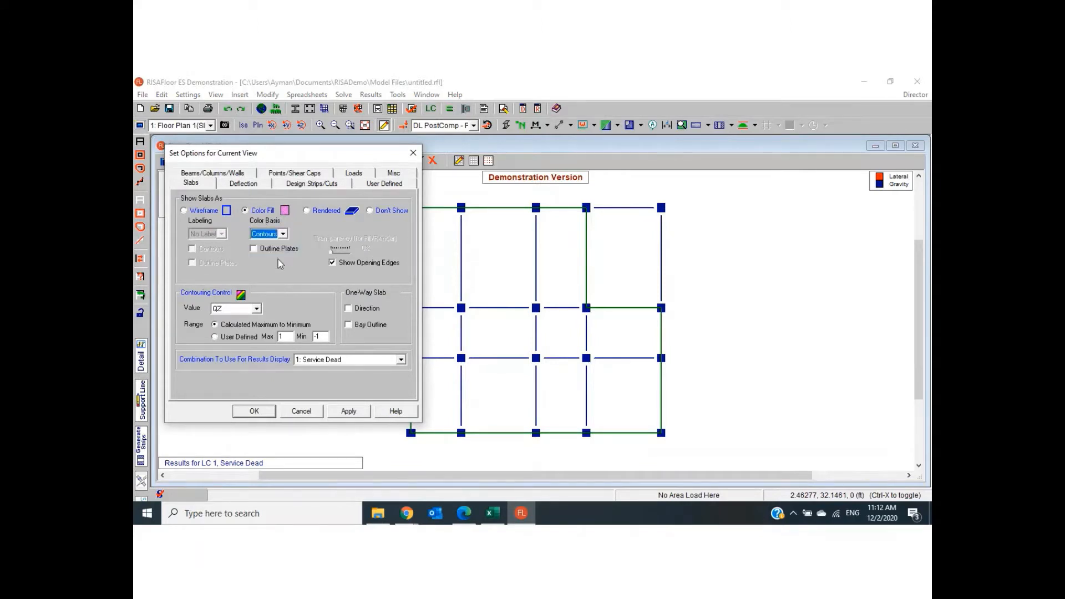
- Set the slab contouring value to MZ and reposition the view options dialog over the floor plan
click(258, 308)
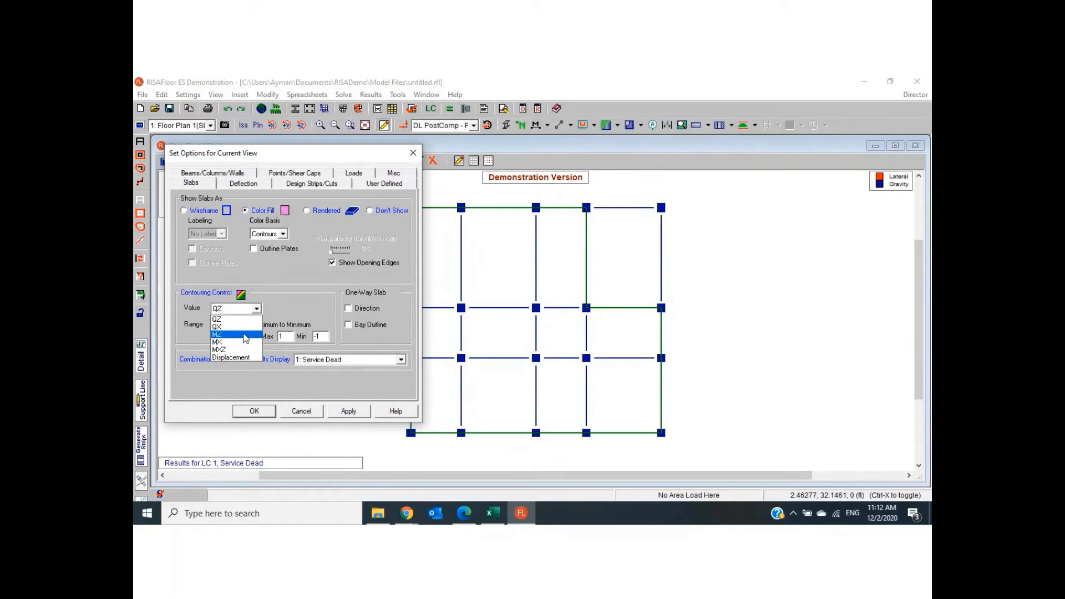
click(271, 153)
drag(276, 155, 285, 266)
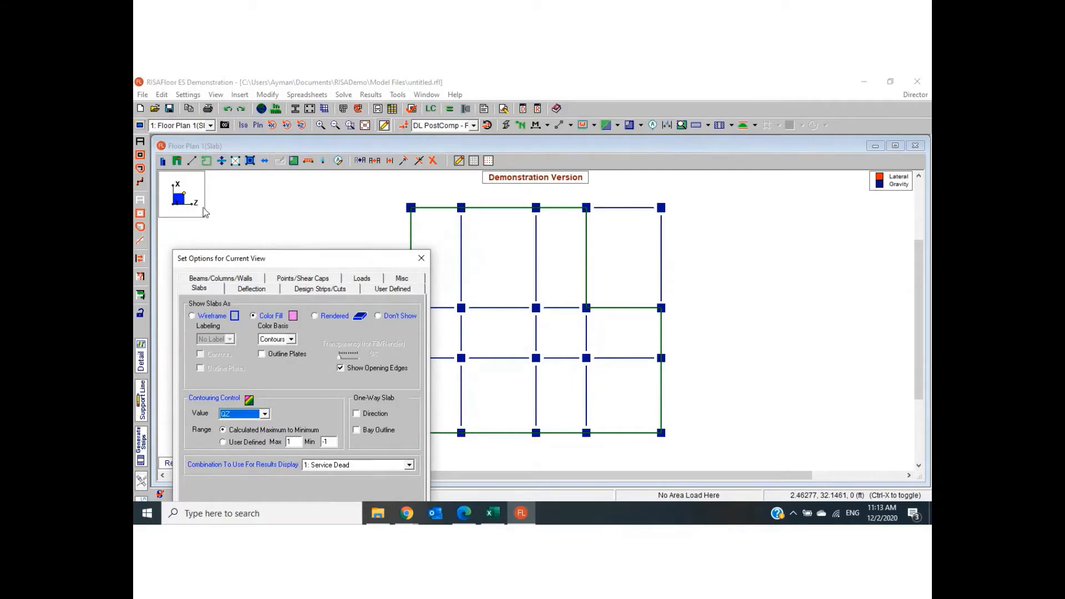
drag(345, 259, 370, 173)
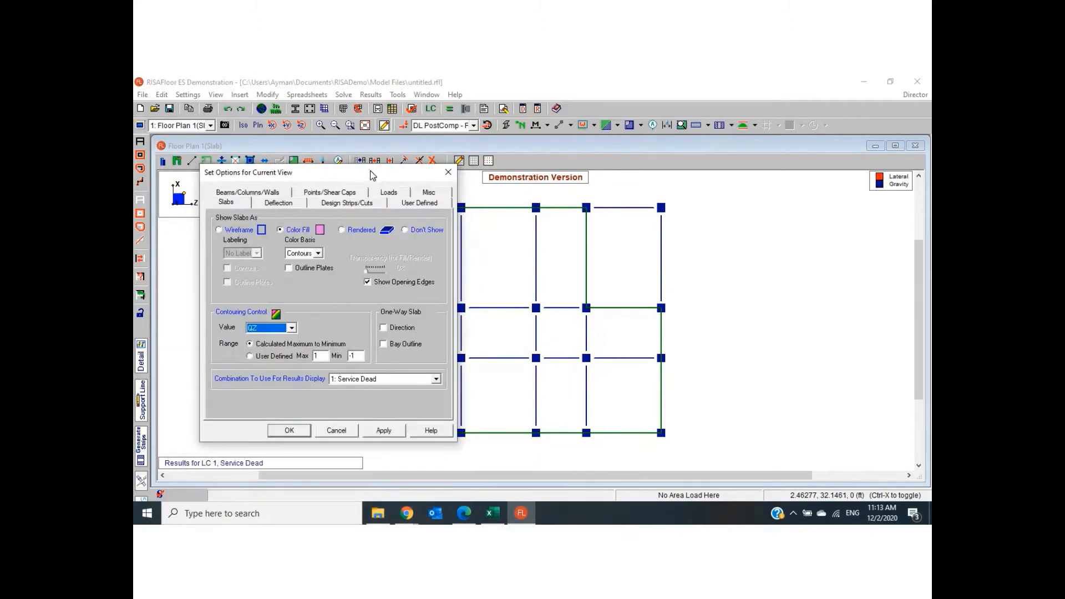
click(292, 329)
click(293, 329)
click(263, 358)
- Display the contour results for combination 4: Strength Dead + Live, and maximize the floor plan window
click(397, 380)
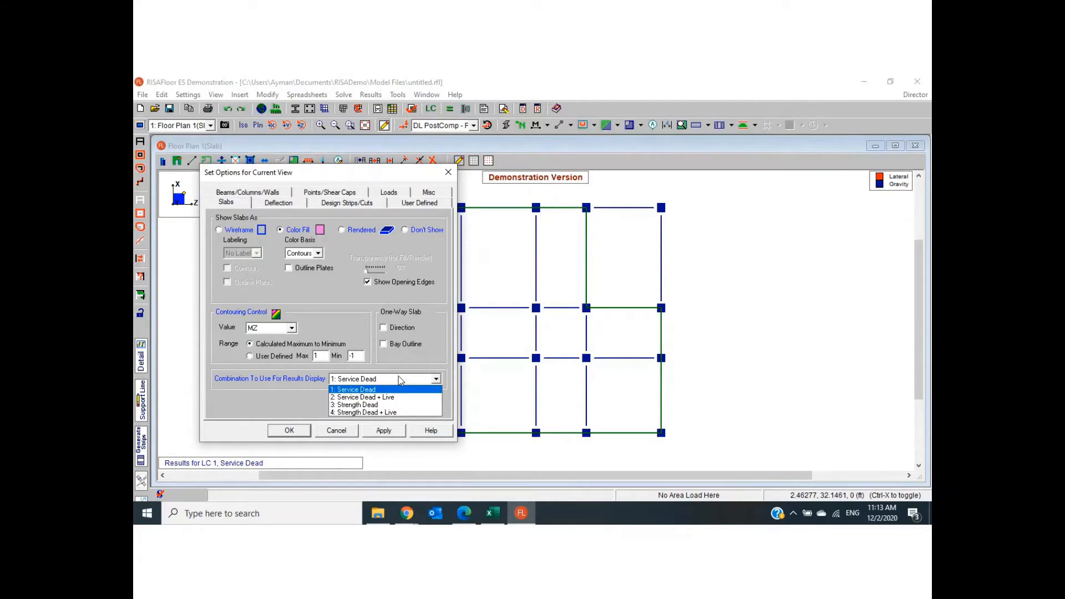
click(388, 413)
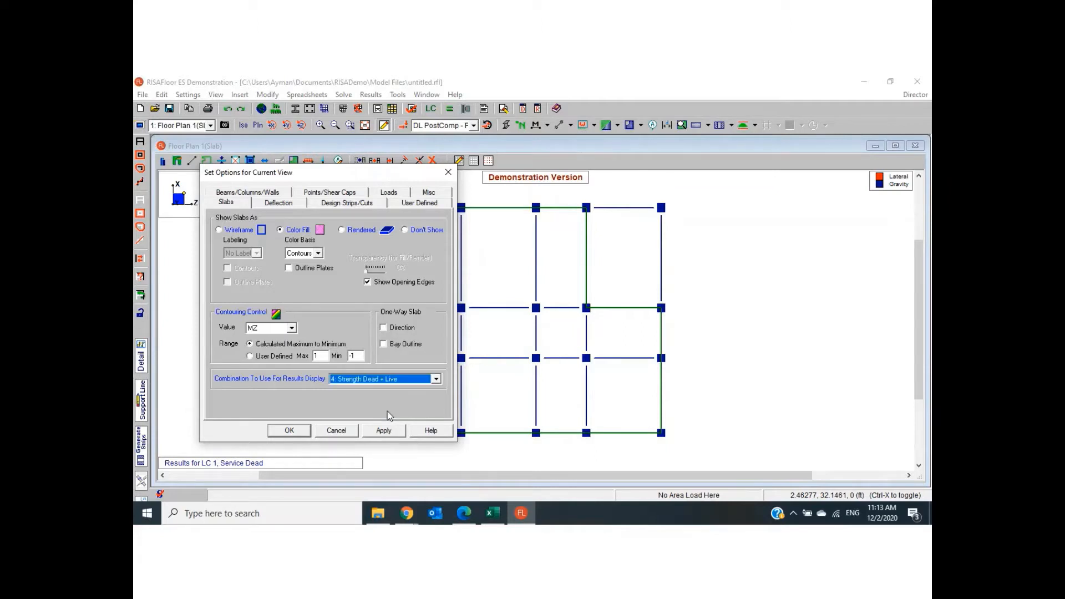
click(436, 379)
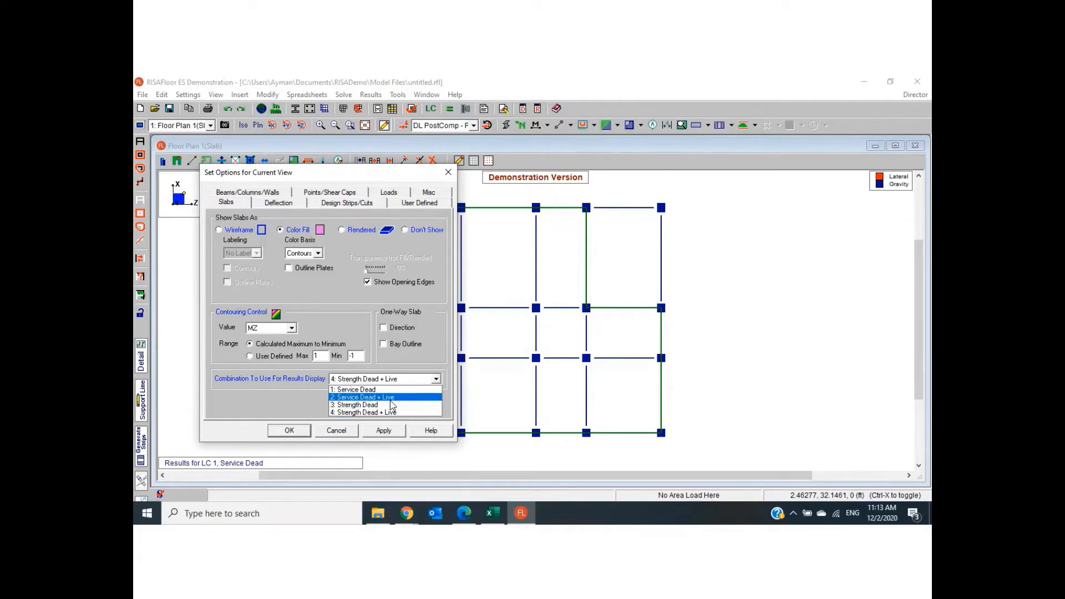
click(396, 397)
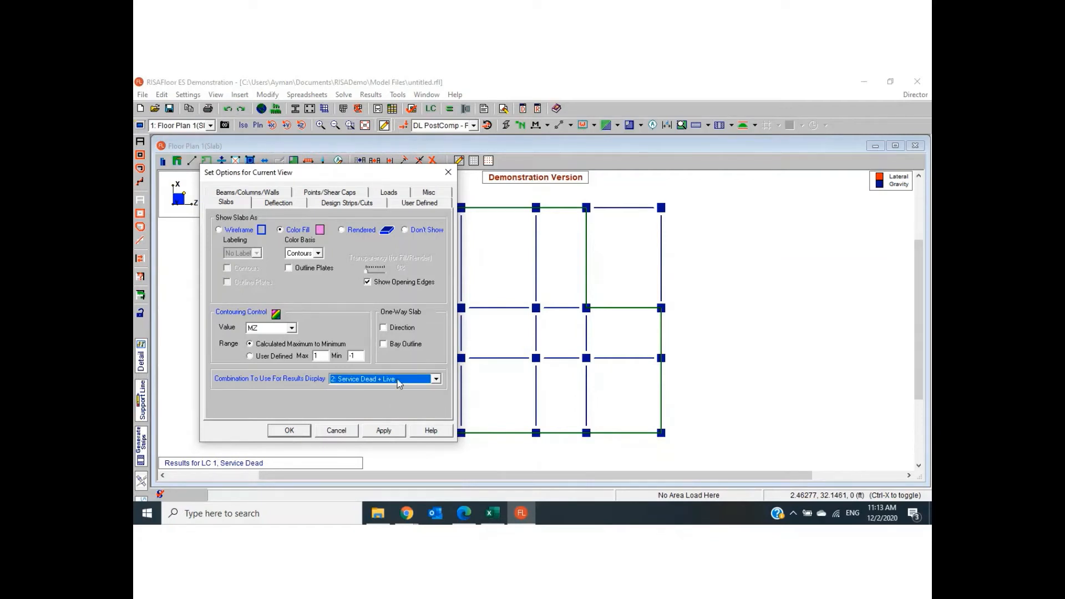
click(399, 383)
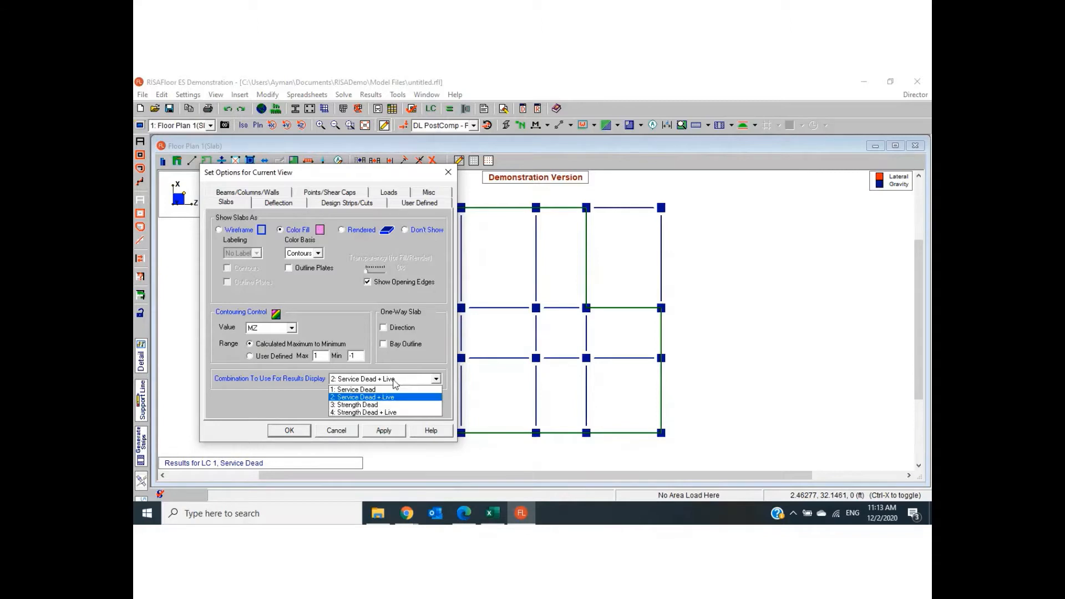
click(373, 414)
click(289, 430)
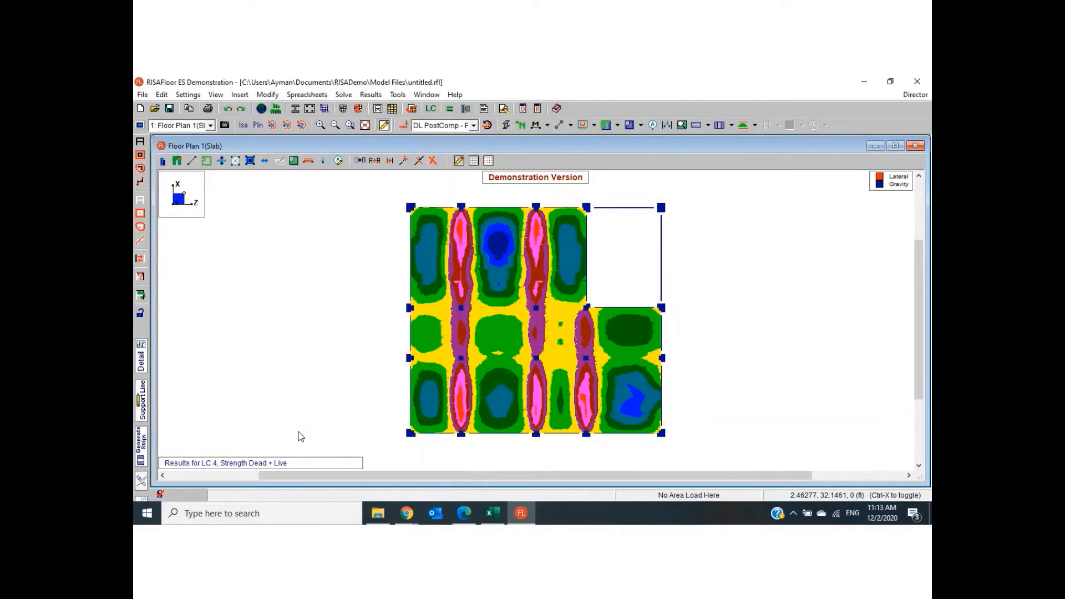
click(896, 146)
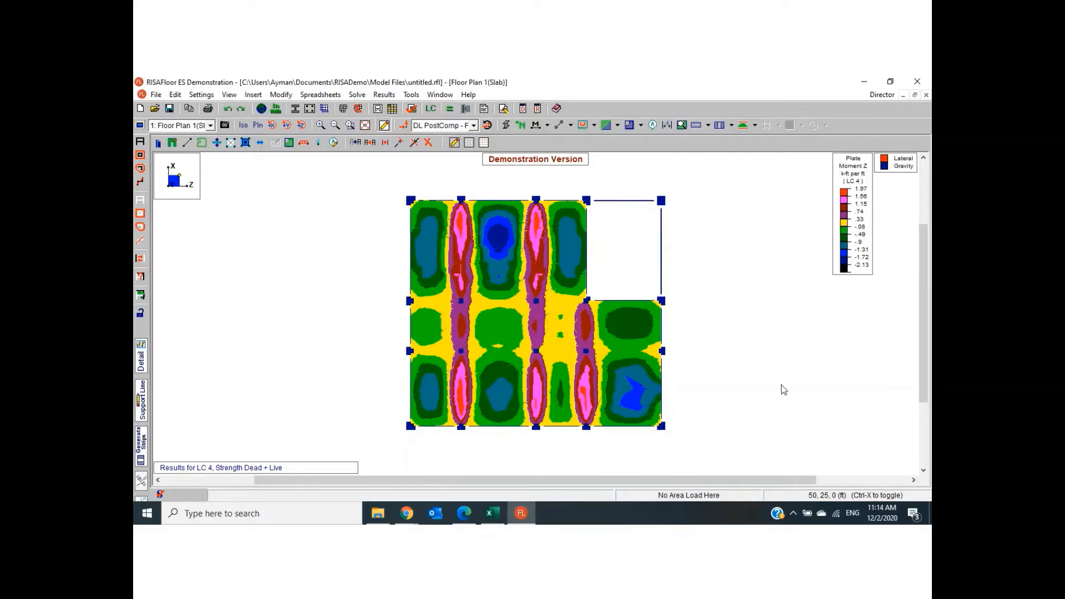
- Change the slab contours to show the MX moment
click(142, 126)
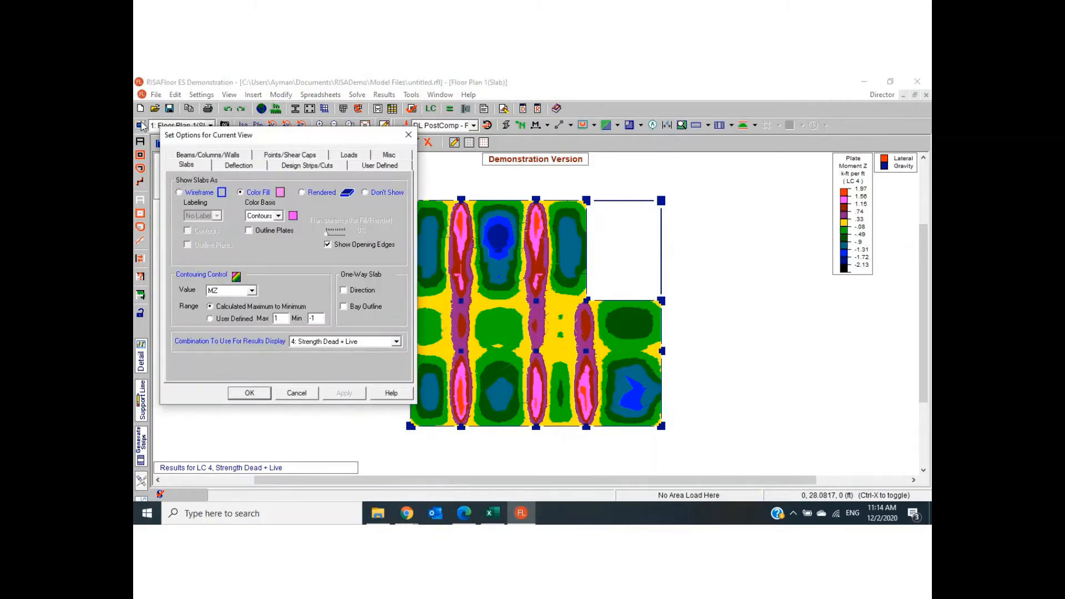
click(252, 290)
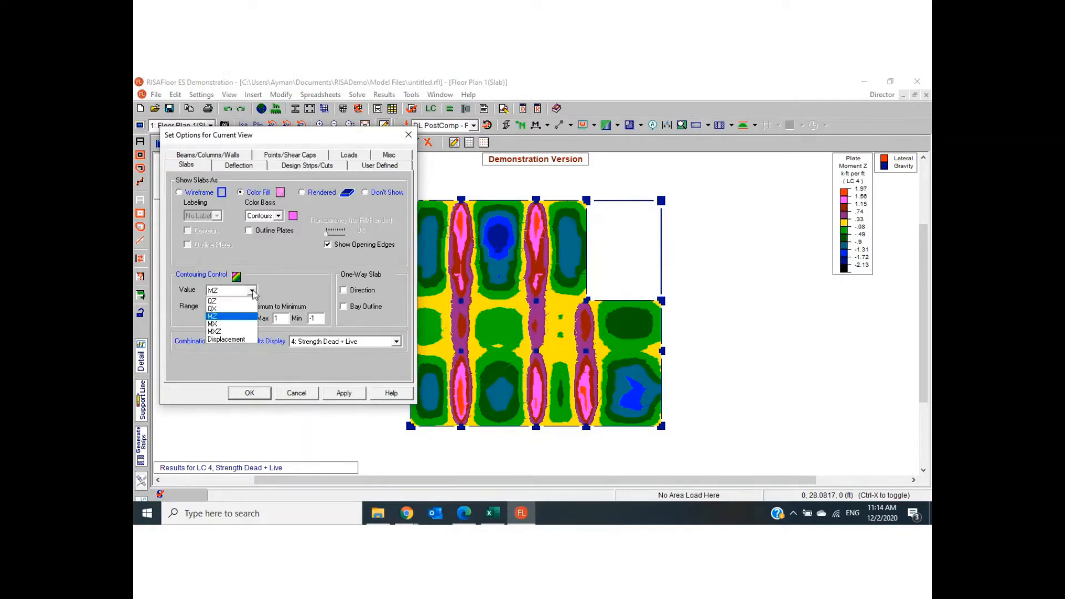
click(227, 324)
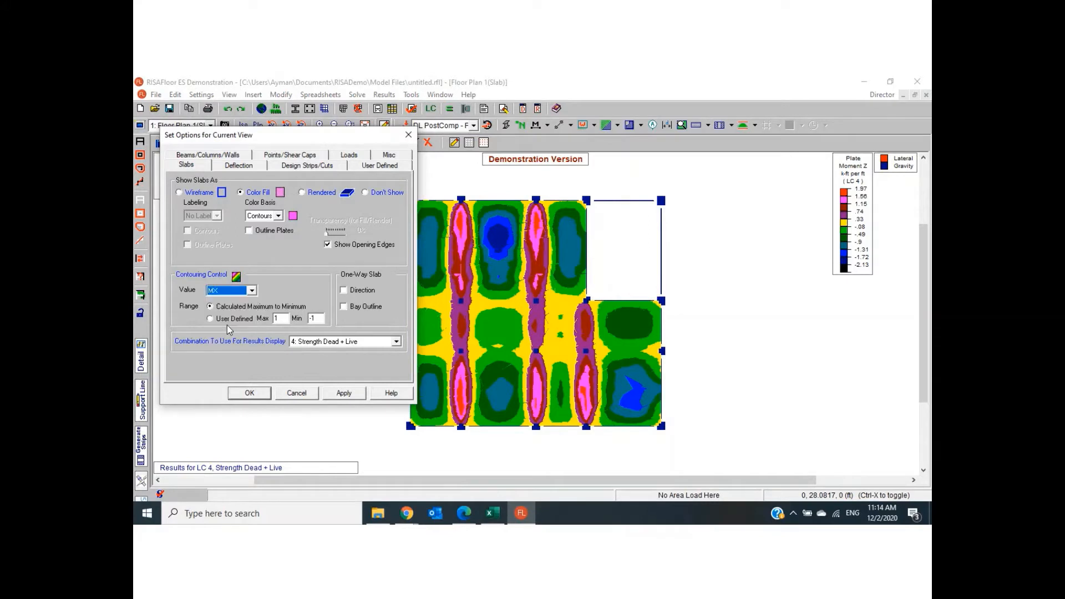
click(250, 394)
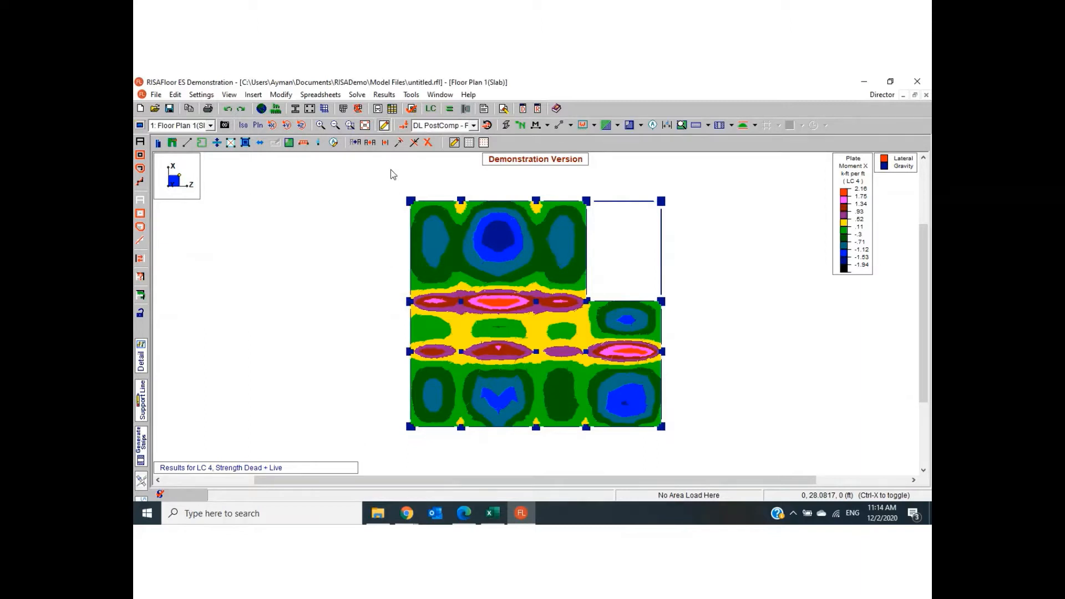
- Display the slab's Displacement contours using combination 2: Service Dead + Live
click(140, 125)
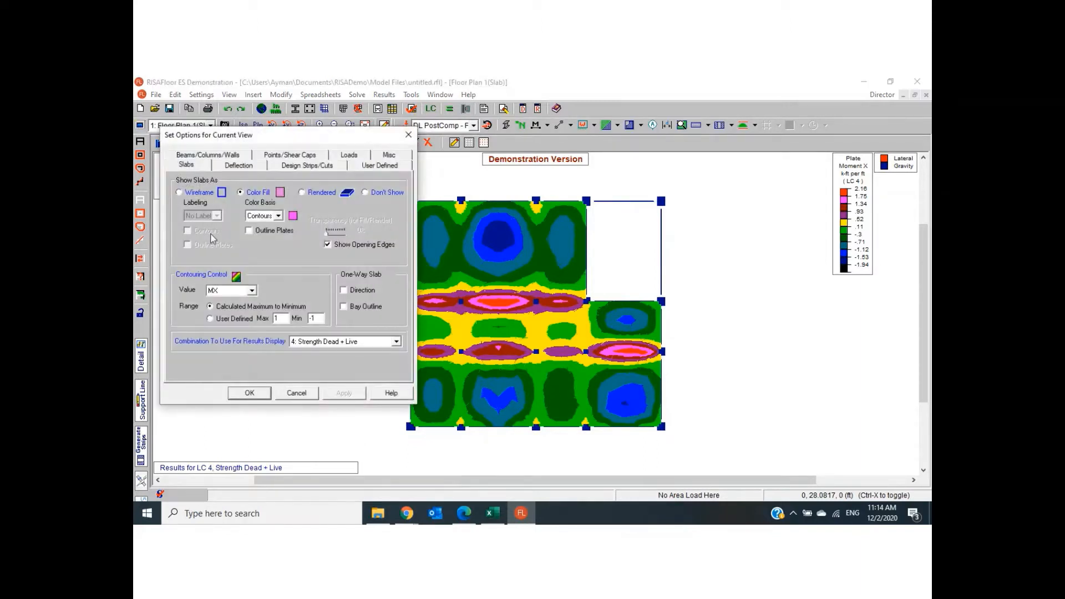
click(253, 292)
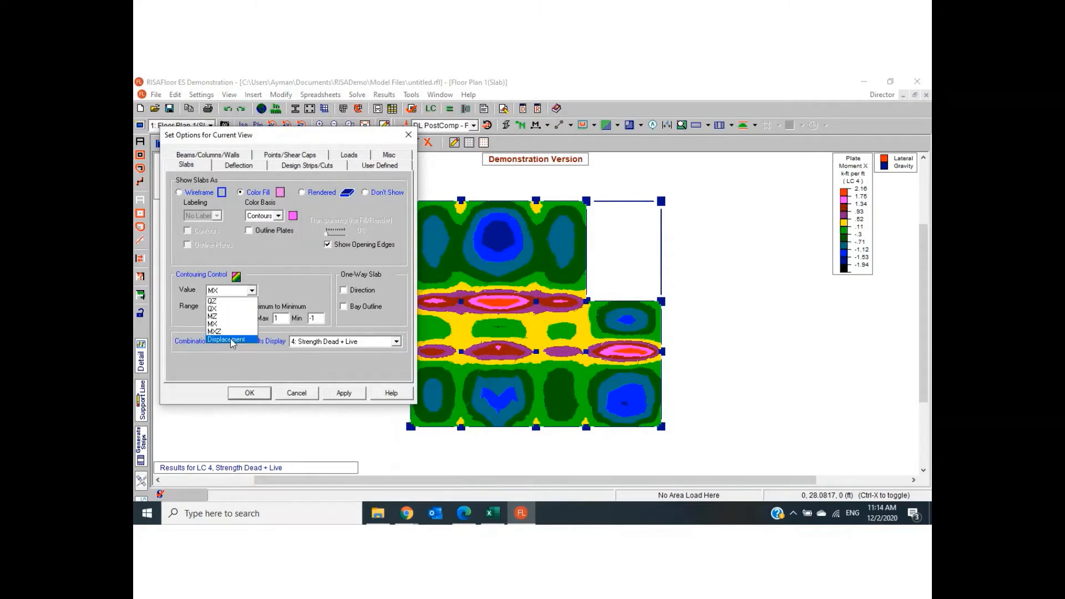
click(232, 341)
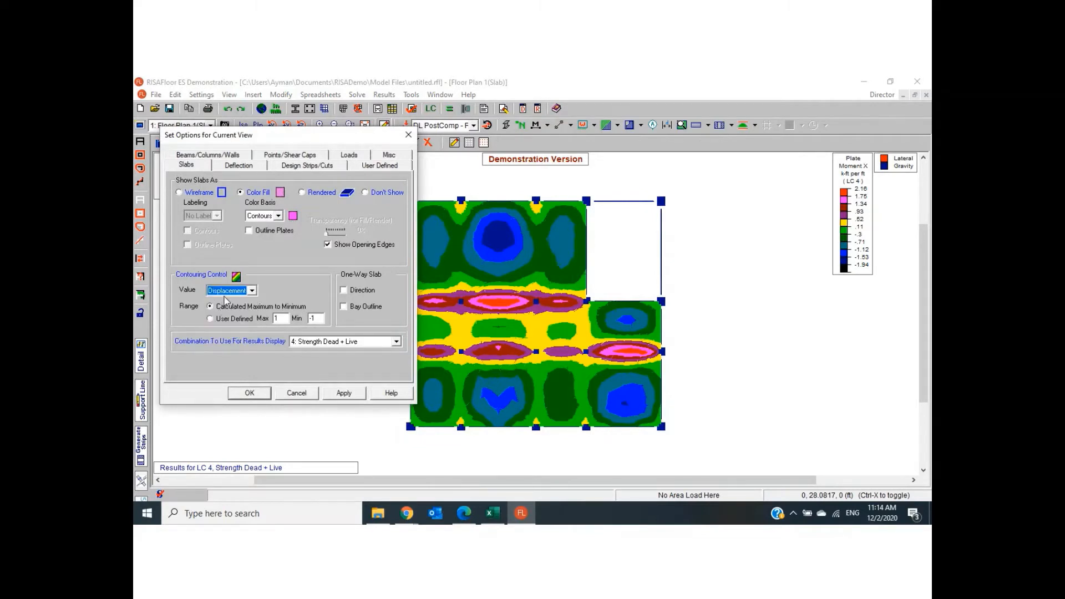
click(371, 344)
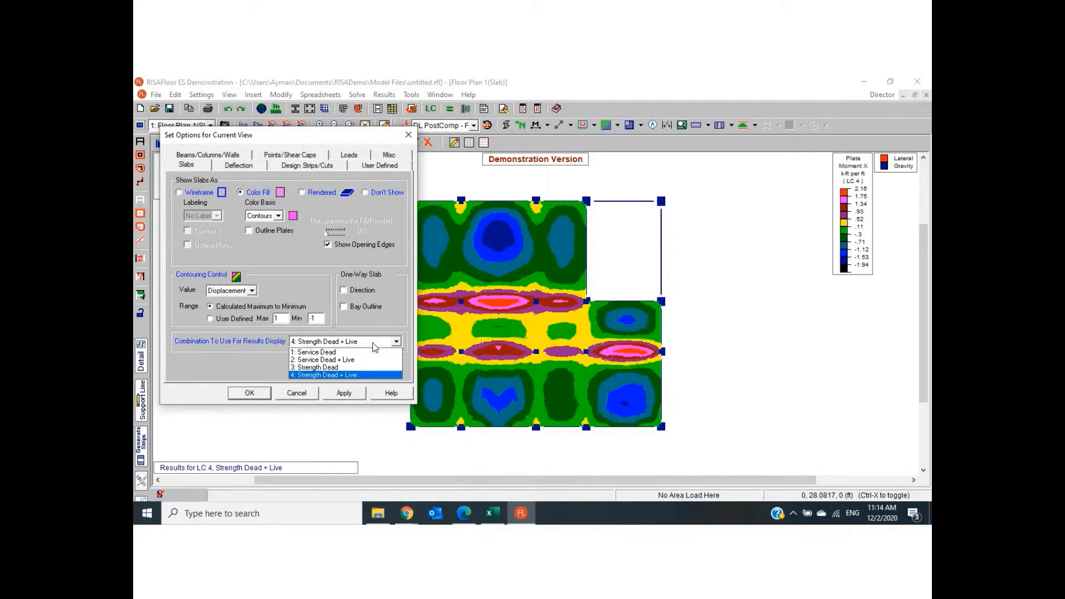
click(358, 361)
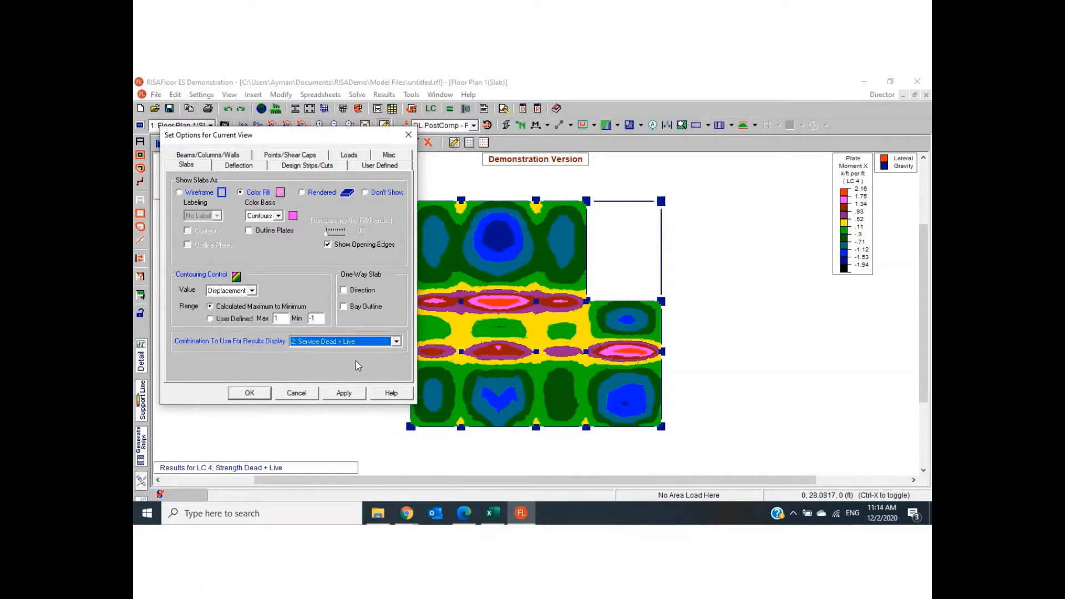
click(265, 396)
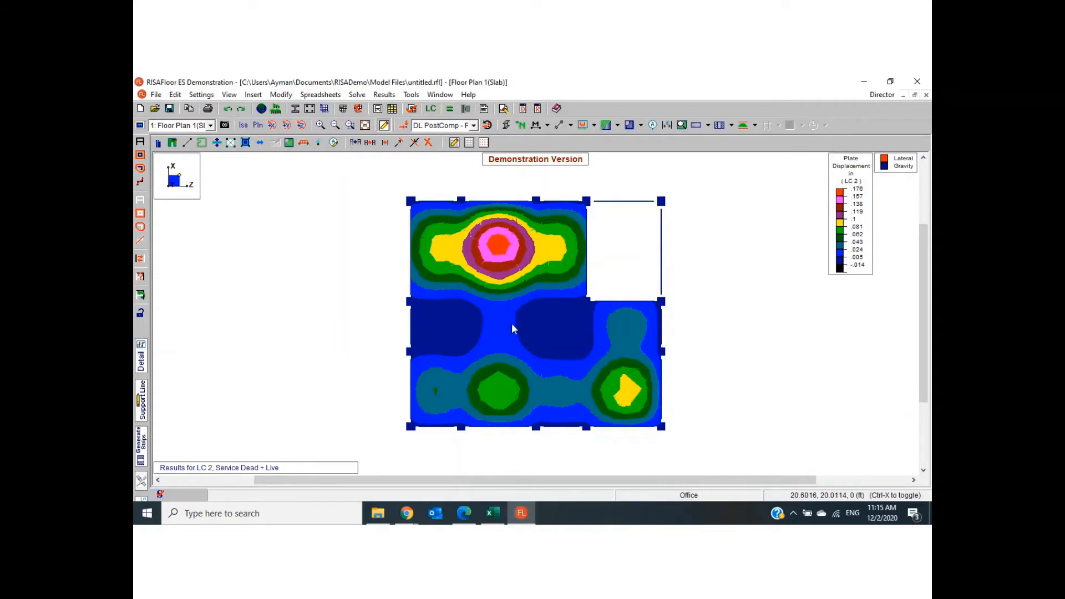
- Switch to the virtual classroom in Chrome to check its public chat, and return to RISAFloor
click(407, 513)
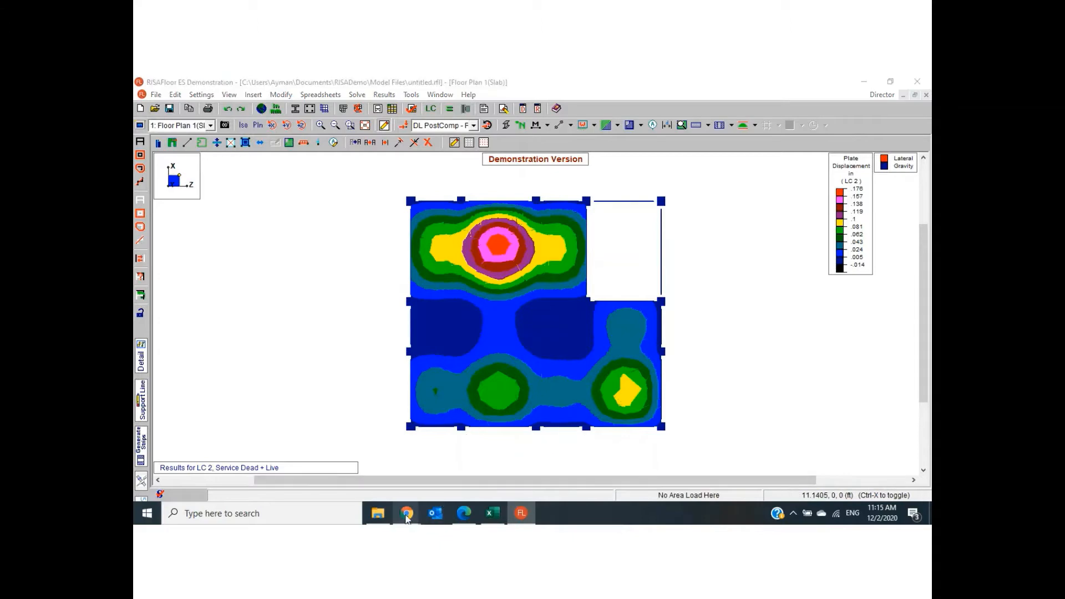
click(388, 491)
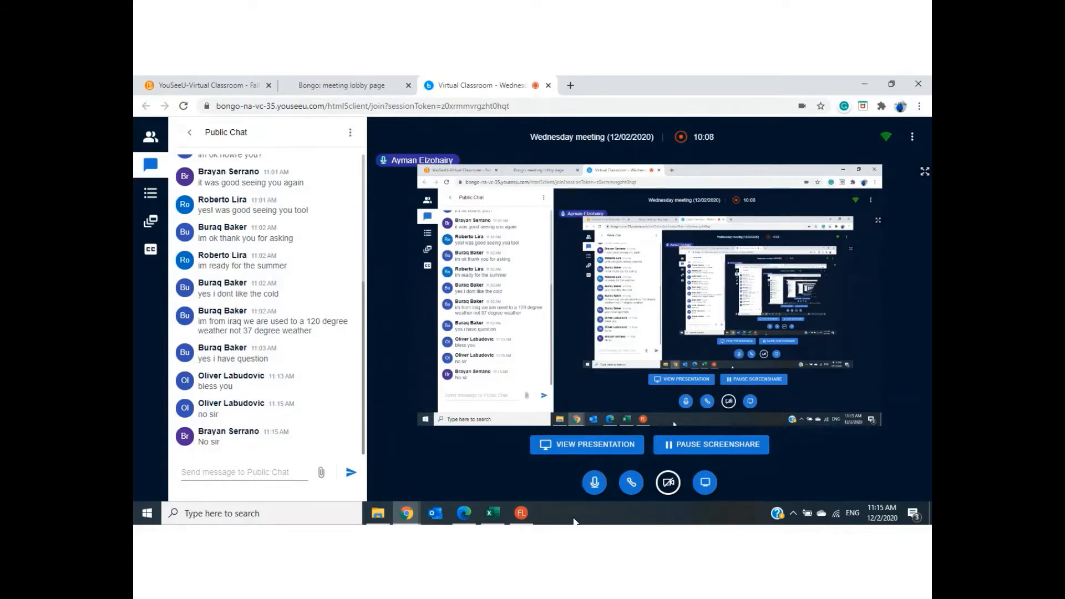
click(515, 518)
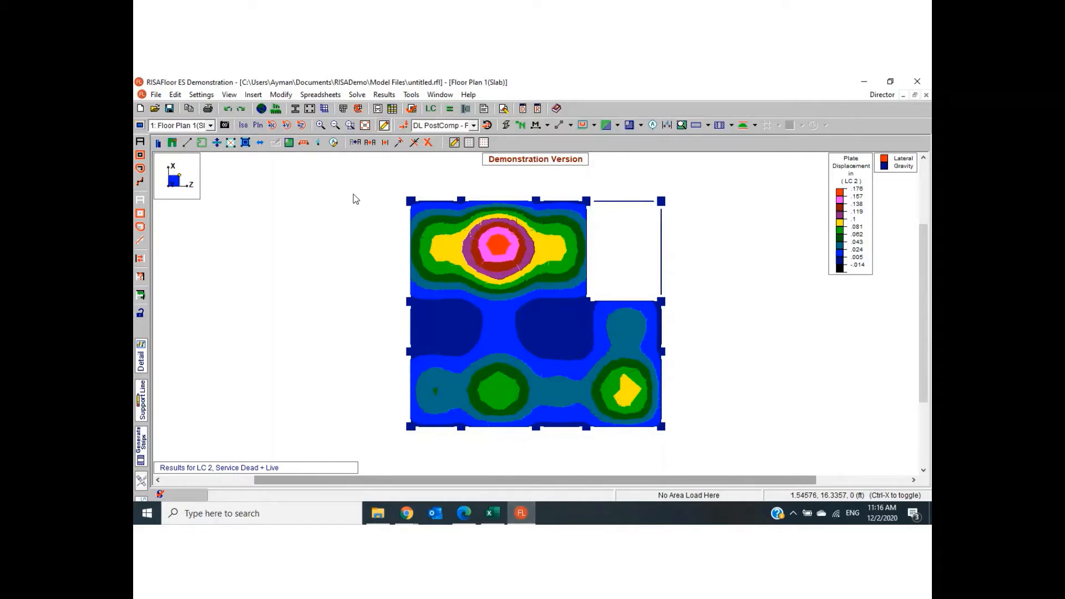
- Toggle the load display on and off, and clear the displacement contours from the slab
click(404, 127)
click(404, 127)
click(505, 126)
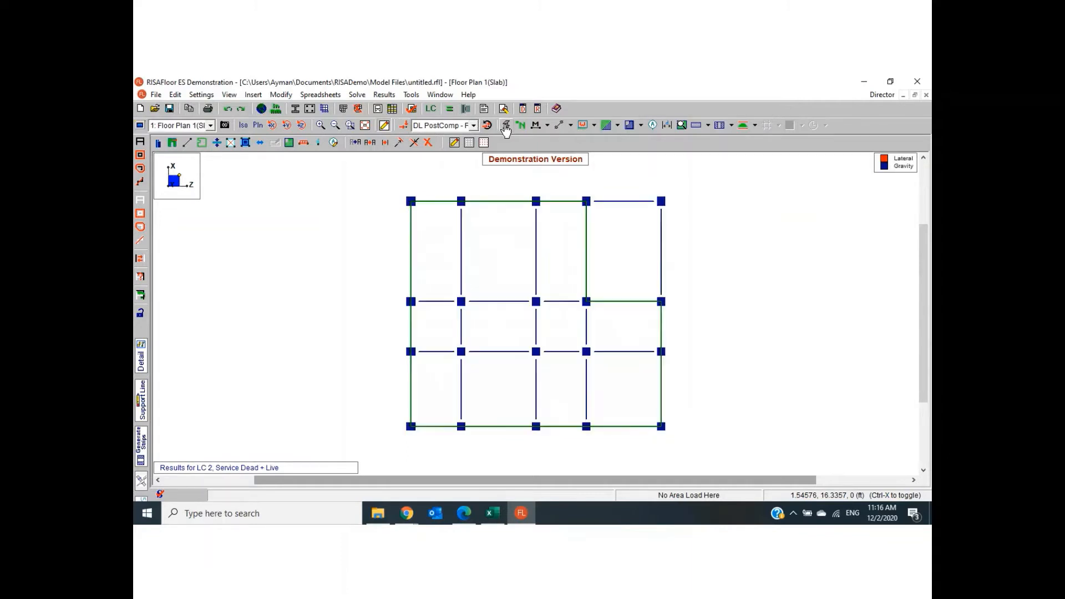
- Open the beam bending results for concrete and move their window aside from the floor plan
click(385, 95)
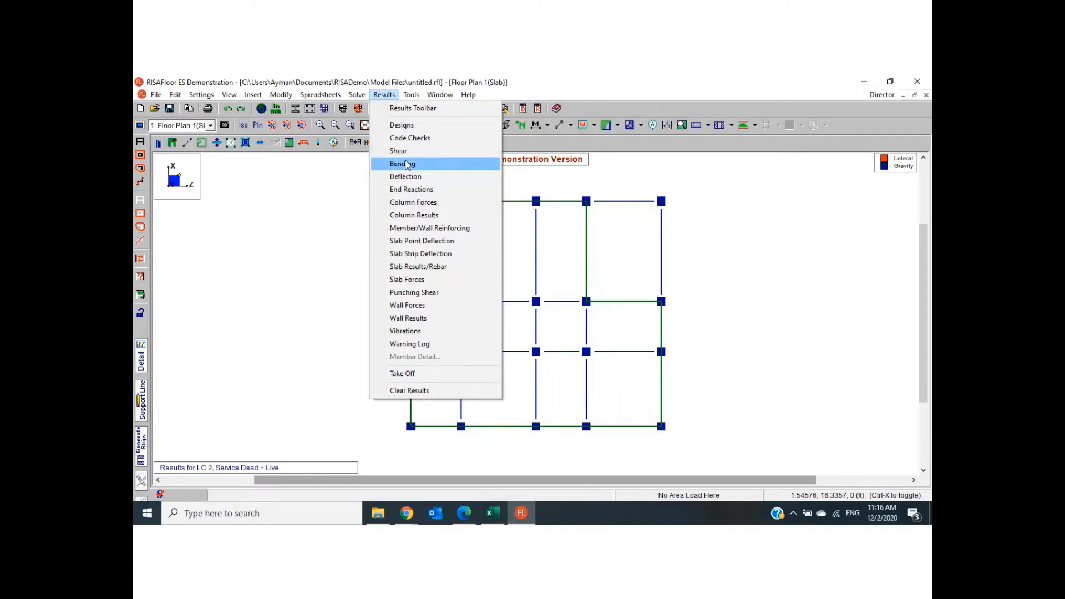
click(407, 164)
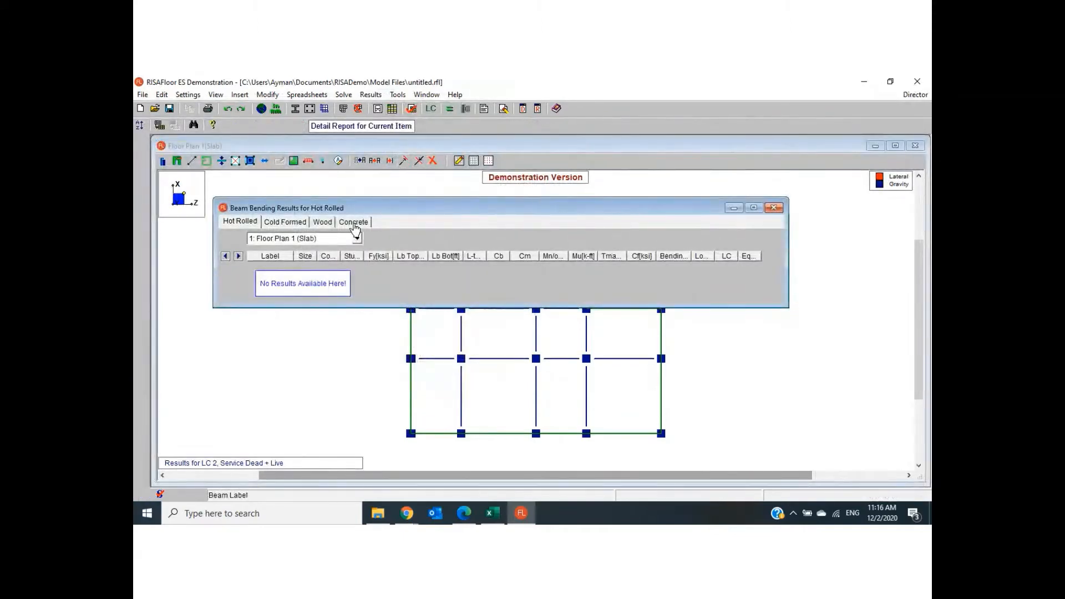
click(354, 222)
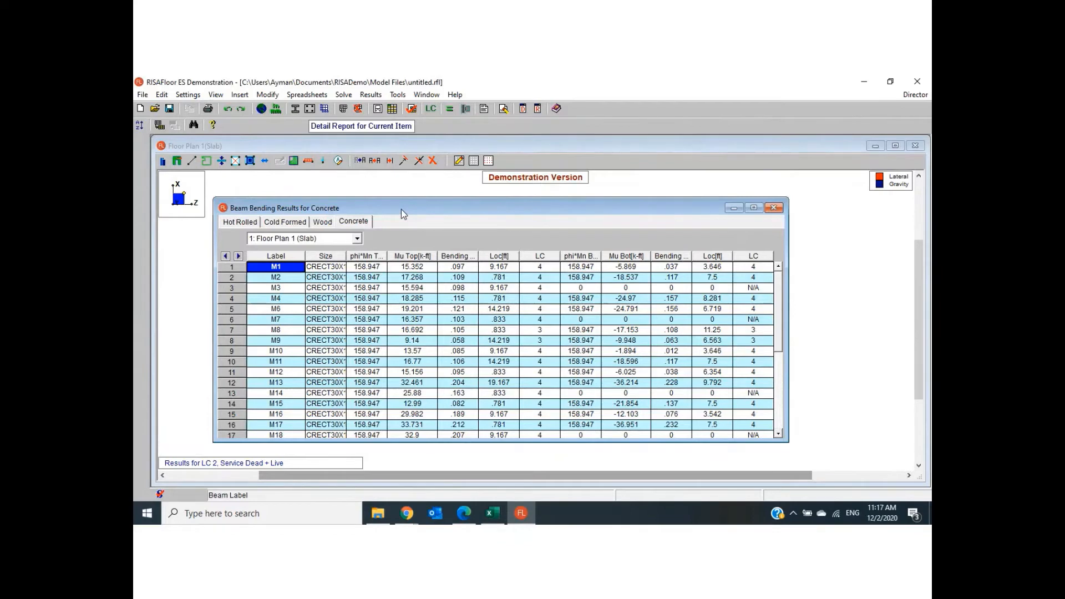
drag(401, 209, 504, 197)
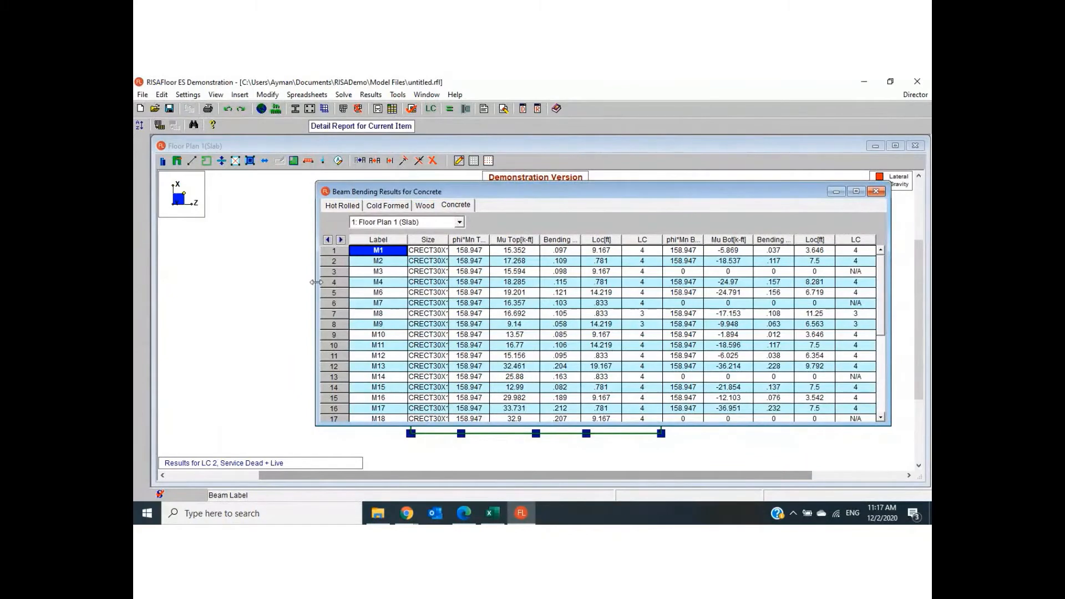
- Examine the top and bottom moments of beam M2 in the concrete bending results
click(367, 263)
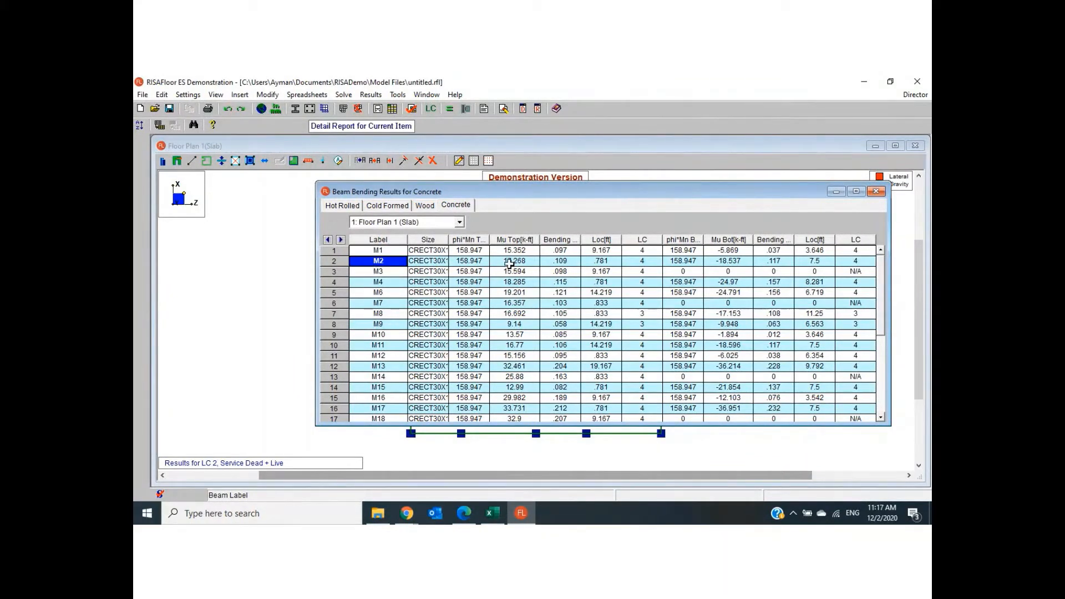
click(509, 264)
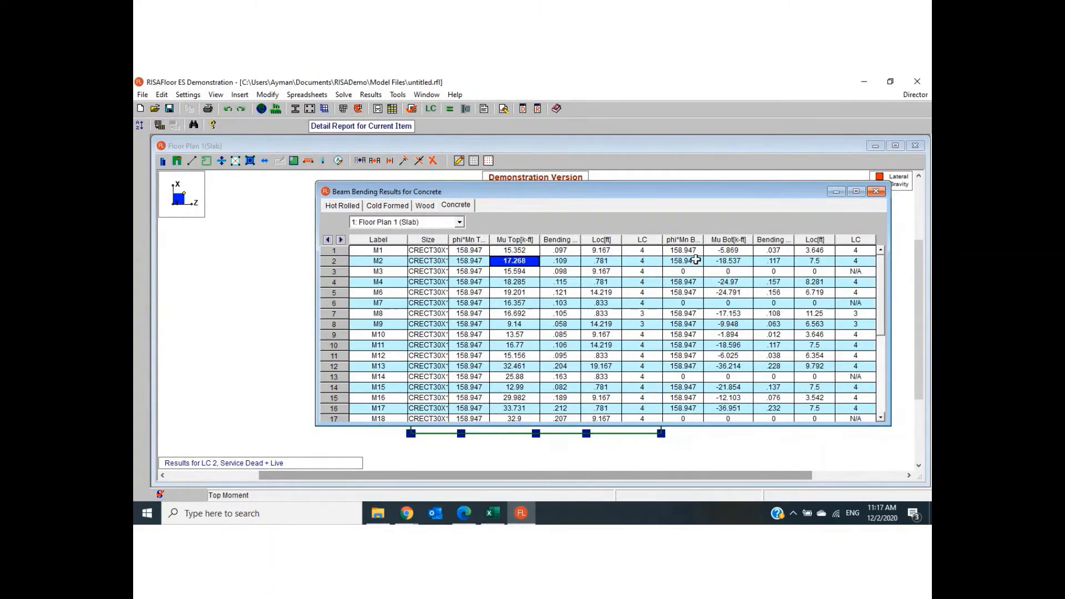
click(725, 260)
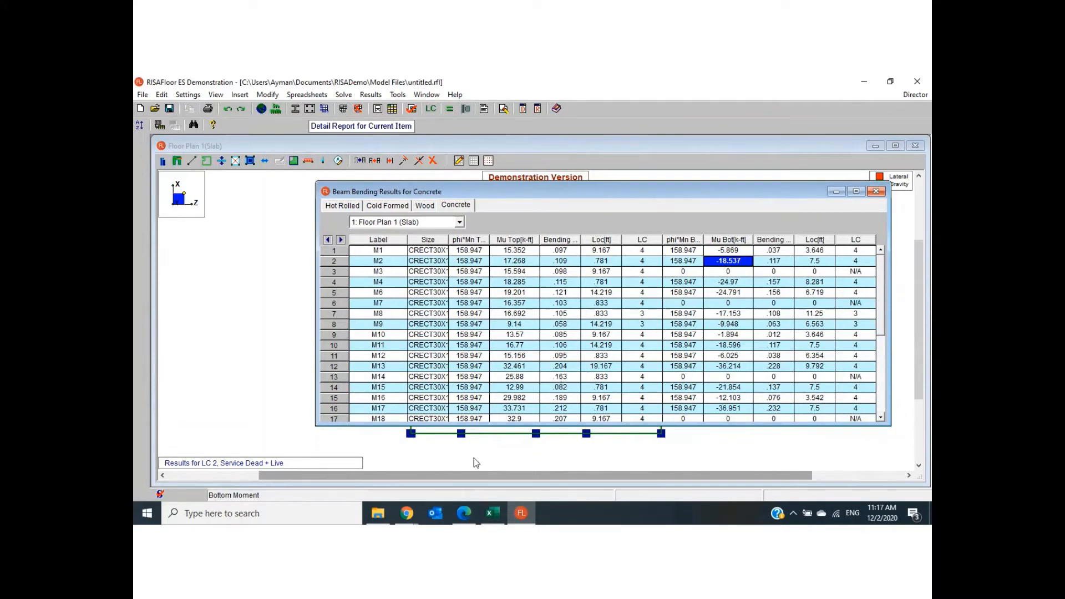
- Switch to Draft C1.pdf in Edge and sketch a three-span continuous beam with four triangular supports in blue ink
click(465, 513)
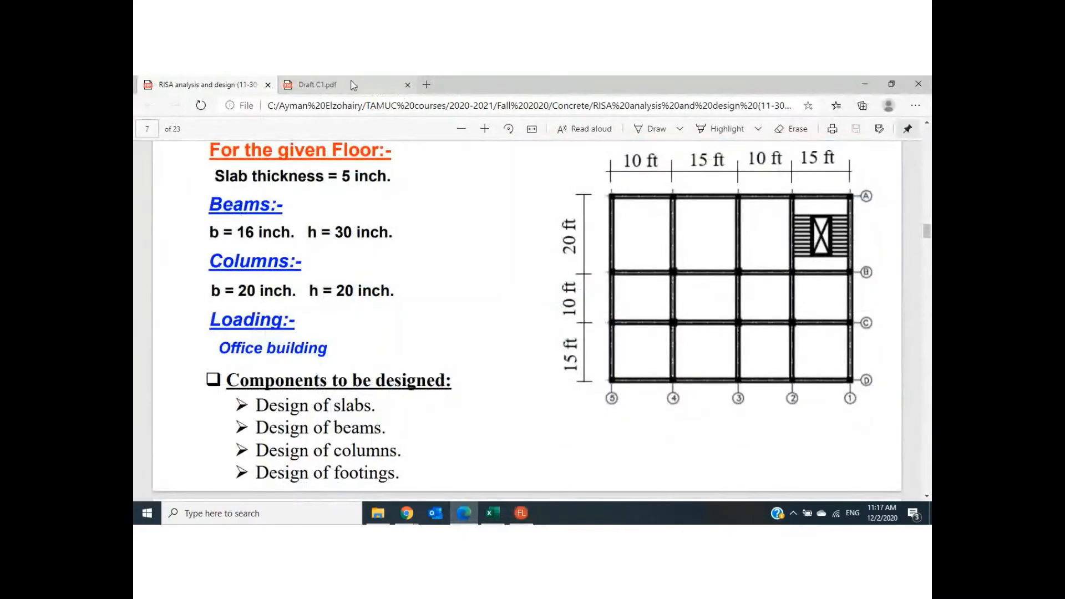
click(345, 82)
click(665, 137)
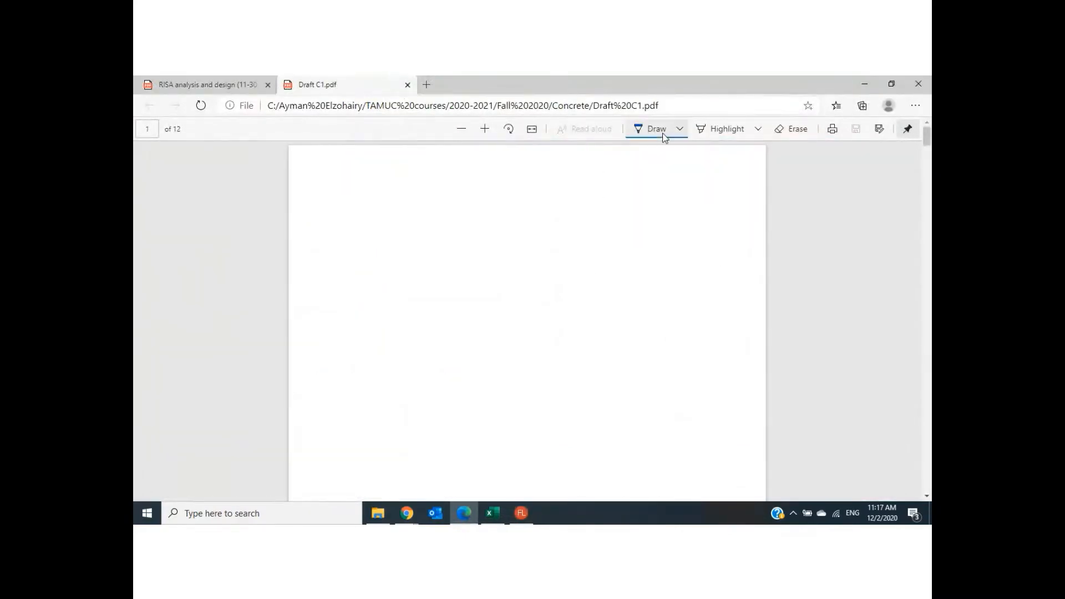
mouse_move(364, 260)
mouse_down()
mouse_move(702, 259)
mouse_move(712, 276)
mouse_move(688, 276)
mouse_up()
drag(580, 260, 564, 278)
drag(443, 257, 427, 276)
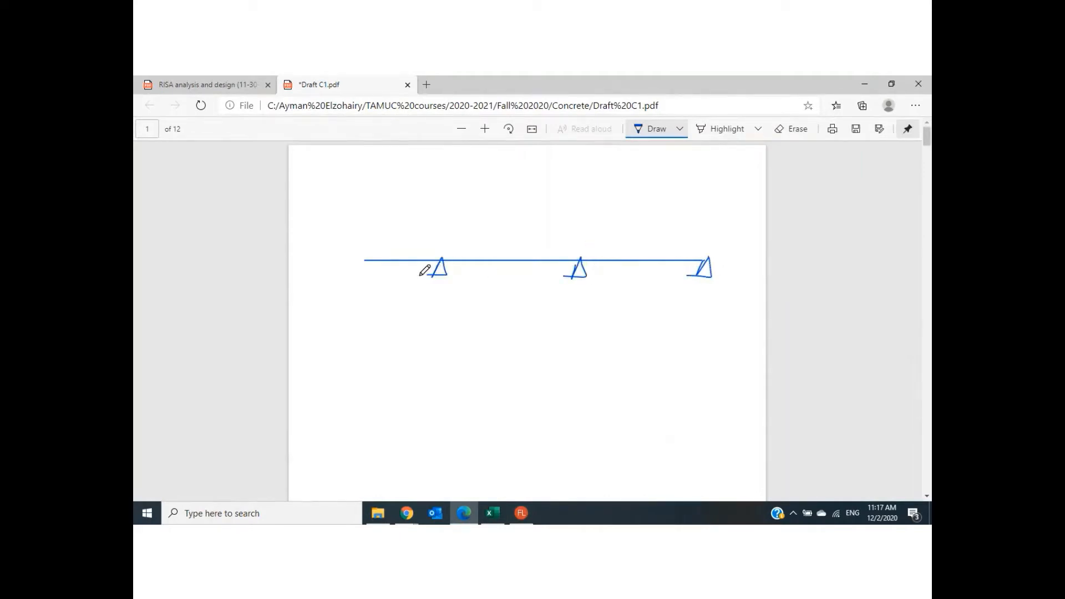
drag(355, 261, 333, 283)
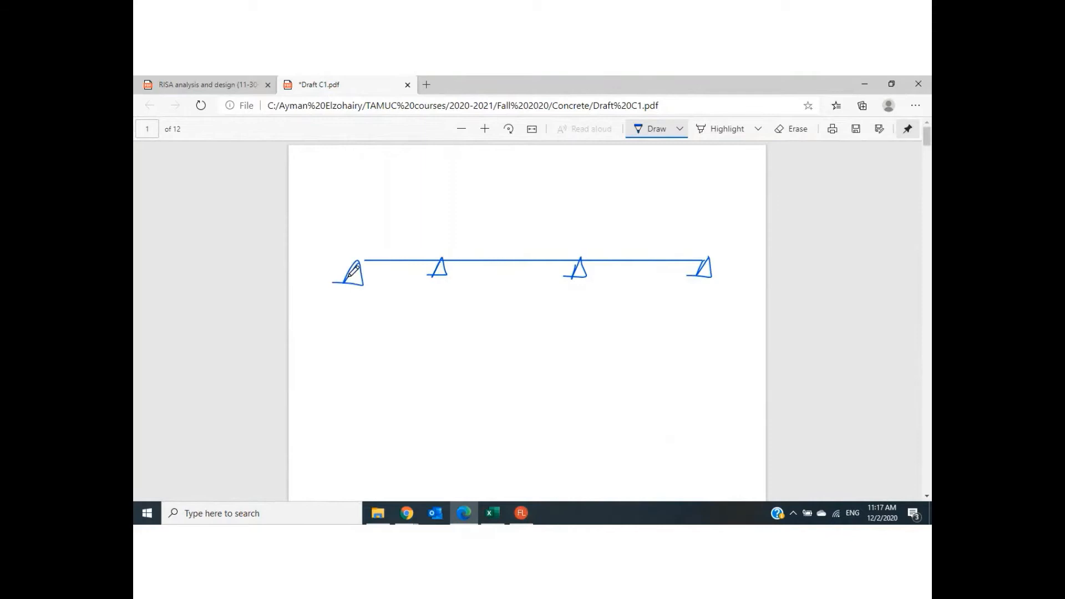
- Change the ink to orange-red and sketch the first span's moment curves, labelling them "TOP" and "Bottom"
click(680, 129)
click(583, 200)
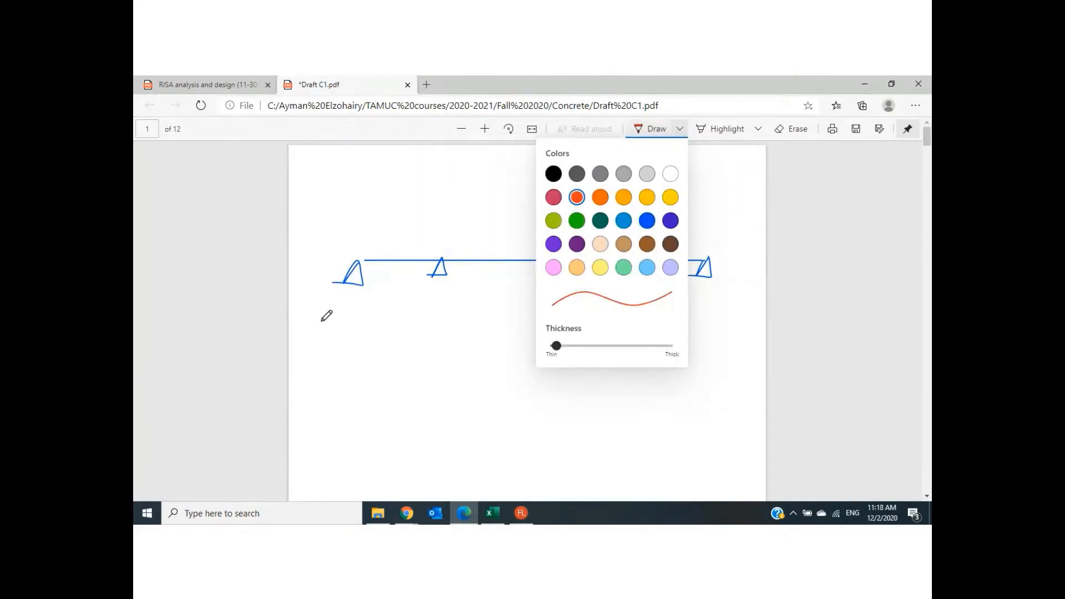
click(309, 295)
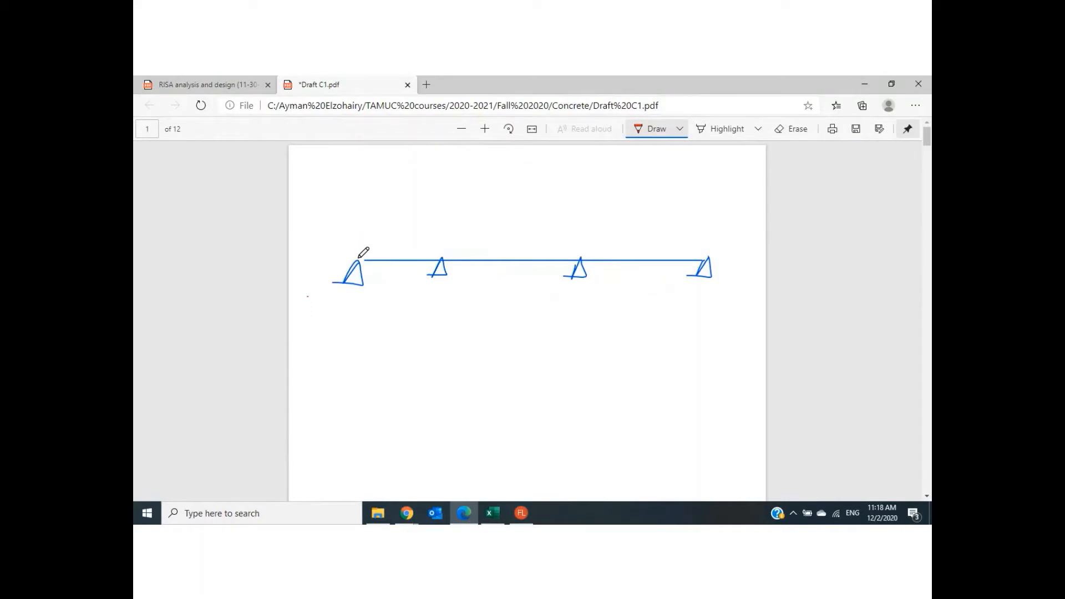
mouse_move(360, 258)
mouse_down()
mouse_move(359, 287)
mouse_move(373, 261)
mouse_up()
mouse_move(440, 276)
mouse_down()
mouse_move(421, 260)
mouse_move(369, 250)
mouse_move(427, 240)
mouse_move(433, 255)
mouse_up()
mouse_move(391, 208)
mouse_down()
mouse_move(391, 222)
mouse_move(407, 206)
mouse_move(413, 222)
mouse_move(425, 204)
mouse_move(402, 247)
mouse_up()
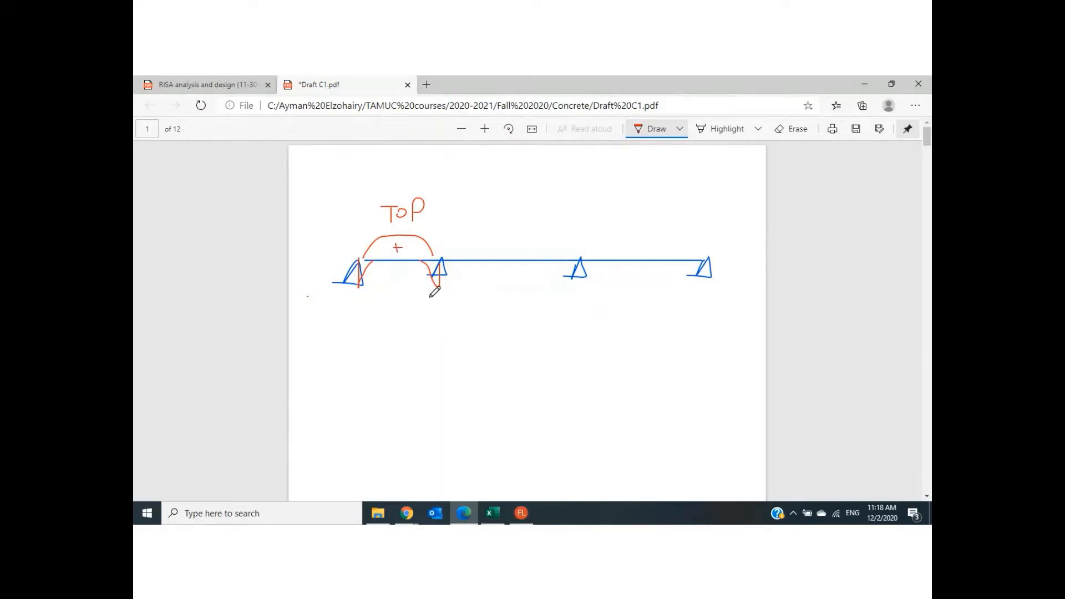
mouse_move(430, 292)
mouse_down()
mouse_move(430, 314)
mouse_move(456, 294)
mouse_move(464, 306)
mouse_move(489, 290)
mouse_move(495, 302)
mouse_up()
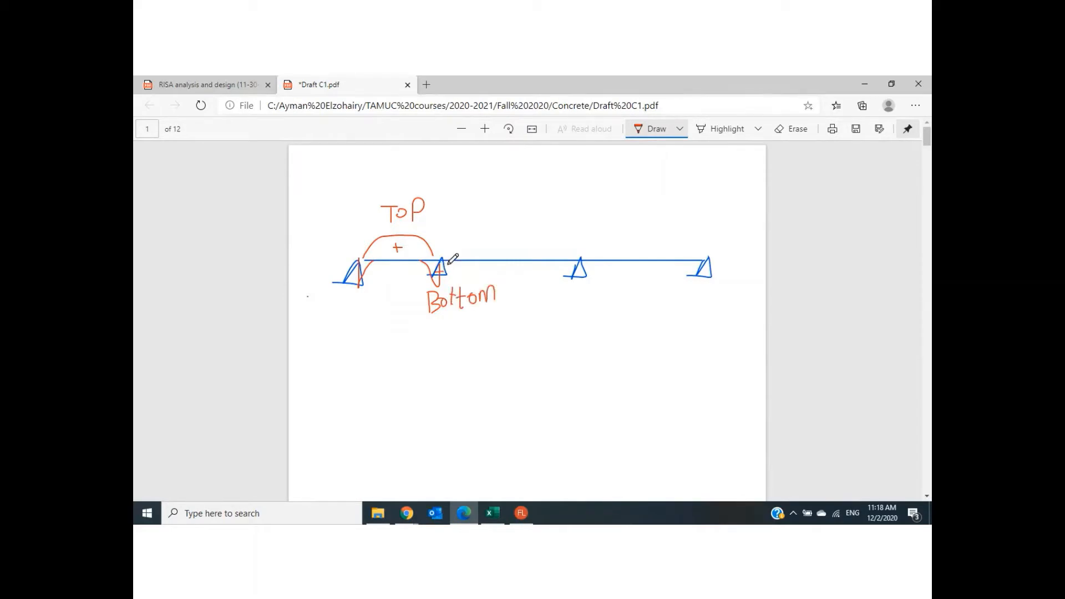
- Sketch the second span's moment diagram, with curves below both supports and an arch above the span
mouse_move(450, 263)
mouse_down()
mouse_move(451, 288)
mouse_move(473, 267)
mouse_up()
mouse_move(580, 258)
mouse_down()
mouse_move(581, 297)
mouse_move(549, 265)
mouse_up()
mouse_move(456, 261)
mouse_down()
mouse_move(495, 237)
mouse_move(573, 253)
mouse_up()
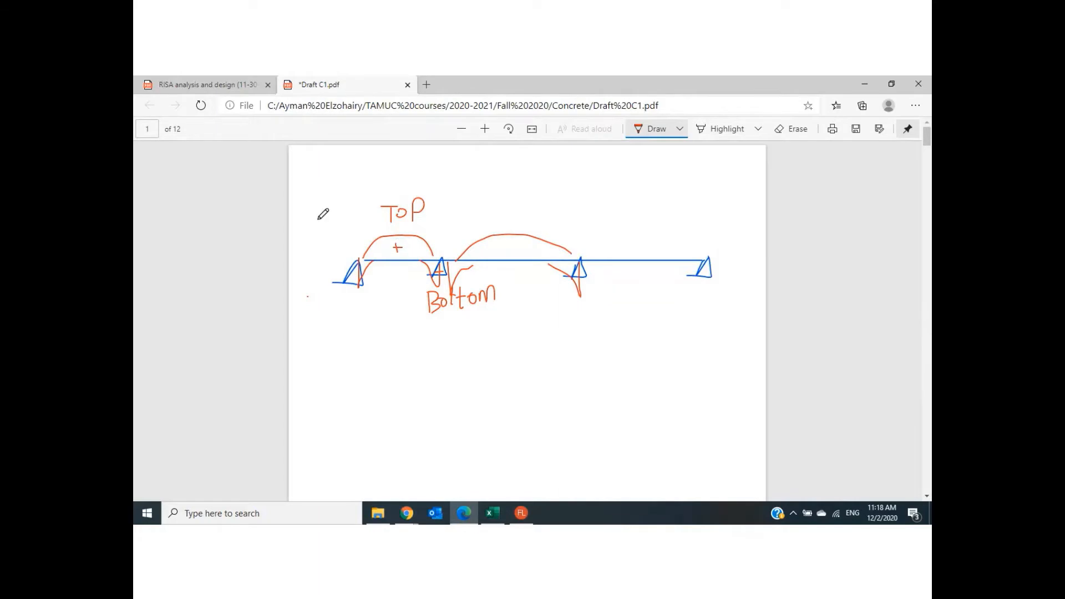
- Return to RISAFloor, shift the beam bending results slightly, and examine the rows of beams M1 and M2
click(521, 514)
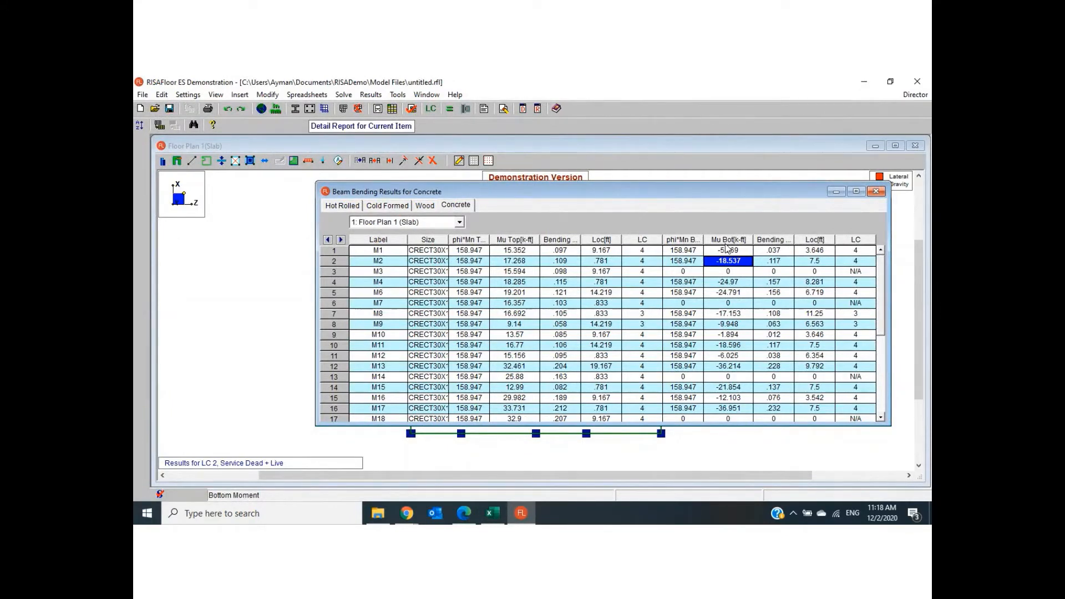
mouse_move(709, 195)
mouse_down()
mouse_move(668, 358)
mouse_move(715, 181)
mouse_up()
click(375, 236)
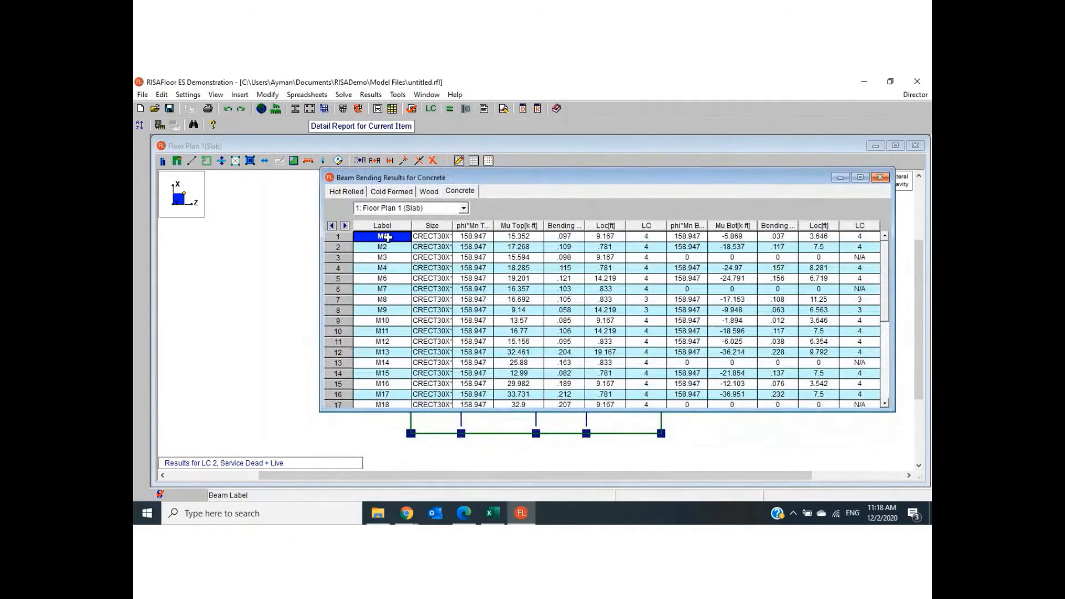
click(394, 245)
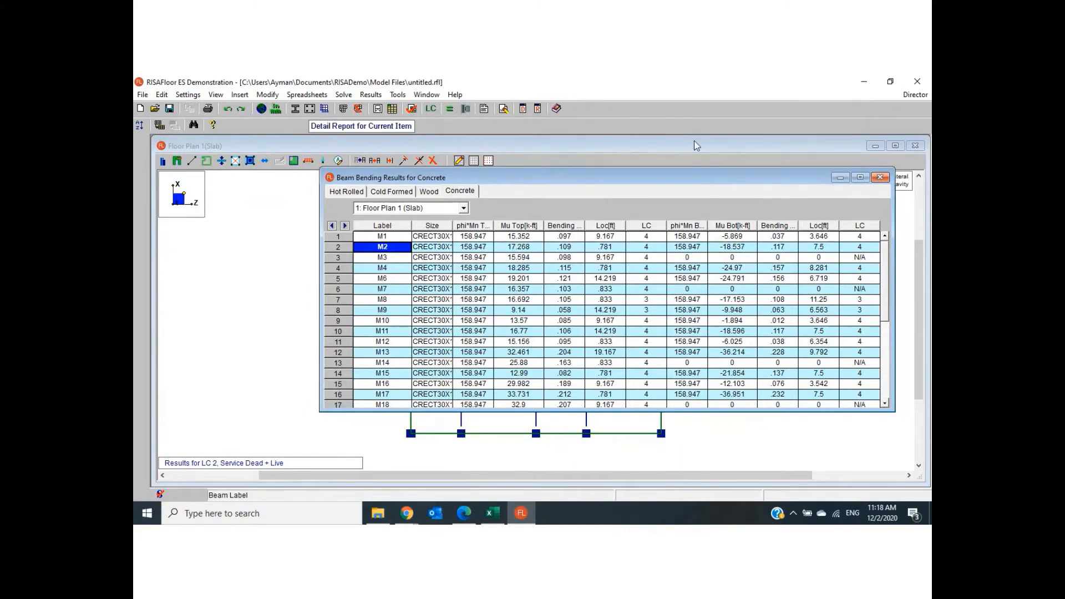
- Minimize the beam bending results and display the beam labels on the floor plan
click(840, 178)
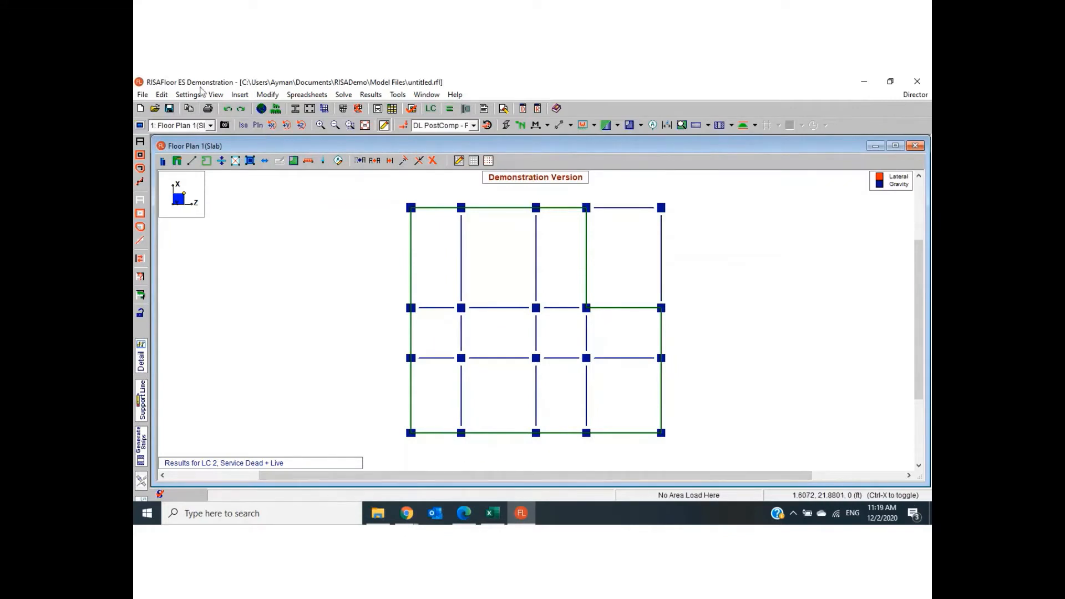
click(215, 95)
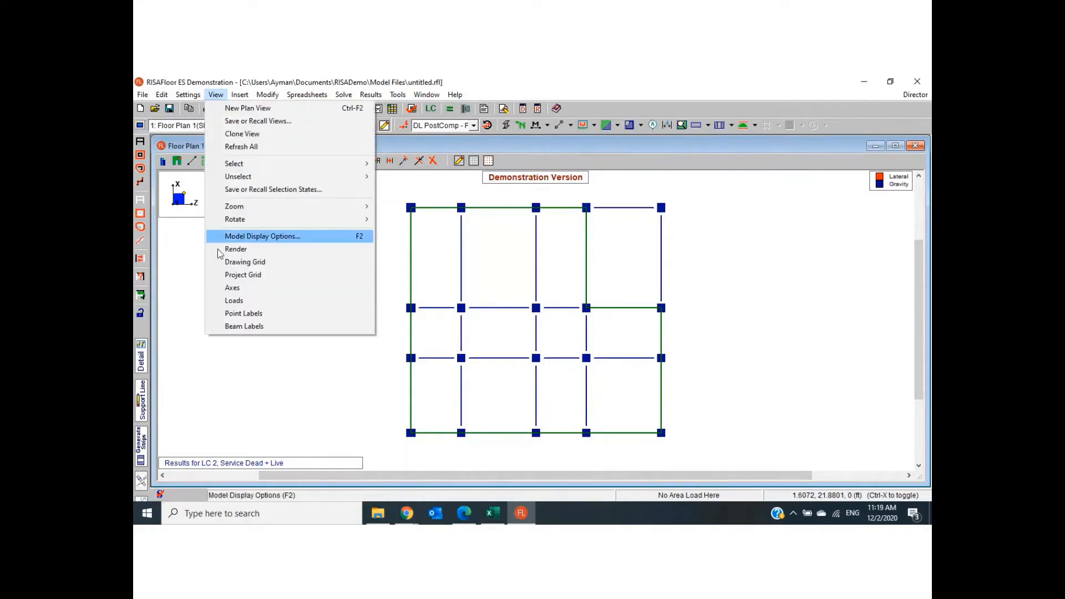
click(260, 327)
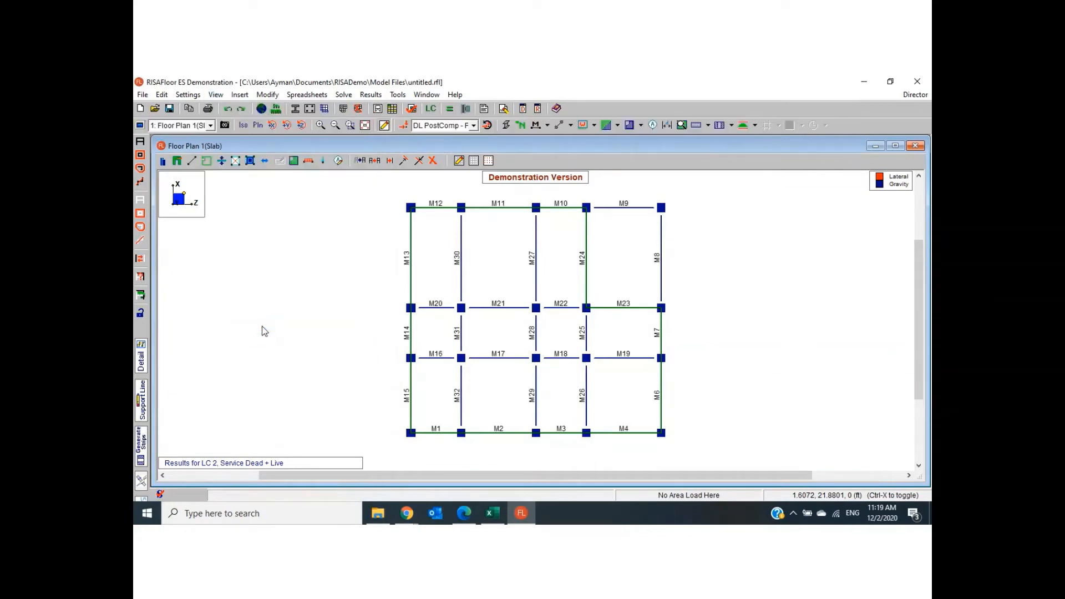
- Reopen the beam bending results, move them aside from beams M1 and M2 on the plan, and select M1
click(370, 95)
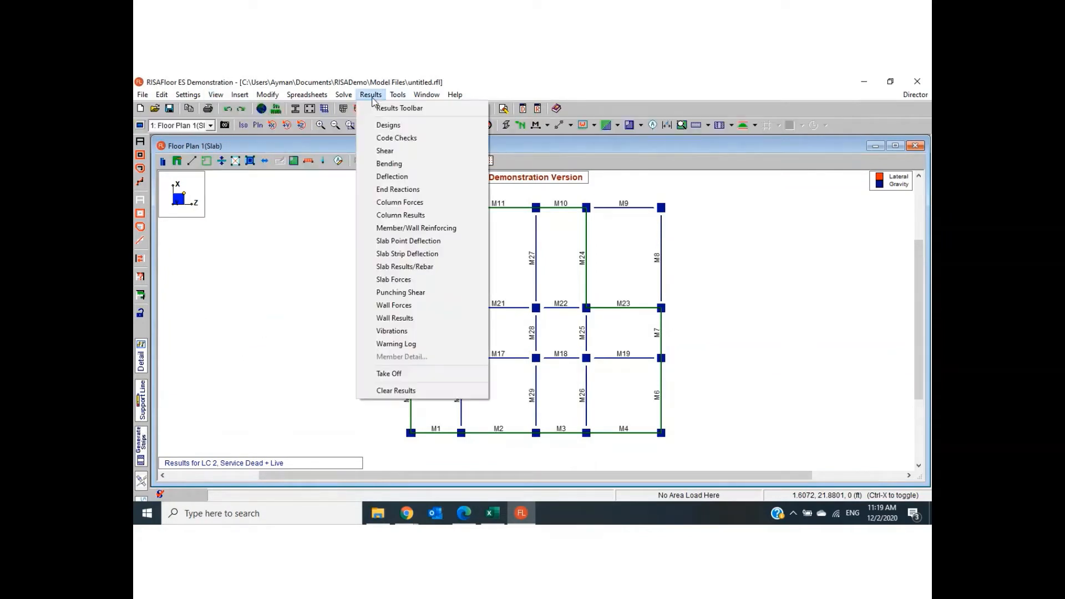
click(389, 164)
drag(397, 178, 594, 139)
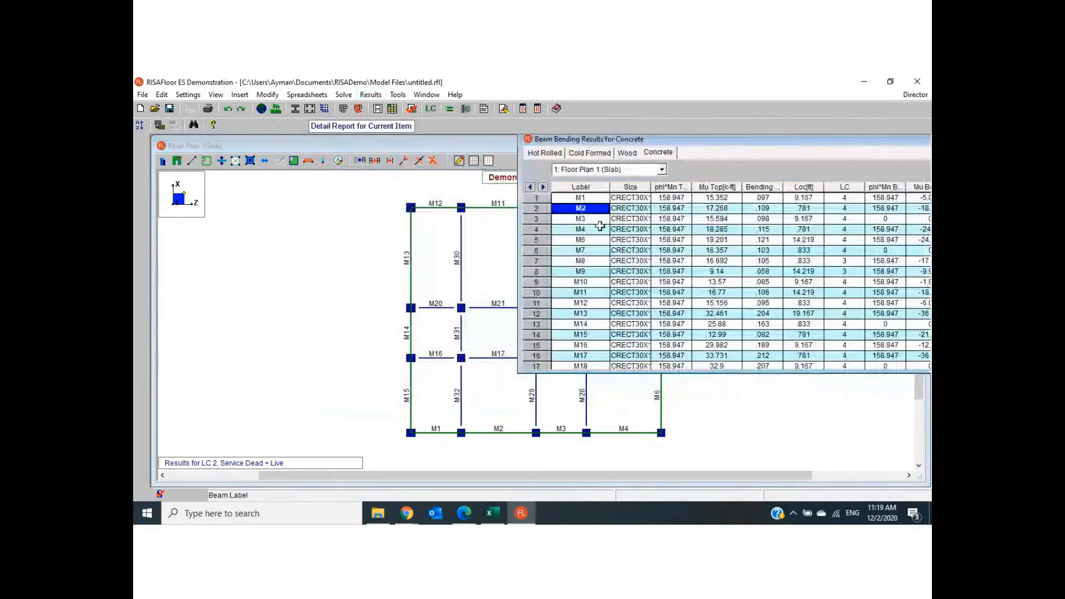
click(587, 199)
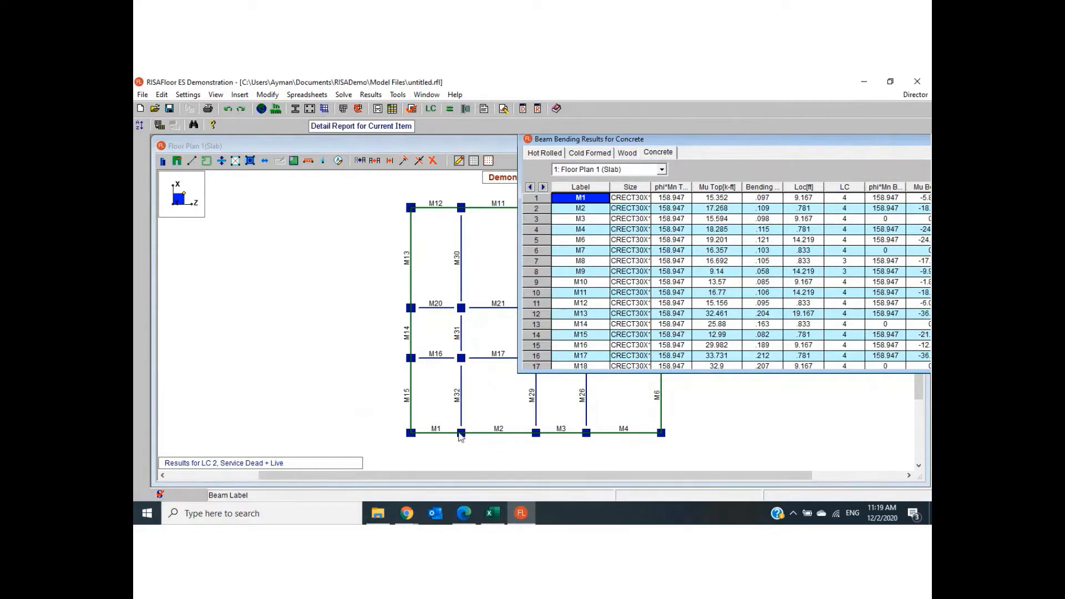
- Switch to the draft PDF in Edge, mark the first span's top and bottom moment points, label it M1, and add "=" after TOP
click(464, 513)
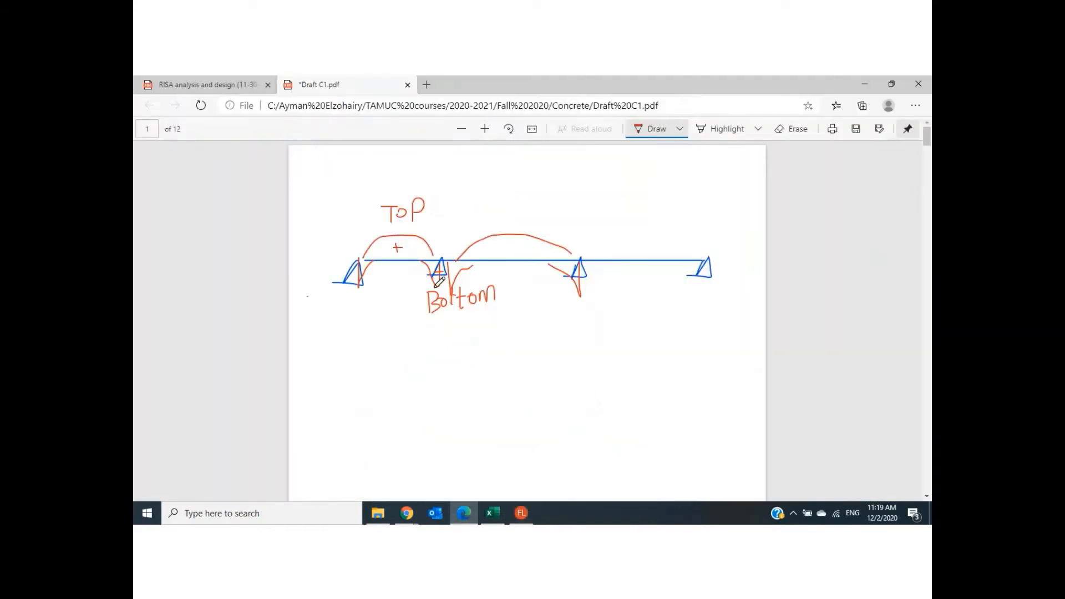
drag(434, 287, 435, 286)
drag(398, 235, 399, 240)
click(430, 206)
drag(431, 208, 441, 212)
mouse_move(389, 277)
mouse_down()
mouse_move(393, 265)
mouse_move(409, 277)
mouse_up()
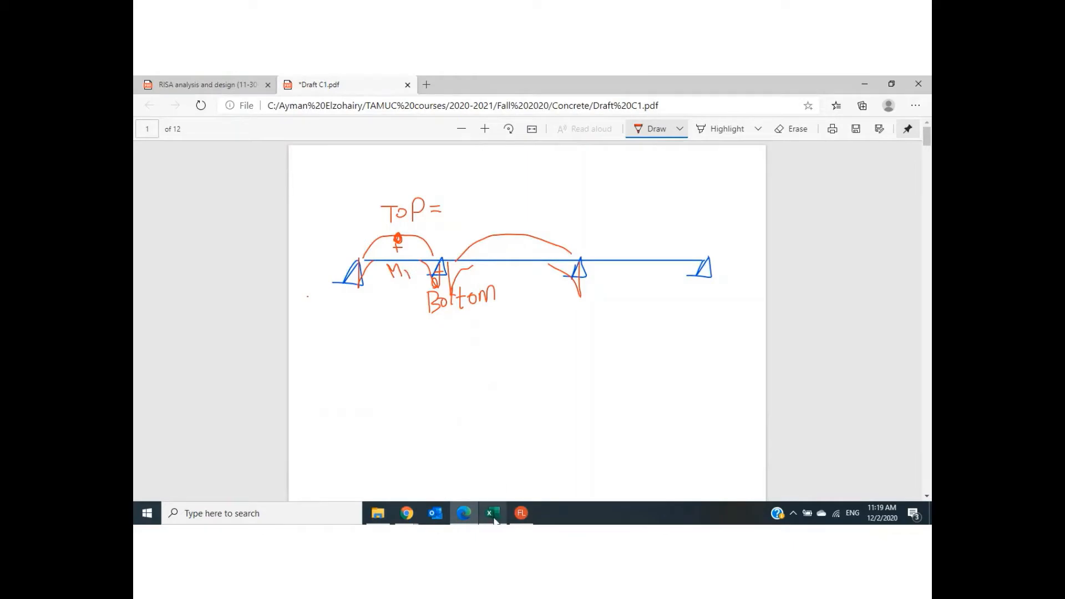
- Check M1's top moment in RISAFloor and write 15.3 after "TOP =" in the Edge sketch
click(522, 514)
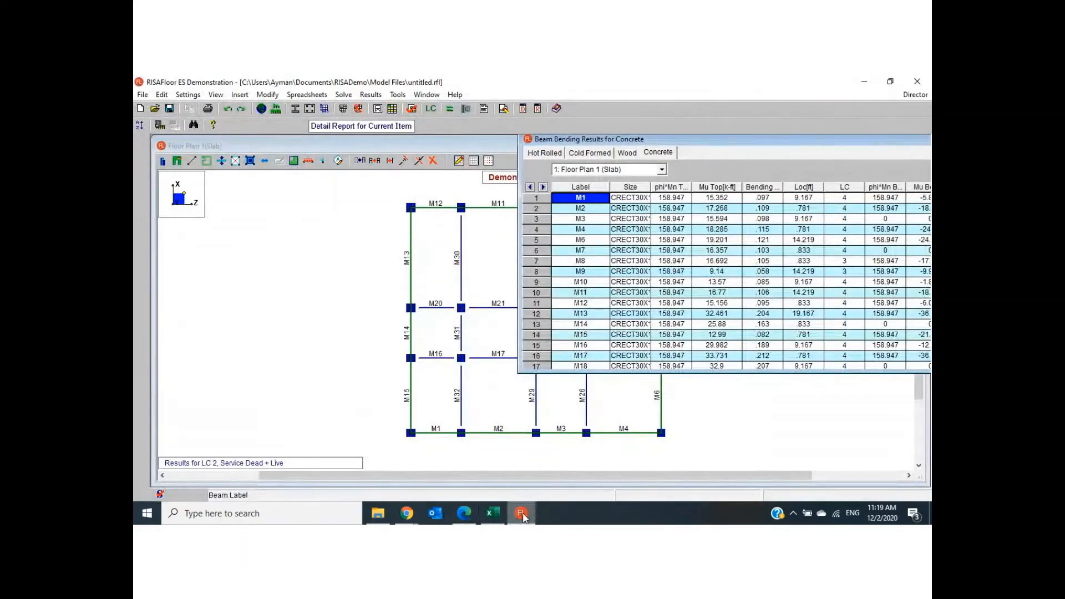
click(522, 513)
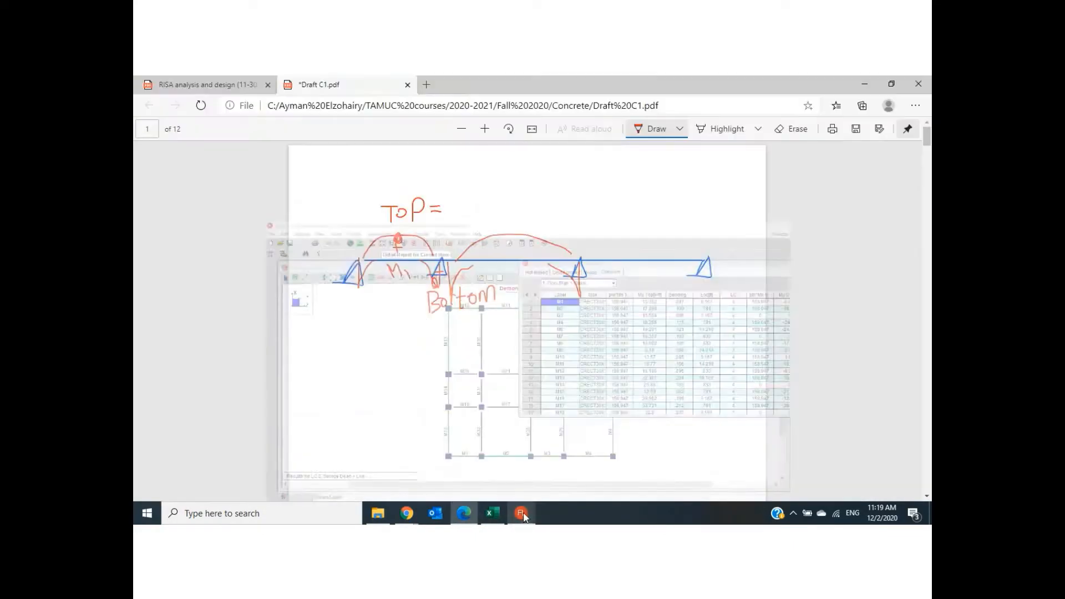
mouse_move(443, 194)
mouse_down()
mouse_move(451, 214)
mouse_move(462, 211)
mouse_up()
click(456, 207)
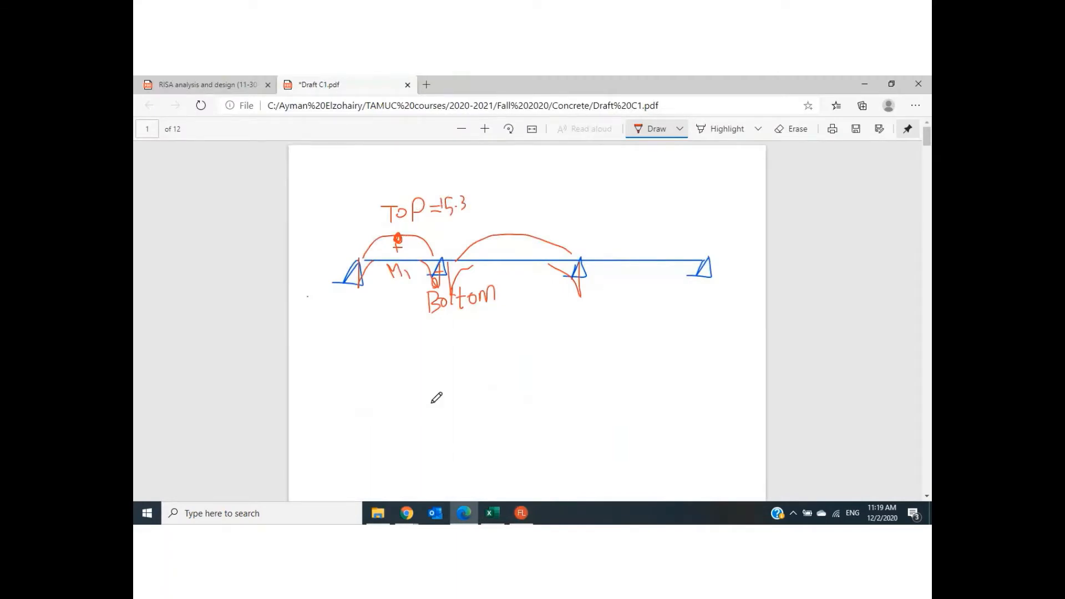
- Look up M1's bottom moment in RISAFloor and write 5.8 beside the first span's bottom moment point in the Edge sketch
click(522, 513)
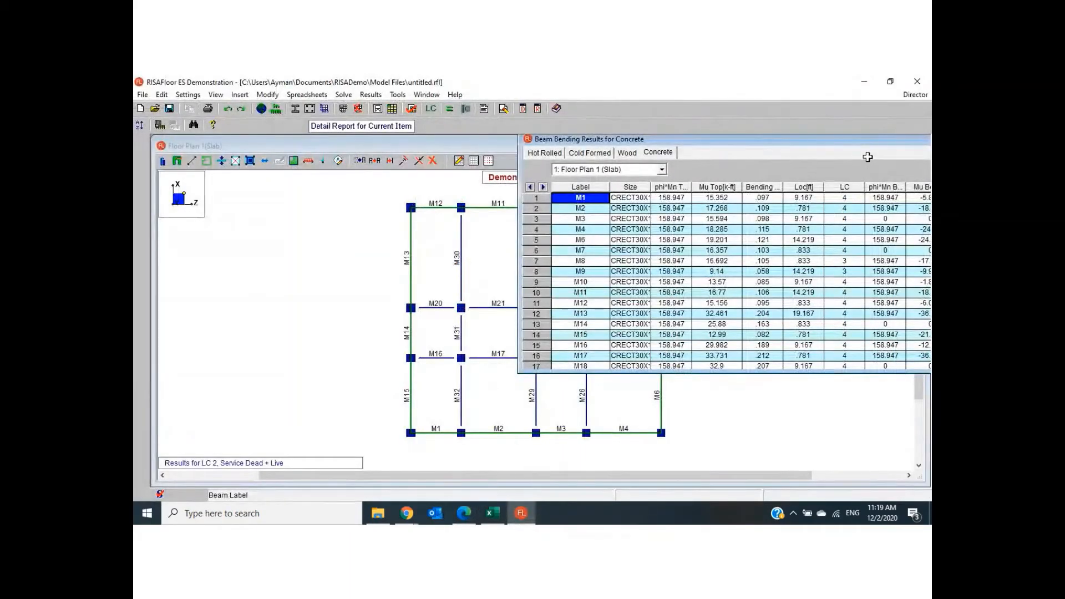
drag(866, 139, 779, 143)
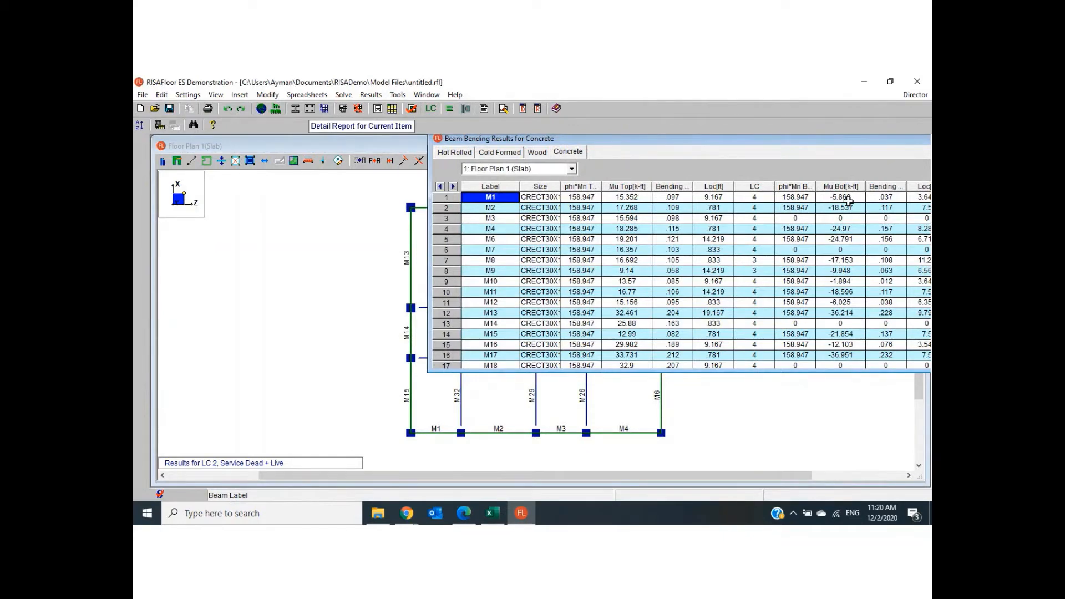
drag(645, 146, 721, 137)
click(475, 515)
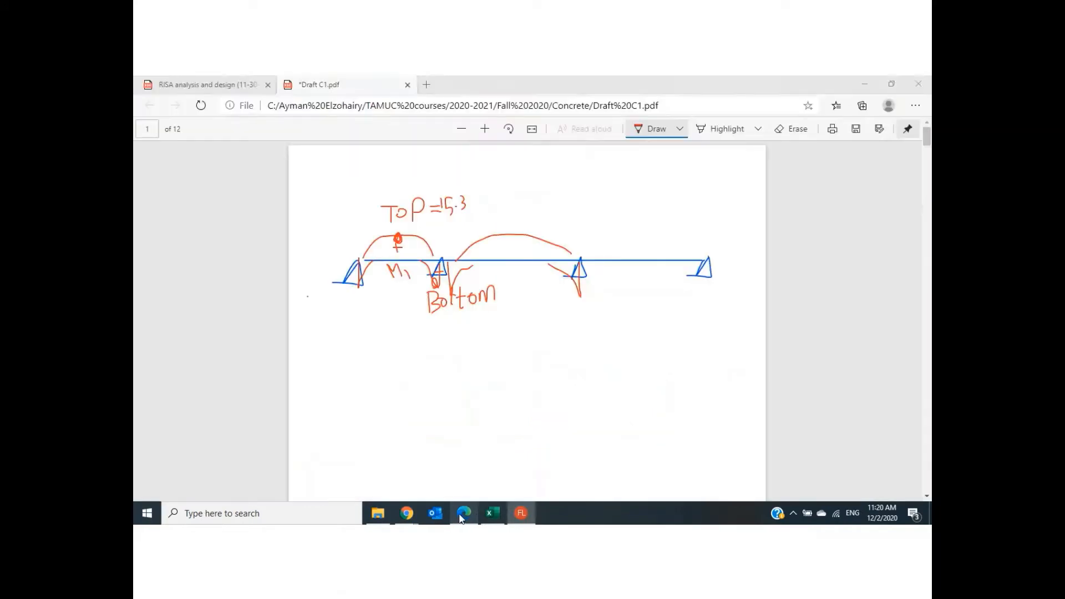
mouse_move(413, 287)
mouse_down()
mouse_move(437, 280)
mouse_move(411, 290)
mouse_move(417, 312)
mouse_move(436, 309)
mouse_move(437, 293)
mouse_up()
click(424, 309)
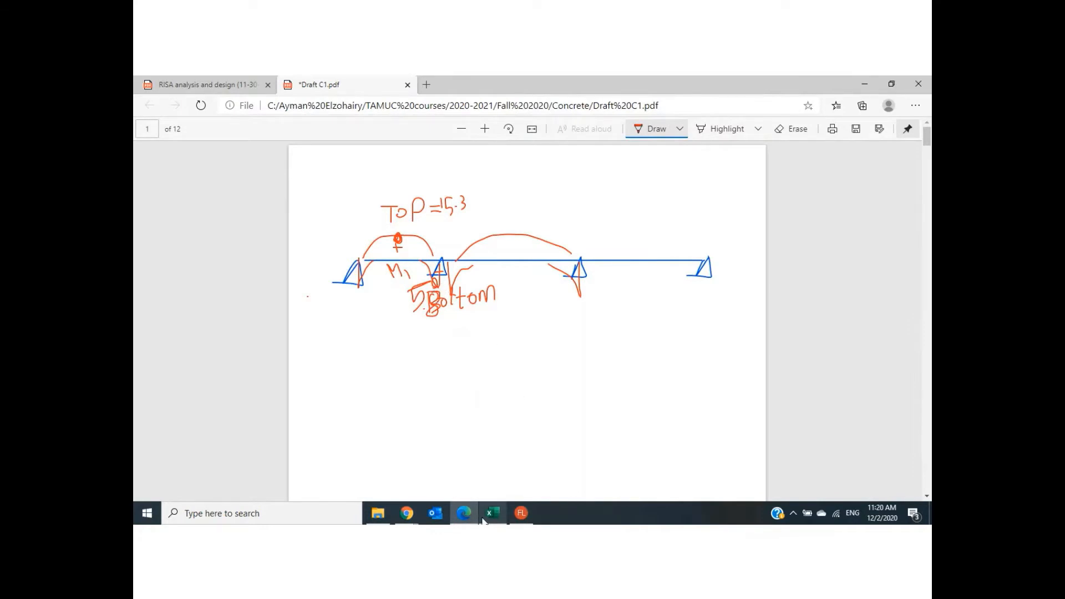
- Select beam M2 in RISAFloor's bending results and write its top moment, 17.26, above the second span in the Edge sketch
click(522, 513)
click(576, 196)
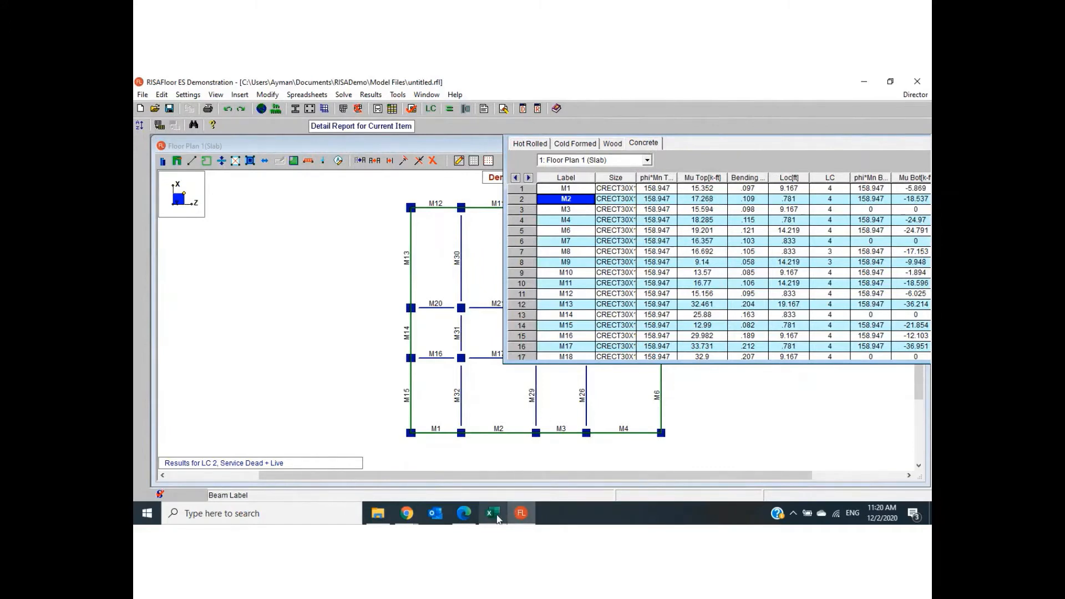
click(477, 515)
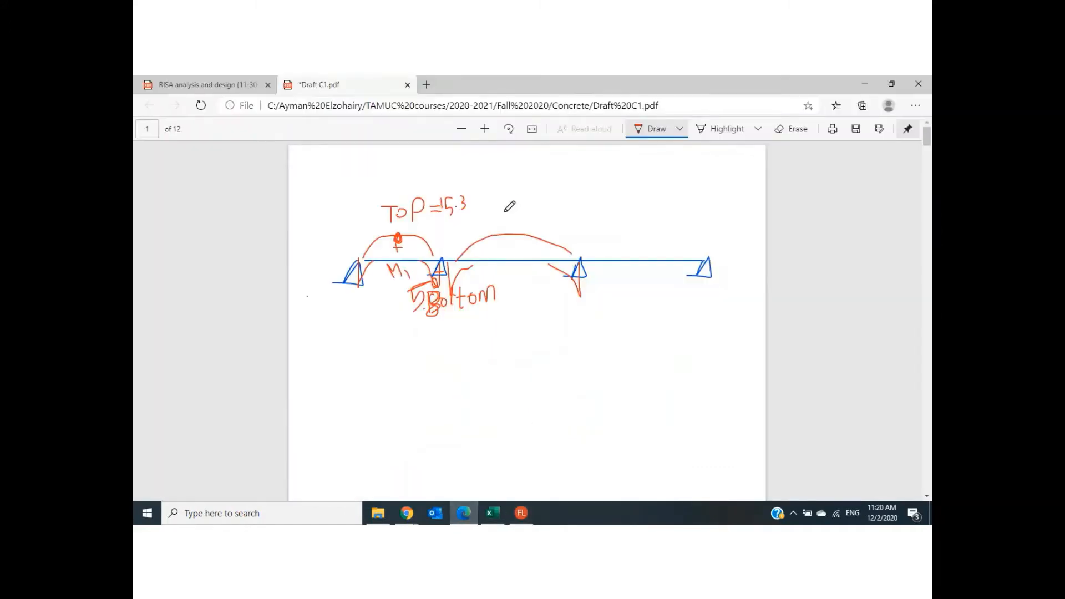
mouse_move(505, 212)
mouse_down()
mouse_move(505, 228)
mouse_move(523, 214)
mouse_move(516, 227)
mouse_move(542, 227)
mouse_up()
click(527, 222)
- Check M2's bottom moment in RISAFloor and write -18.5 below both supports of the second span in the Edge sketch
click(521, 513)
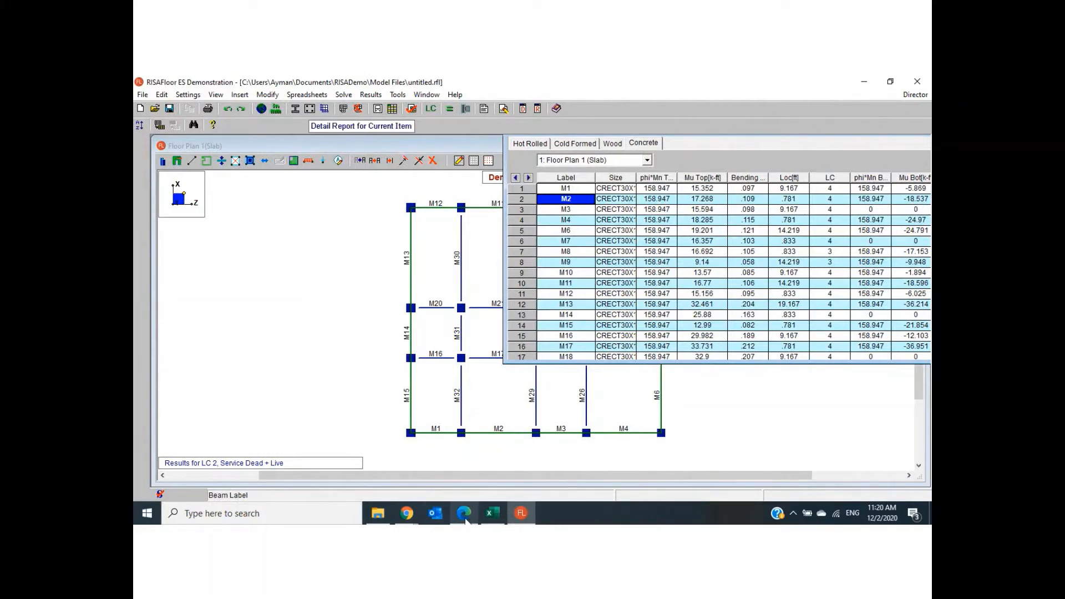
click(465, 515)
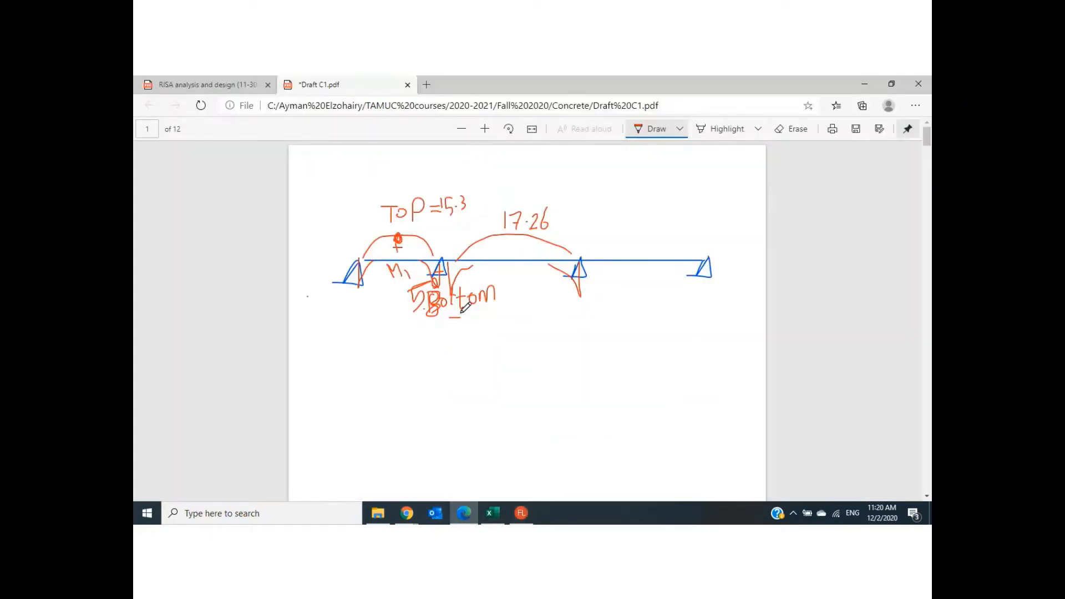
mouse_move(466, 313)
mouse_down()
mouse_move(467, 326)
mouse_move(488, 326)
mouse_up()
click(480, 317)
drag(562, 304, 588, 312)
click(583, 304)
- Draw a large check mark across the third span and write Mu/(φbd²) ⇒ ρ ⇒ As below the beam sketch
mouse_move(619, 272)
mouse_down()
mouse_move(619, 285)
mouse_move(735, 146)
mouse_up()
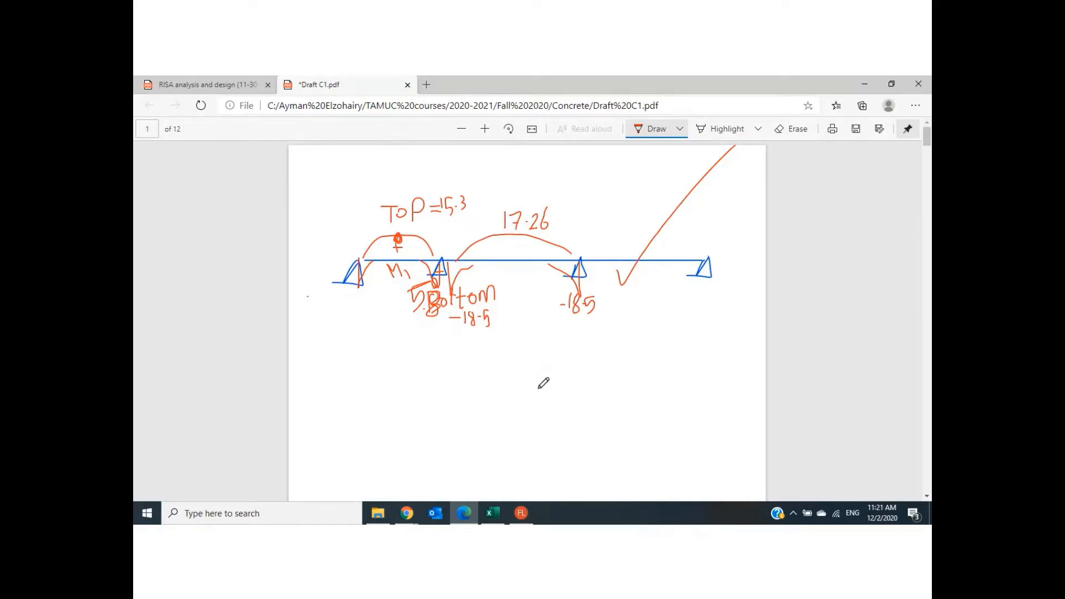
mouse_move(507, 390)
mouse_down()
mouse_move(557, 378)
mouse_move(490, 401)
mouse_move(515, 420)
mouse_move(496, 409)
mouse_move(505, 426)
mouse_move(548, 424)
mouse_move(538, 425)
mouse_move(598, 390)
mouse_move(609, 395)
mouse_move(595, 411)
mouse_move(622, 395)
mouse_move(611, 422)
mouse_move(674, 395)
mouse_move(685, 403)
mouse_move(669, 416)
mouse_move(714, 391)
mouse_move(719, 408)
mouse_move(703, 401)
mouse_move(733, 406)
mouse_move(715, 420)
mouse_up()
click(648, 393)
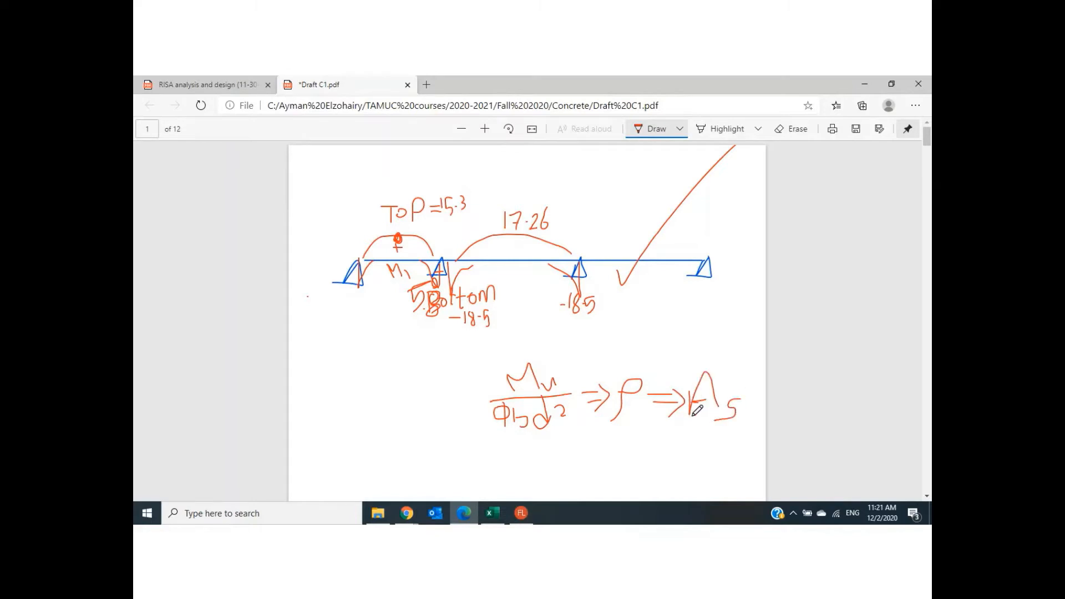
- Review the labelled floor plan in RISAFloor, and return to the RISA analysis and design PDF in Edge
click(521, 513)
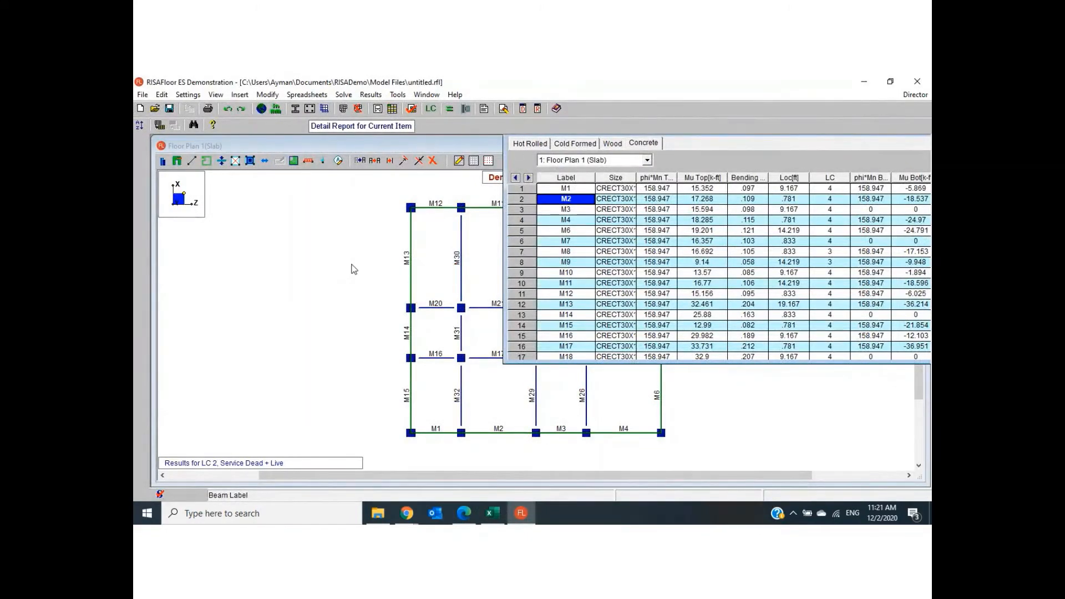
click(353, 269)
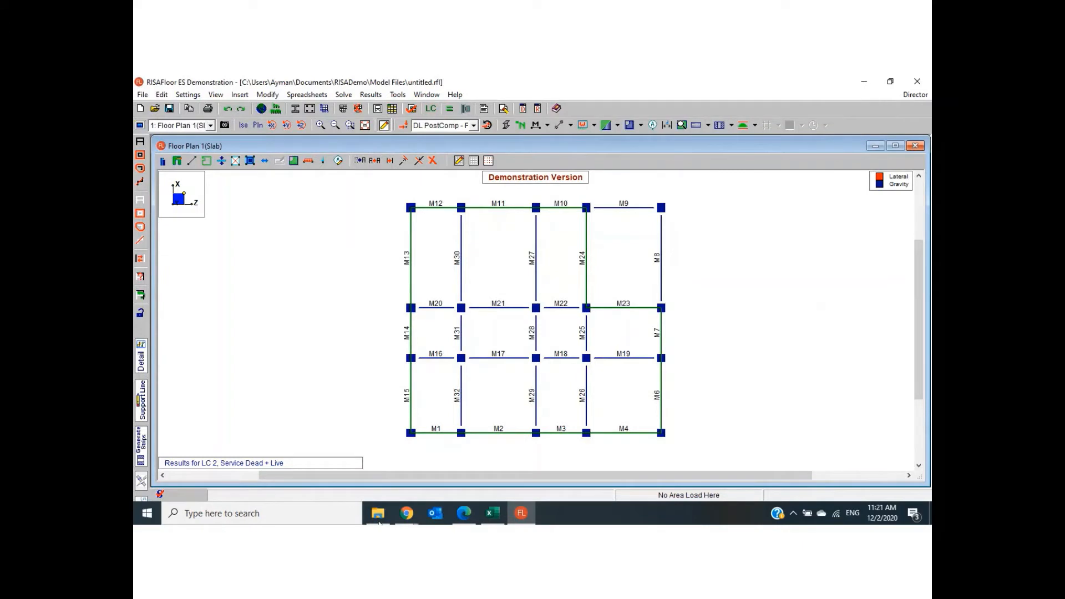
click(463, 522)
click(216, 86)
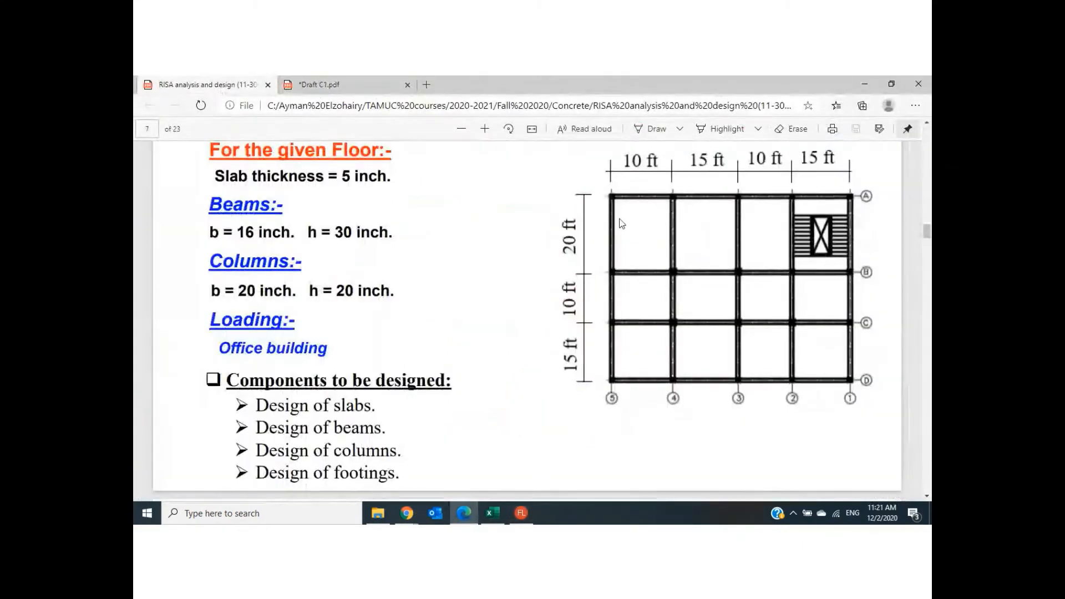
- Mark the beam on grid line D between 5 and 4 in blue, and sketch a red triangular area with a check mark over it
click(653, 129)
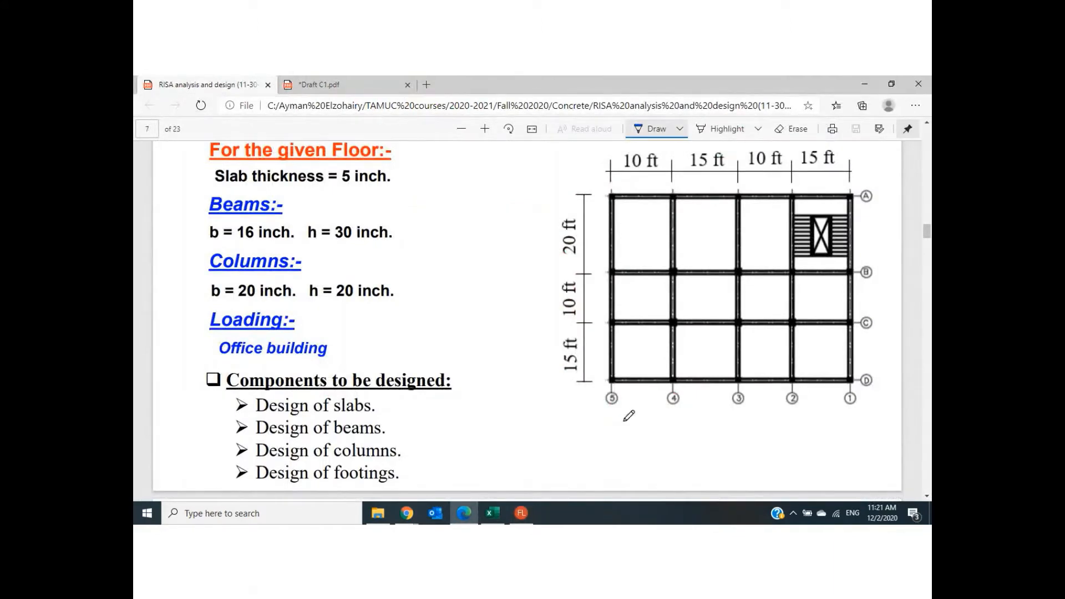
drag(626, 379, 666, 380)
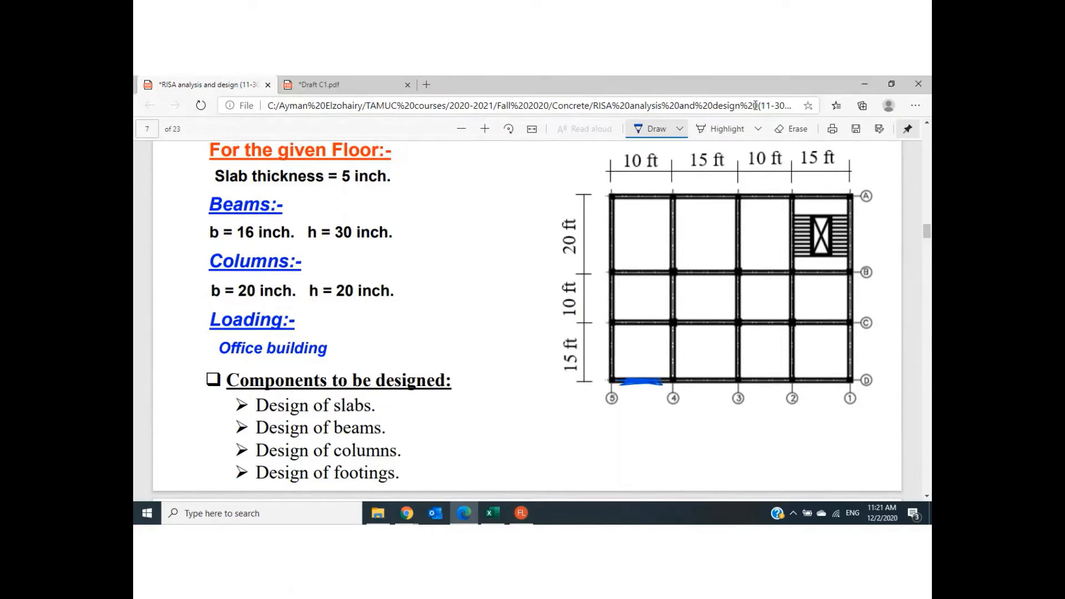
click(680, 129)
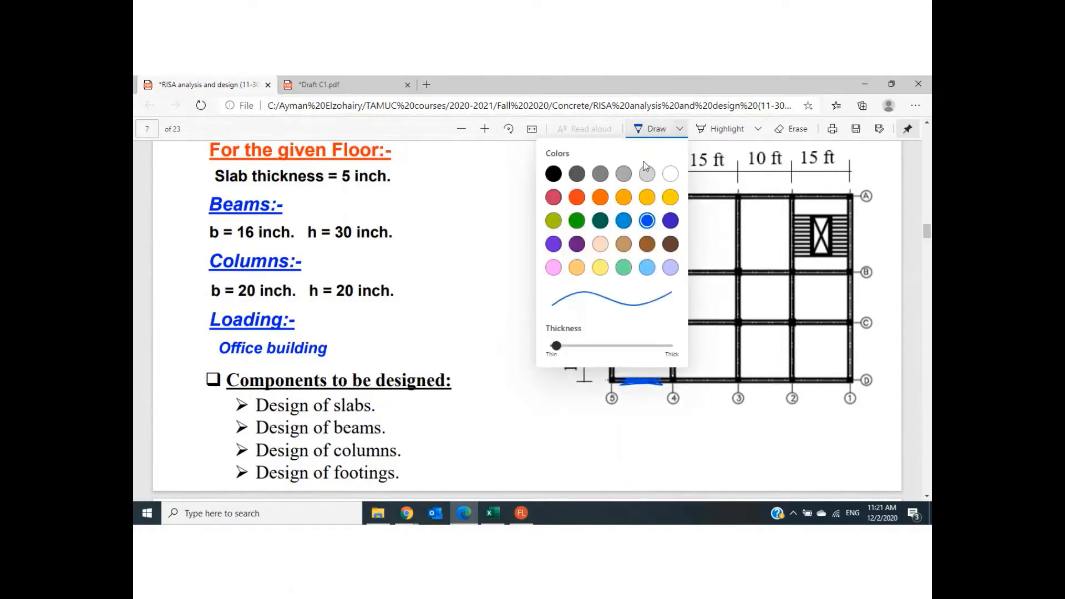
click(578, 197)
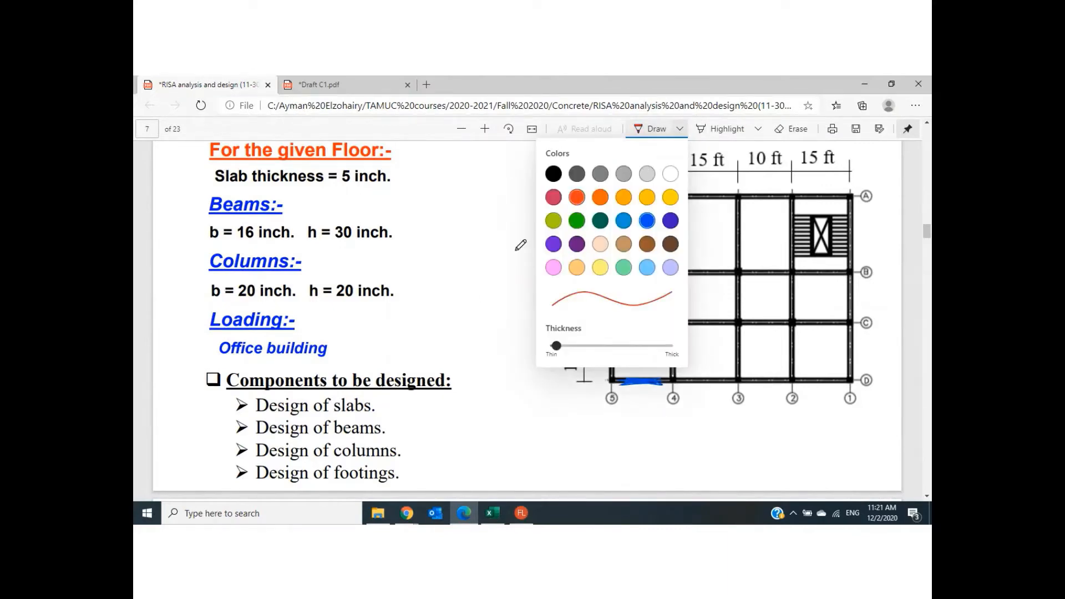
click(481, 300)
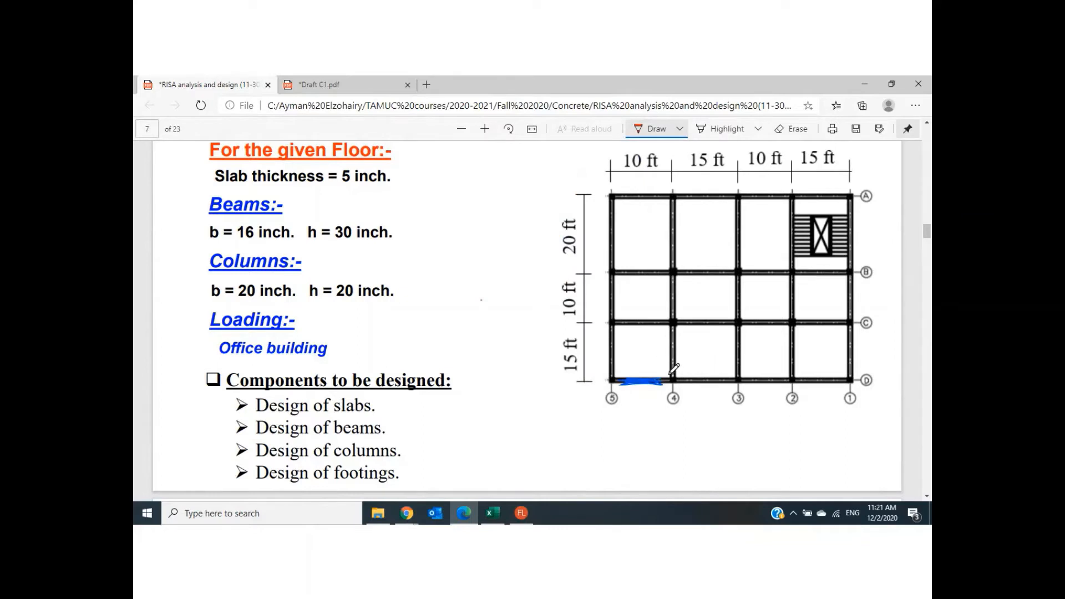
mouse_move(670, 372)
mouse_down()
mouse_move(638, 351)
mouse_move(609, 383)
mouse_up()
drag(640, 364, 657, 378)
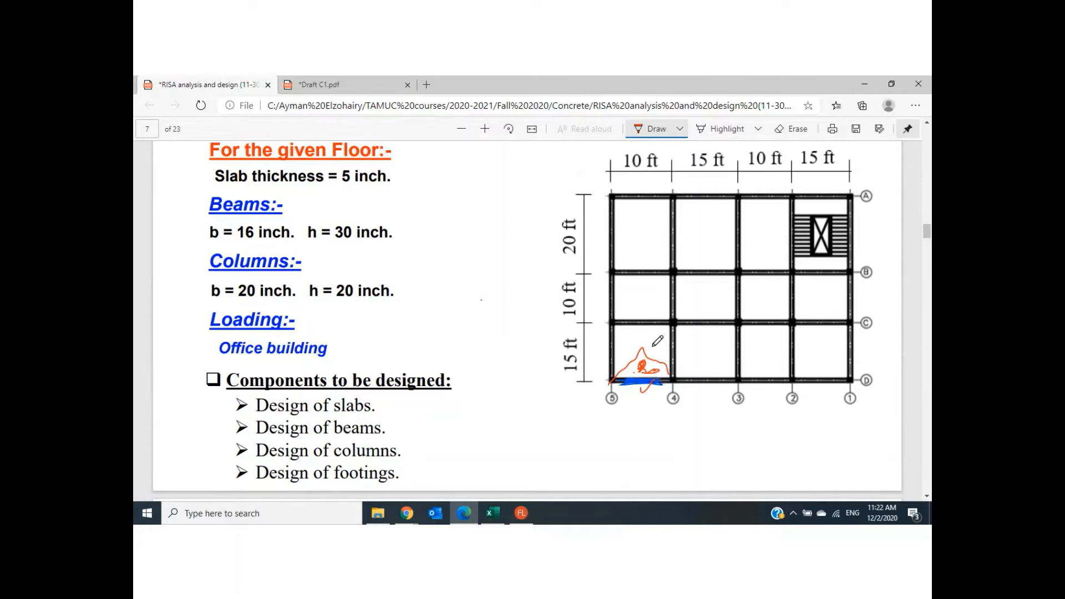
- Draw red check marks near the C-4 column on the floor plan, outline the beam dimensions and mark h = 30 inch
mouse_move(652, 345)
mouse_down()
mouse_move(683, 344)
mouse_move(684, 314)
mouse_up()
mouse_move(211, 238)
mouse_down()
mouse_move(411, 238)
mouse_move(392, 217)
mouse_move(204, 216)
mouse_move(202, 238)
mouse_up()
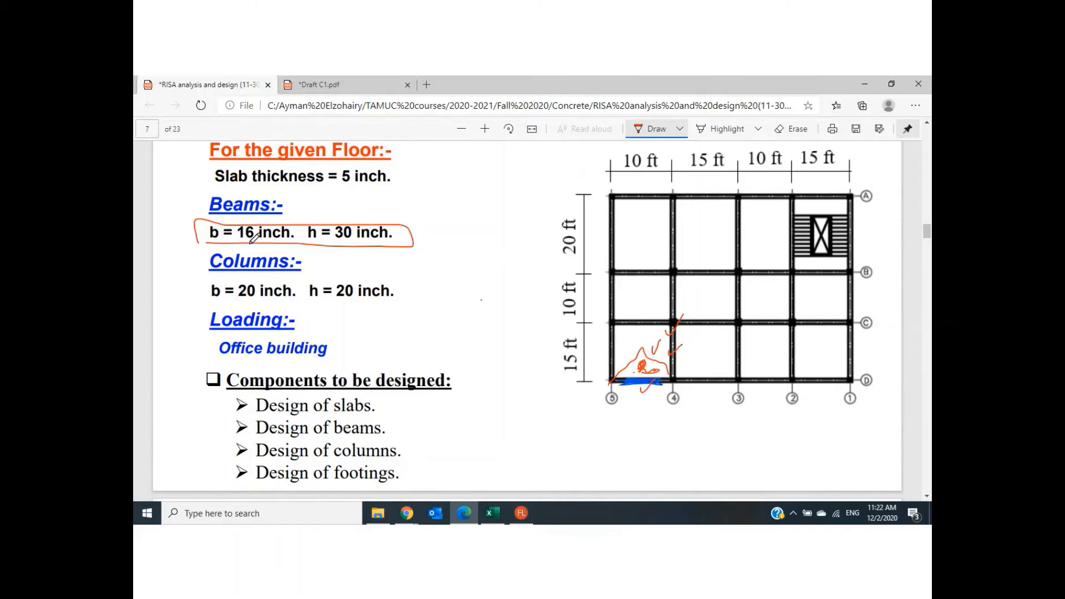
drag(329, 238, 355, 228)
- Check the Virtual Classroom public chat in Chrome, and return to the beam sketch in Draft C1.pdf in Edge
mouse_move(406, 513)
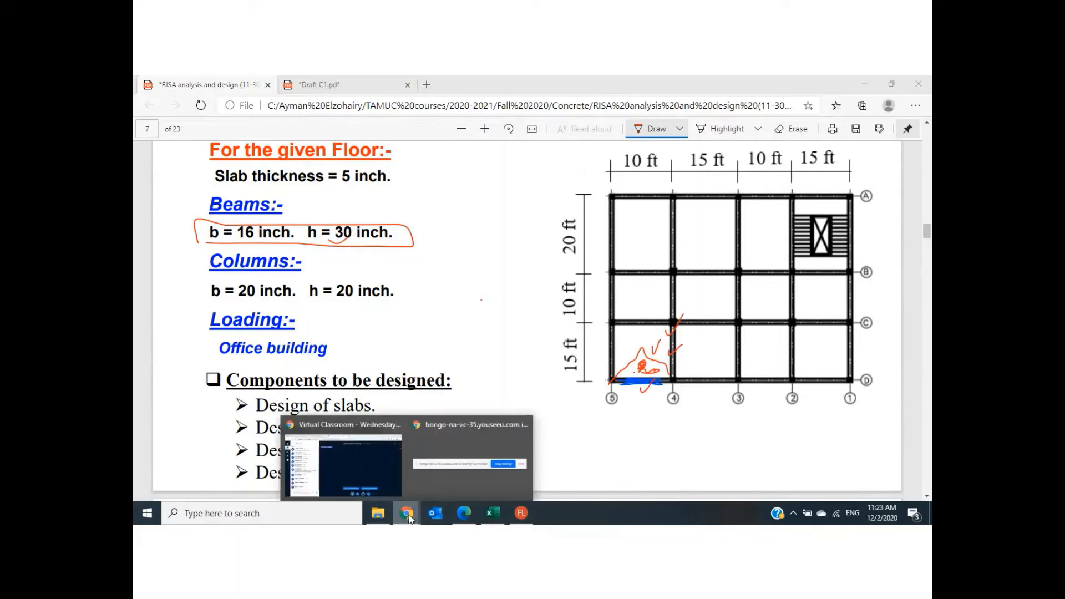
click(371, 471)
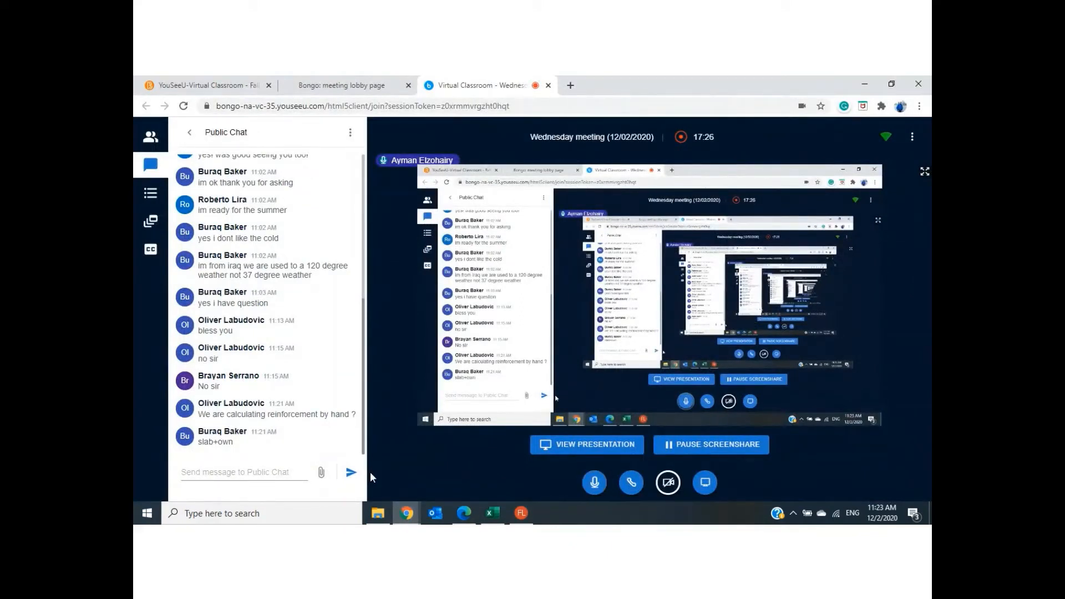
click(464, 512)
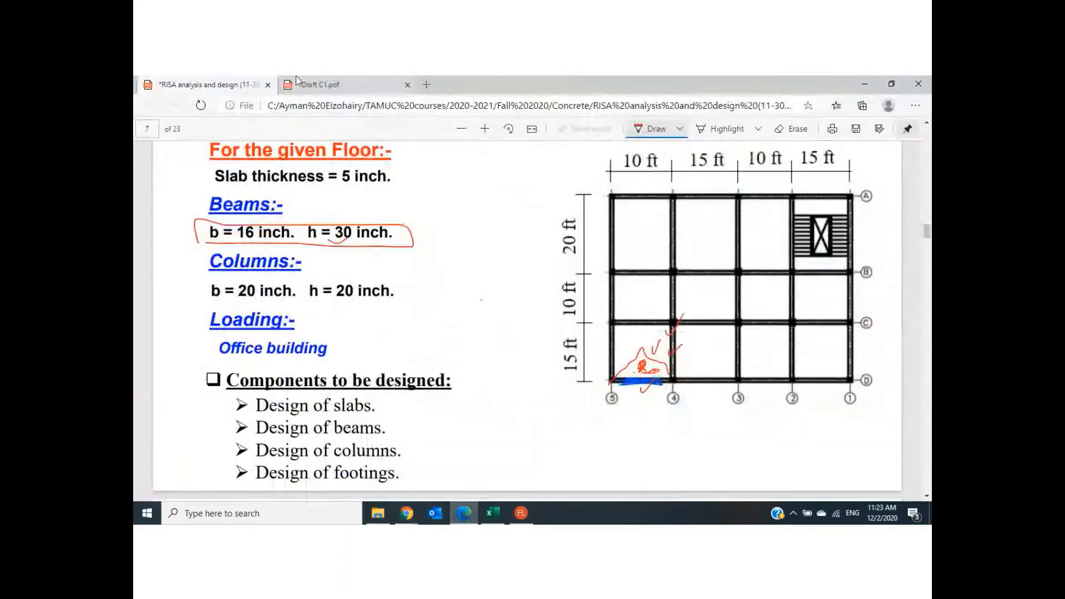
click(358, 81)
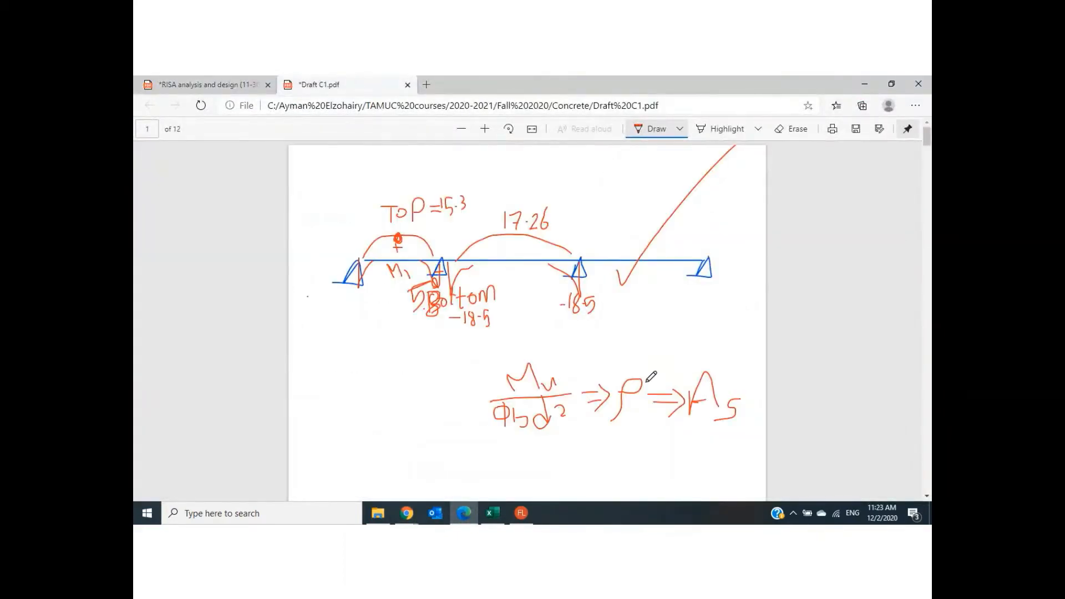
- Switch to RISAFloor and hide the beam labels on the floor plan
click(522, 513)
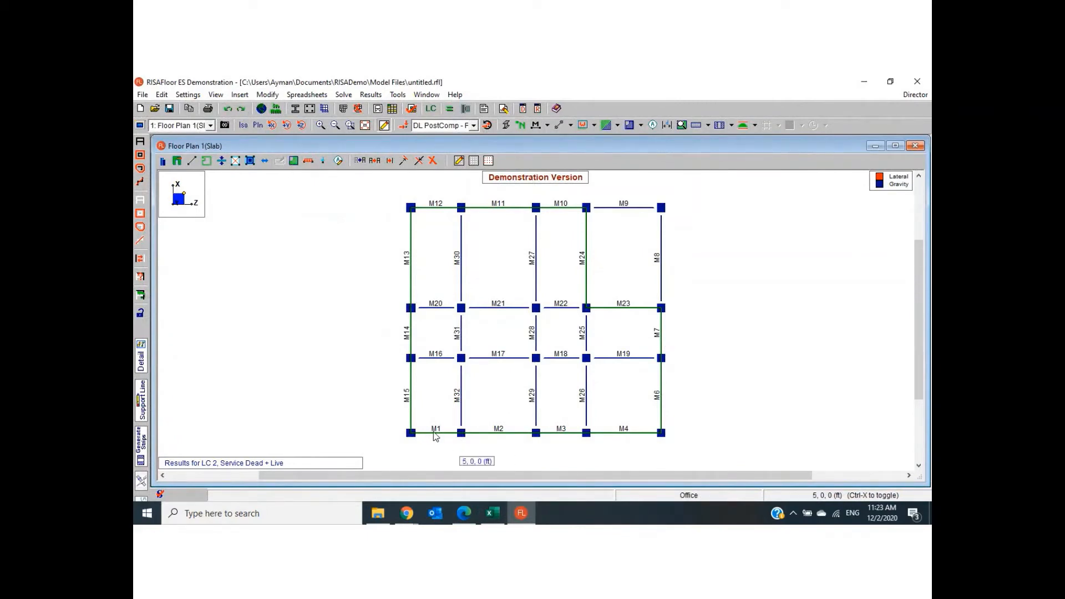
click(215, 95)
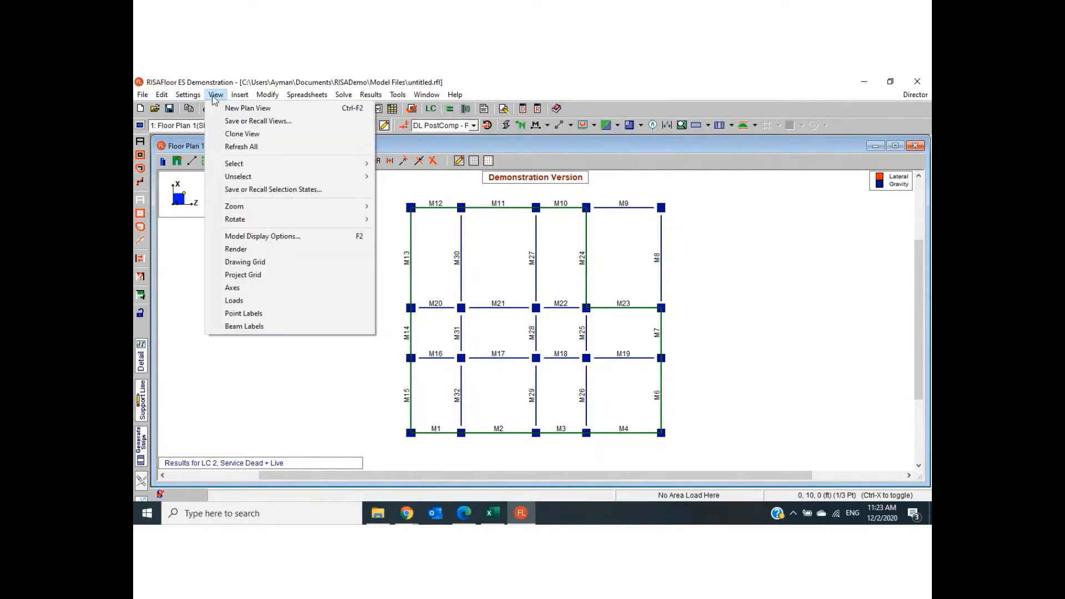
click(216, 96)
click(216, 96)
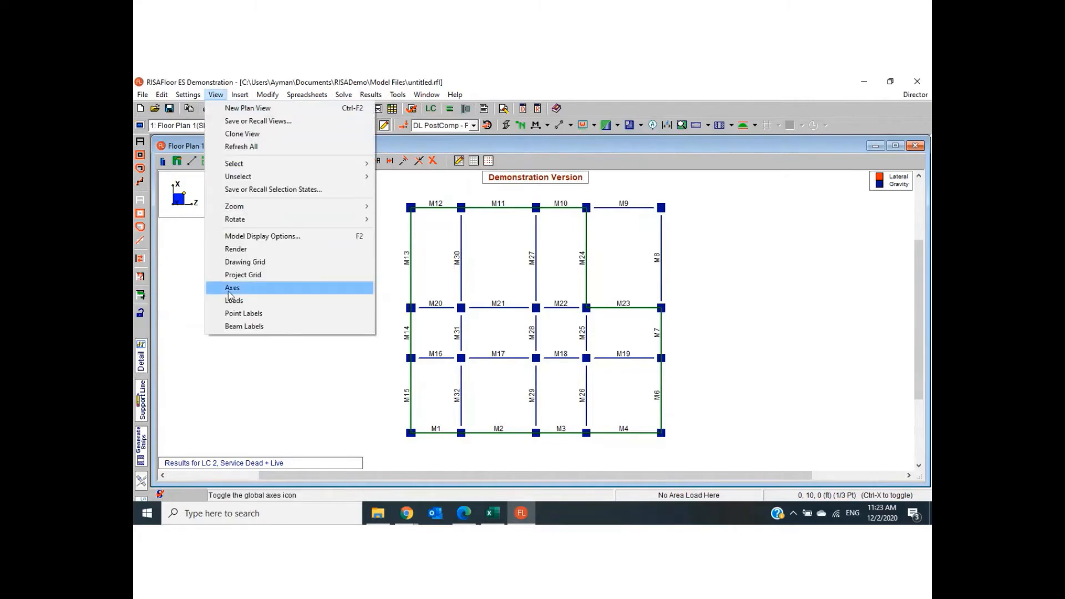
click(237, 327)
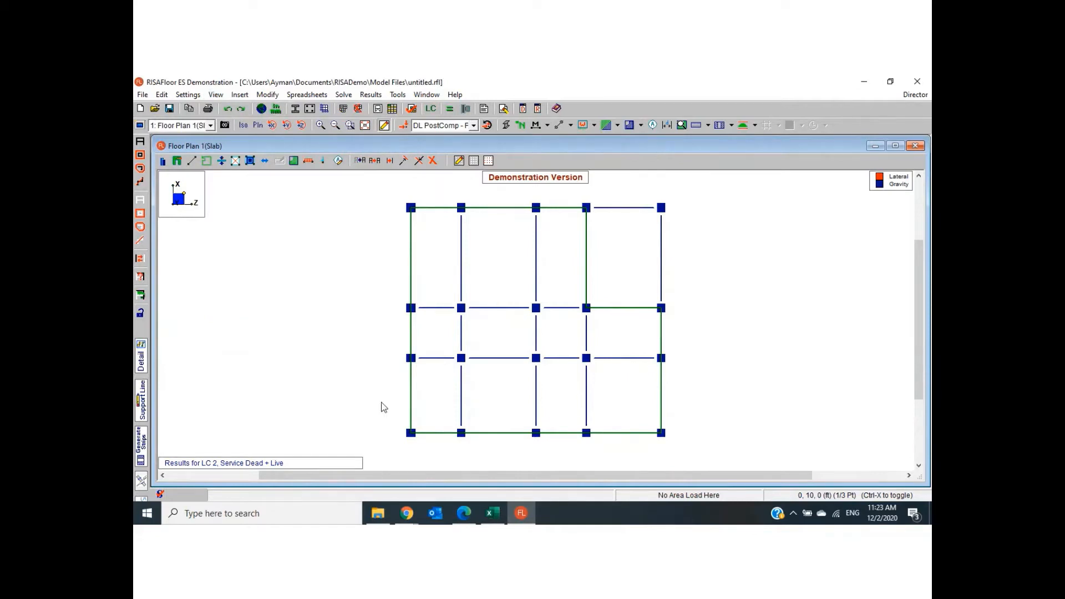
- View the column forces table for dead and other loads, and close it
click(359, 95)
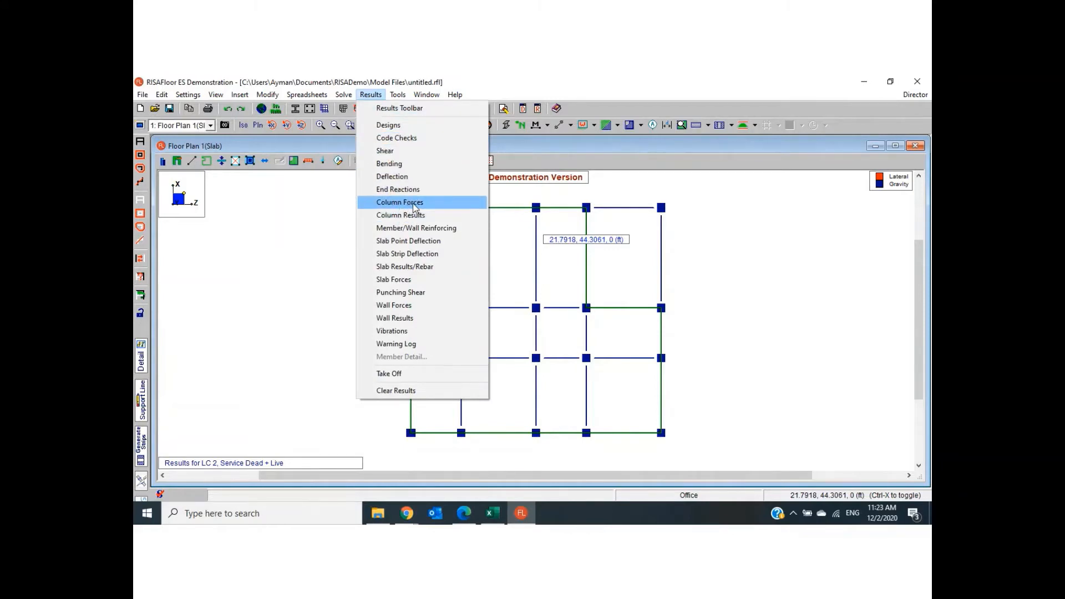
click(413, 203)
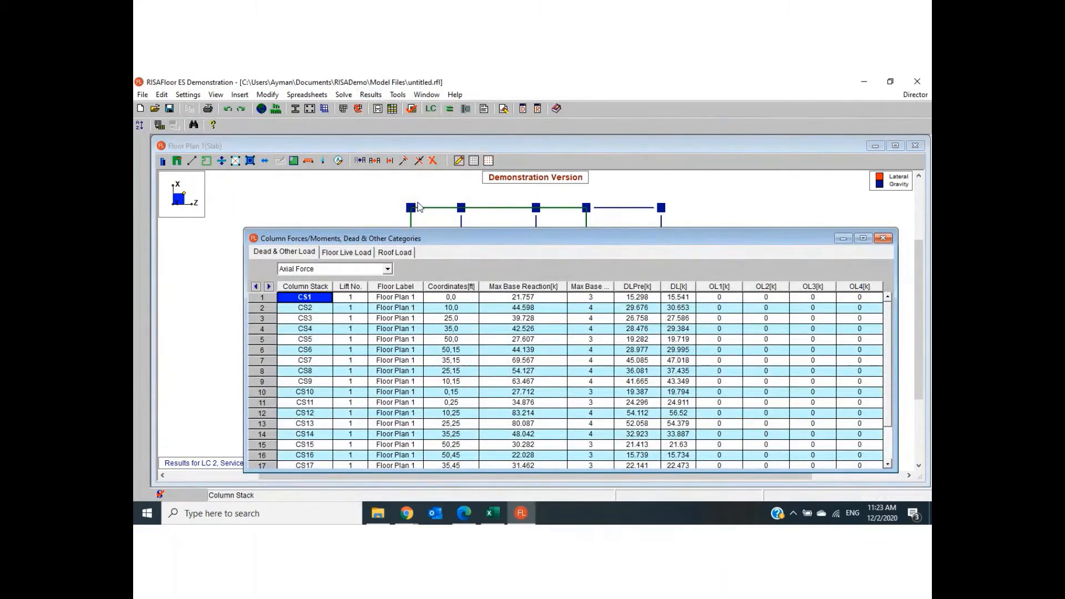
click(884, 238)
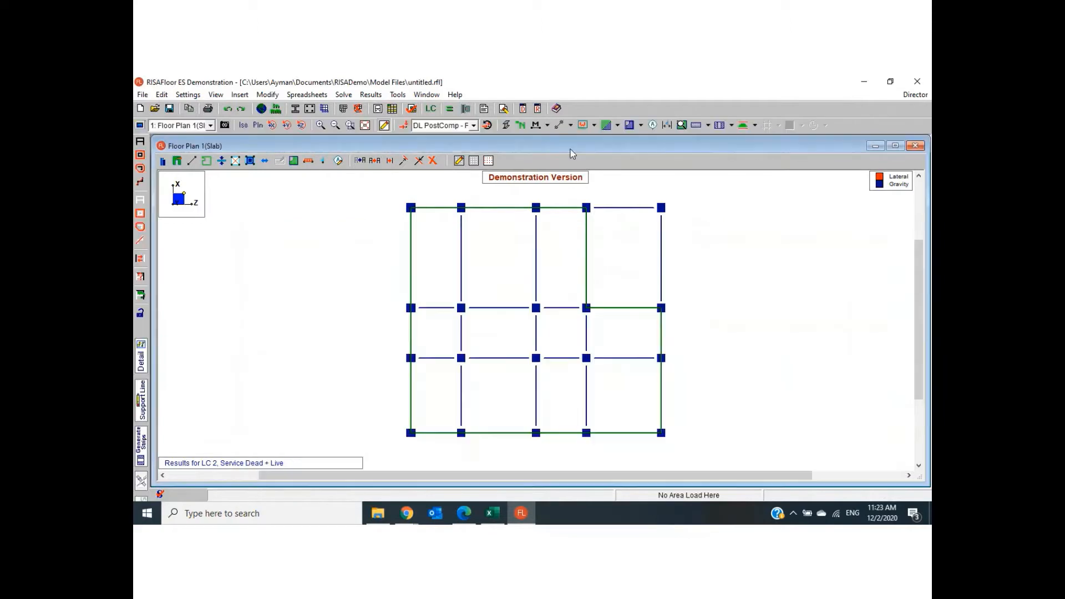
- Review the concrete column code checks in the column results, and close the table
click(373, 95)
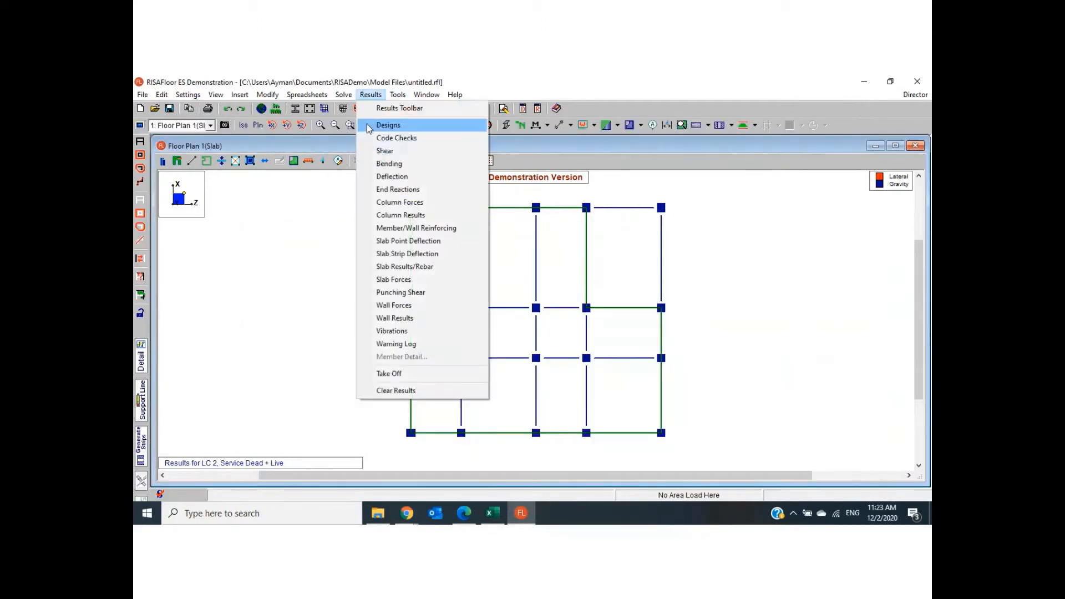
click(391, 214)
click(413, 269)
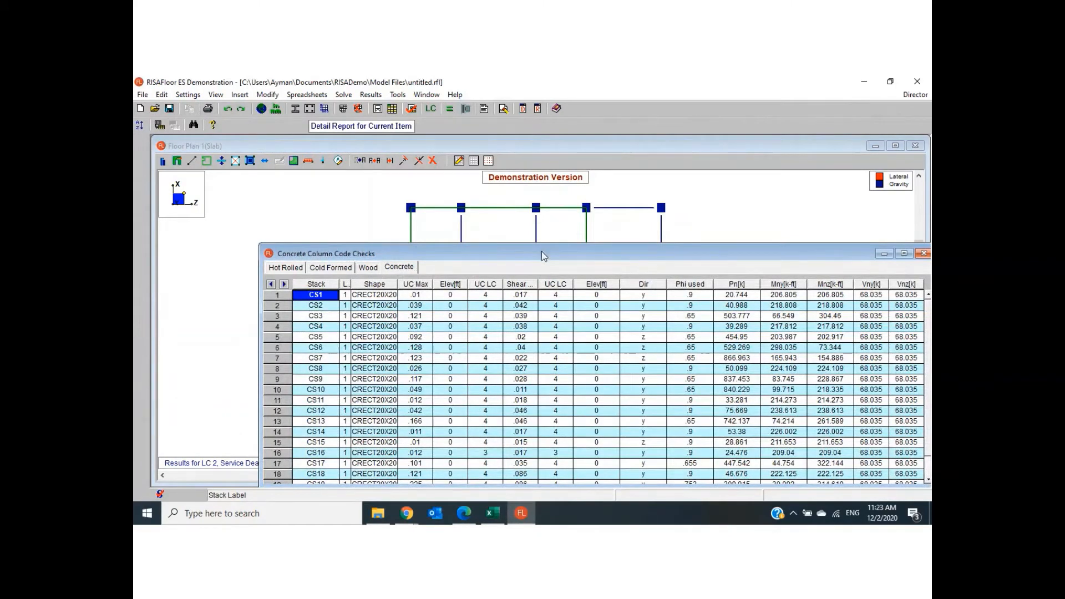
drag(542, 251, 419, 178)
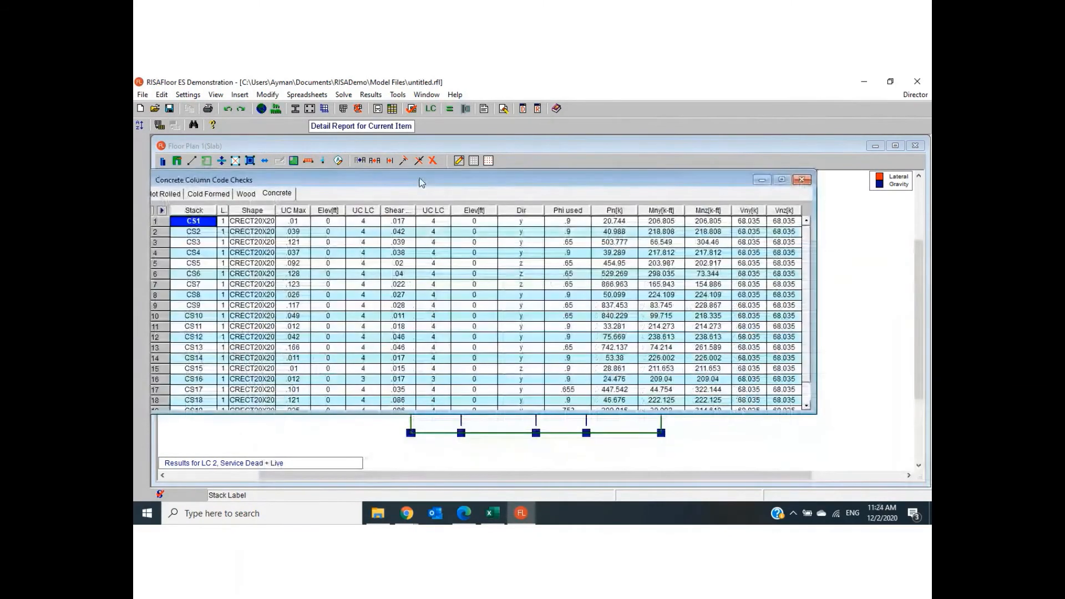
click(802, 179)
- Examine the beam end reactions for Floor Plan 1, and close the table
click(371, 95)
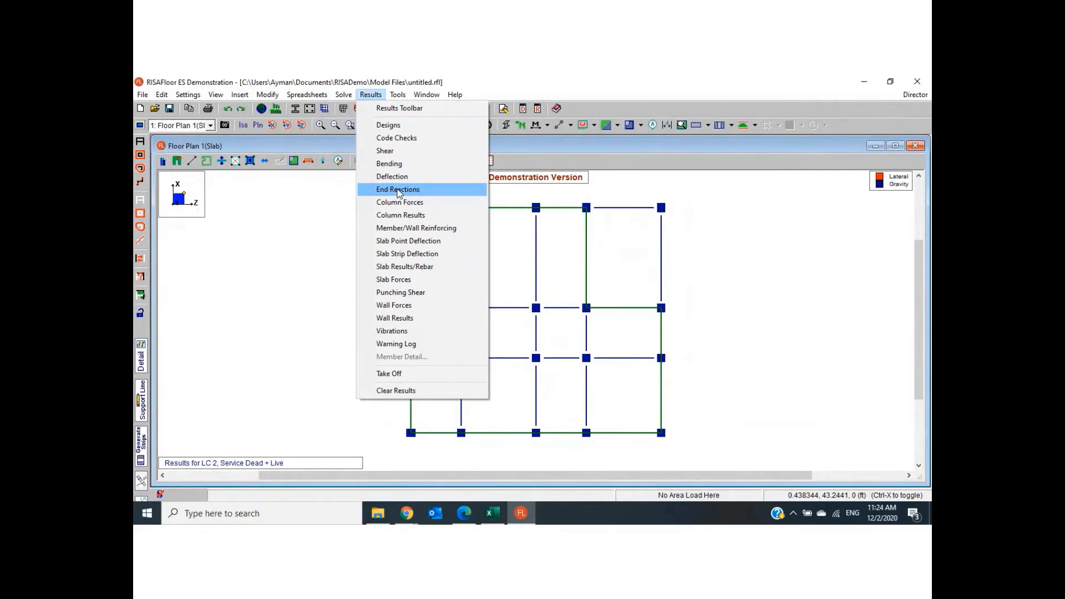
click(398, 189)
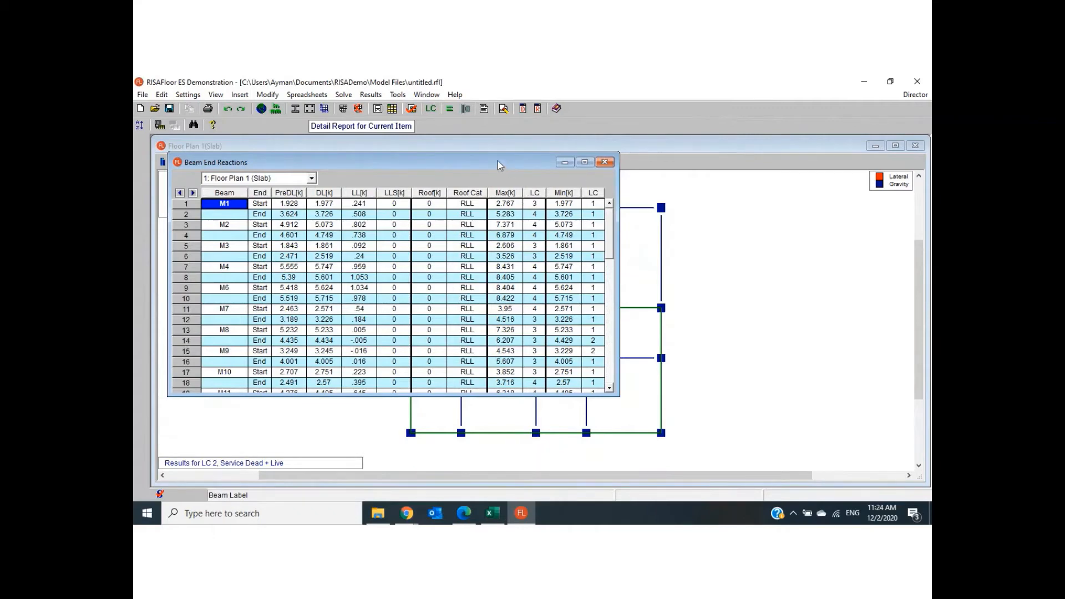
drag(498, 161, 663, 212)
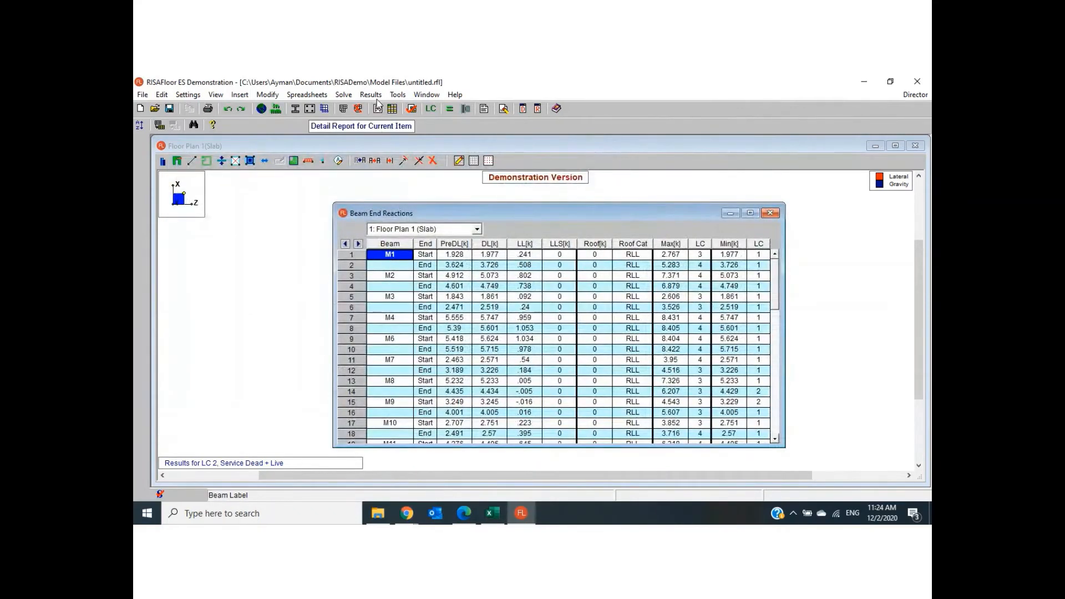
click(372, 96)
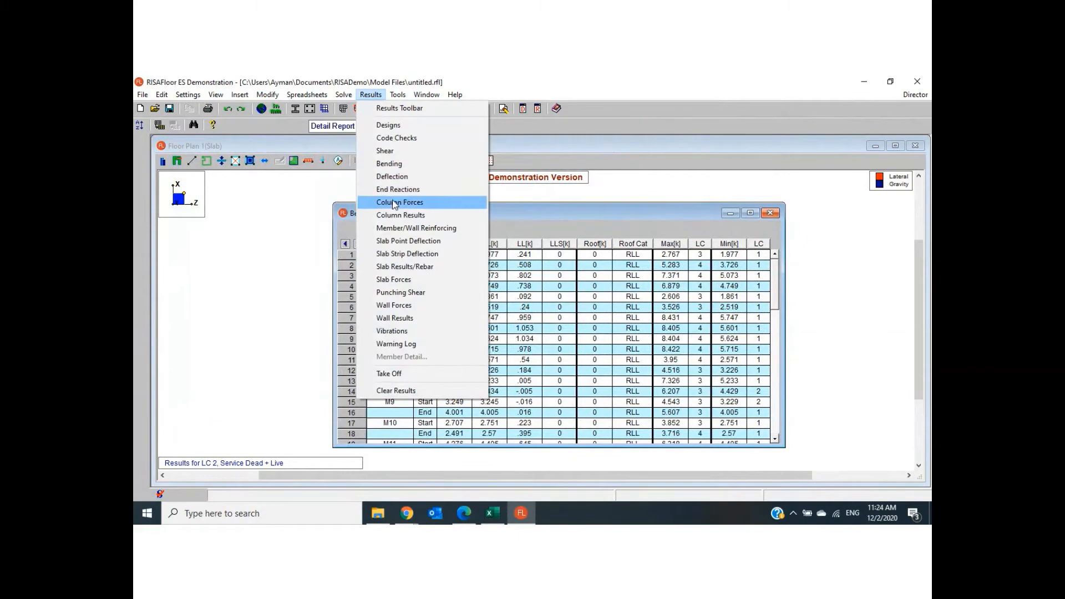
click(626, 215)
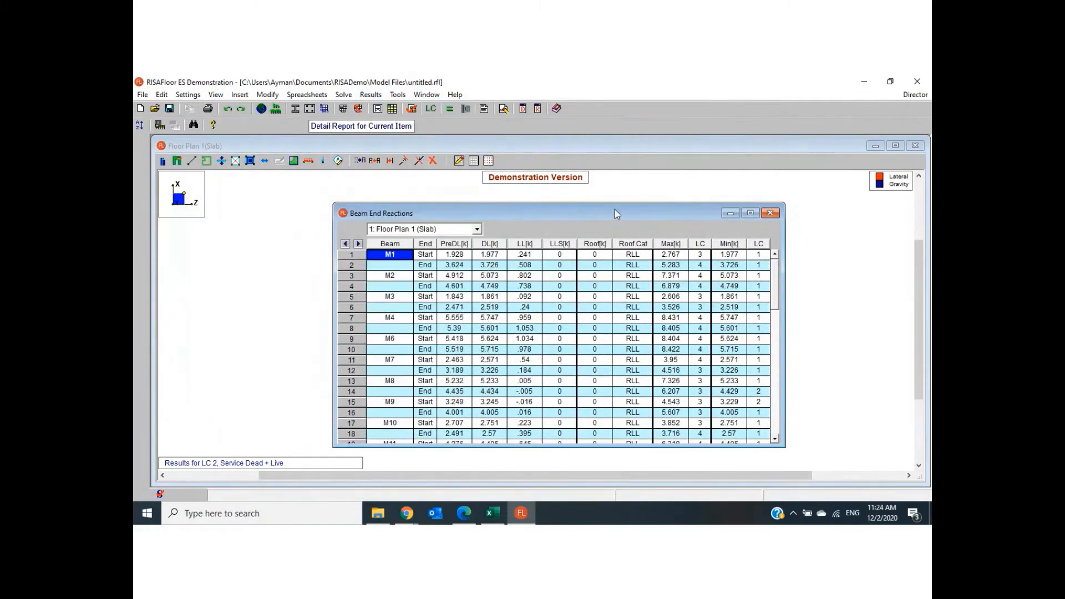
drag(615, 214, 570, 140)
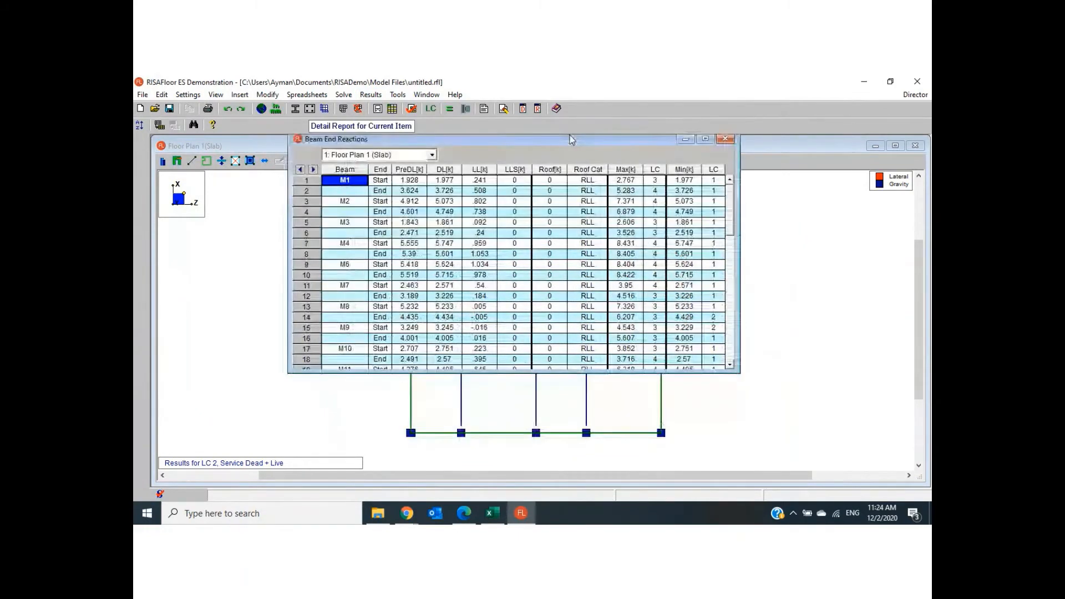
click(725, 140)
click(370, 95)
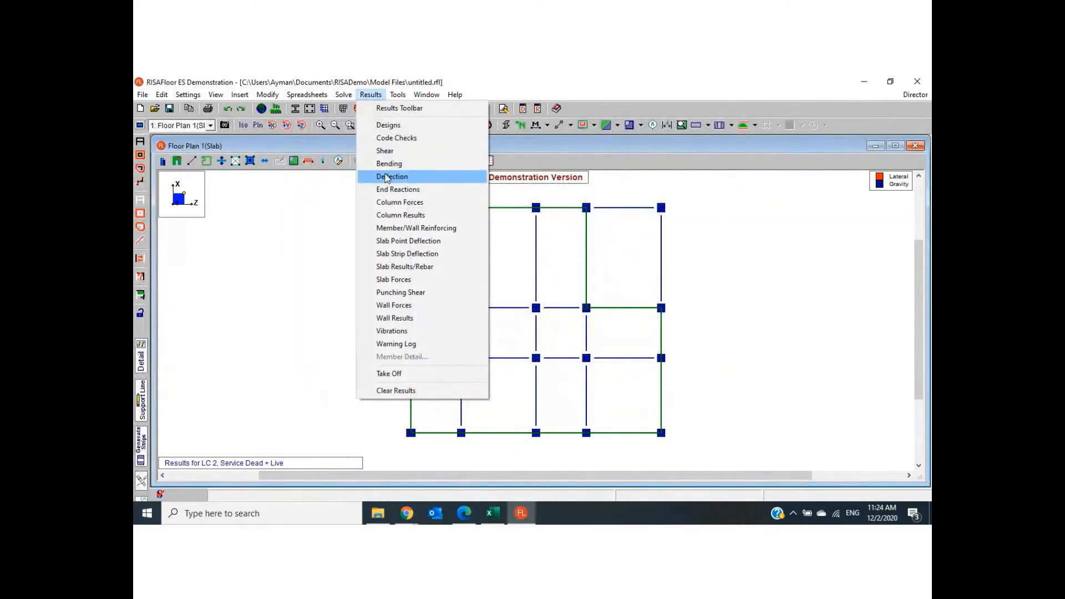
click(393, 191)
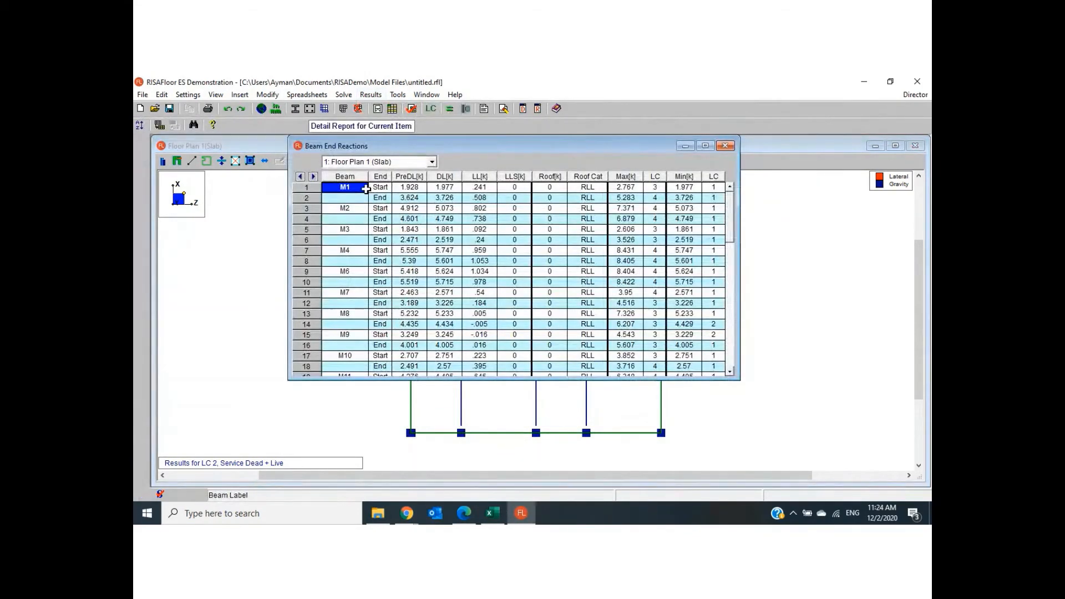
click(726, 146)
- Open the column forces table and check the dead and floor live axial loads of column stack CS1
click(371, 95)
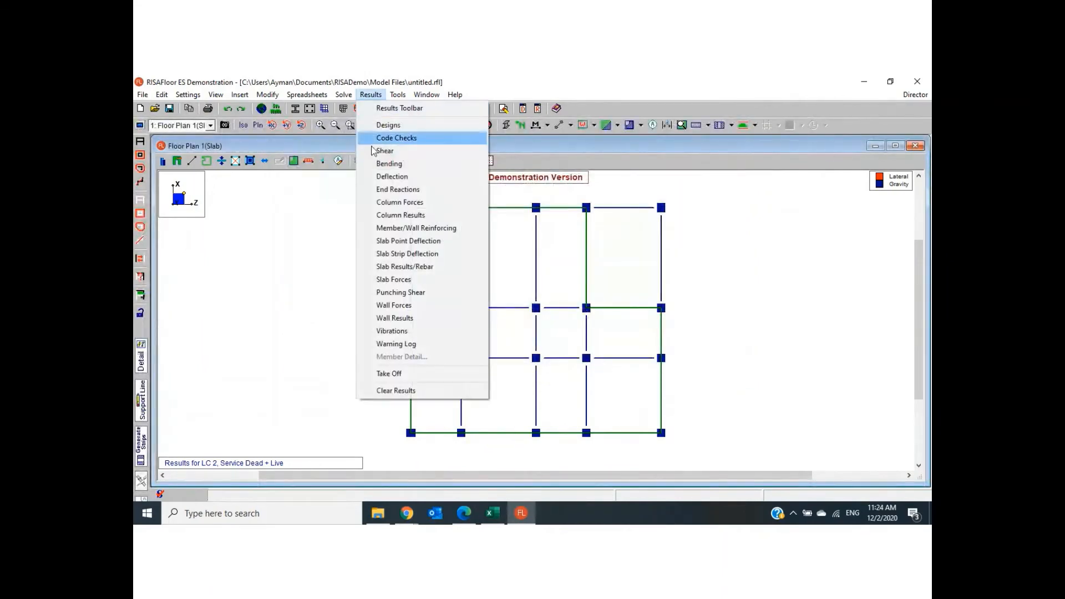
click(392, 203)
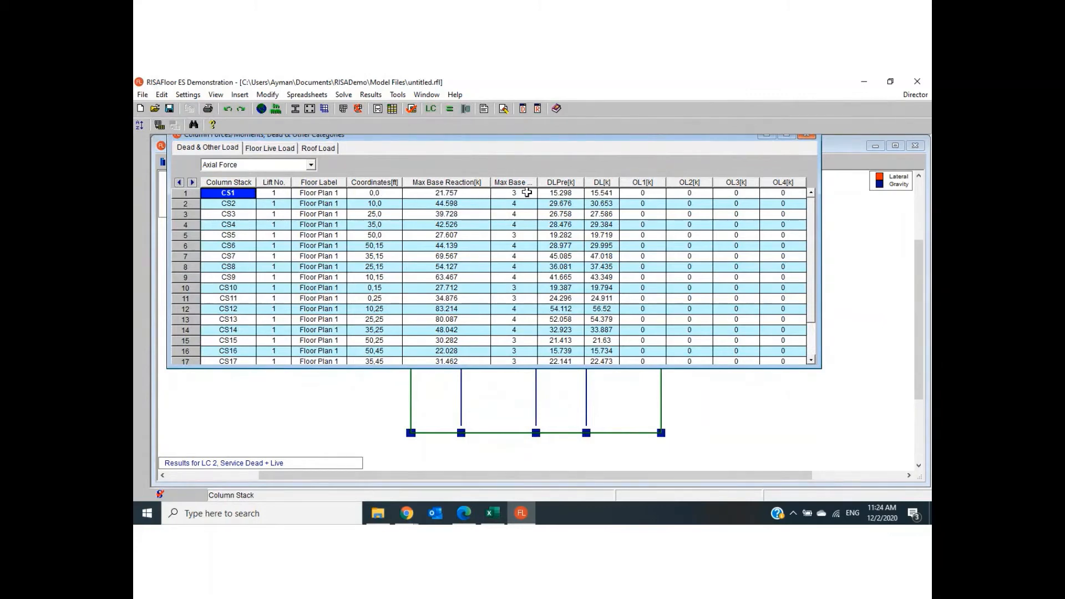
click(591, 193)
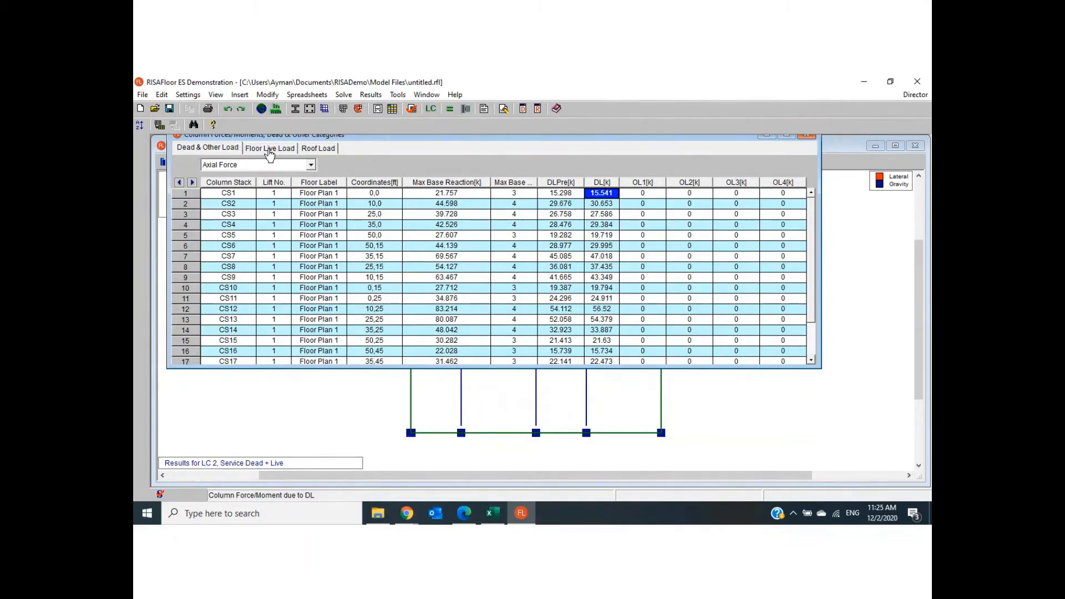
click(269, 151)
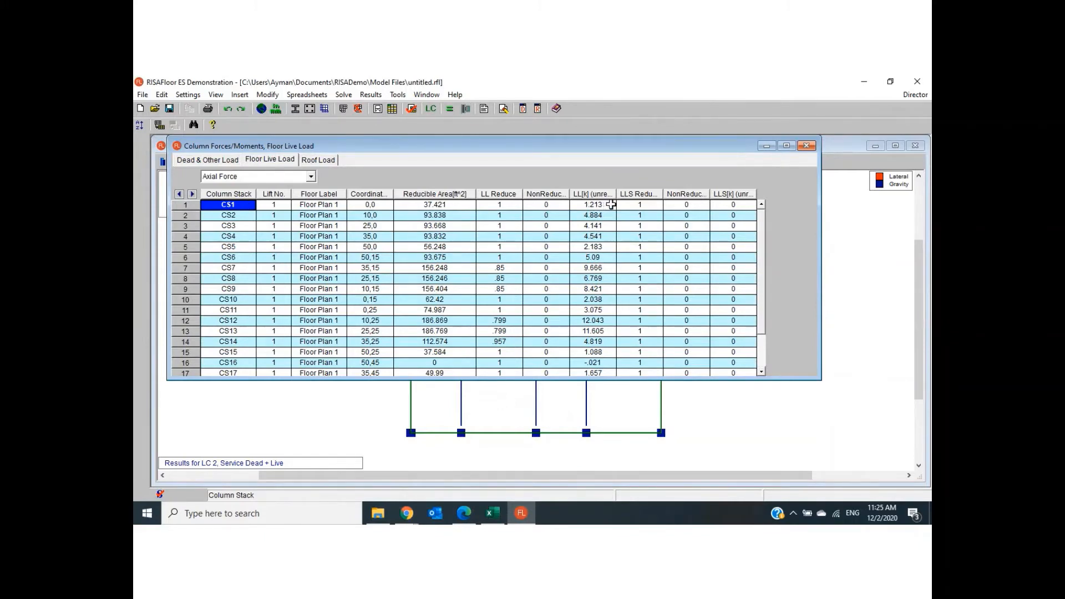
click(609, 205)
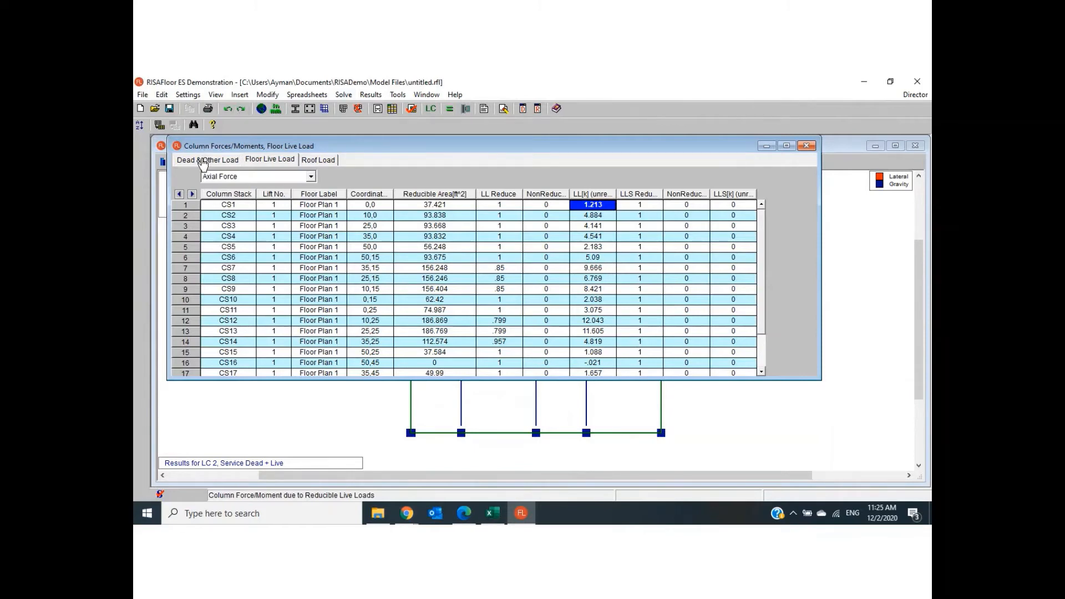
- Check the dead and floor live axial loads of column stack CS2, and close the column forces table
click(203, 161)
click(222, 216)
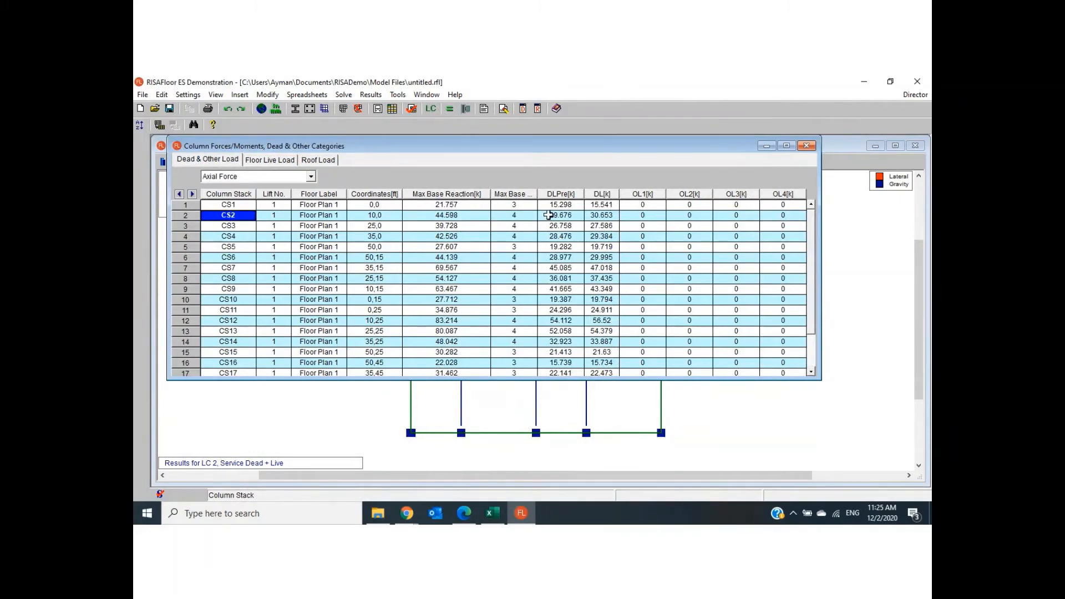
click(593, 217)
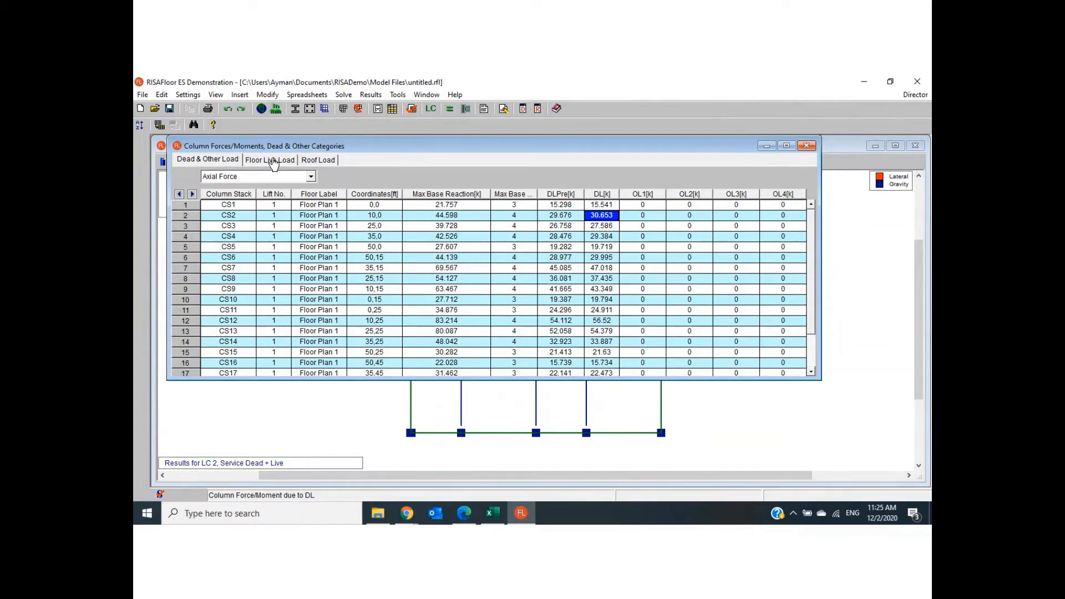
click(271, 160)
click(233, 215)
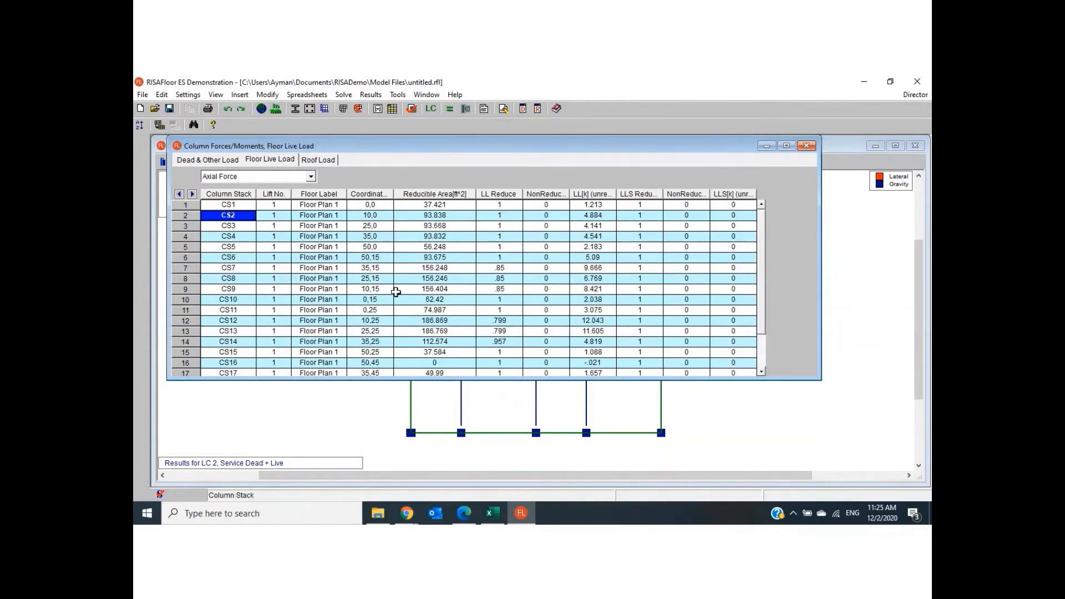
click(585, 216)
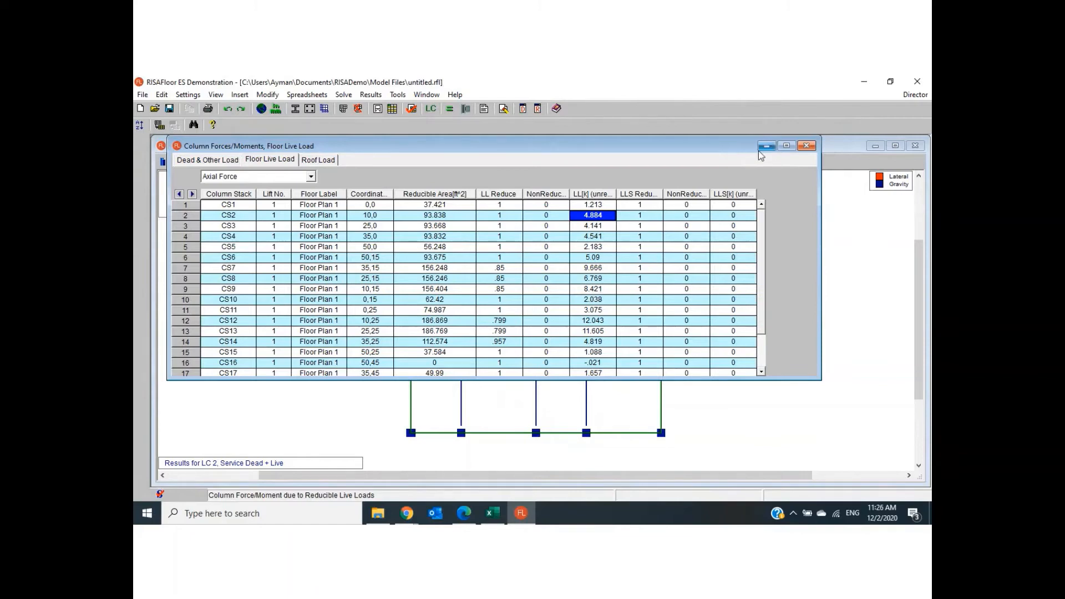
click(205, 161)
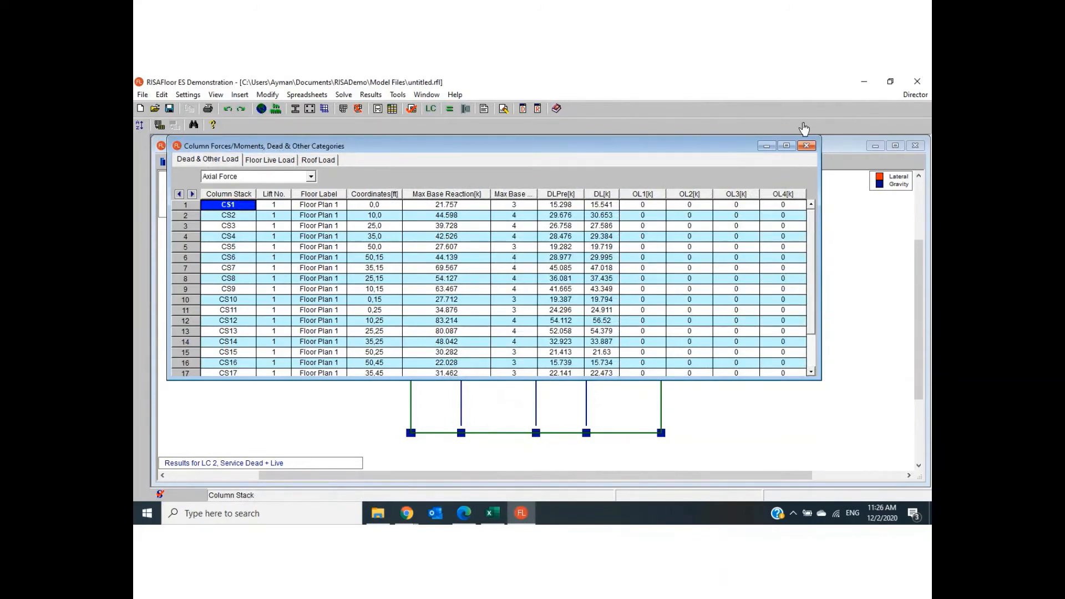
click(806, 146)
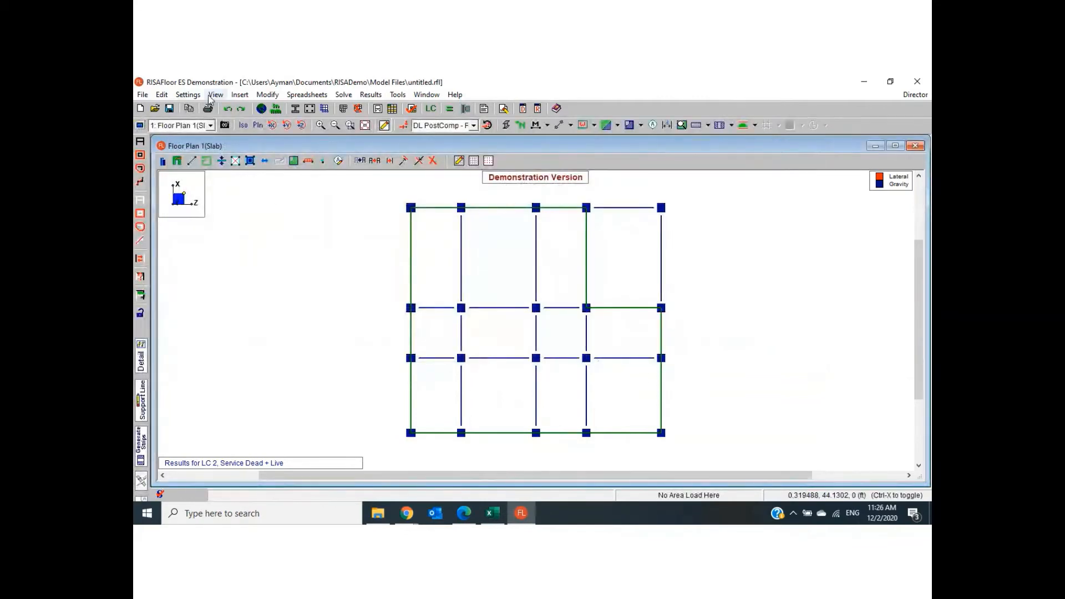
- Display the slab's points and their labels on Floor Plan 1, and hide them again
click(216, 95)
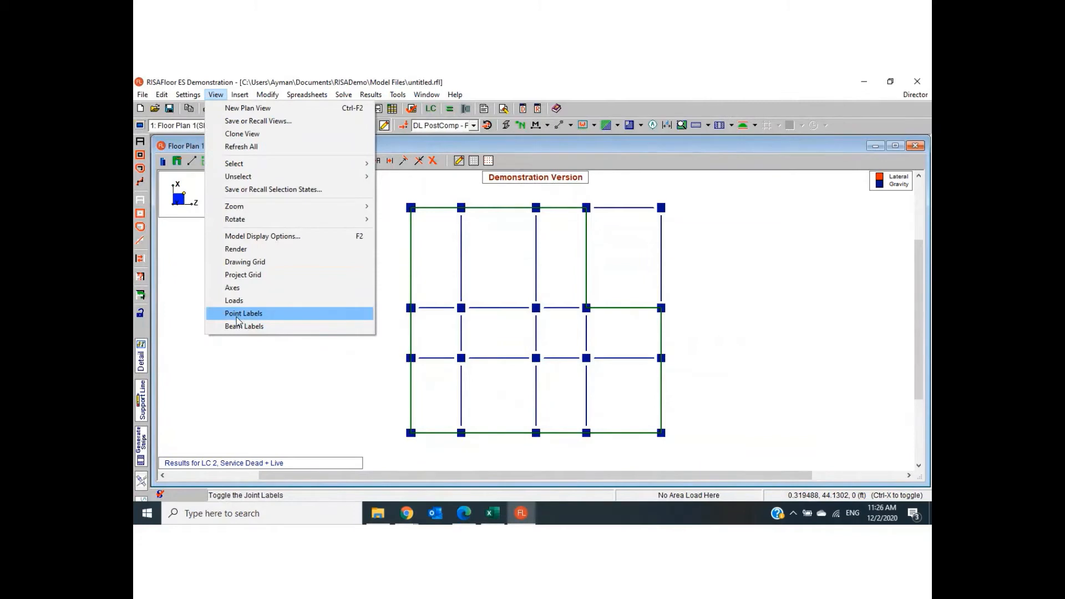
click(253, 315)
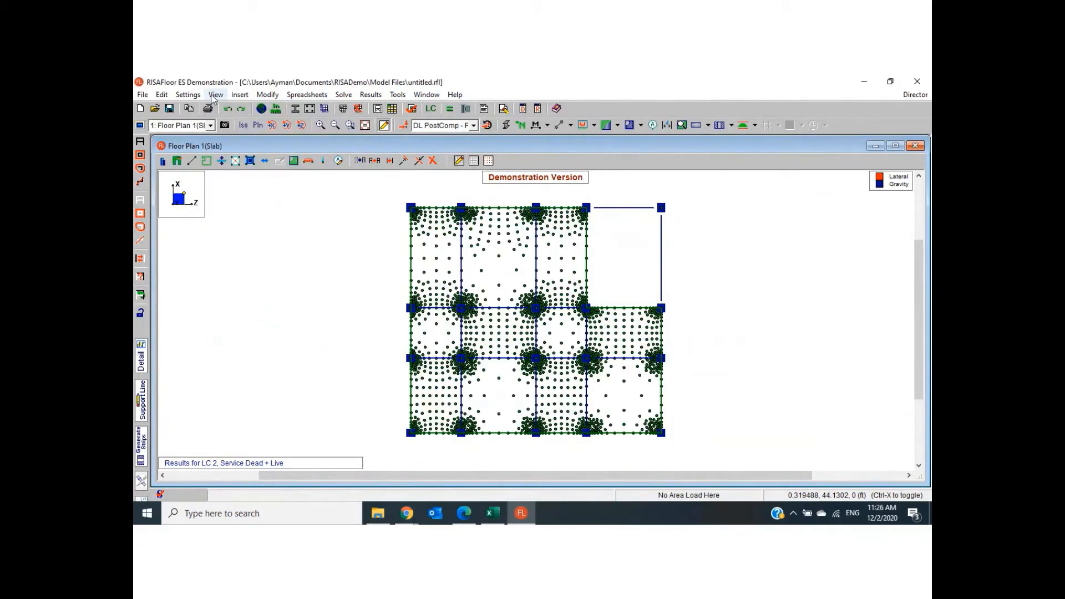
click(214, 97)
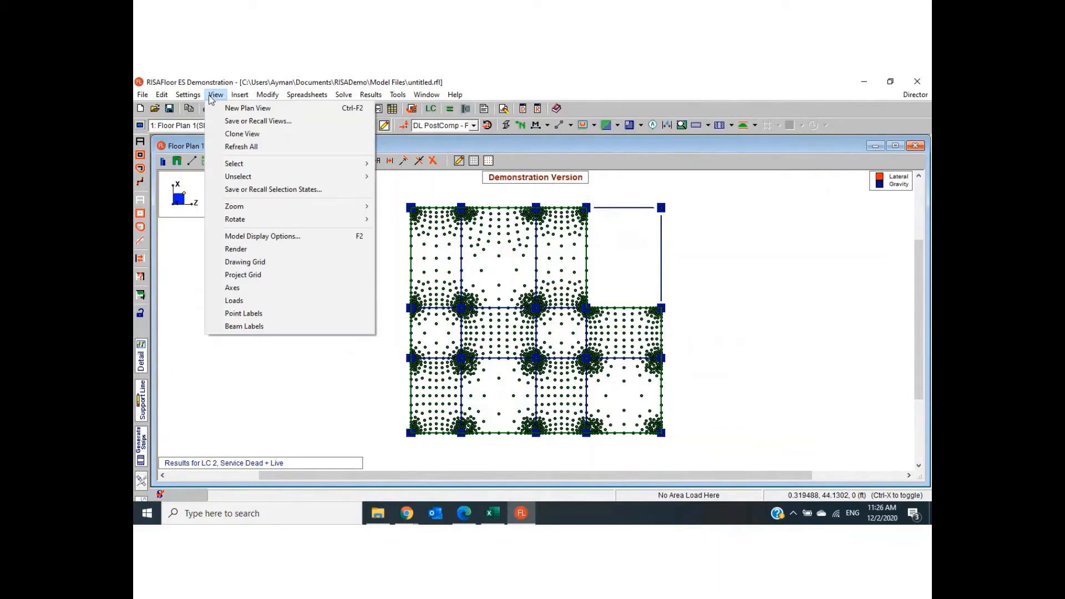
click(244, 314)
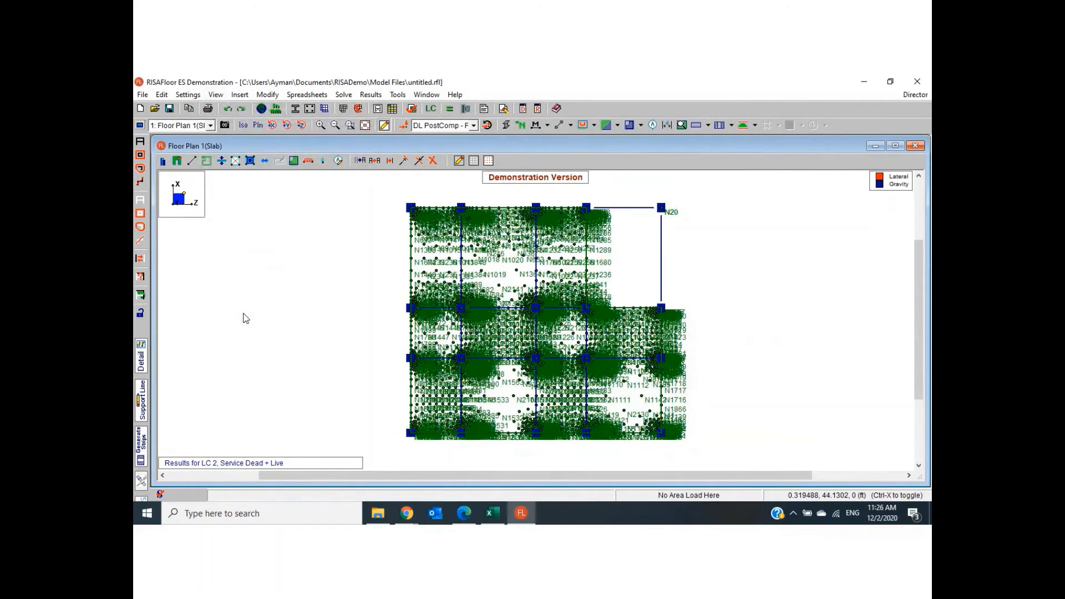
click(215, 97)
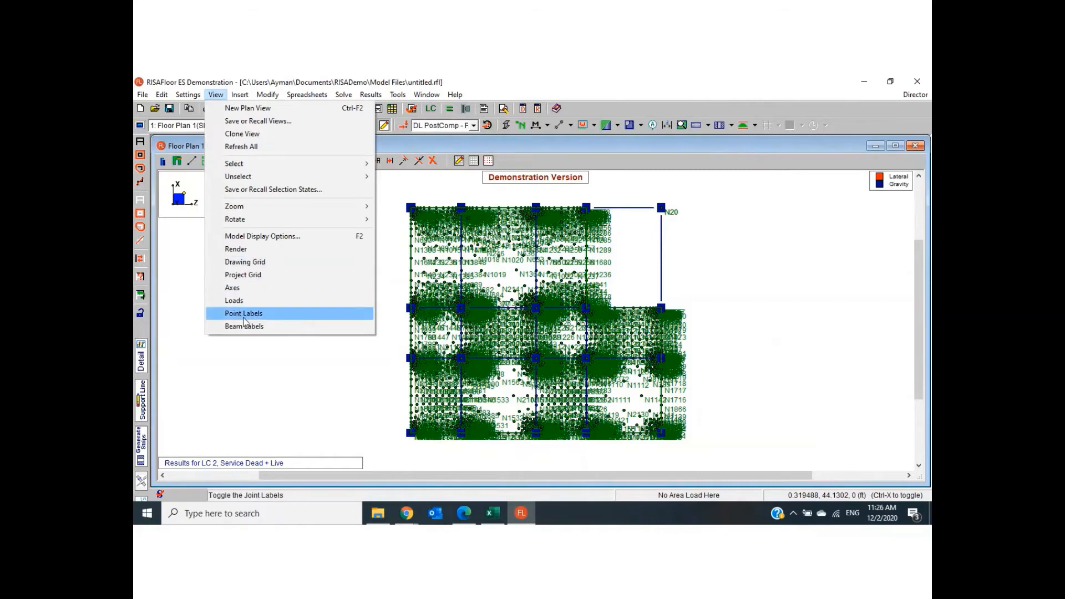
click(244, 315)
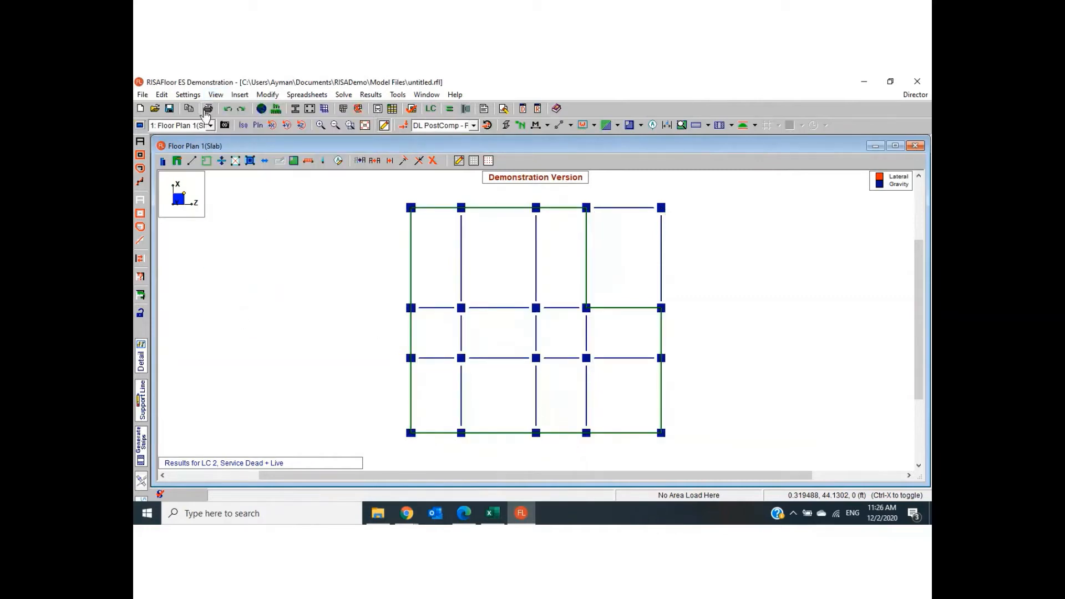
- Display the point labels on Floor Plan 1 again and examine them around the interior columns
click(215, 95)
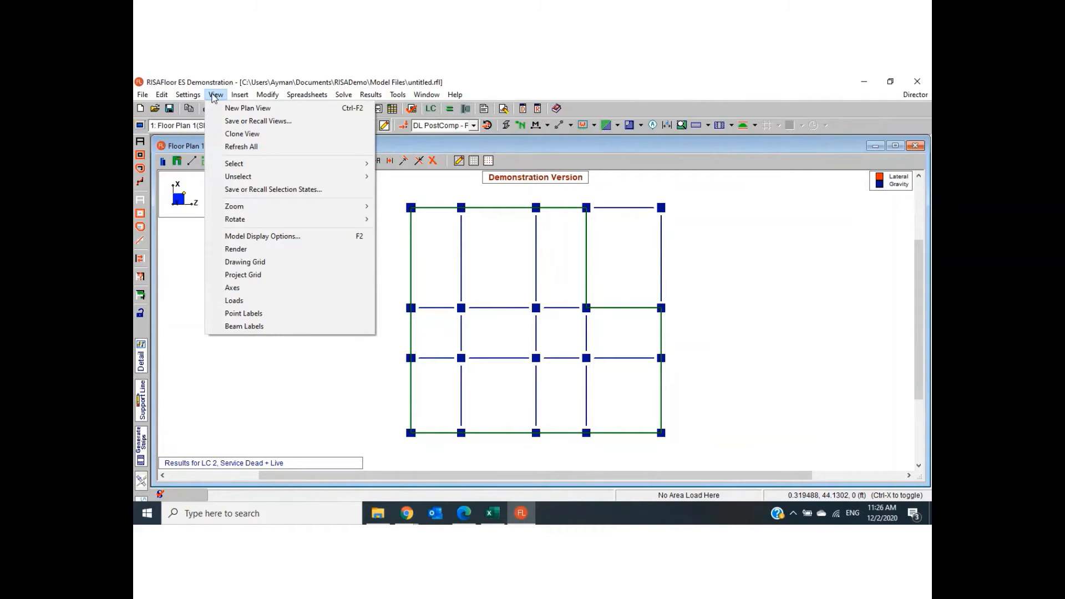
click(260, 314)
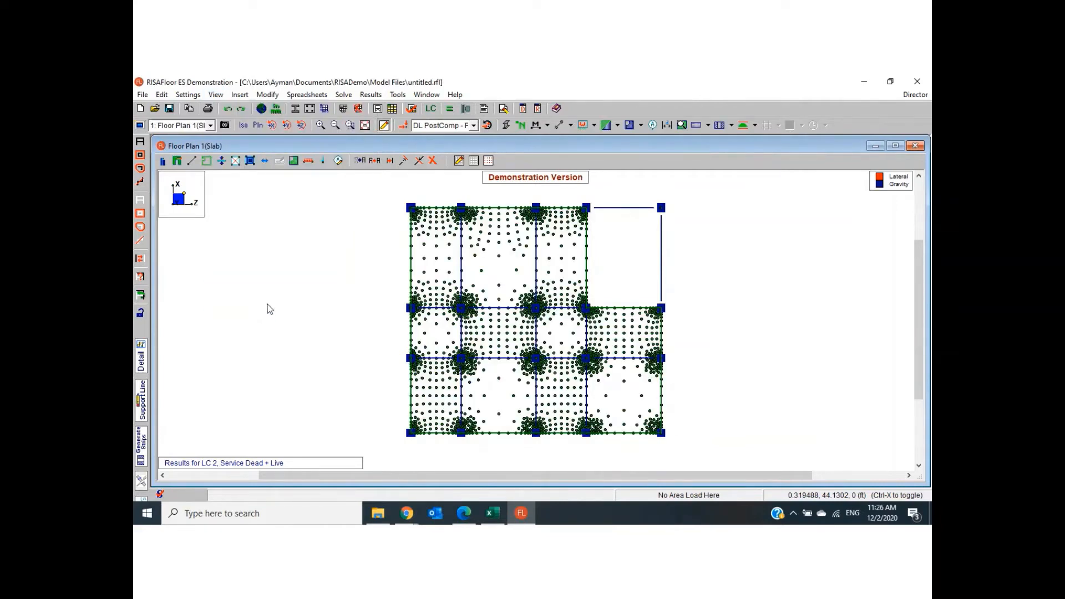
click(216, 94)
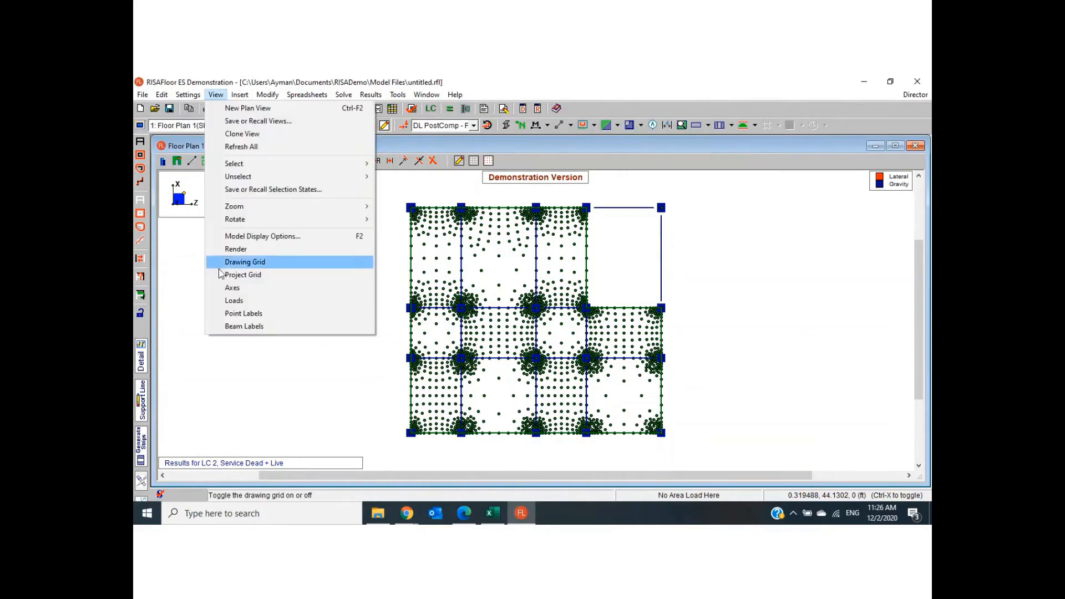
click(239, 314)
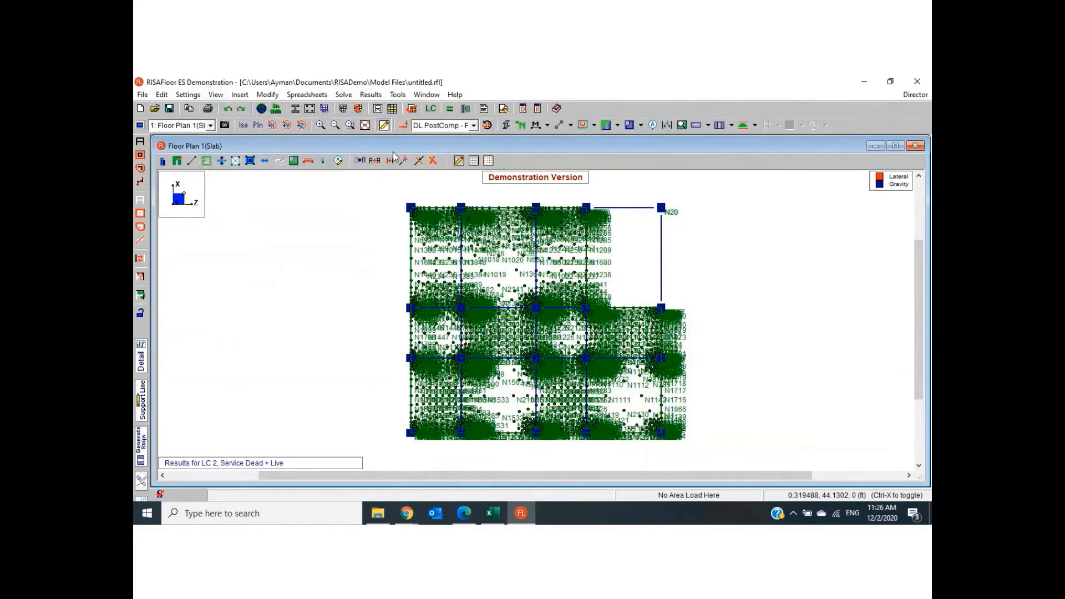
click(320, 125)
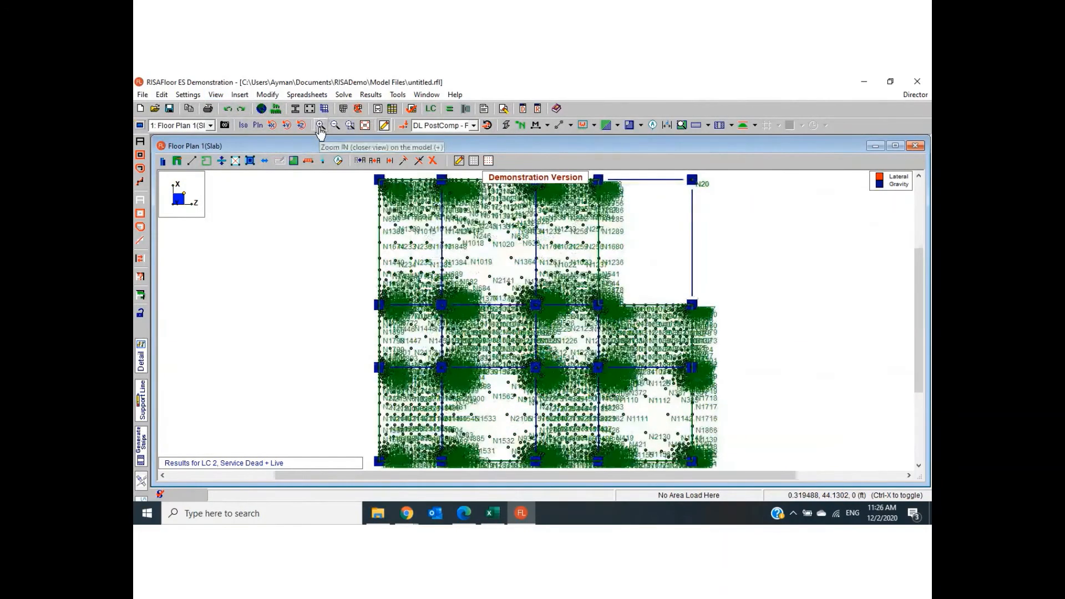
click(320, 125)
click(320, 126)
click(320, 126)
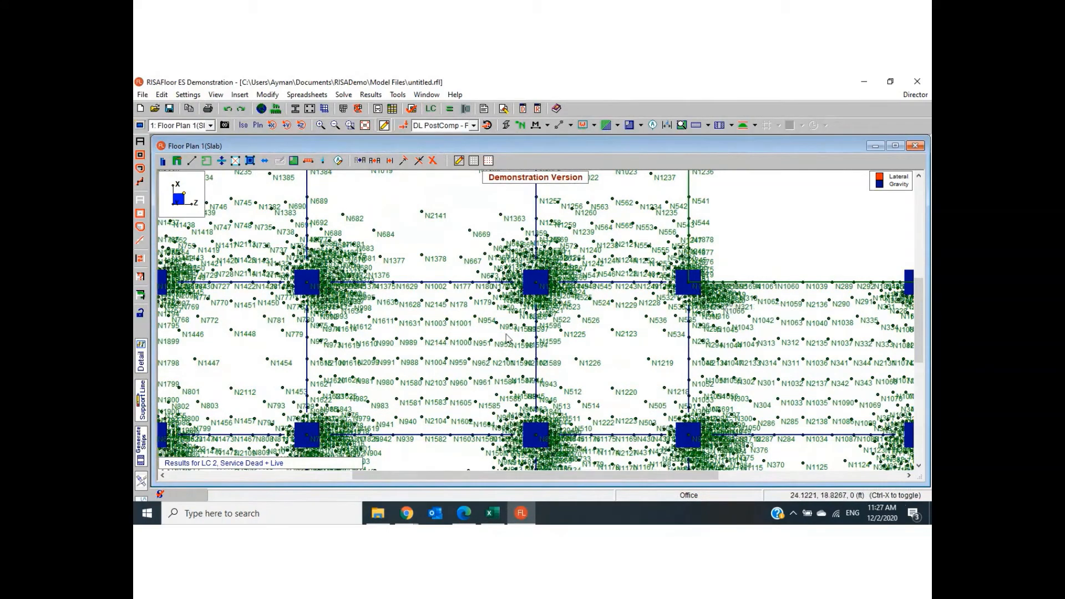
- Hide the slab's points and labels, with the whole floor plan back in view
click(336, 127)
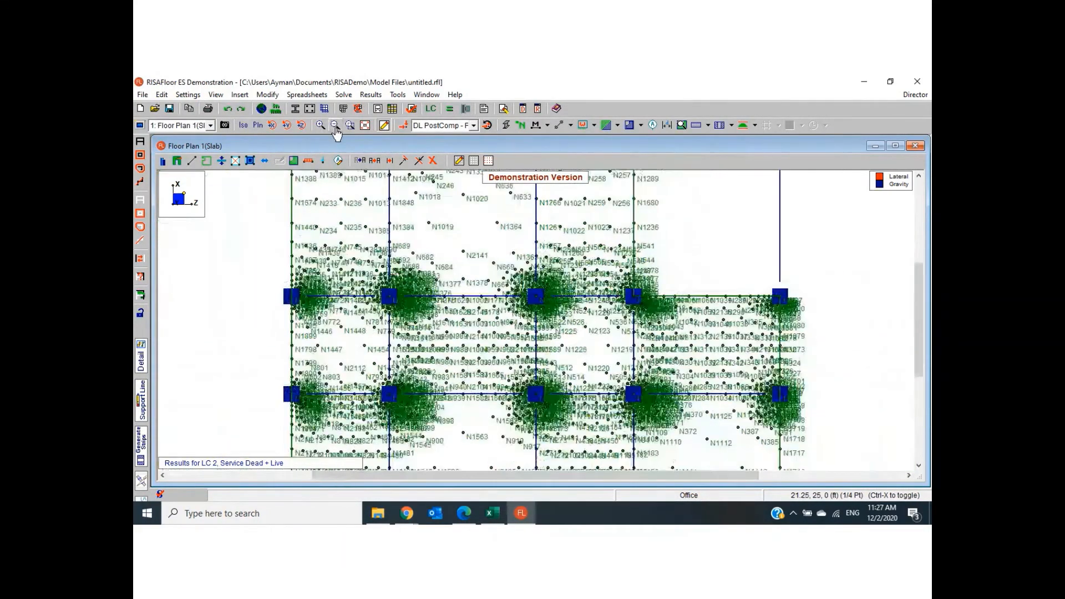
click(335, 127)
click(336, 126)
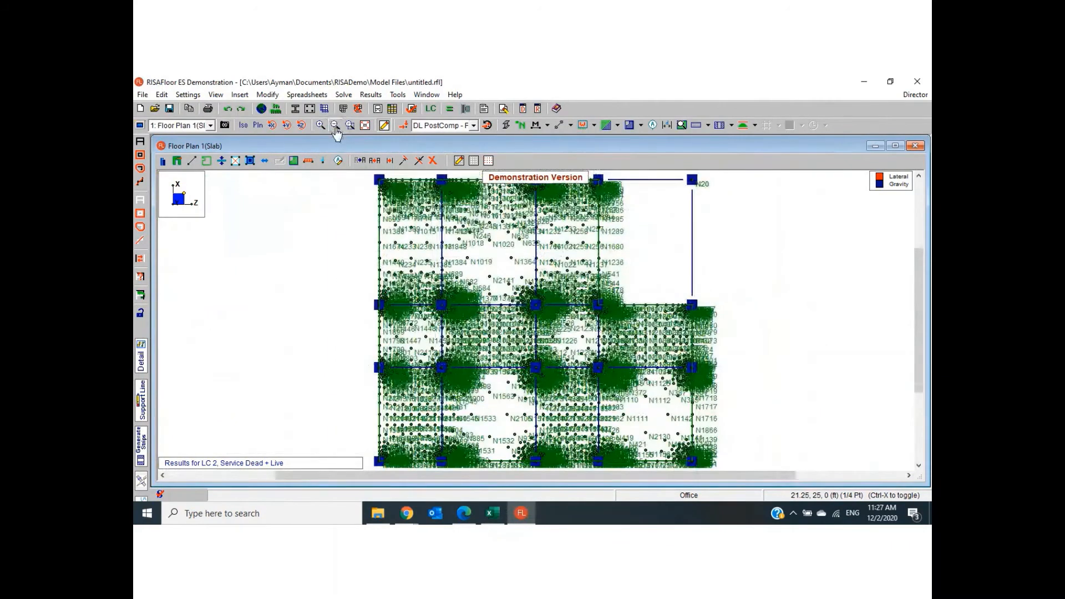
click(336, 127)
click(216, 94)
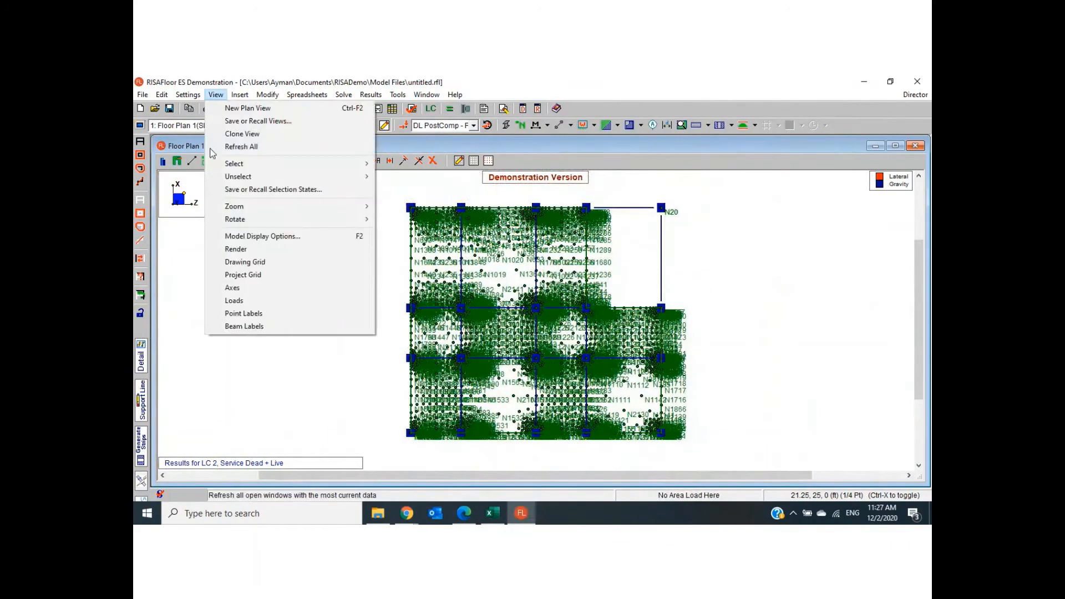
click(232, 313)
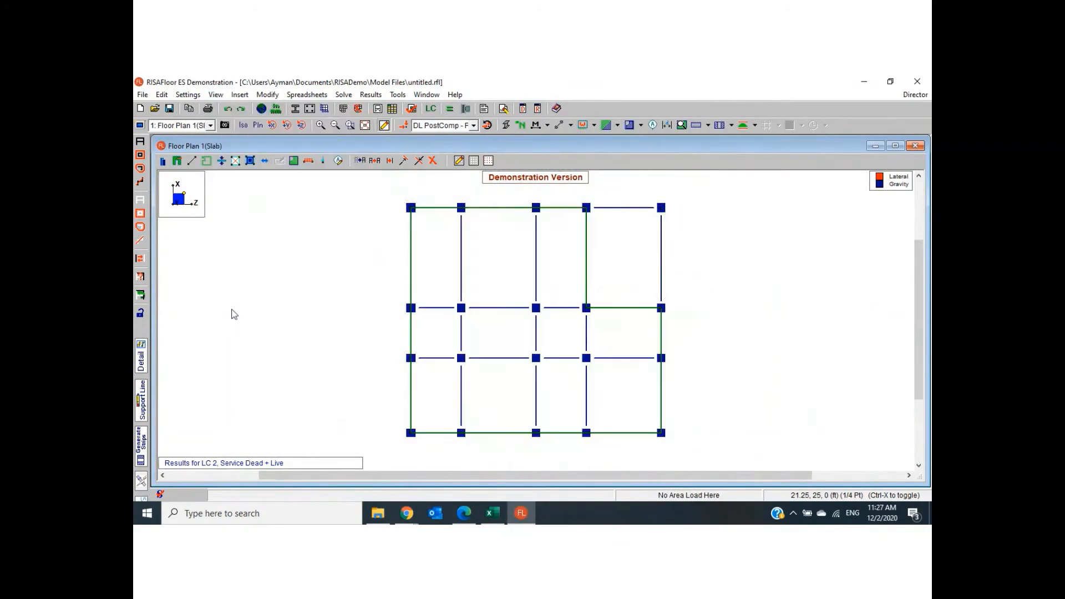
click(216, 95)
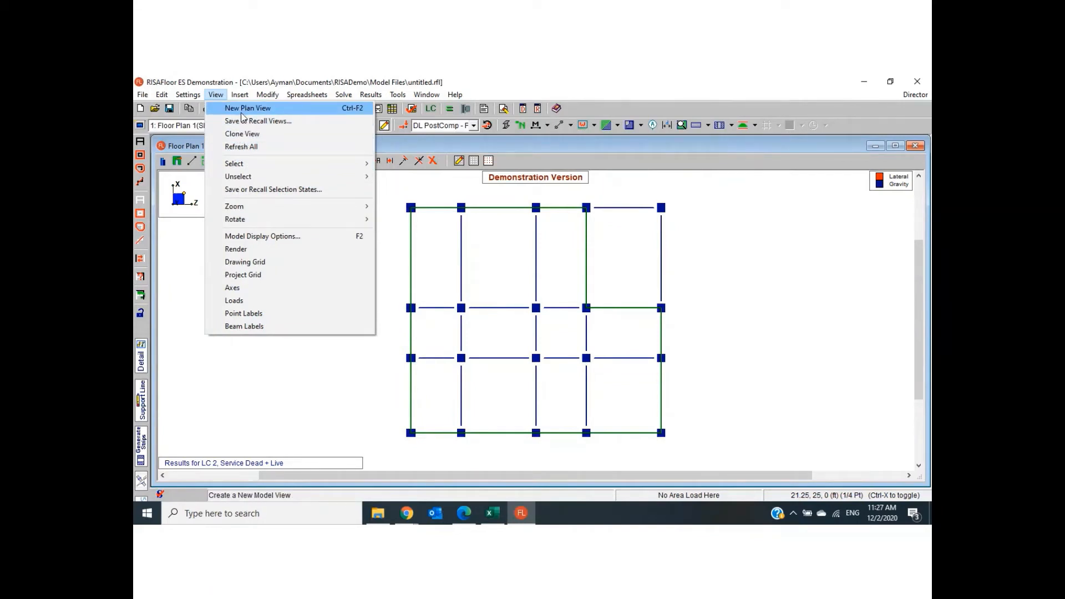
click(715, 342)
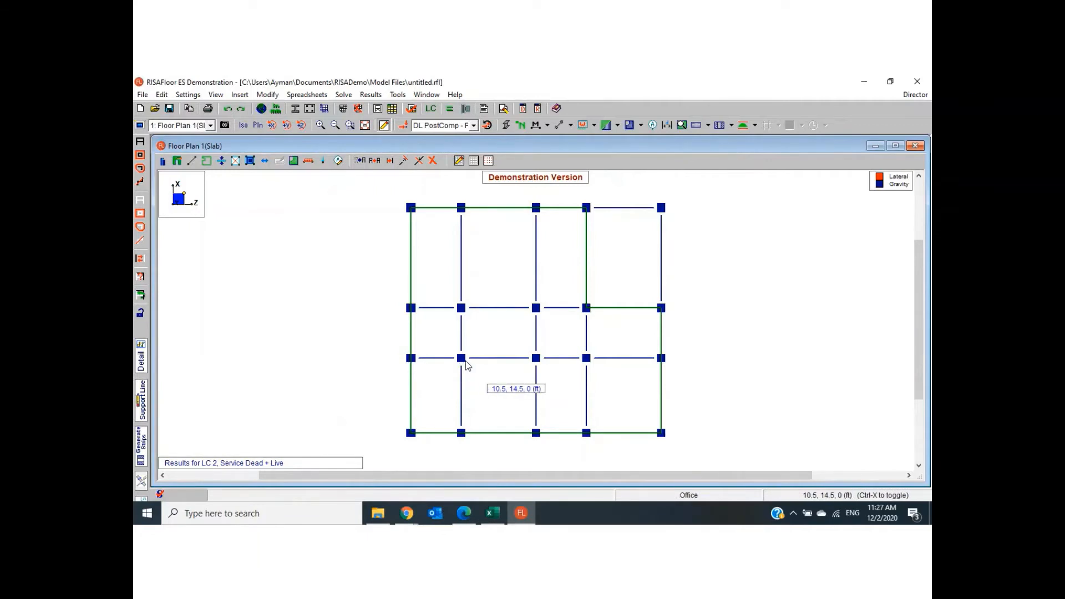
- Switch to the Design of columns workbook in Excel and select the labels CS1 to CS20 on the Columns sheet
click(489, 514)
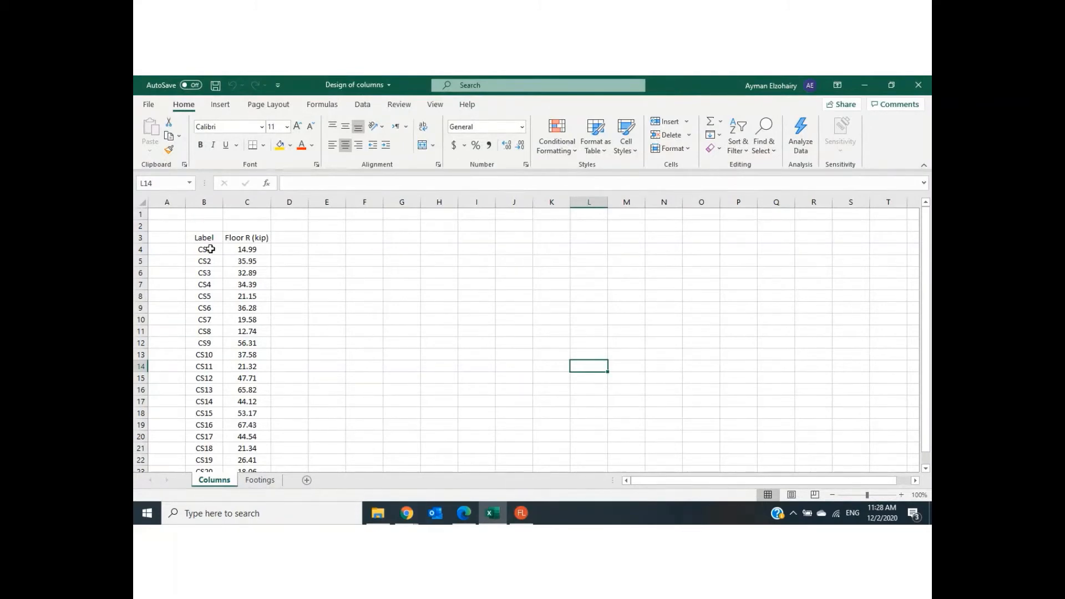
drag(208, 249, 210, 448)
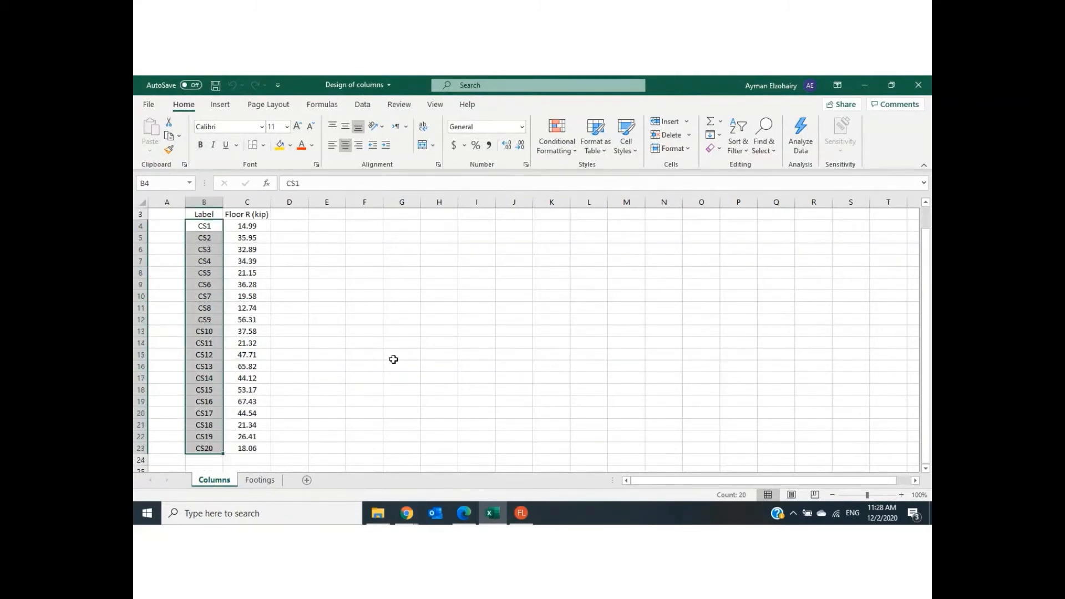
- Switch back to RISAFloor and open the column forces table for dead and other loads
click(521, 514)
click(371, 95)
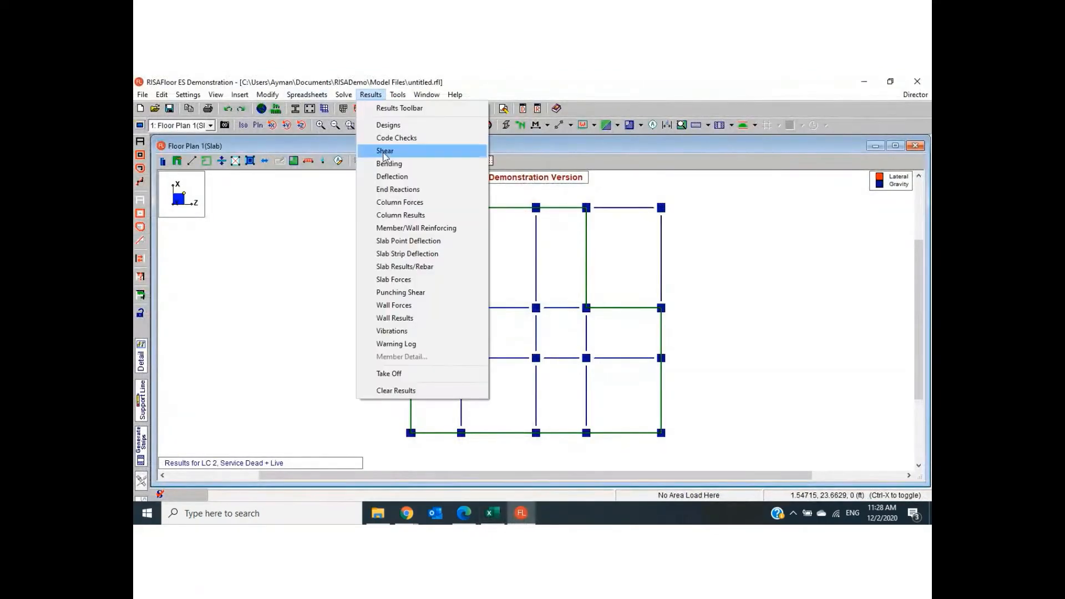
click(399, 203)
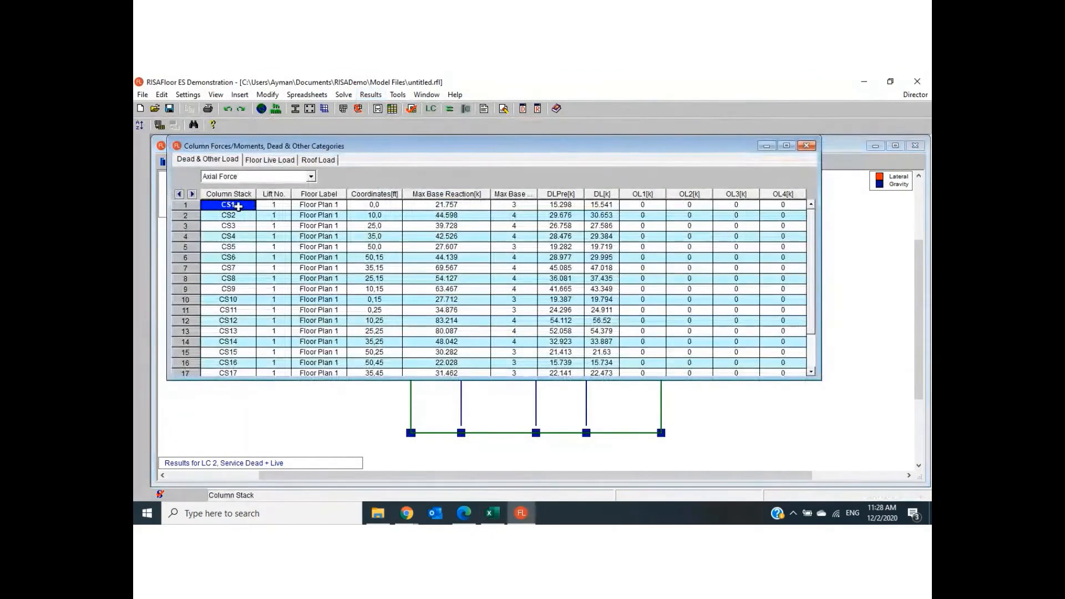
- Try to copy the column stack labels through CS20 from the column forces table
drag(228, 216, 241, 366)
right_click(228, 289)
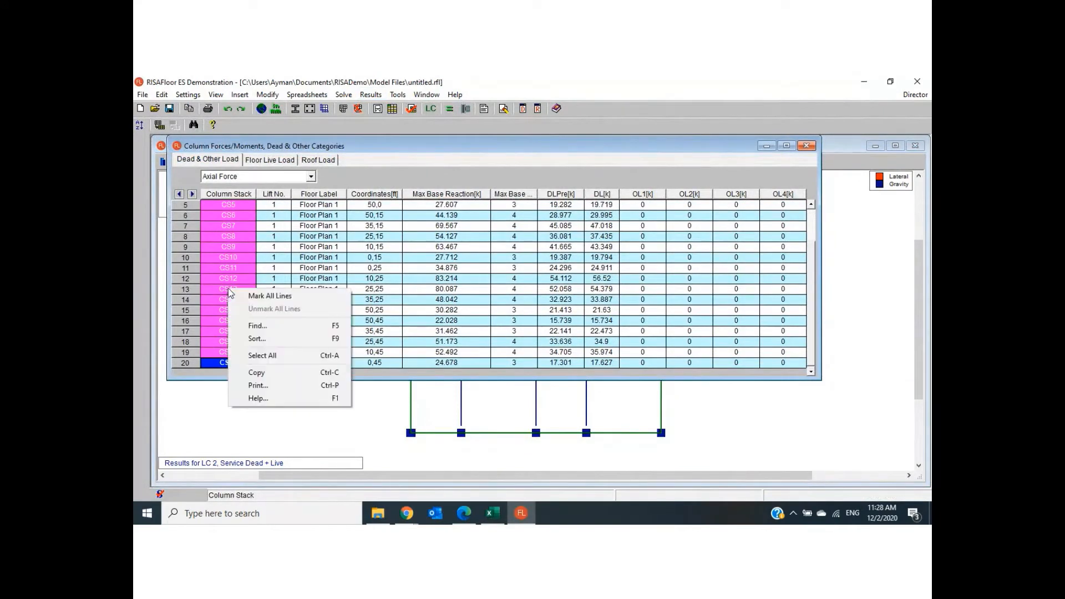
click(248, 372)
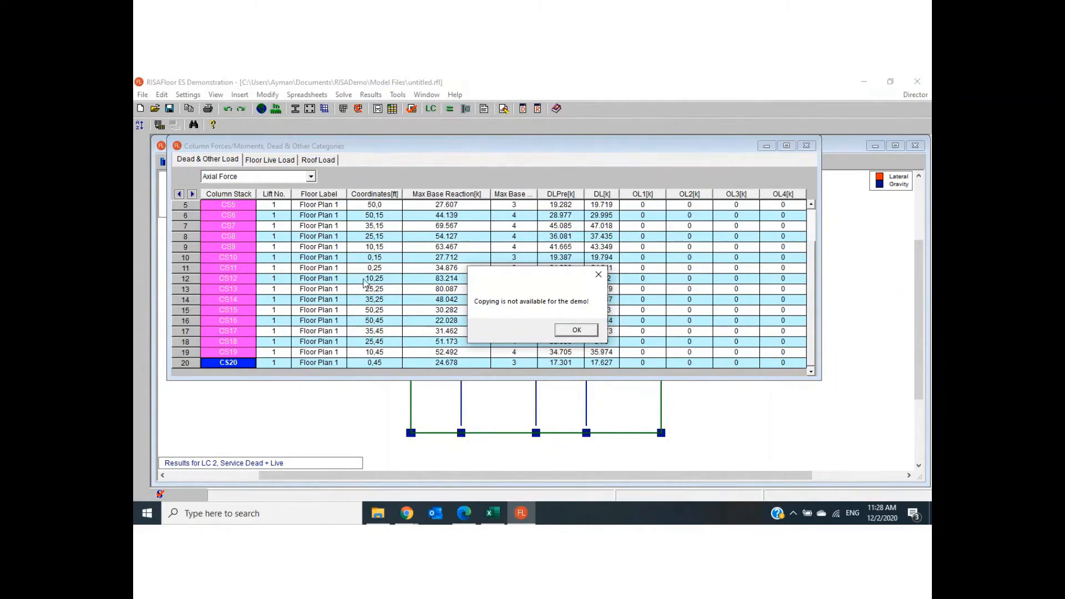
click(577, 330)
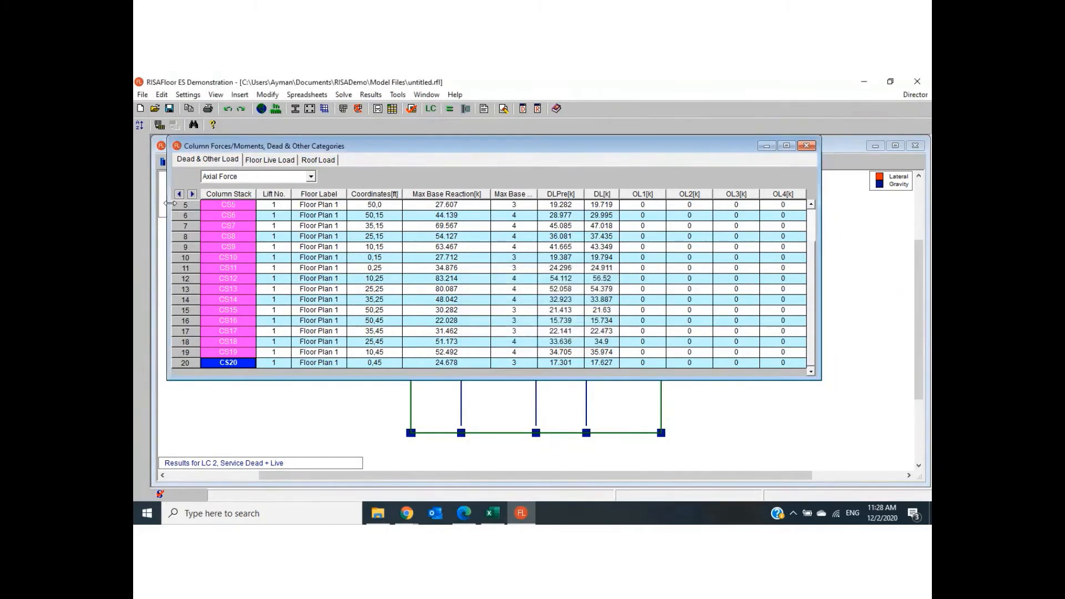
right_click(221, 246)
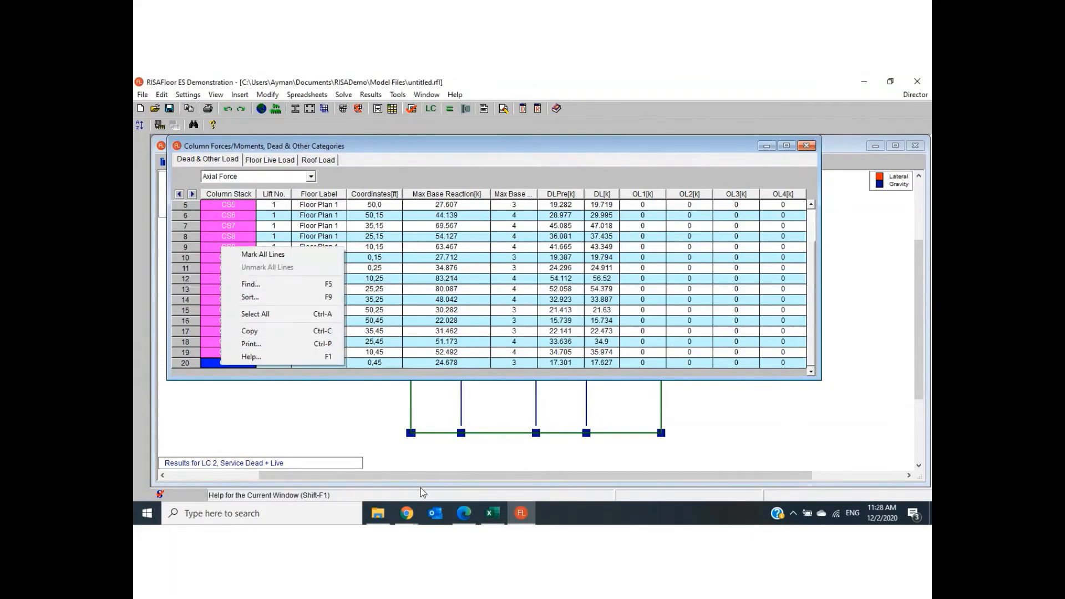
- Switch to Excel and try to paste the copied column stack labels at cell B4 of the Columns sheet
click(491, 513)
click(302, 272)
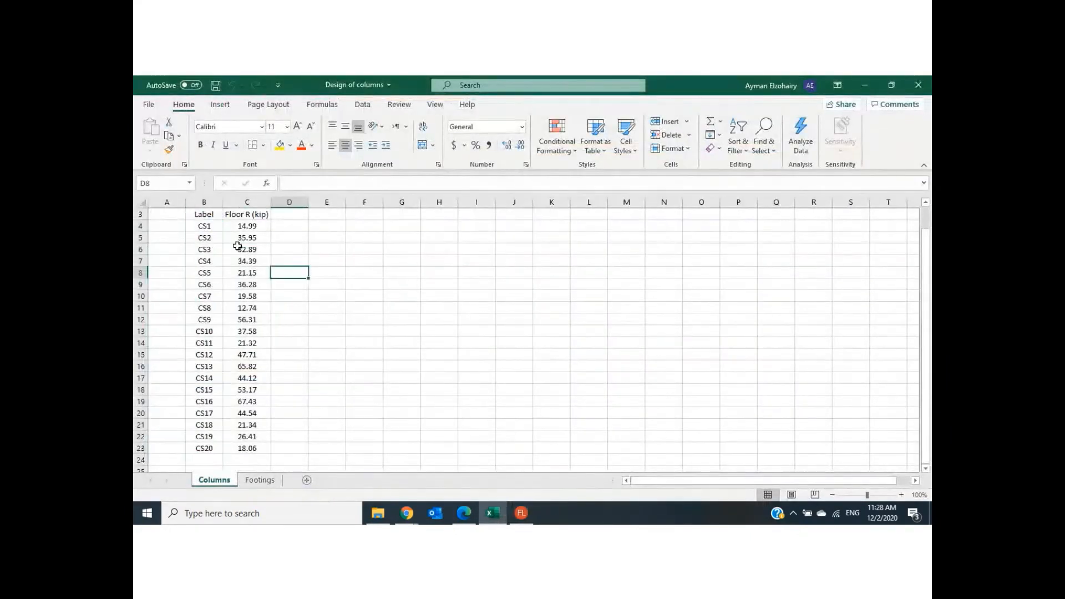
click(204, 226)
right_click(204, 226)
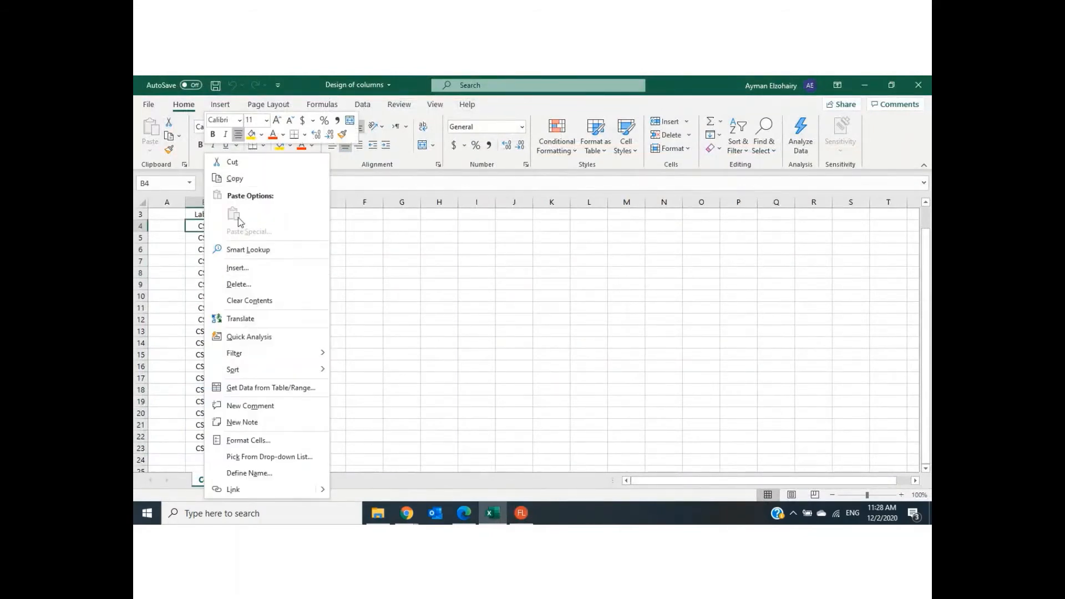
click(444, 338)
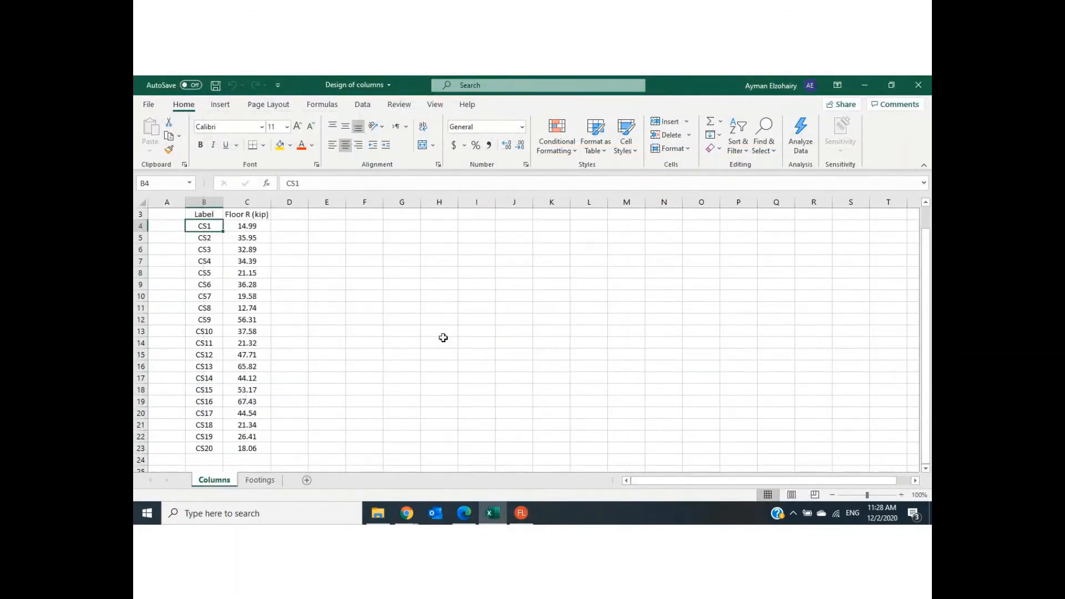
- Compare the column stacks in RISAFloor's column forces table with the label list on Excel's Columns sheet
click(521, 515)
scroll(496, 277, up, 5)
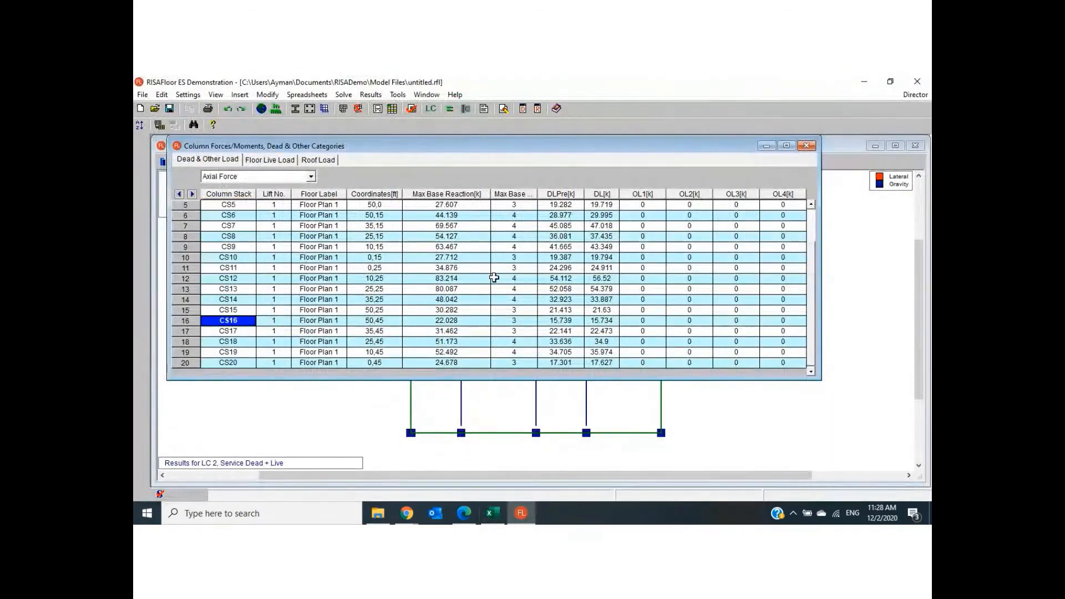
click(499, 515)
scroll(392, 380, up, 2)
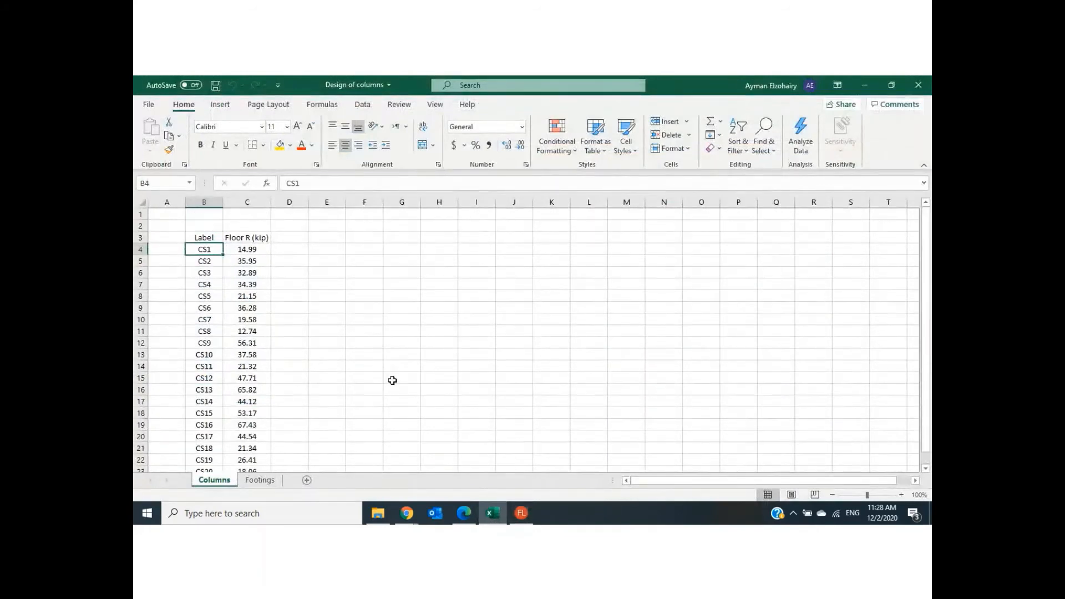
- Return to RISAFloor and mark the DL axial forces of column stacks CS1 to CS16 in the column forces table
click(520, 521)
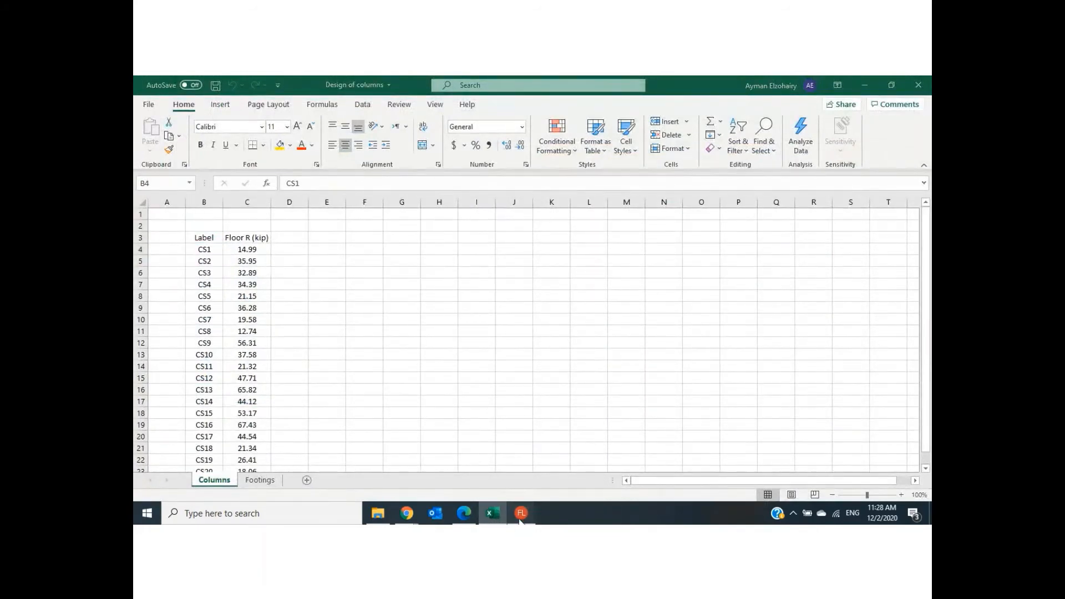
scroll(689, 262, up, 1)
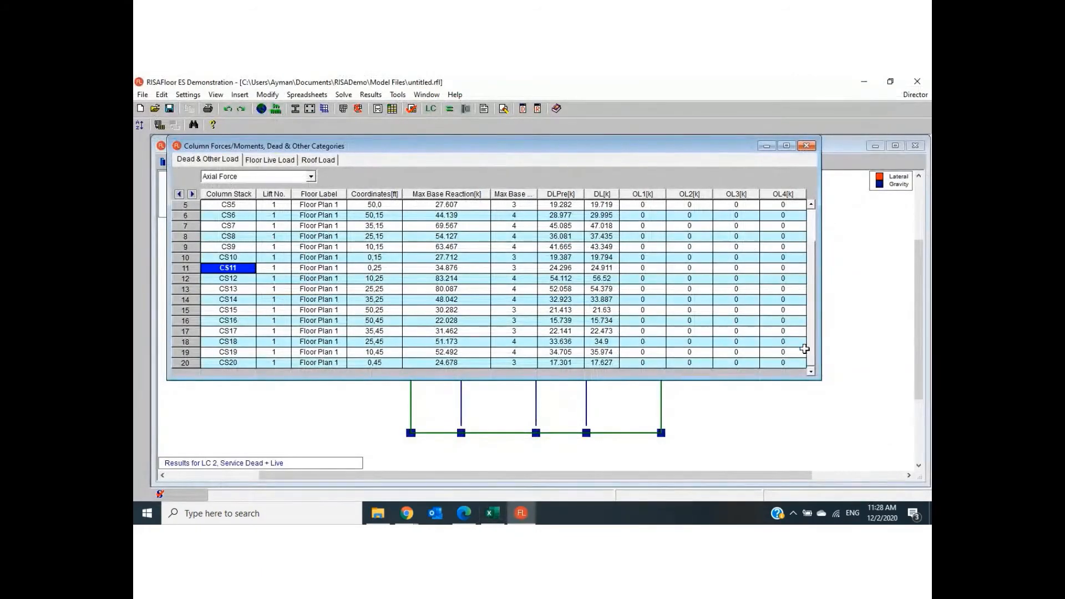
scroll(811, 358, up, 3)
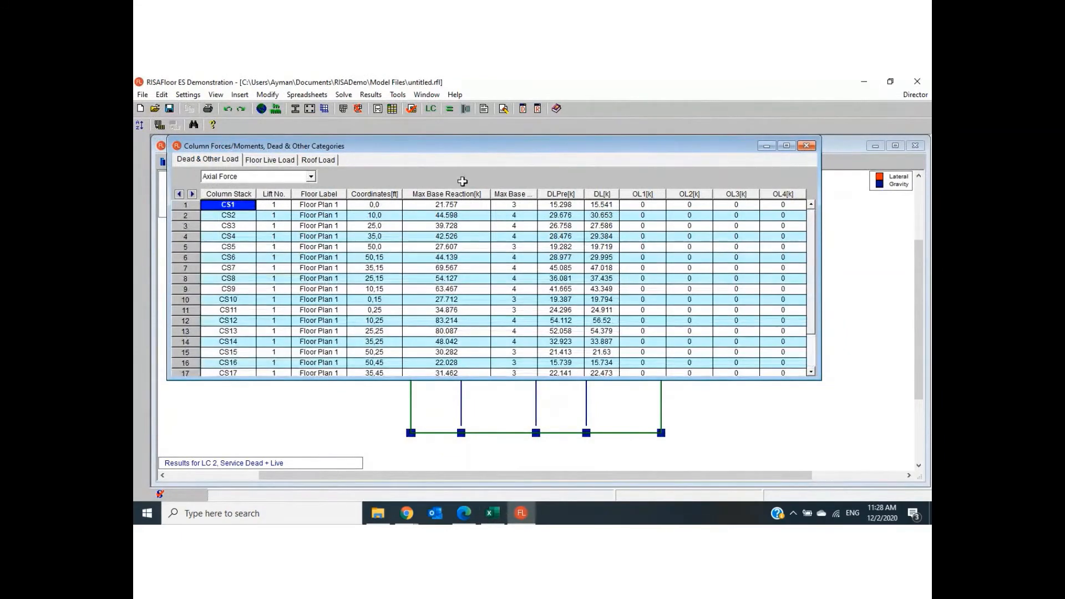
drag(608, 204, 602, 365)
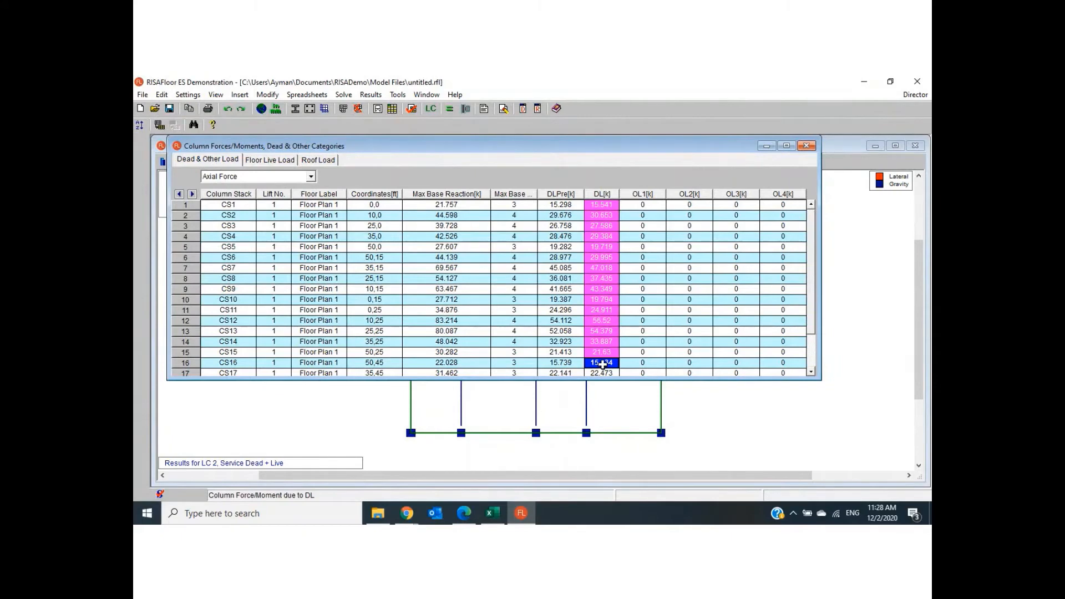
- Mark the unreduced LL axial forces of column stacks CS1 to CS15 in the floor live load results
click(268, 160)
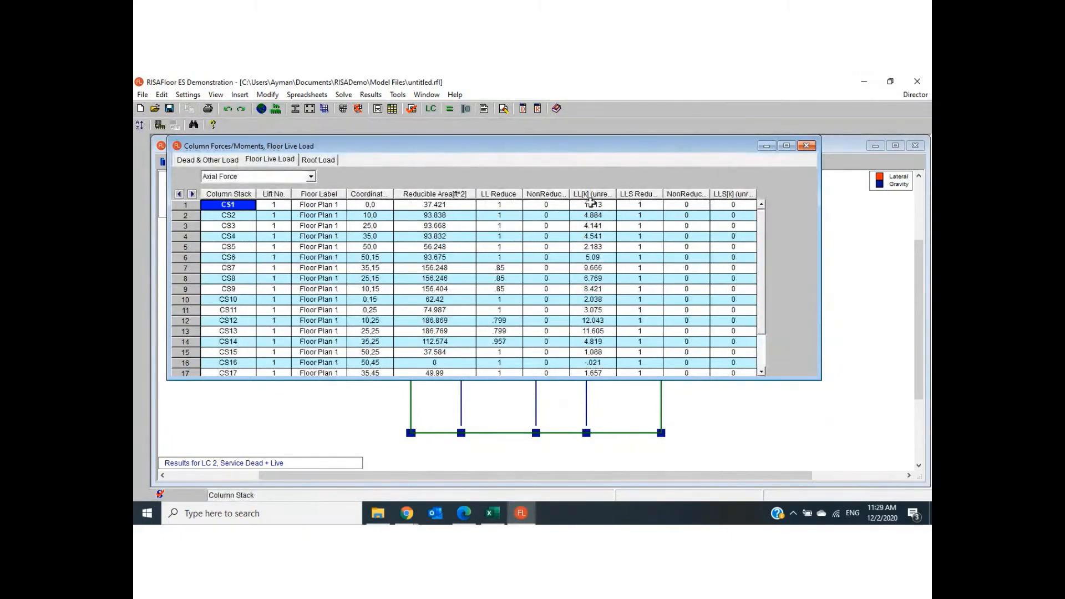
click(591, 204)
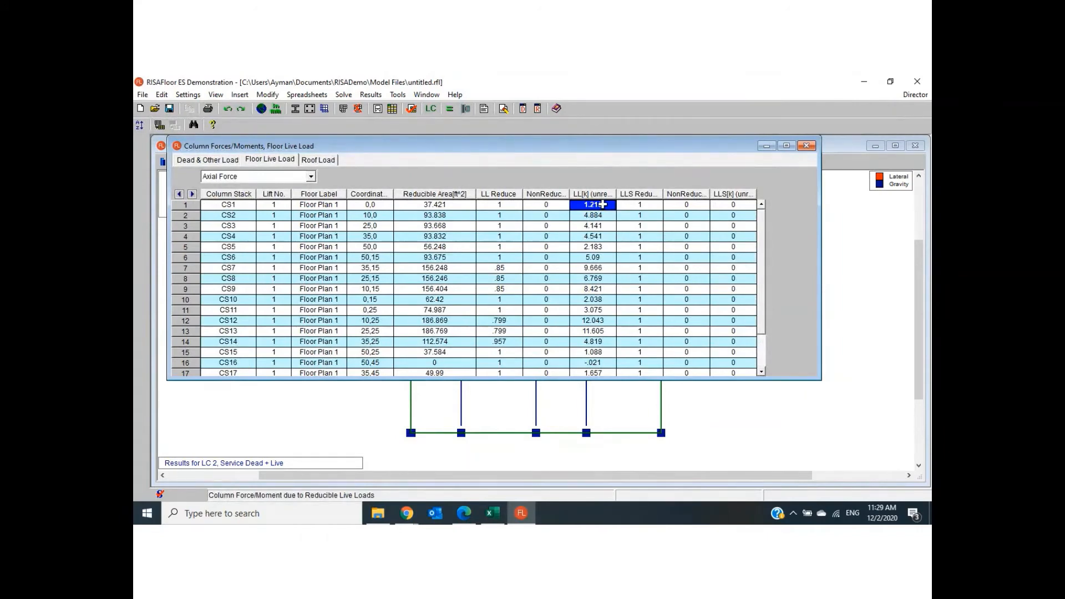
drag(603, 205, 596, 345)
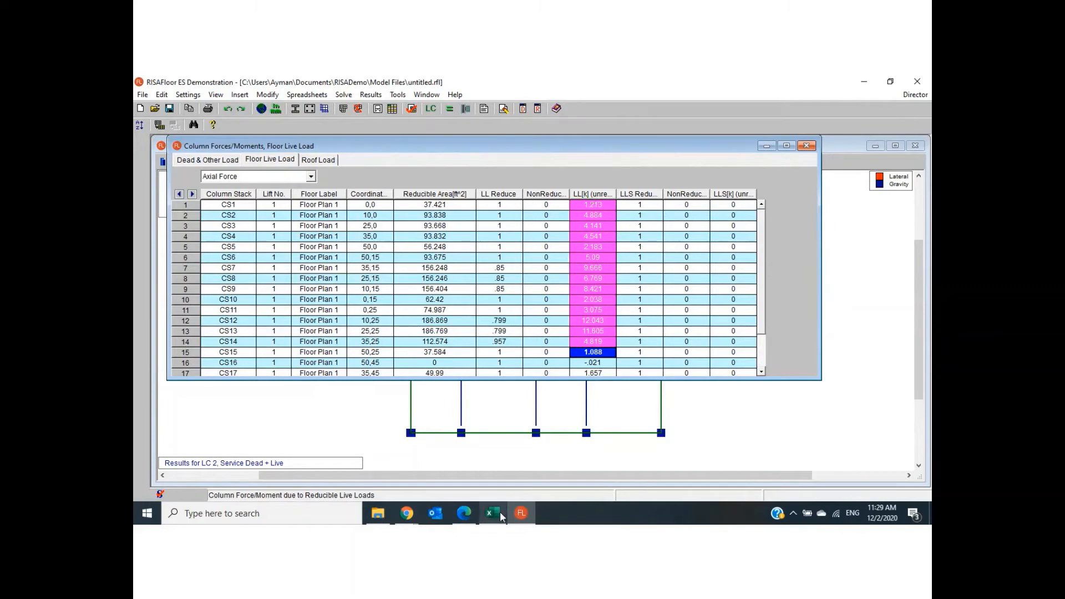
- Switch to Excel and review the Floor R values of CS1 to CS20 on the Columns sheet against RISAFloor's live load table
mouse_move(498, 519)
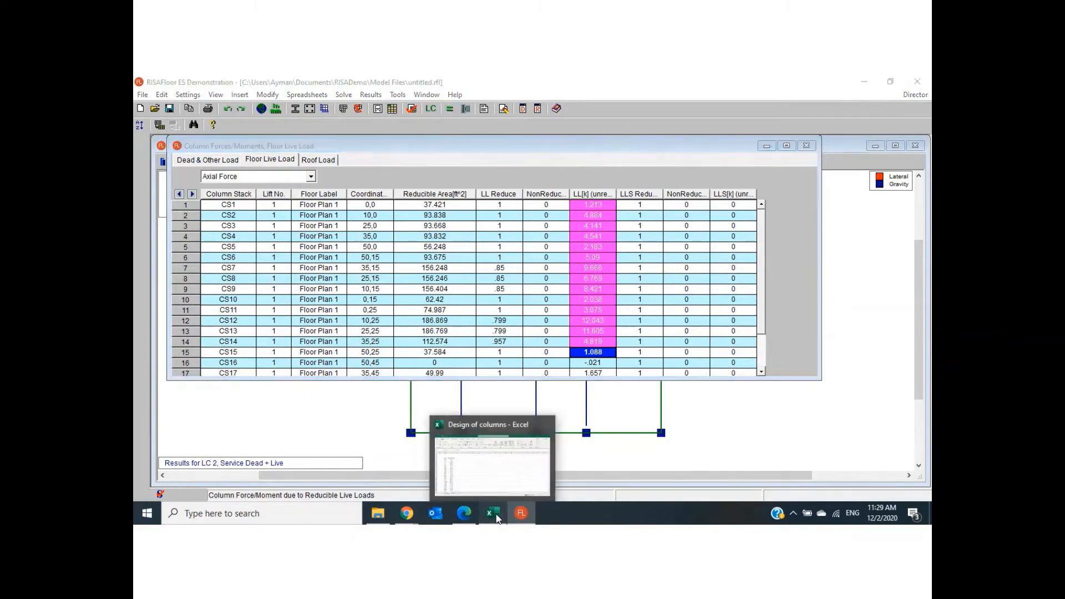
click(498, 518)
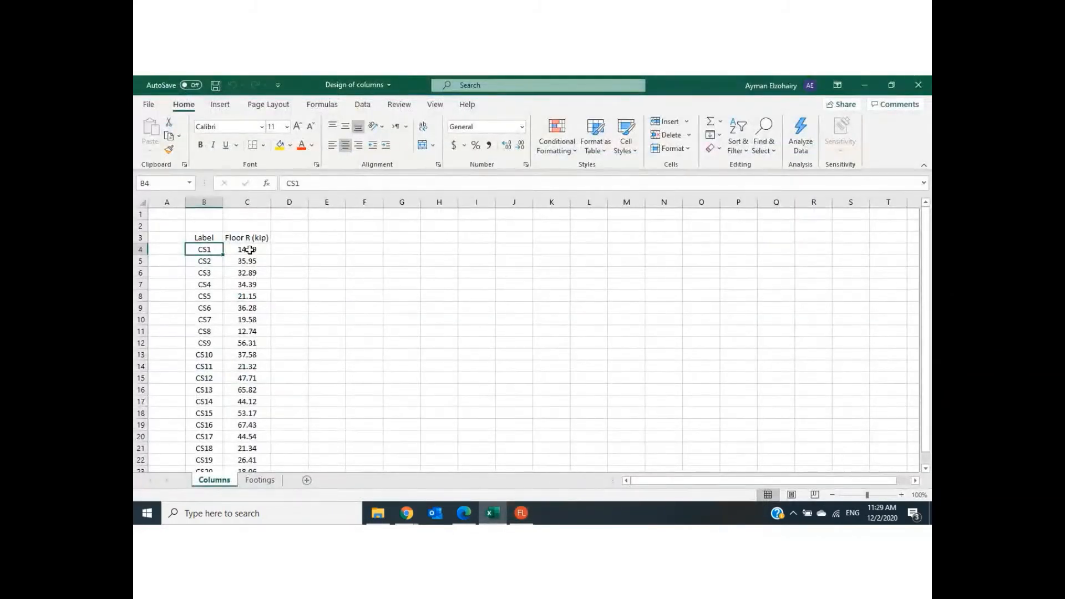
drag(247, 249, 256, 453)
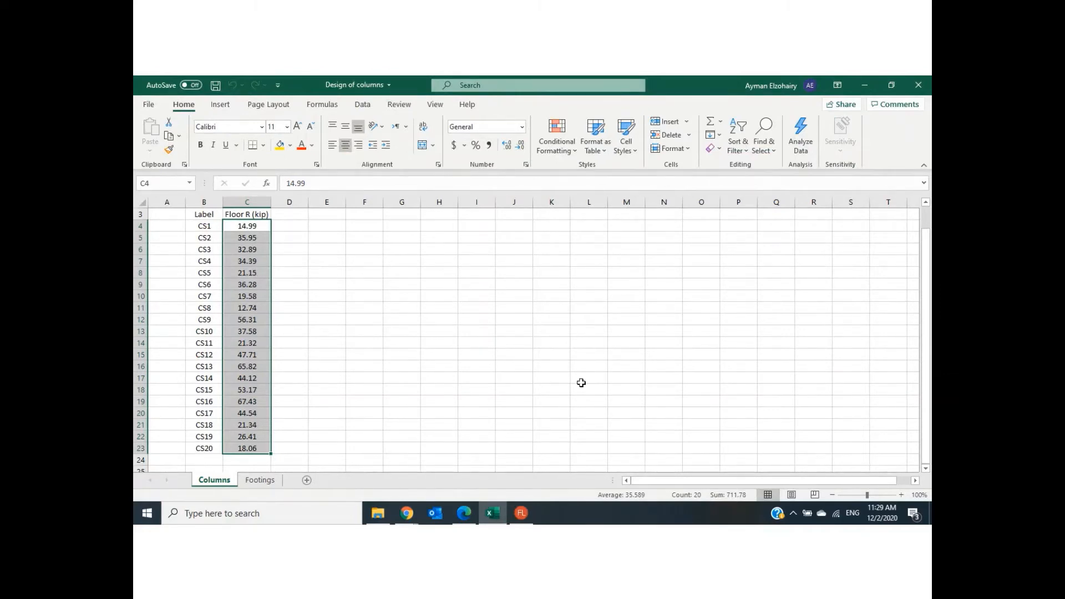
scroll(584, 382, up, 1)
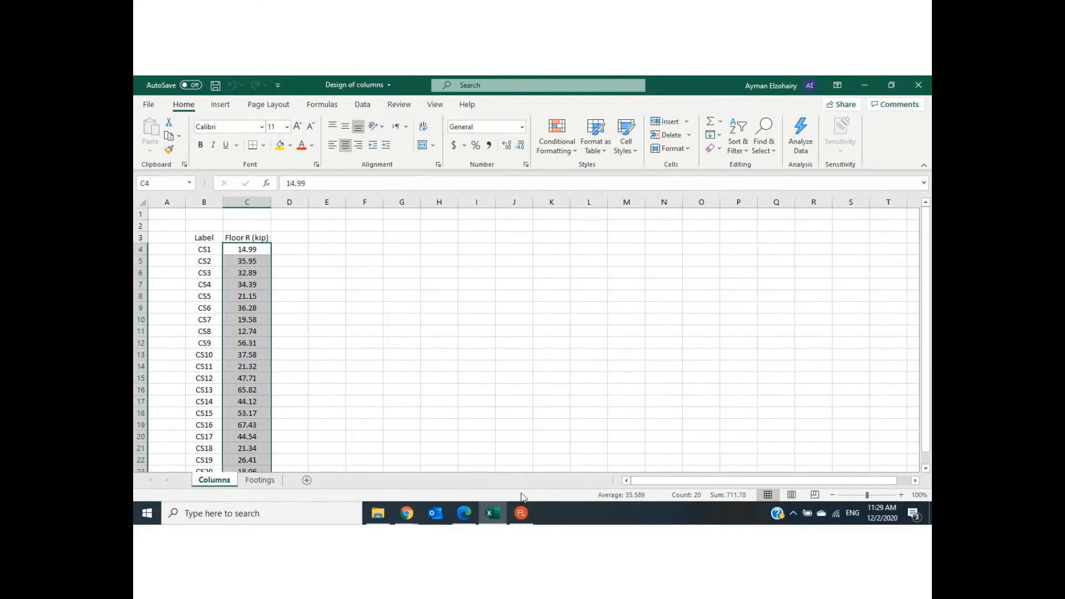
click(521, 514)
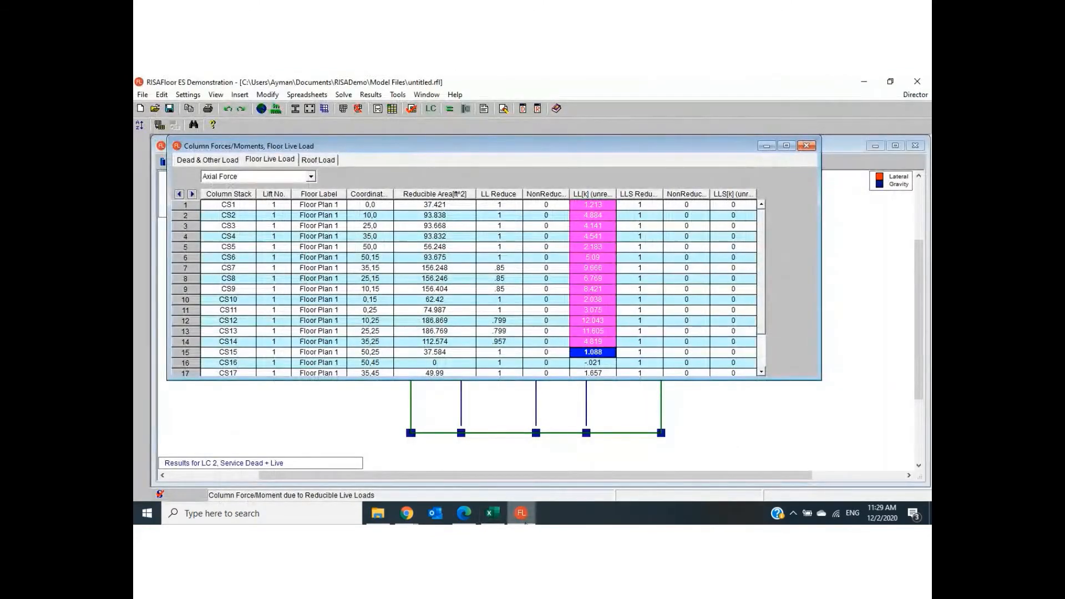
click(491, 514)
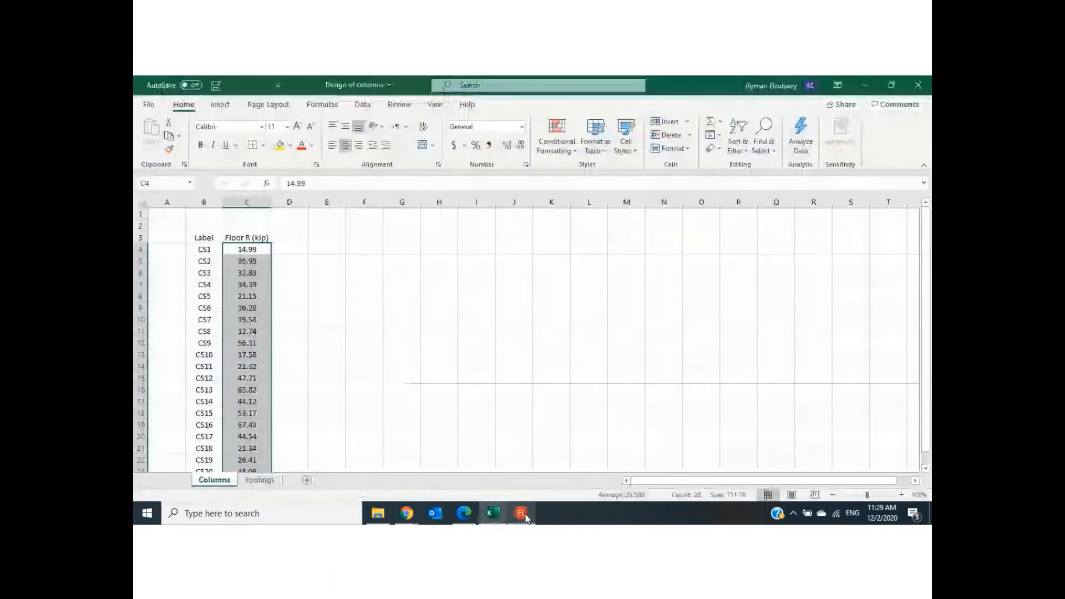
click(210, 250)
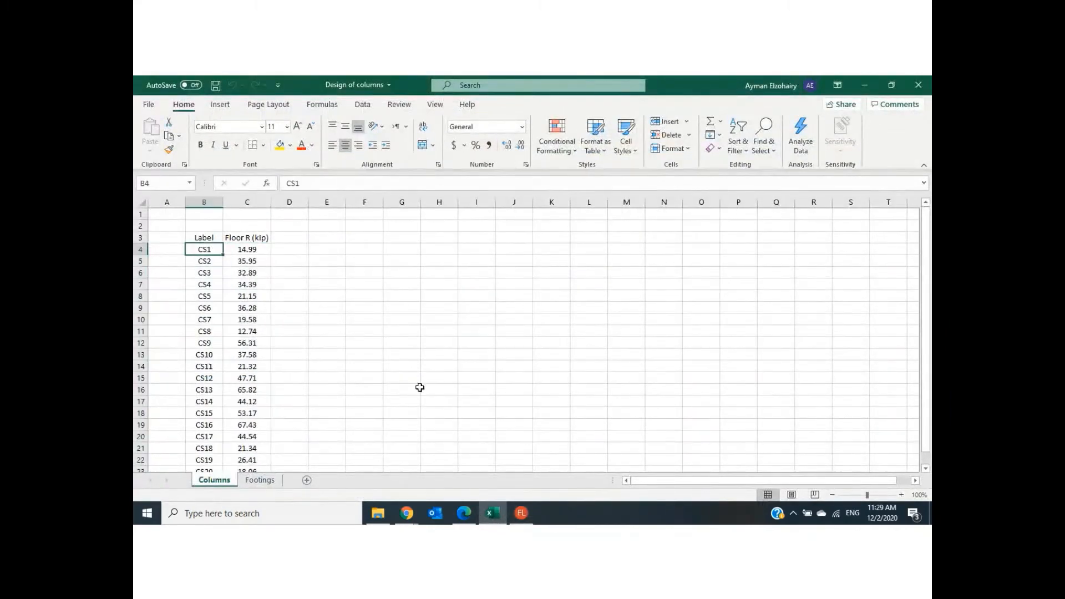
- Return to RISAFloor and check column stack CS1's axial force under dead load and under floor live load
click(527, 517)
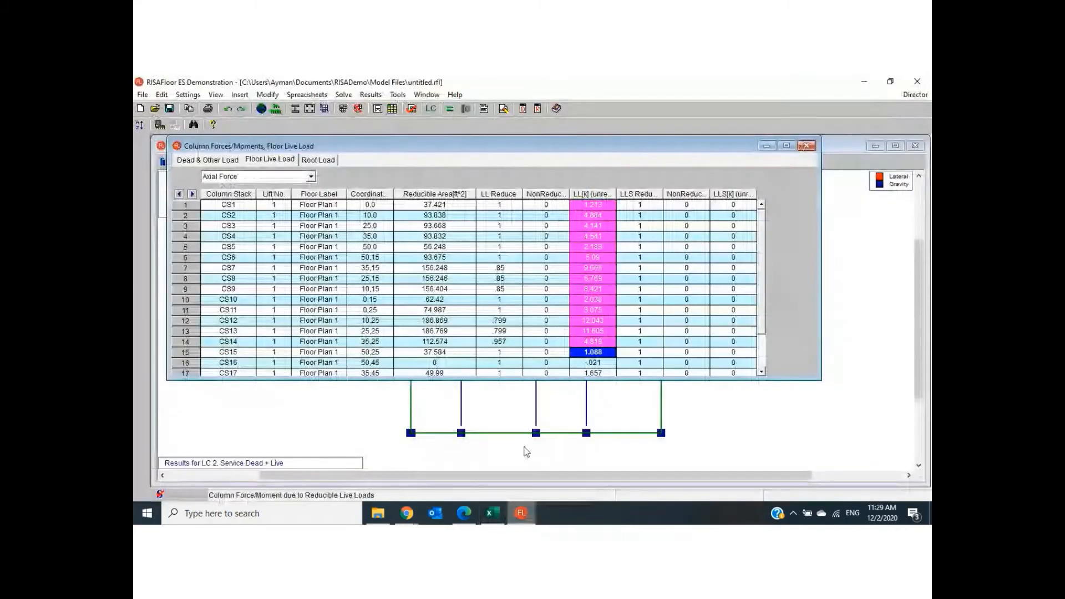
click(211, 160)
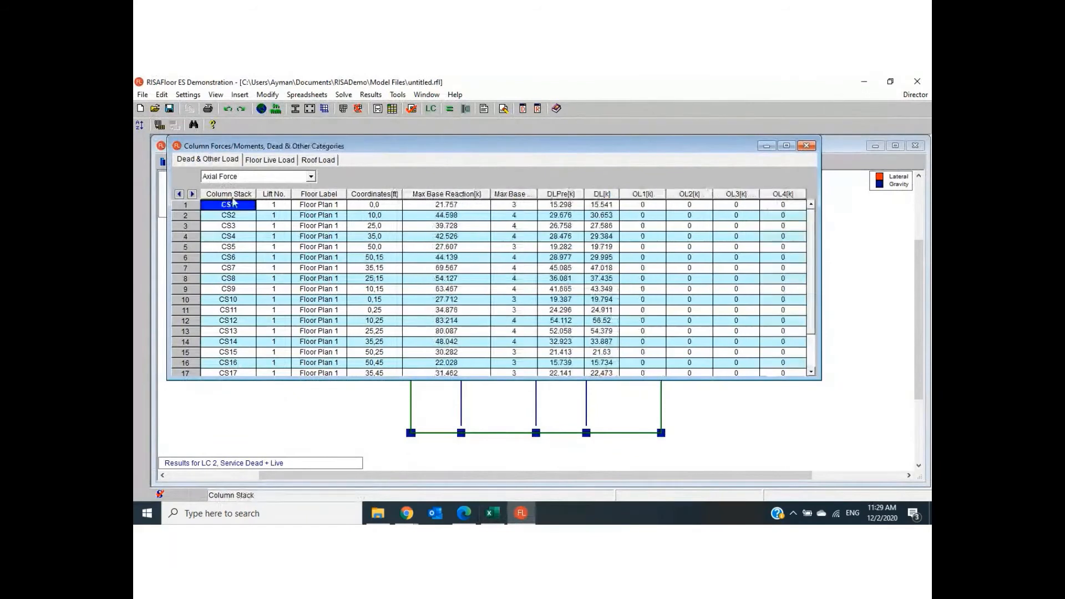
click(612, 208)
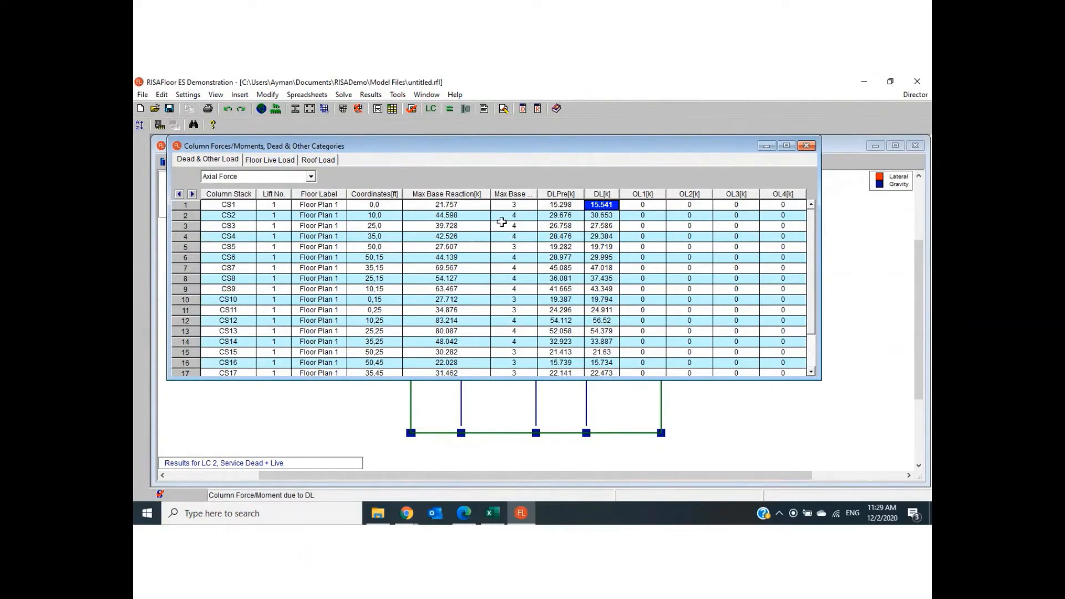
click(271, 161)
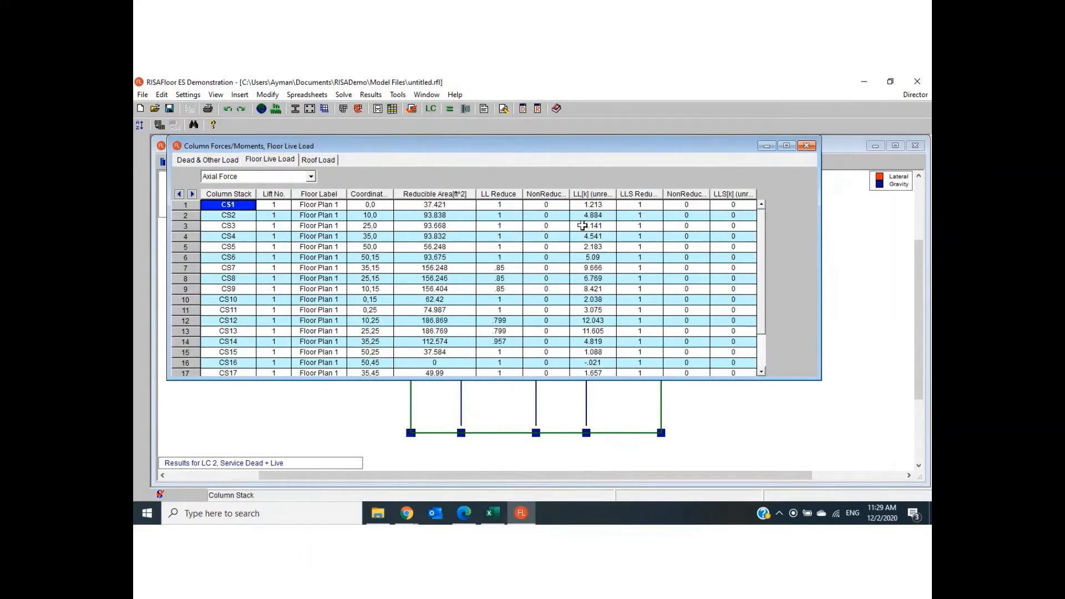
click(600, 206)
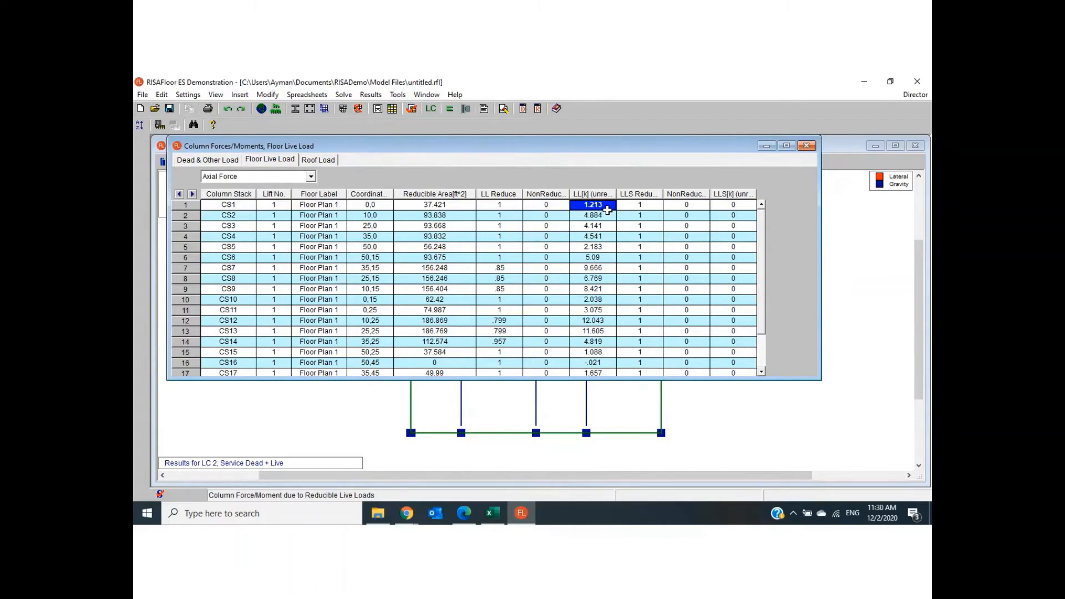
- Switch to Excel and mark the Floor R values in C4:C23 of the Columns sheet
click(491, 513)
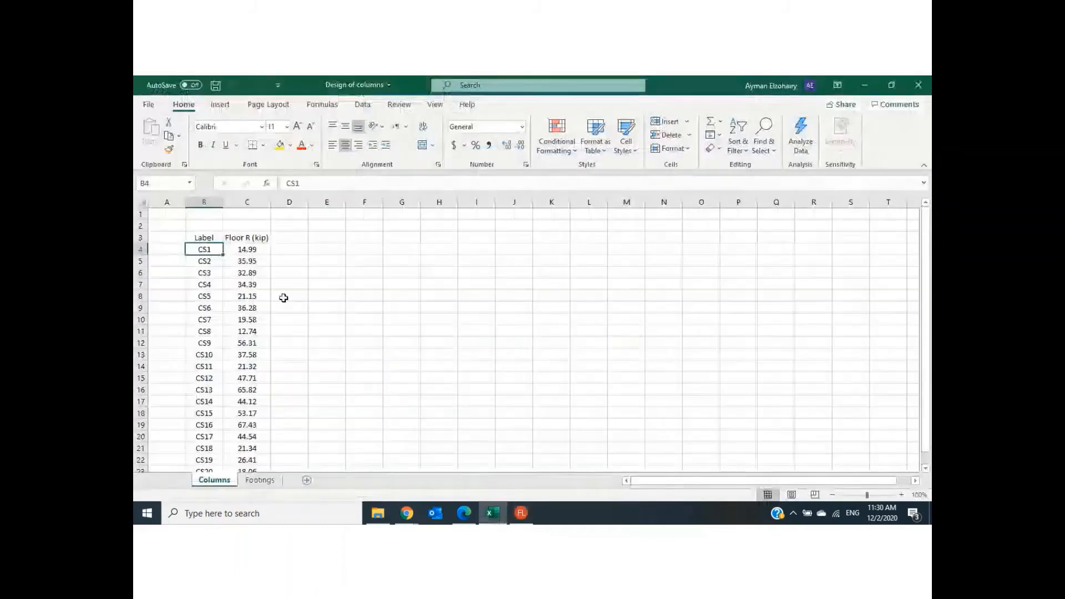
click(247, 250)
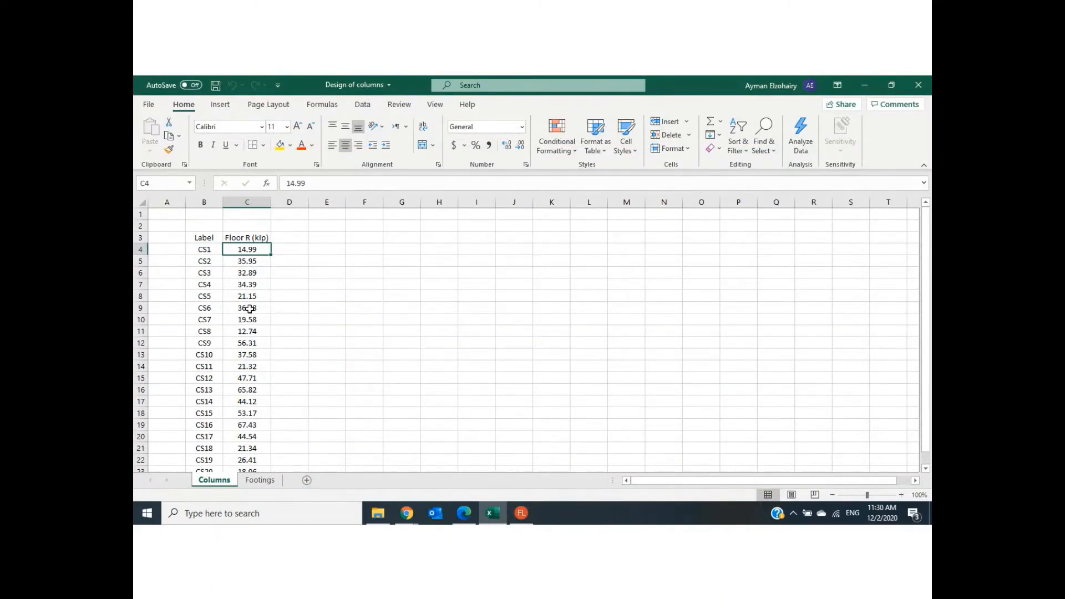
drag(232, 250, 239, 454)
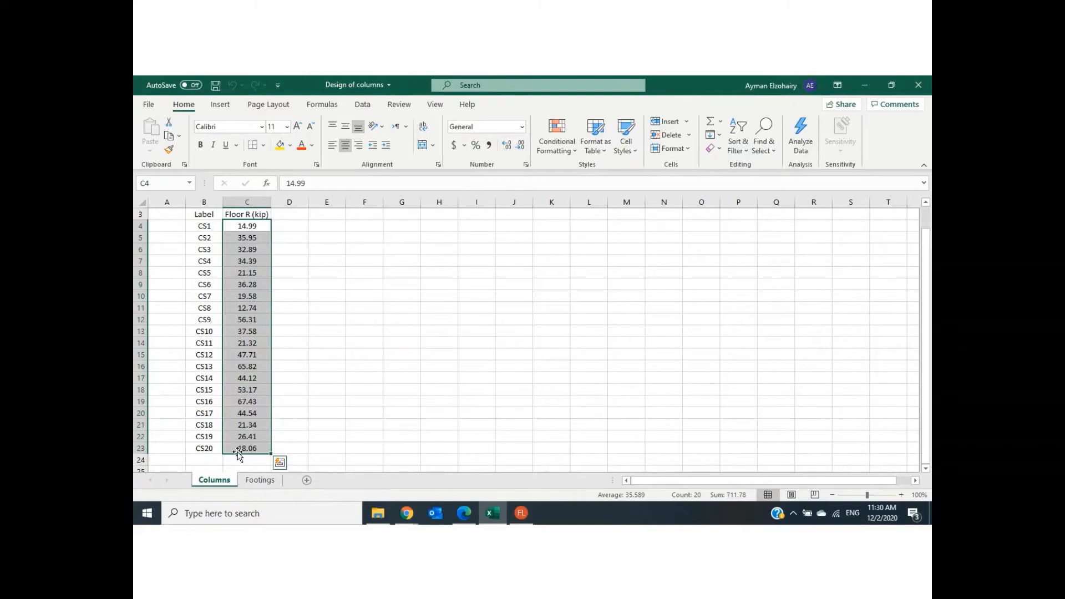
scroll(302, 436, up, 1)
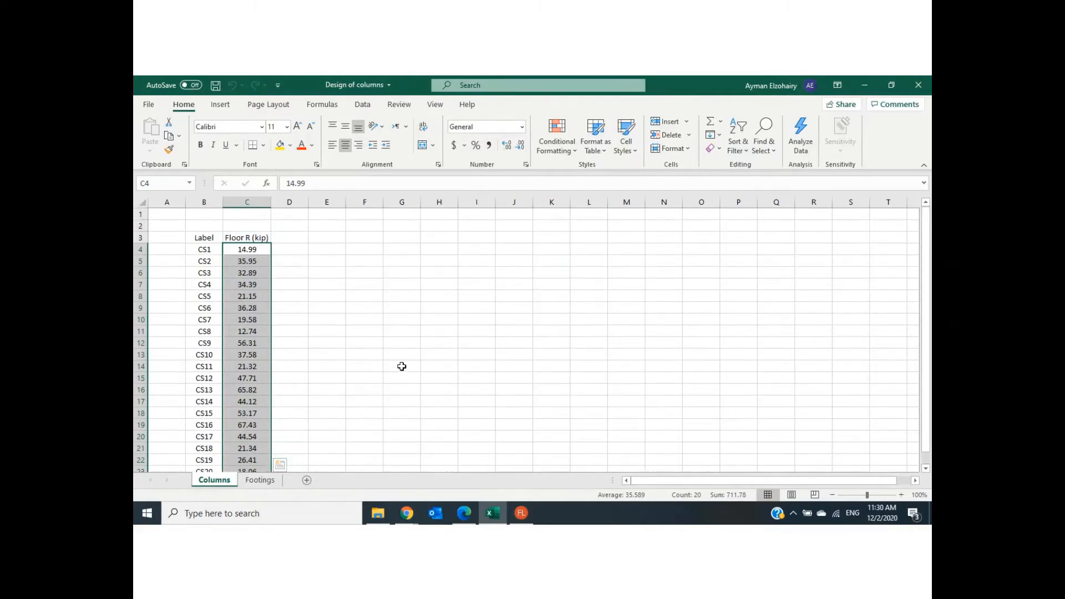
- Glance at the floor plan PDF in Edge and check the virtual classroom's public chat in Chrome
click(475, 513)
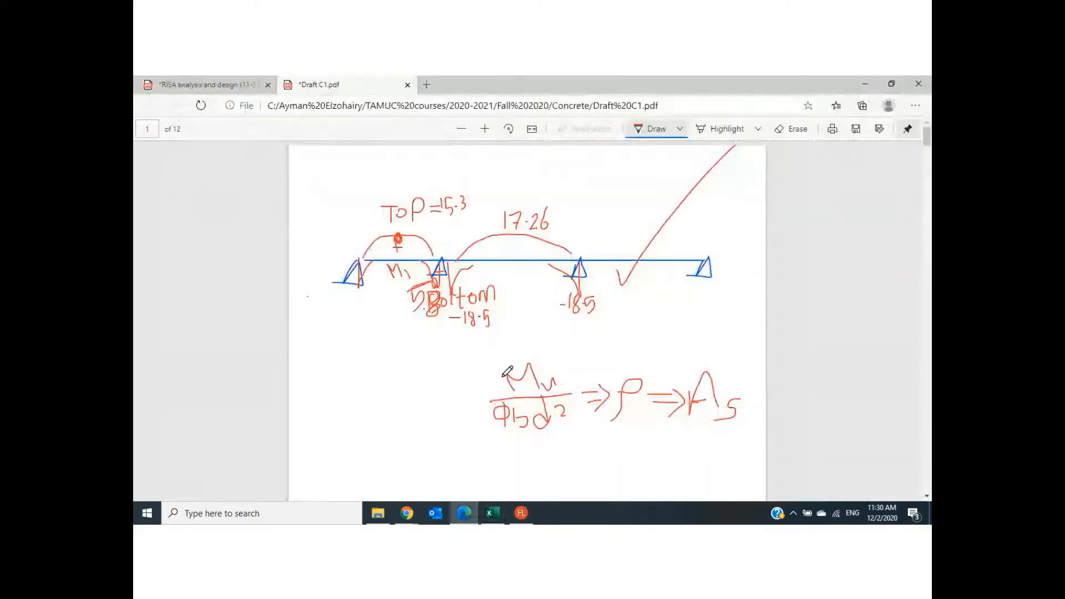
click(219, 84)
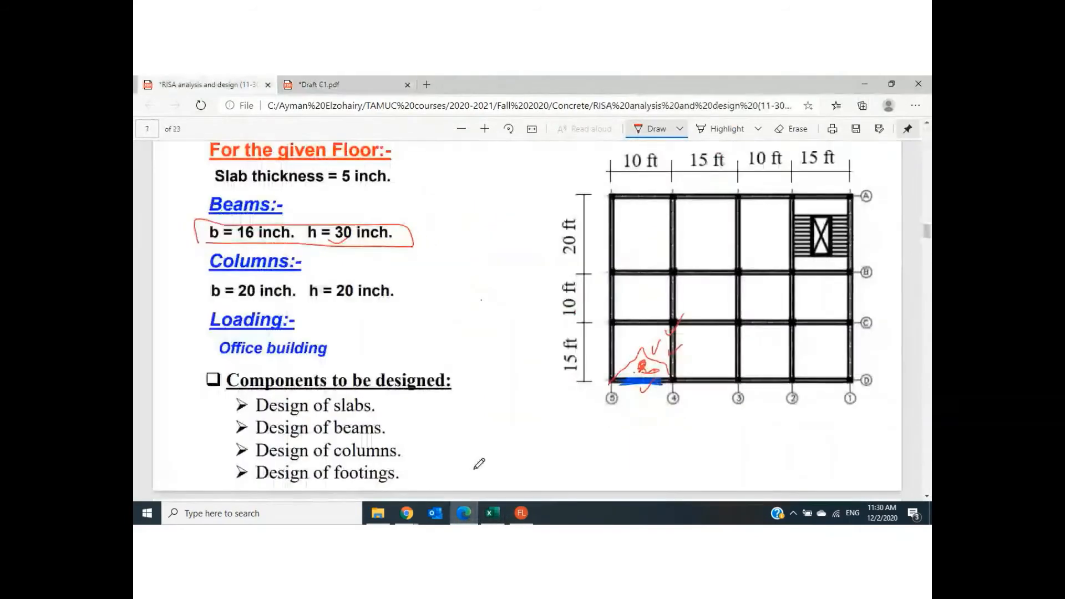
click(521, 513)
mouse_move(407, 513)
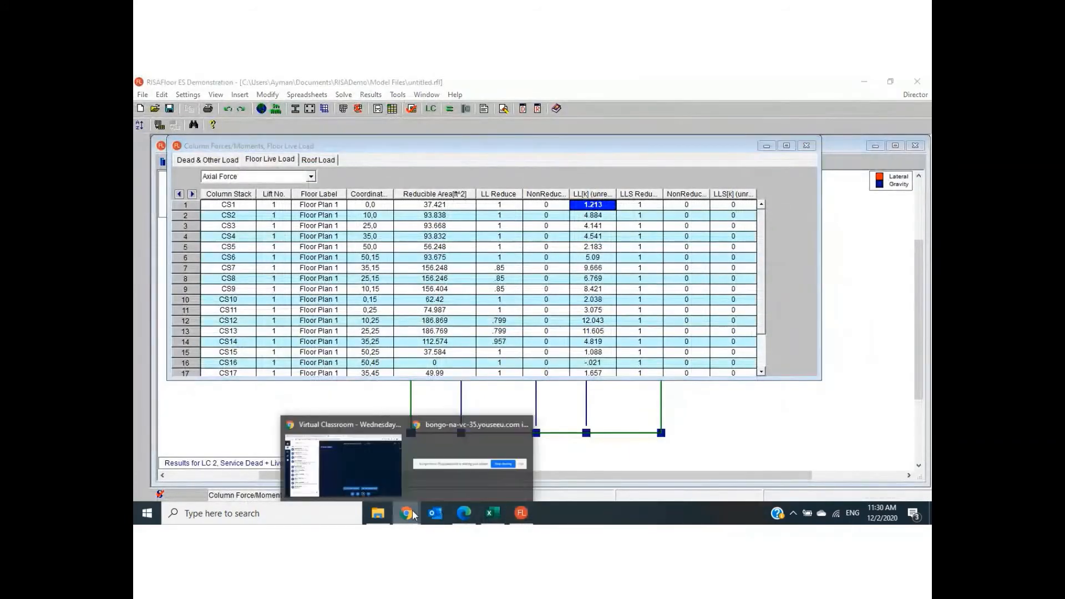
click(395, 489)
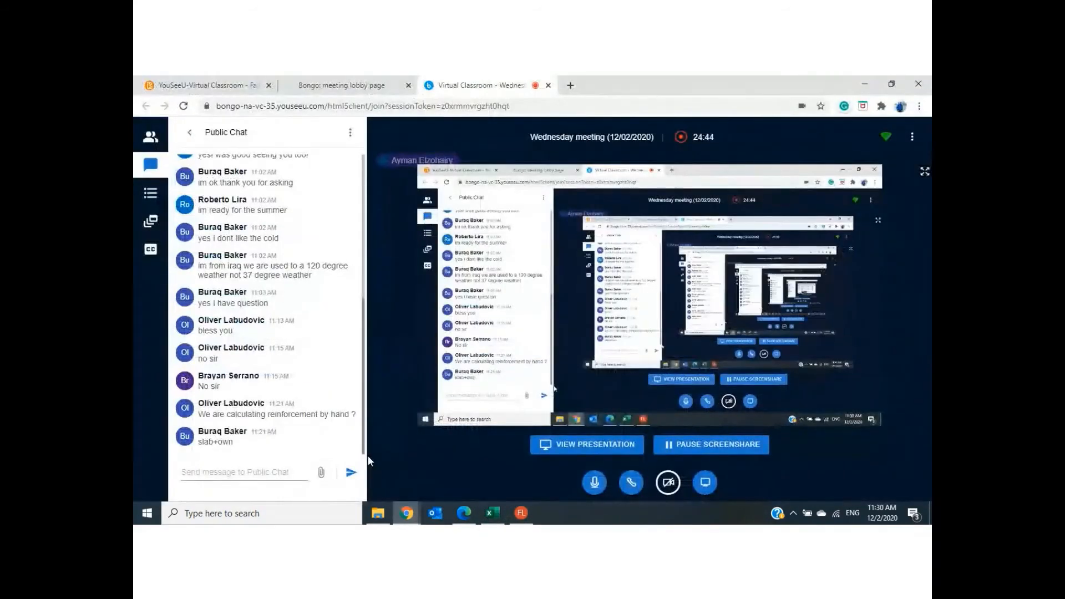
- In Edge's floor plan PDF, tick the slab panel and line B beam between grids 5 and 4, and circle columns B5, B4 and B3
click(476, 511)
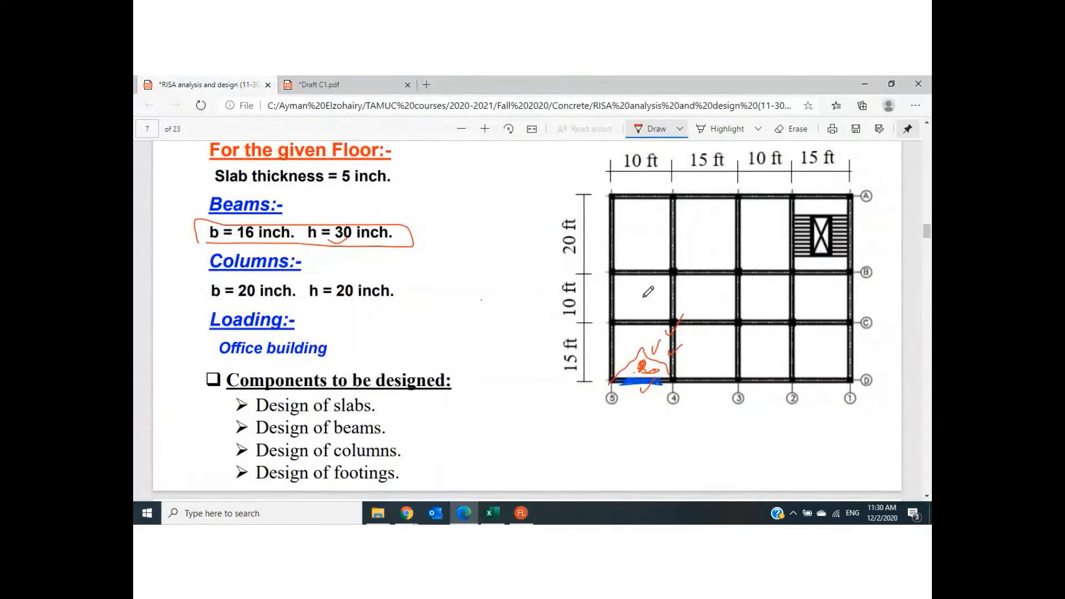
drag(640, 299, 653, 289)
drag(644, 277, 653, 271)
mouse_move(676, 272)
mouse_down()
mouse_move(665, 264)
mouse_move(687, 260)
mouse_move(675, 284)
mouse_move(614, 260)
mouse_move(619, 280)
mouse_up()
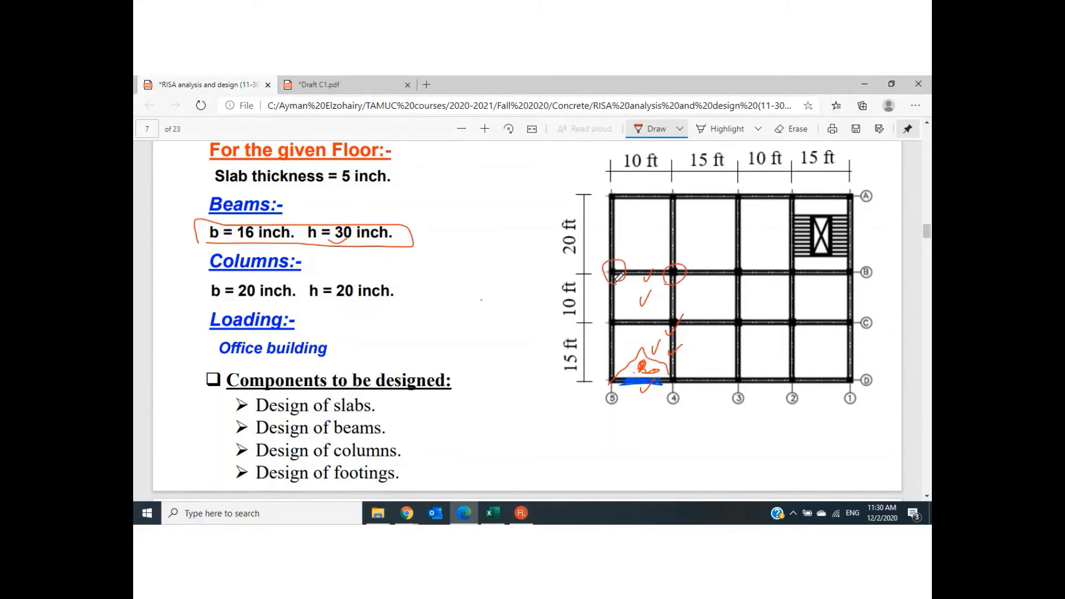
mouse_move(730, 280)
mouse_down()
mouse_move(732, 259)
mouse_move(752, 262)
mouse_move(745, 283)
mouse_up()
- Switch to Excel and enter the heading "One floor" in cell C2, above the Floor R (kip) column title
mouse_move(522, 514)
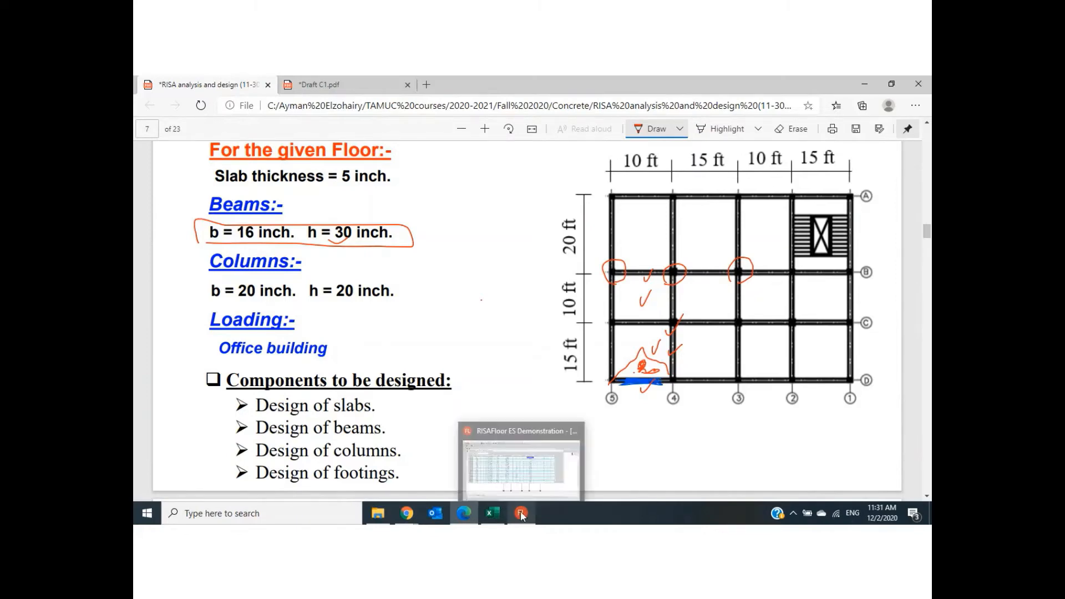
click(490, 514)
click(248, 251)
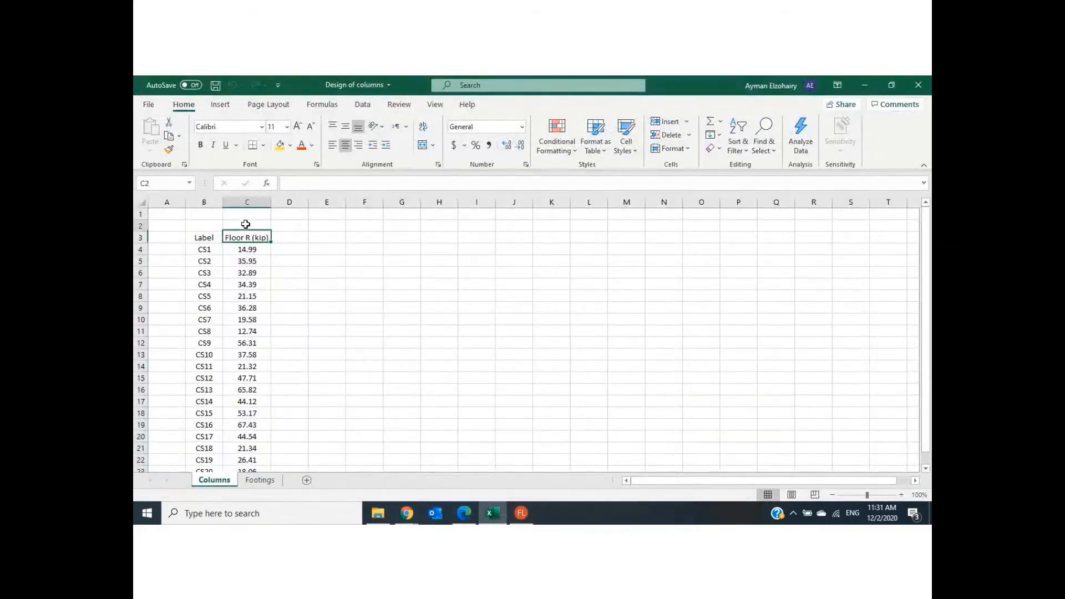
click(246, 224)
text(0ne)
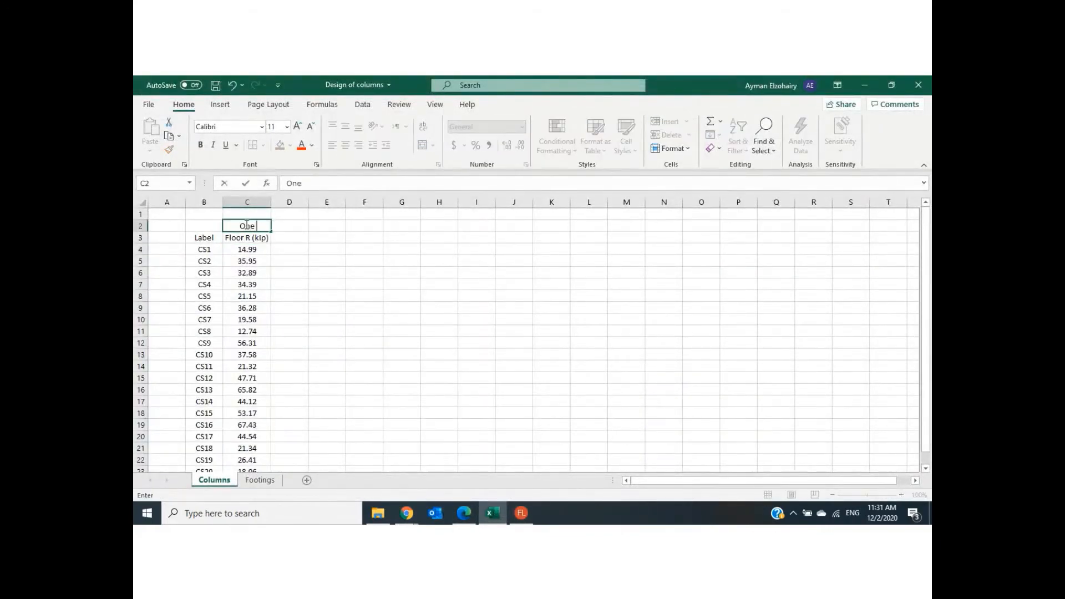
text( floor)
click(398, 297)
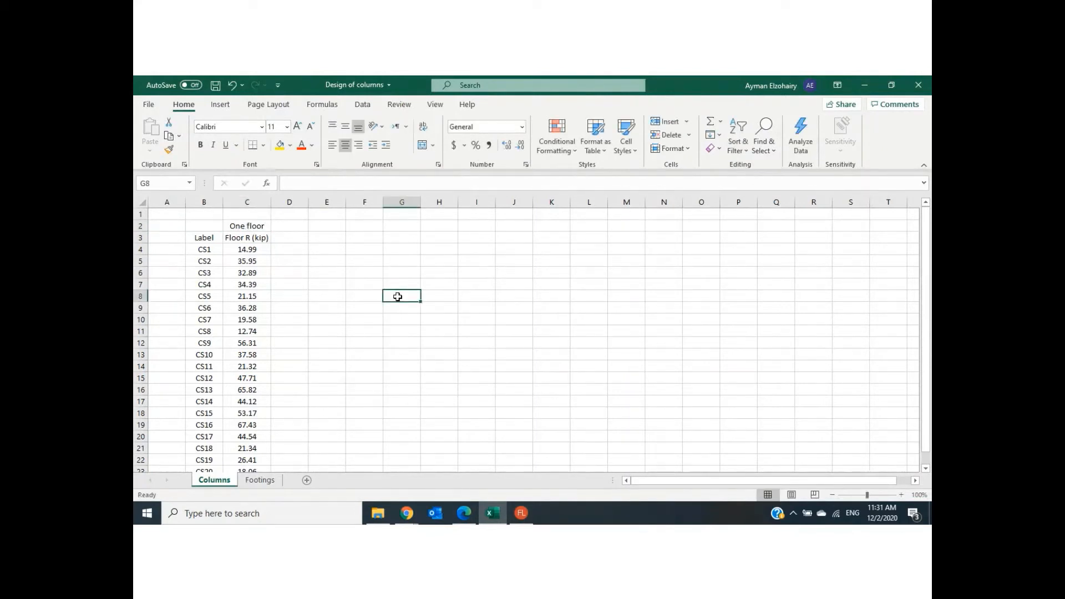
- Enter the load combination "1.2DL+1.6LL" in cell C1 above the One floor heading
click(248, 215)
text(1.2)
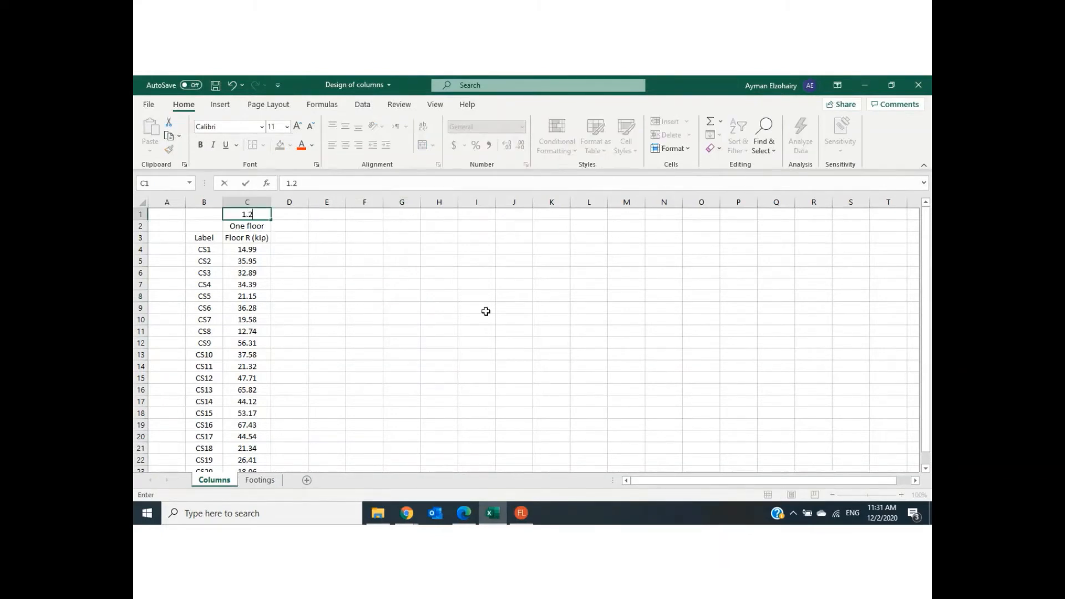
text(Dl+1.6LL)
key(BackSpace)
text(L)
click(421, 348)
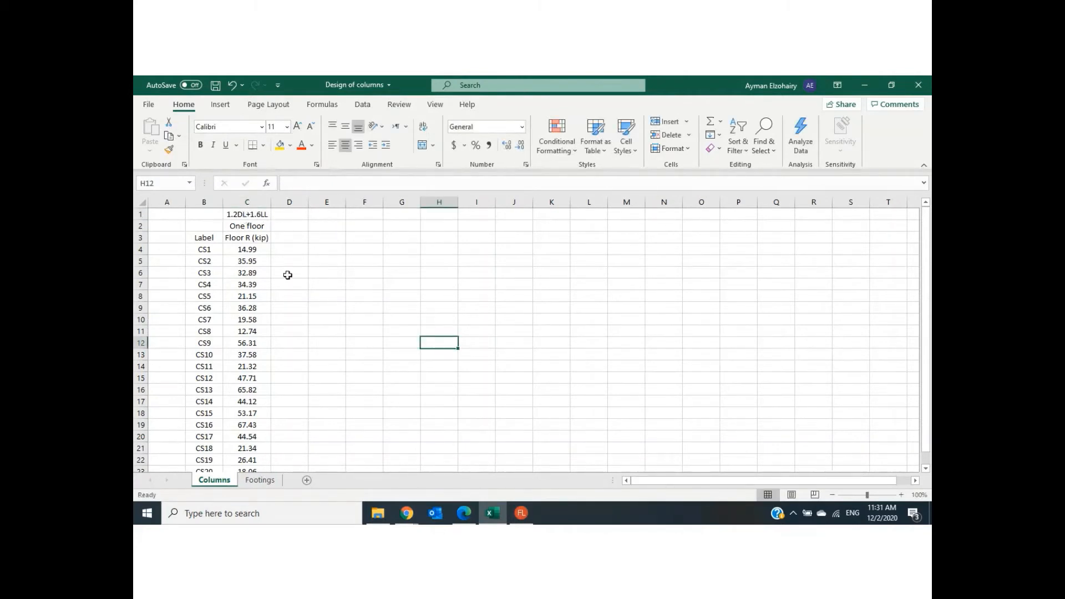
- Return to RISAFloor, close the column forces table and reopen the Column Forces results
click(520, 515)
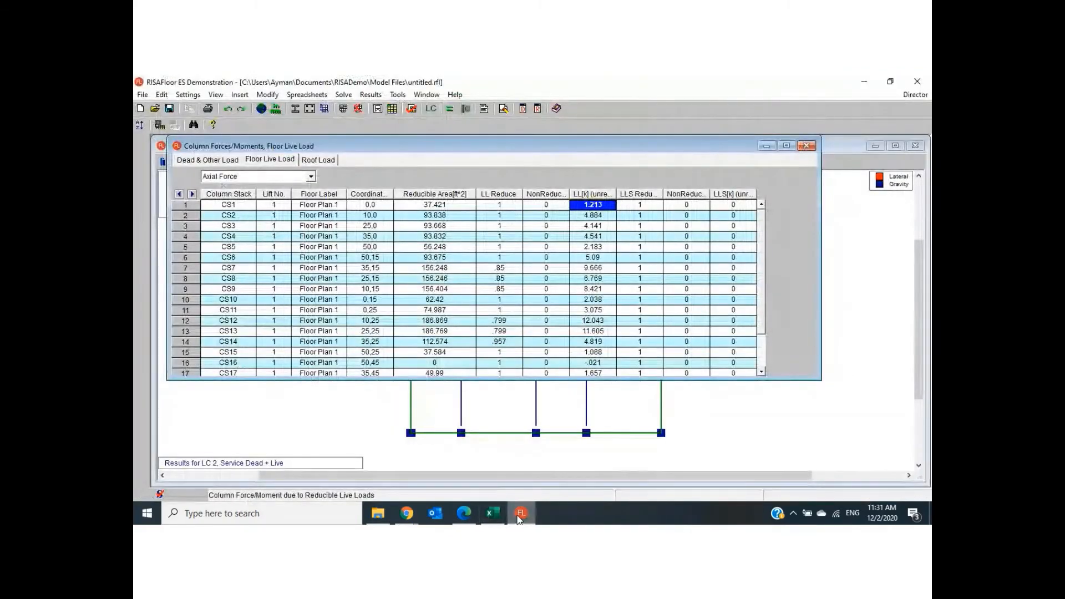
click(808, 146)
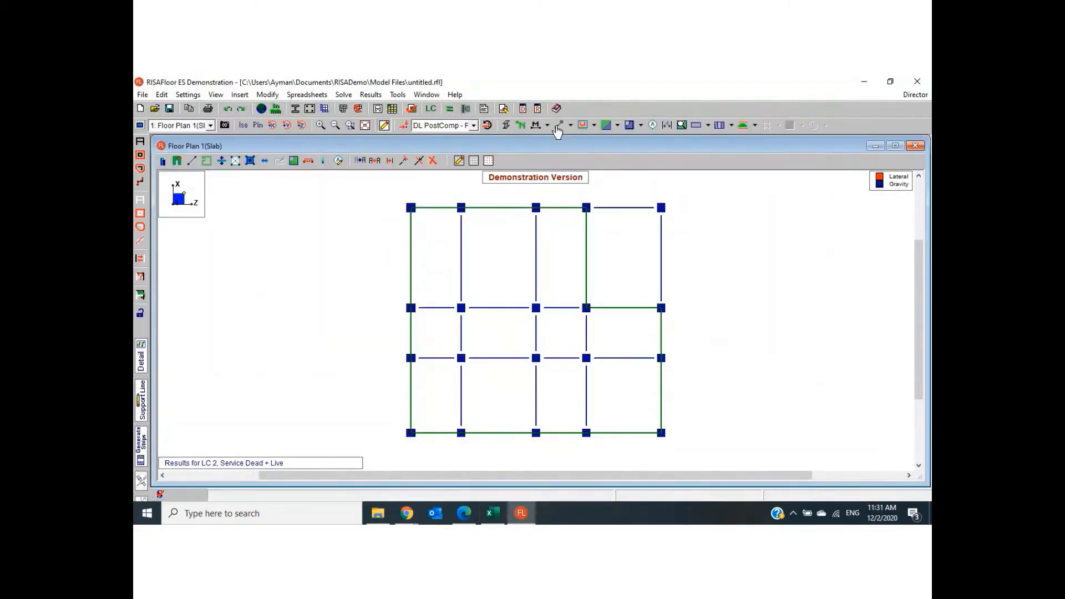
click(382, 97)
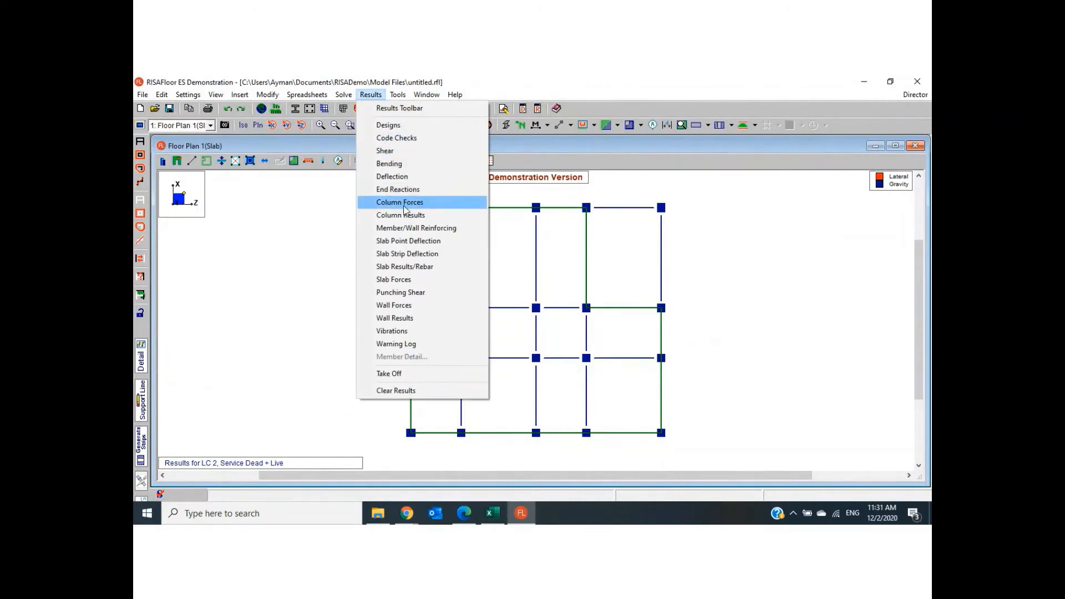
click(404, 206)
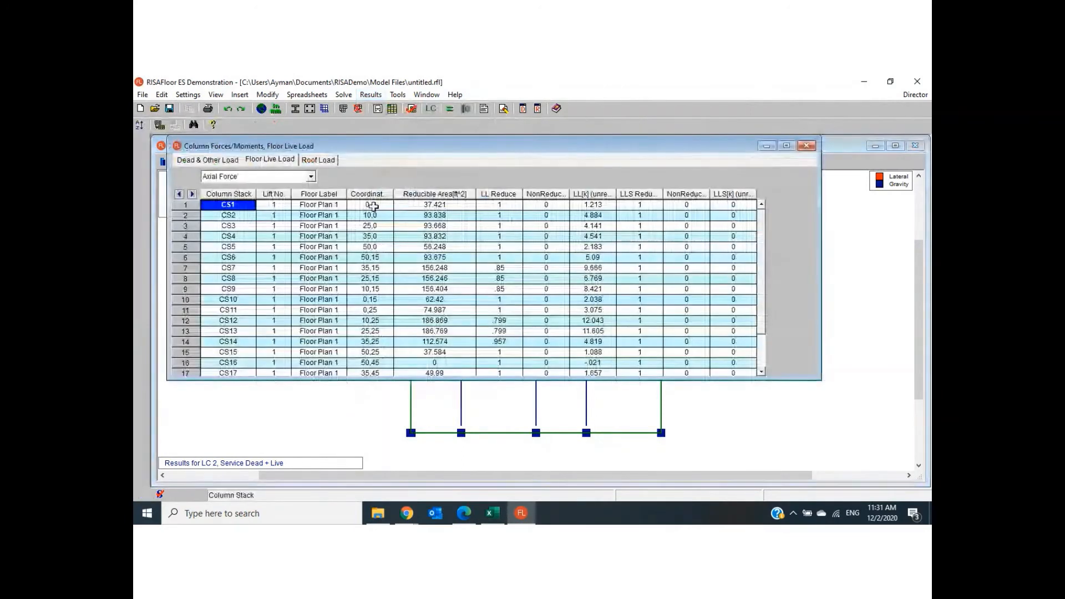
- Review the column forces' dead load DL values and the unreduced floor live load LL values for the column stacks
click(192, 162)
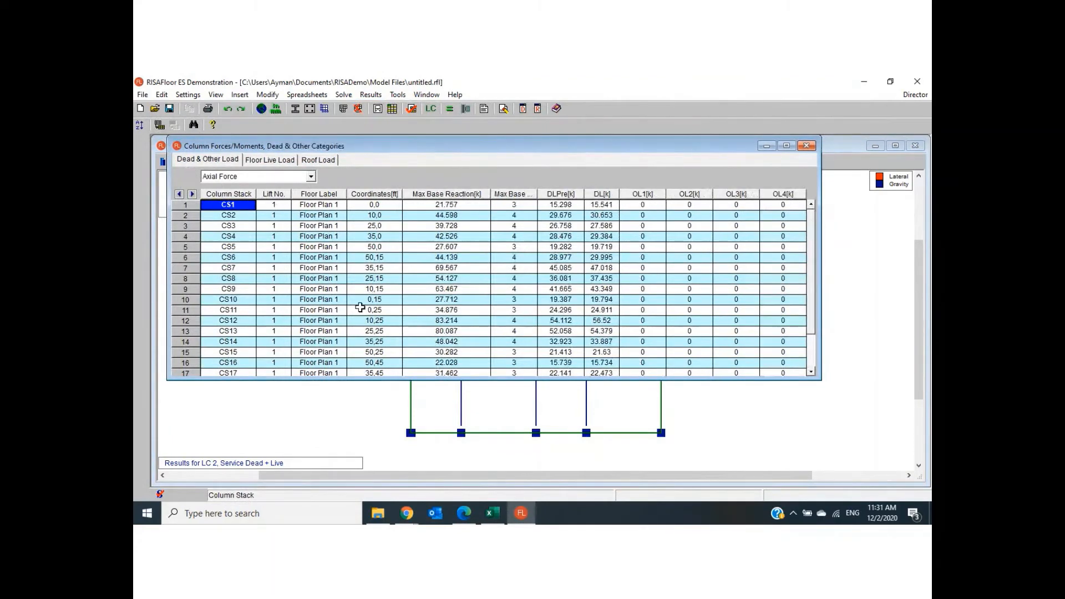
drag(602, 204, 602, 309)
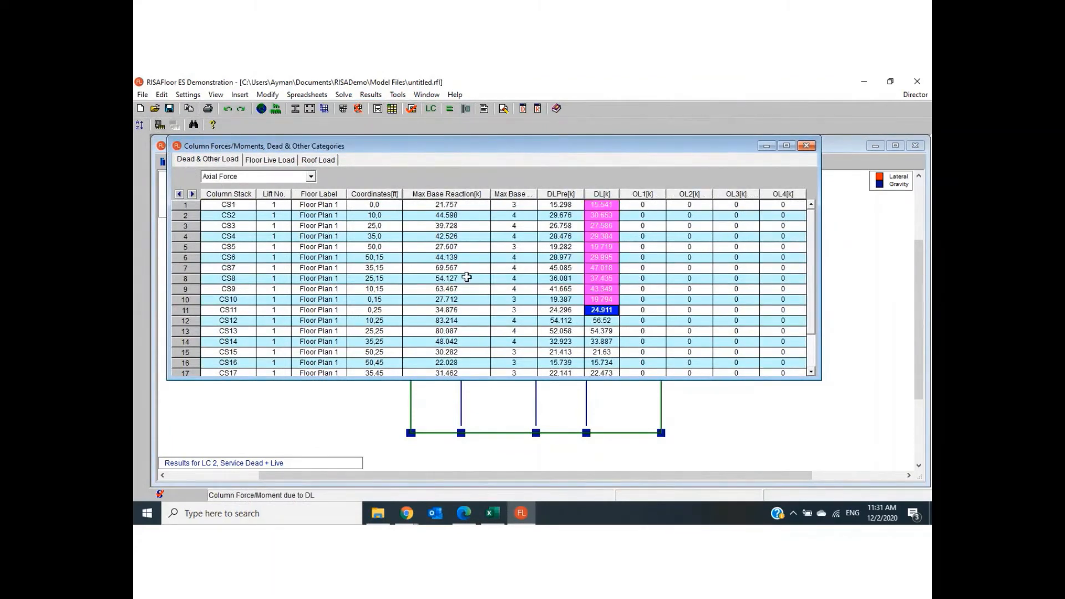
click(257, 162)
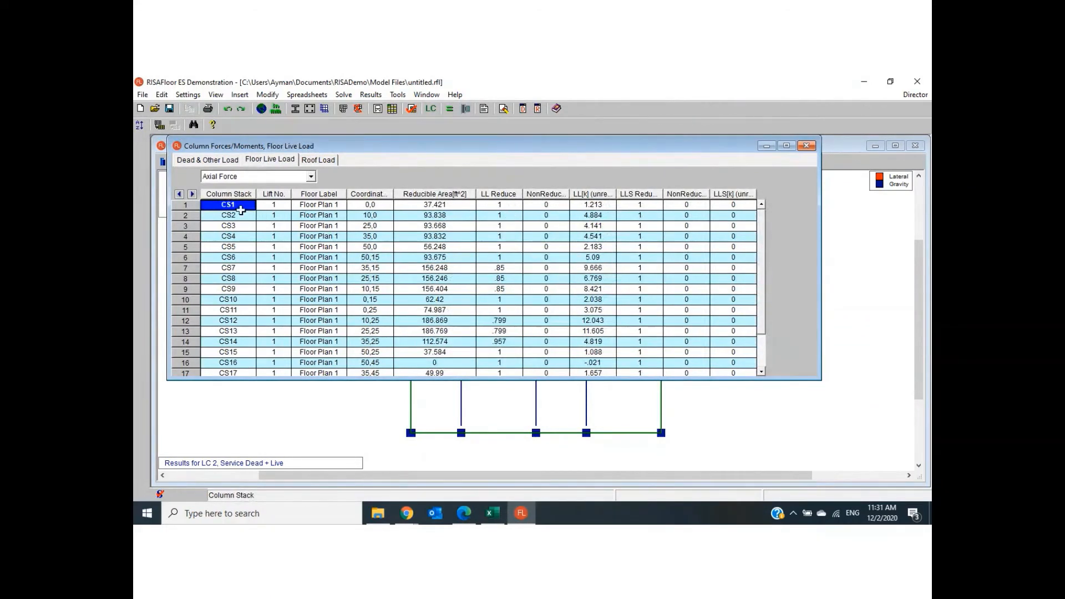
drag(238, 206, 241, 319)
drag(592, 206, 592, 297)
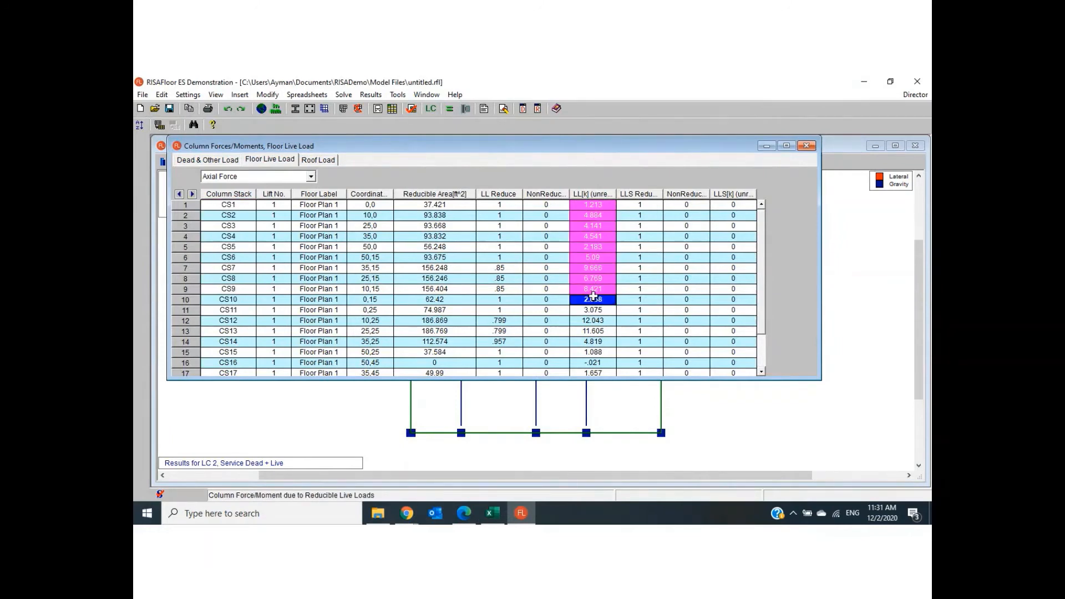
- Switch to Excel and select the Floor R (kip) values for CS1 through CS20 to review them
click(491, 516)
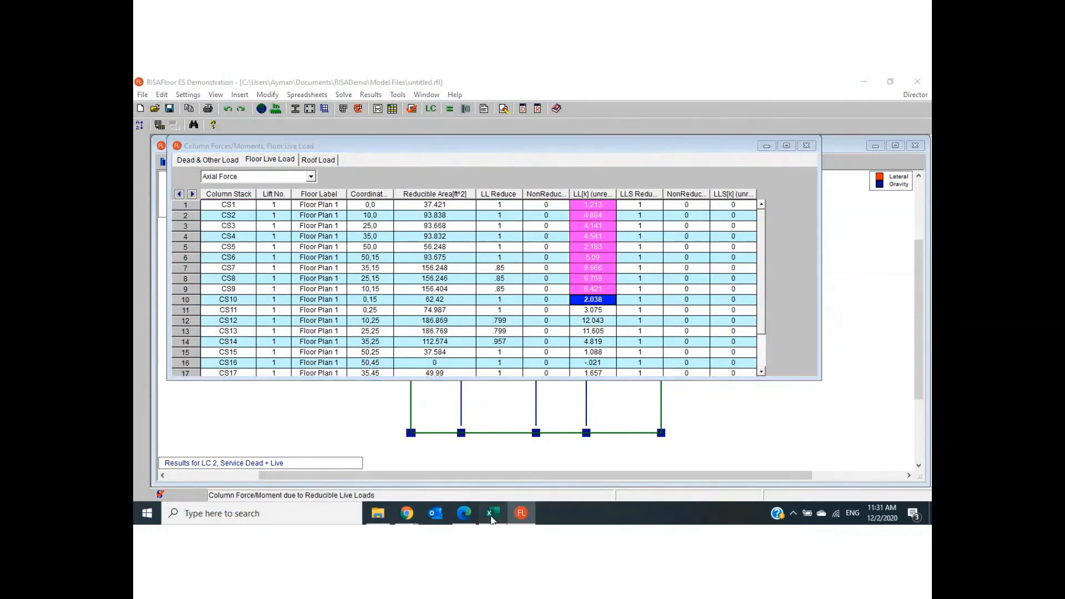
drag(247, 250, 253, 489)
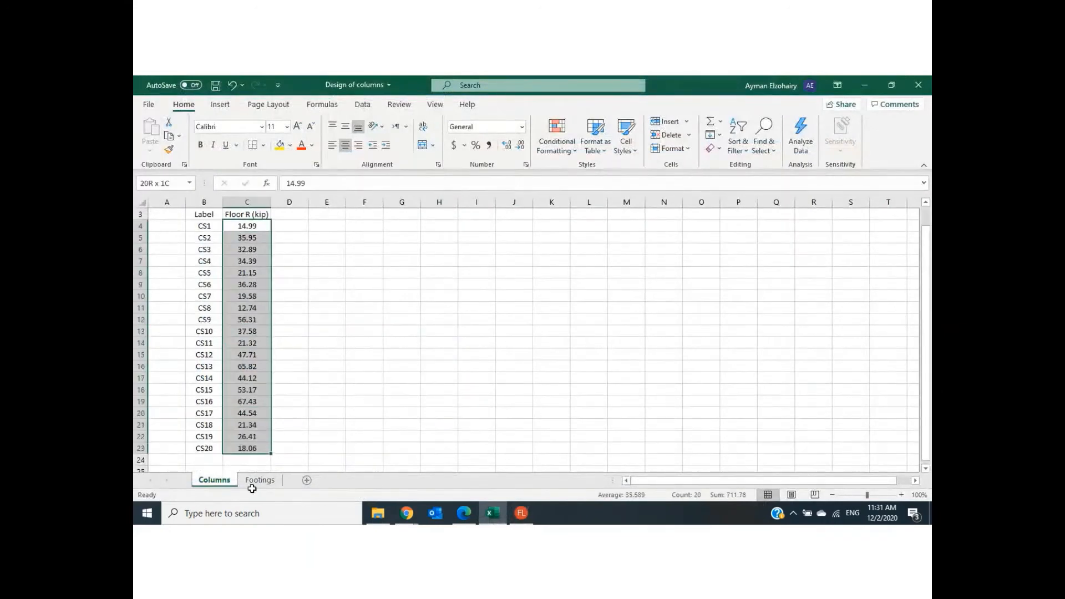
drag(248, 448, 261, 450)
scroll(407, 362, up, 1)
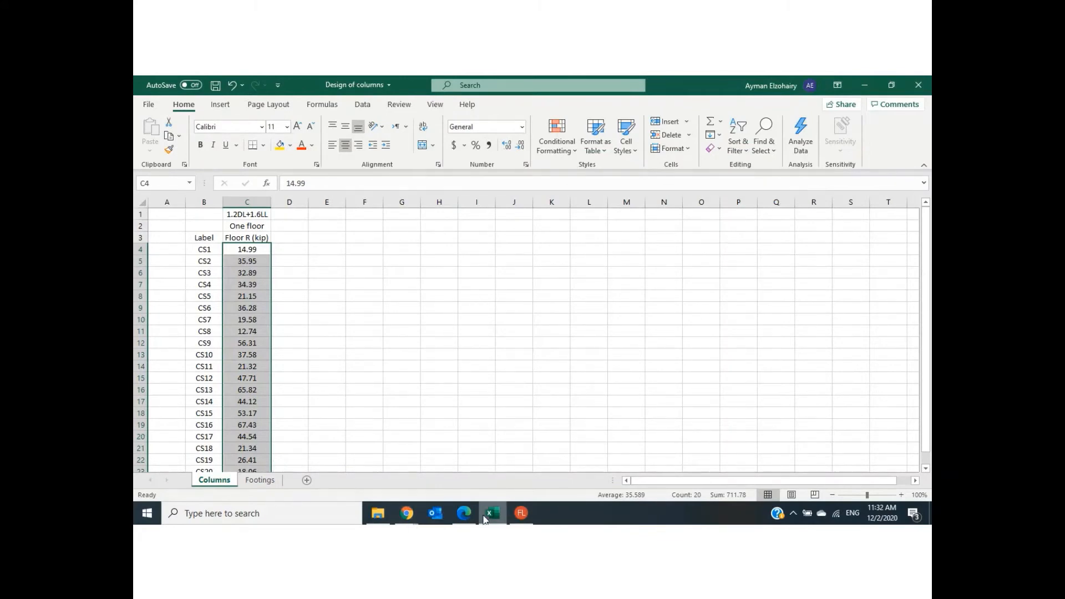
- Switch to Draft C1.pdf in Edge and draw a tall building outline in the blank lower part of page 1
click(463, 517)
click(388, 89)
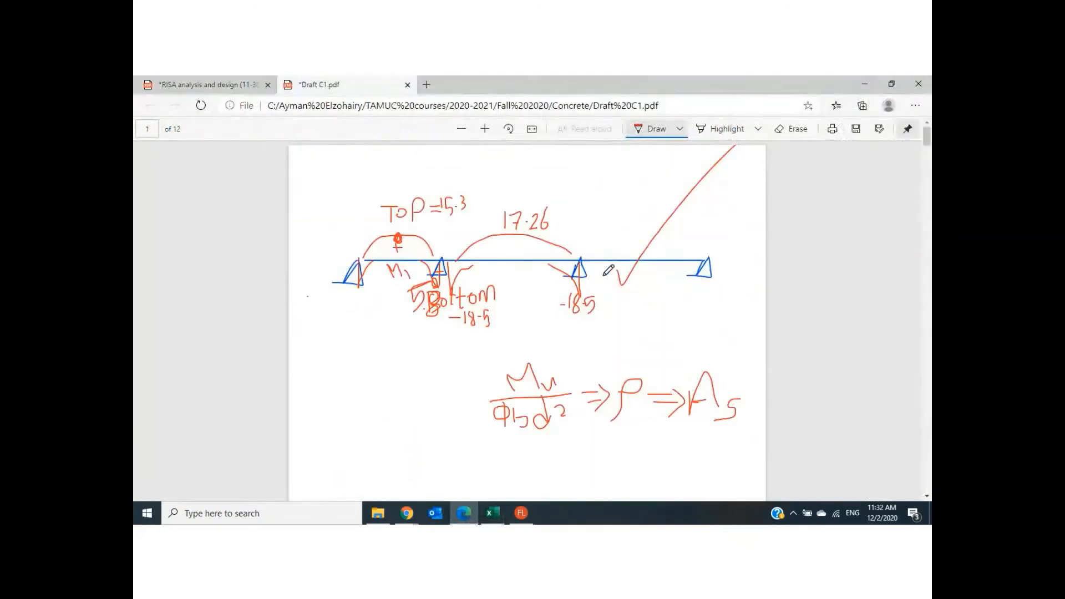
scroll(603, 270, down, 5)
mouse_move(378, 180)
mouse_down()
mouse_move(559, 179)
mouse_move(583, 466)
mouse_up()
drag(377, 180, 409, 475)
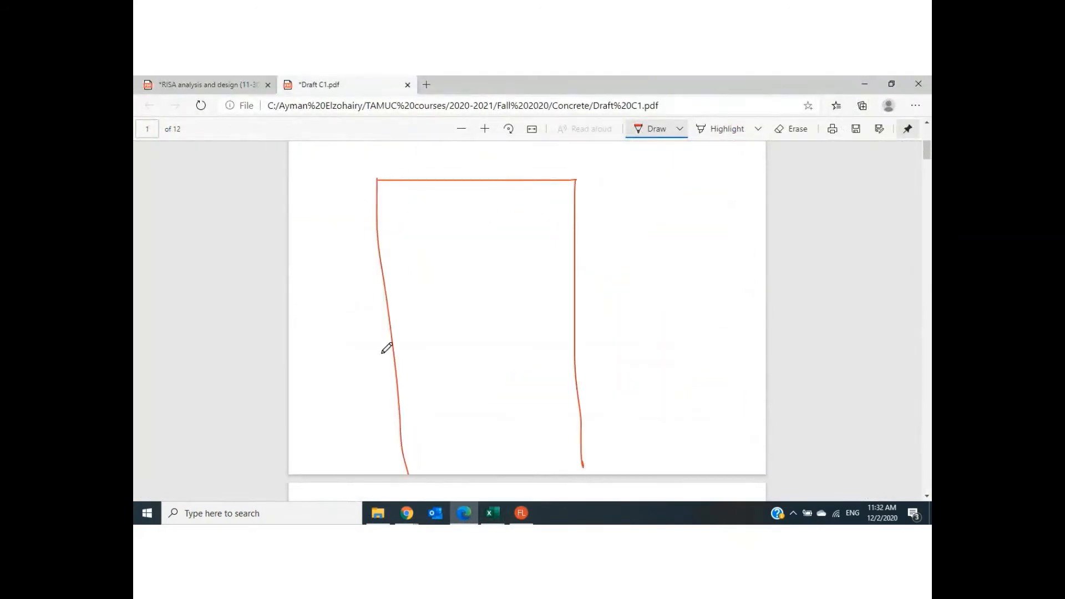
- Draw six horizontal floor lines across the building outline from its upper storeys to near its base
drag(362, 214, 586, 208)
drag(363, 248, 574, 249)
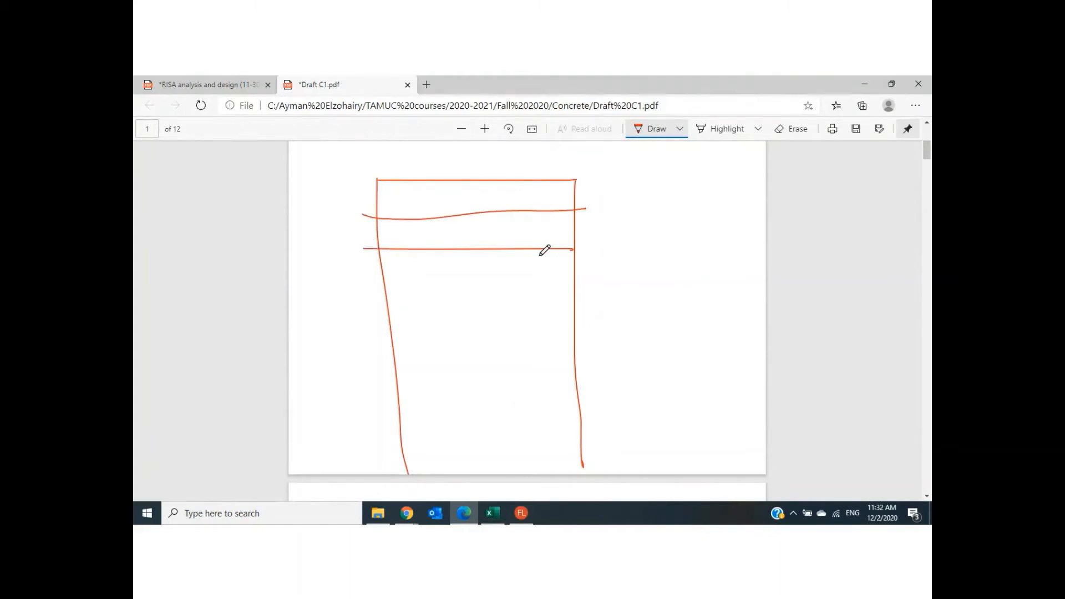
drag(364, 301, 585, 293)
drag(378, 340, 583, 341)
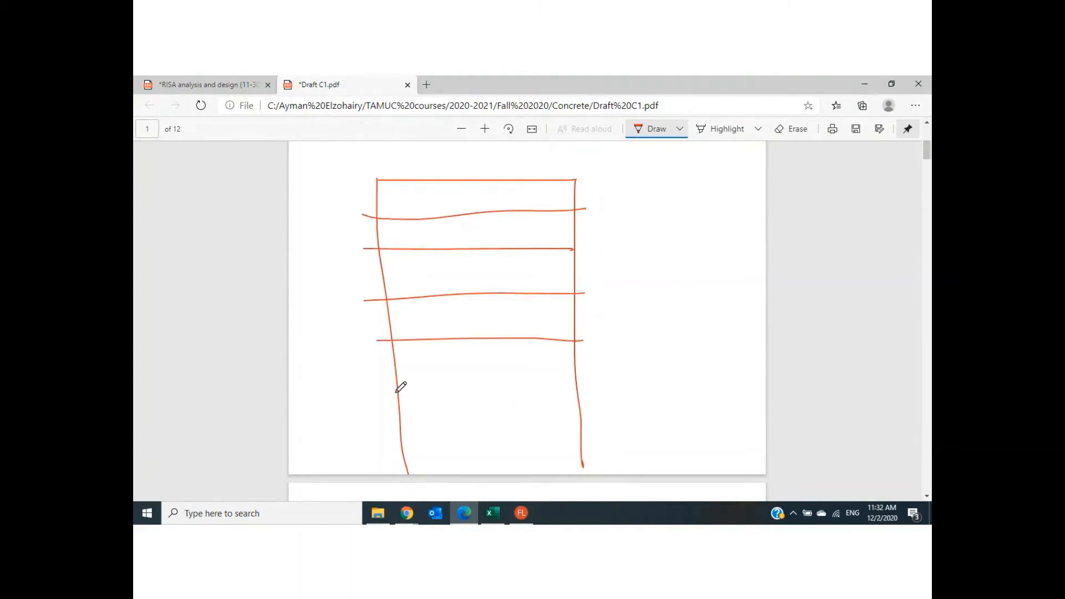
drag(372, 400, 607, 399)
drag(370, 436, 624, 440)
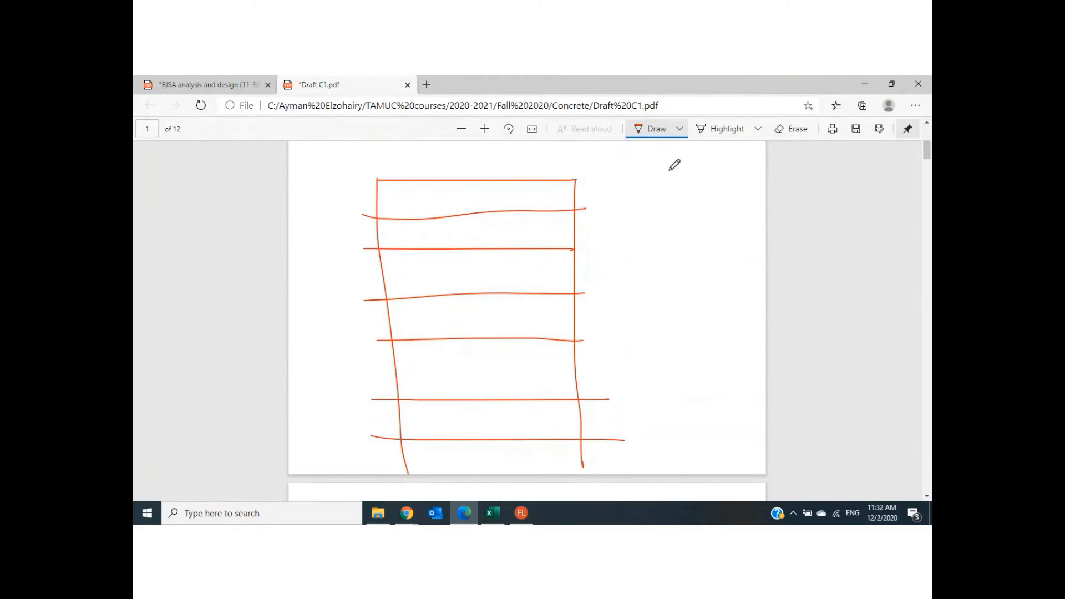
- Set the pen colour to purple, outline the base level of the building and mark its right-hand column at the base and upper three storeys
click(679, 130)
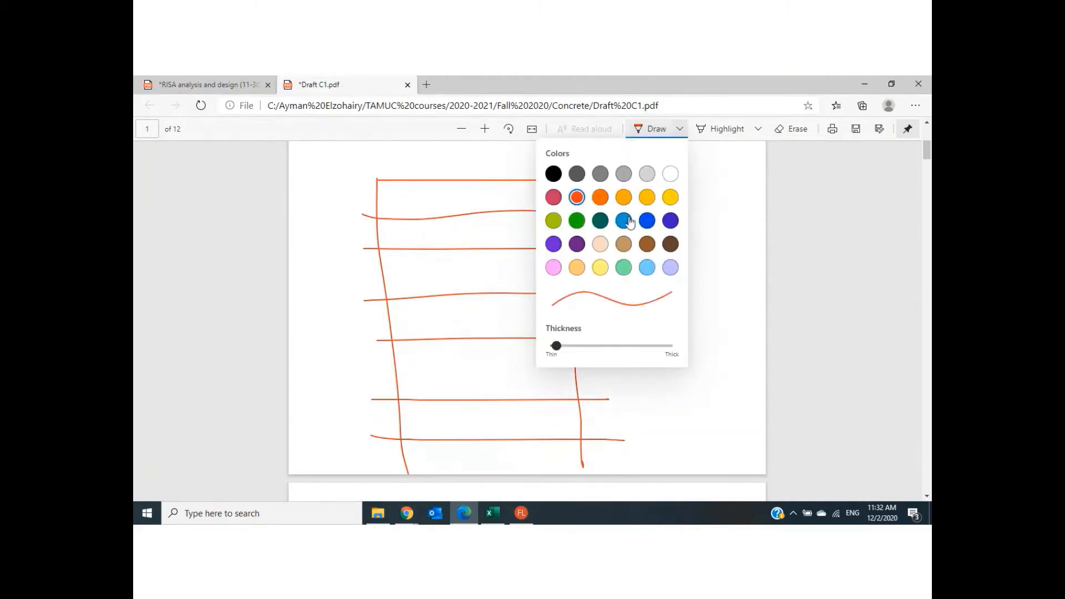
click(671, 221)
click(629, 438)
mouse_move(591, 450)
mouse_down()
mouse_move(391, 456)
mouse_move(410, 466)
mouse_move(588, 470)
mouse_move(601, 457)
mouse_move(583, 453)
mouse_move(585, 436)
mouse_move(589, 469)
mouse_up()
drag(583, 424, 587, 420)
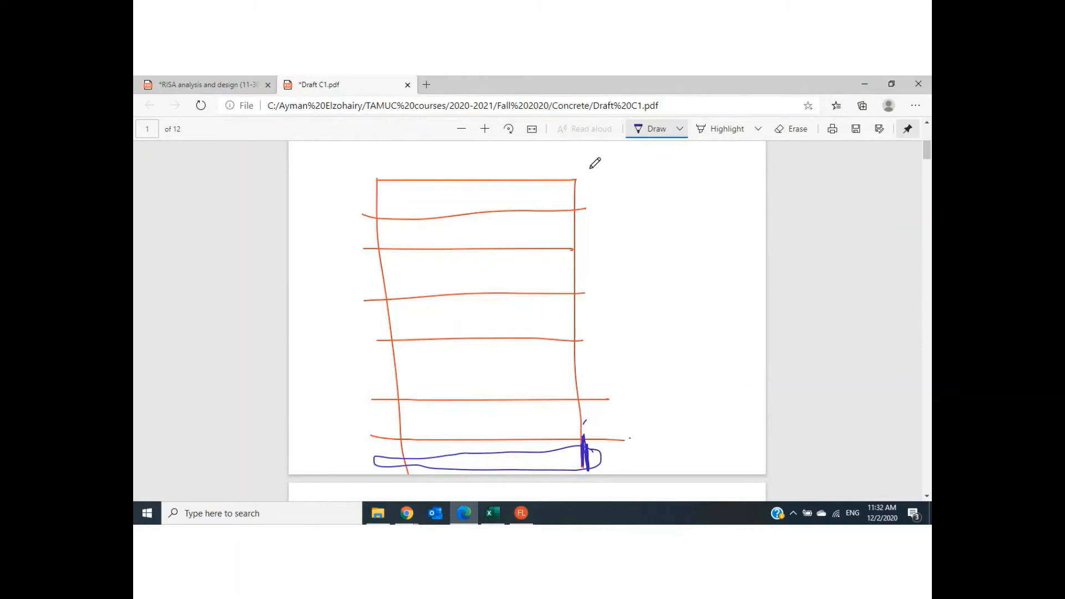
drag(574, 181, 577, 277)
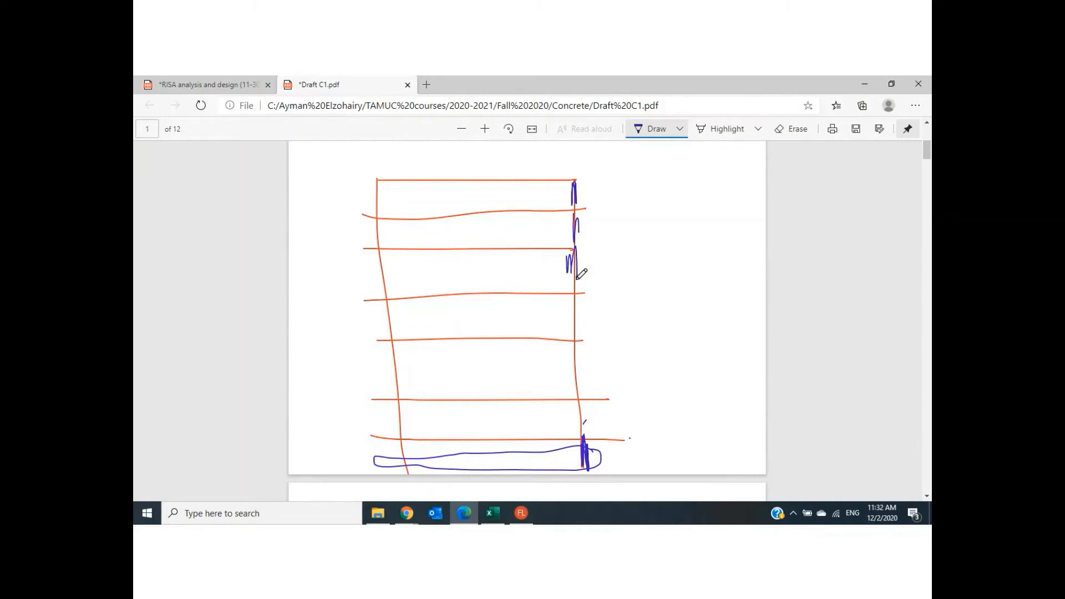
- Switch to Excel and enter the heading "Total Rec" in cell D3 with "Pu" above it in D2
click(490, 513)
click(258, 248)
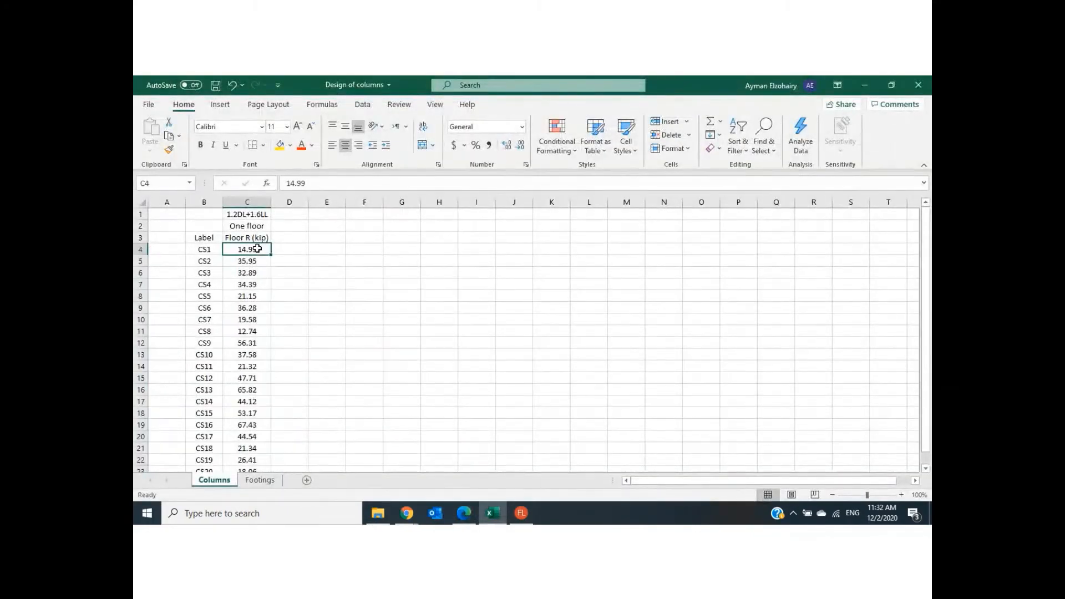
click(283, 238)
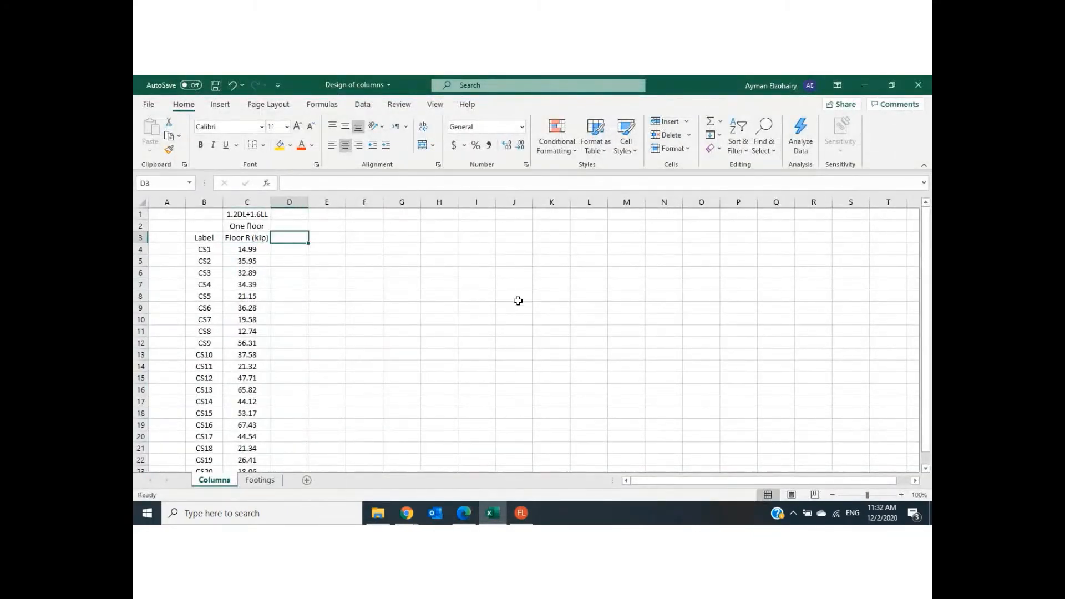
text(Tota)
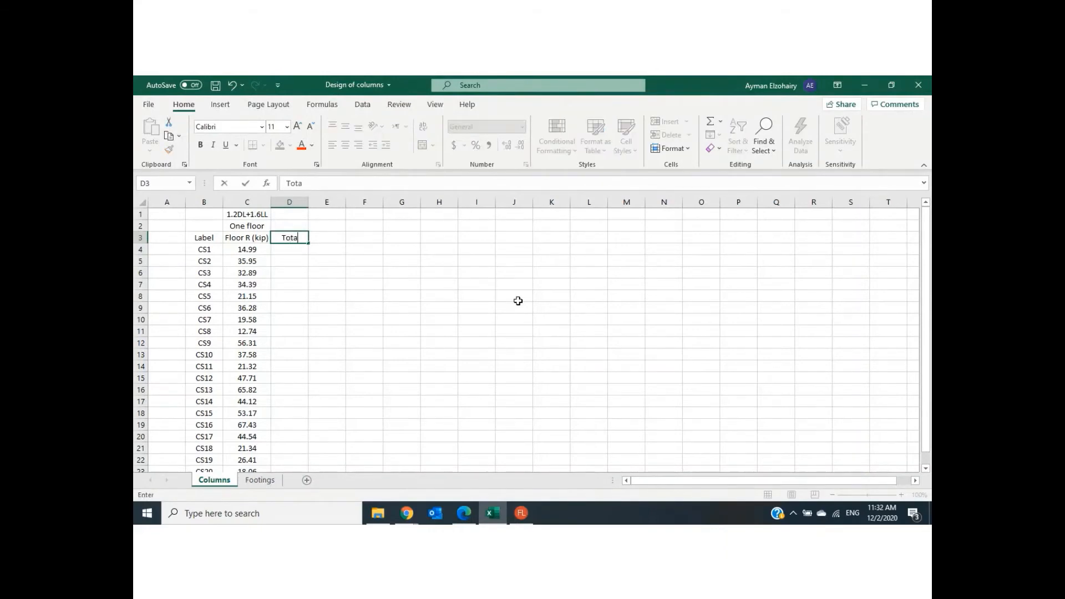
text(l Rec)
click(292, 225)
text(P)
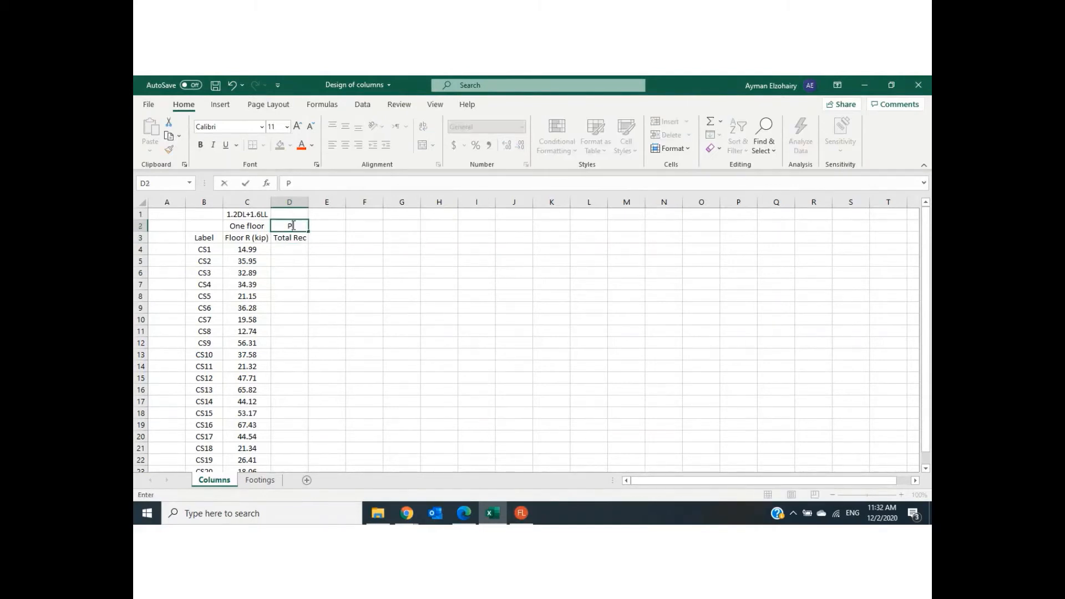
text(u)
click(437, 306)
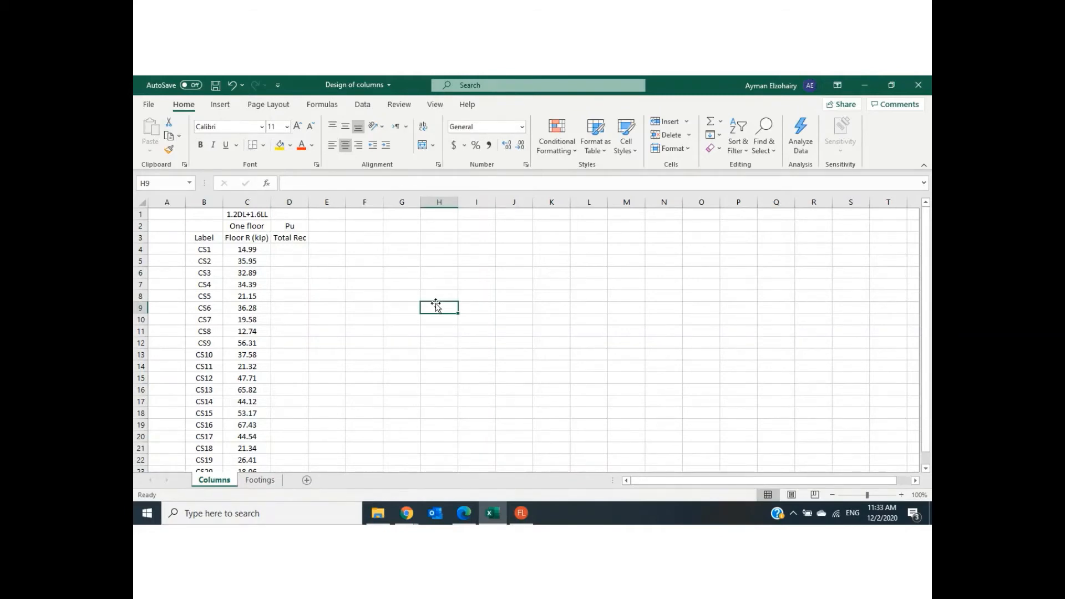
- Calculate the total reaction in D4 with the formula =C4*10 and fill it down for all columns through CS20
click(249, 252)
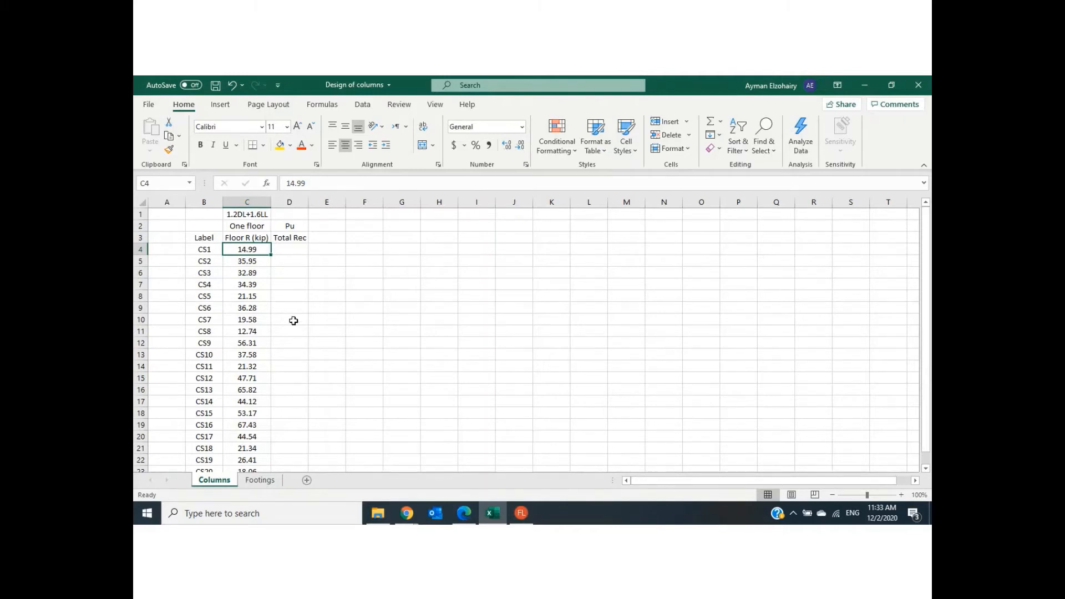
click(292, 252)
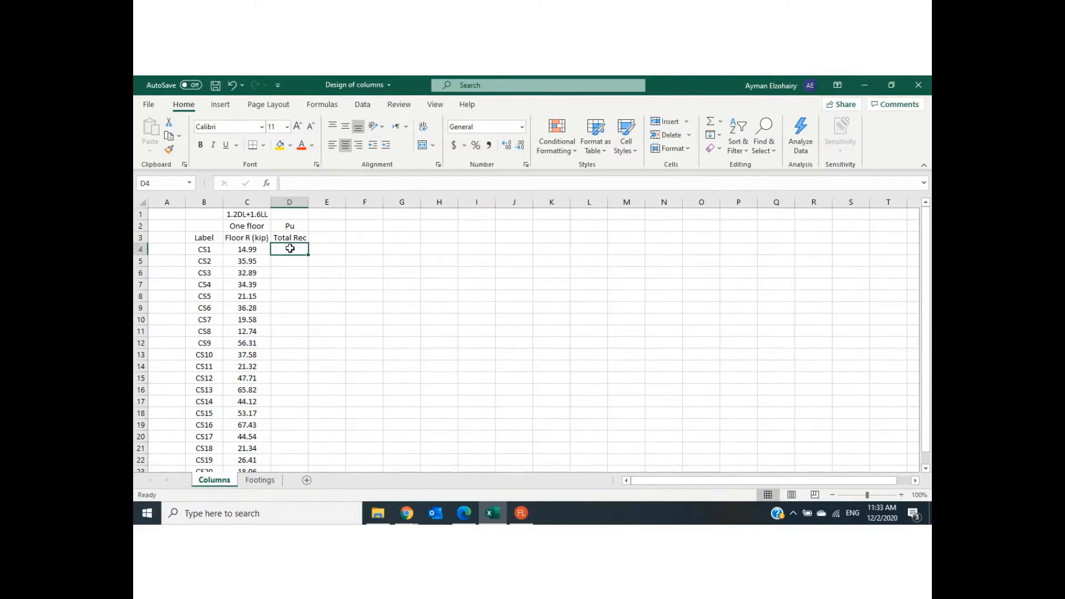
text(=)
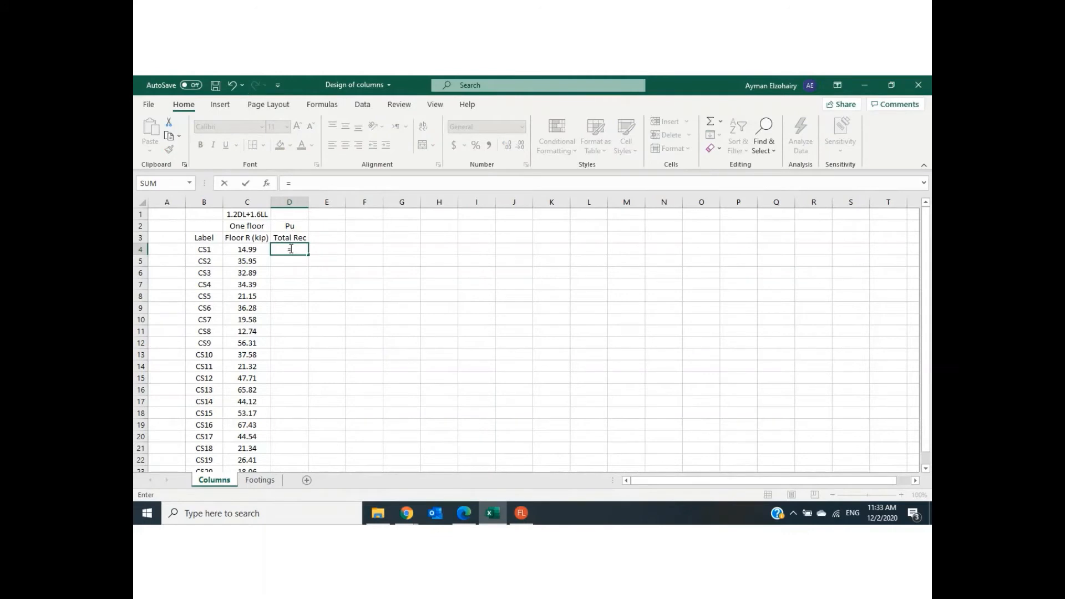
click(242, 247)
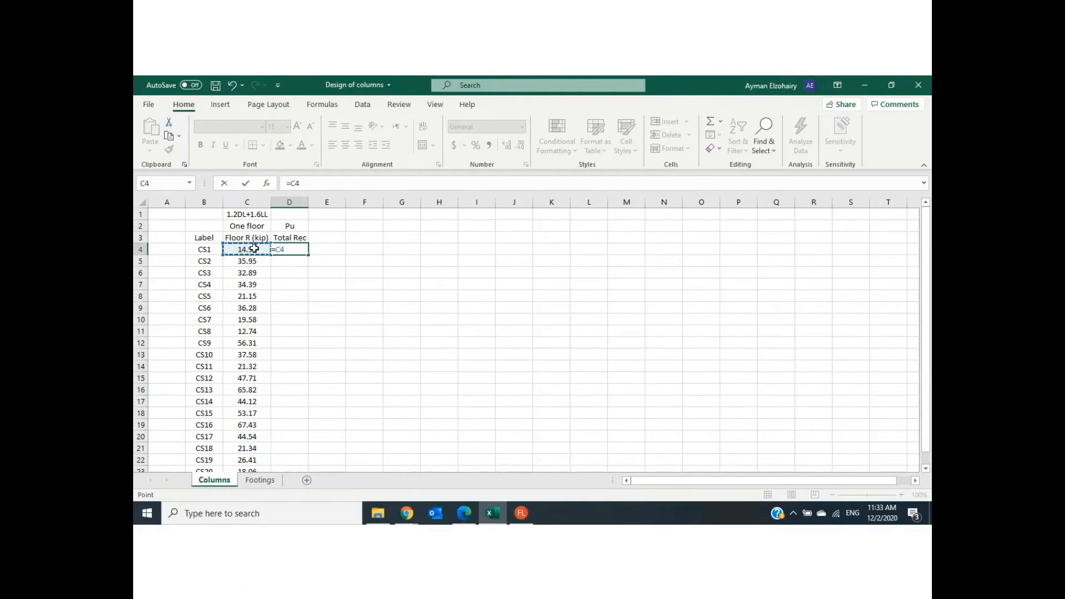
text(*10)
key(Return)
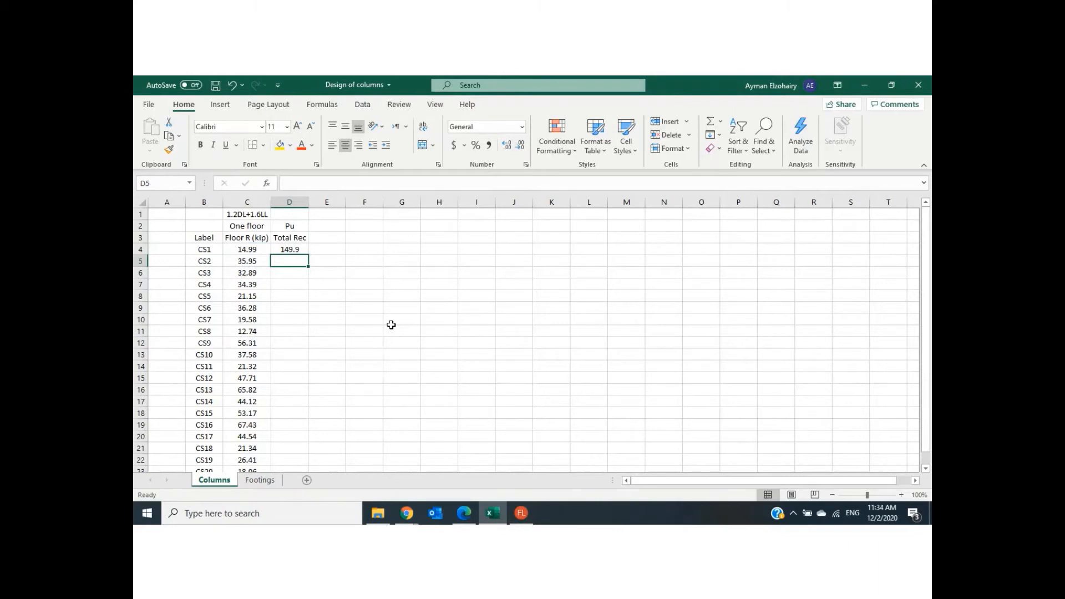
click(298, 247)
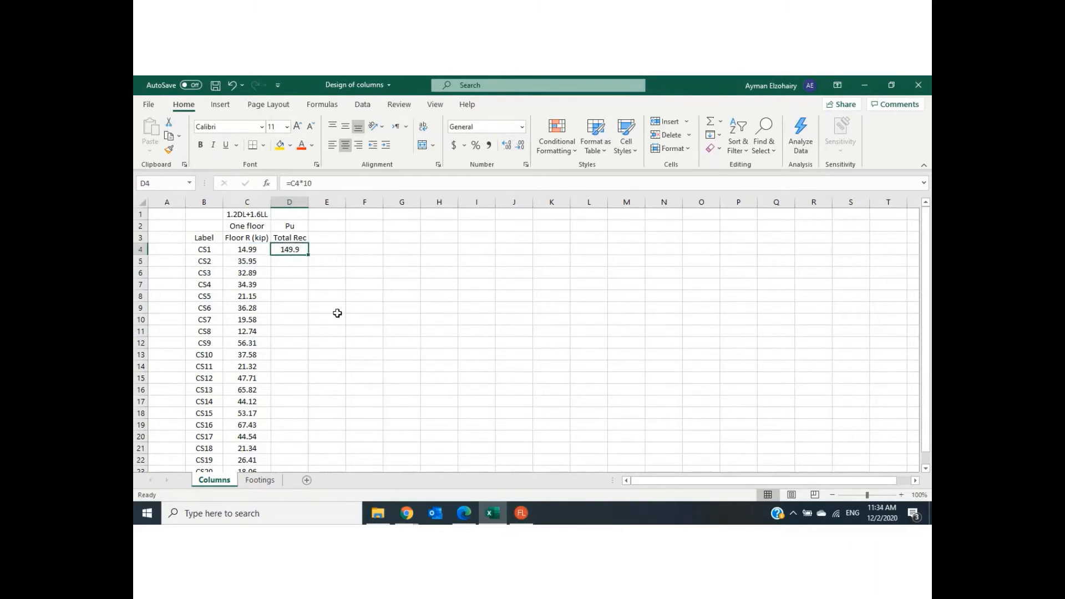
double_click(309, 255)
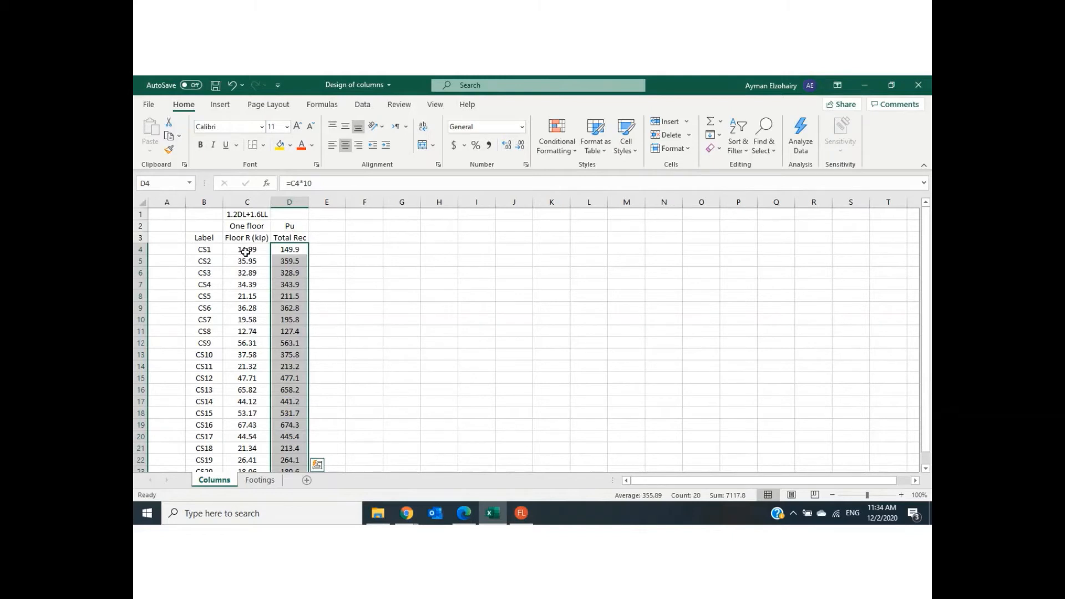
- Review the one-floor reactions, and undo the fill and the formula in the Total Rec column
drag(245, 251, 246, 447)
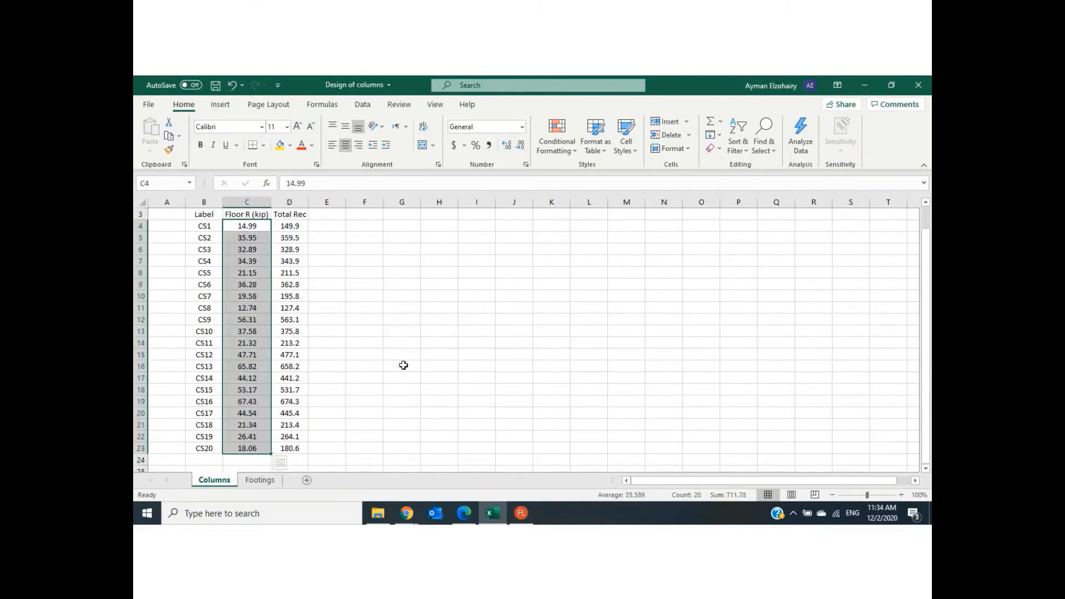
click(438, 364)
scroll(439, 364, up, 1)
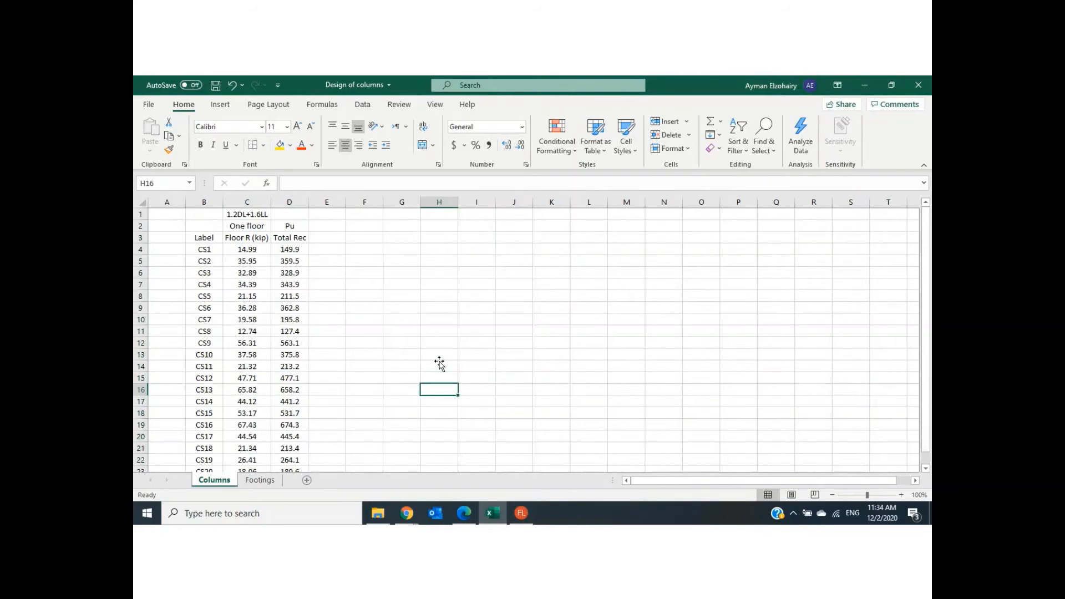
key(ctrl+z)
key(ctrl+z)
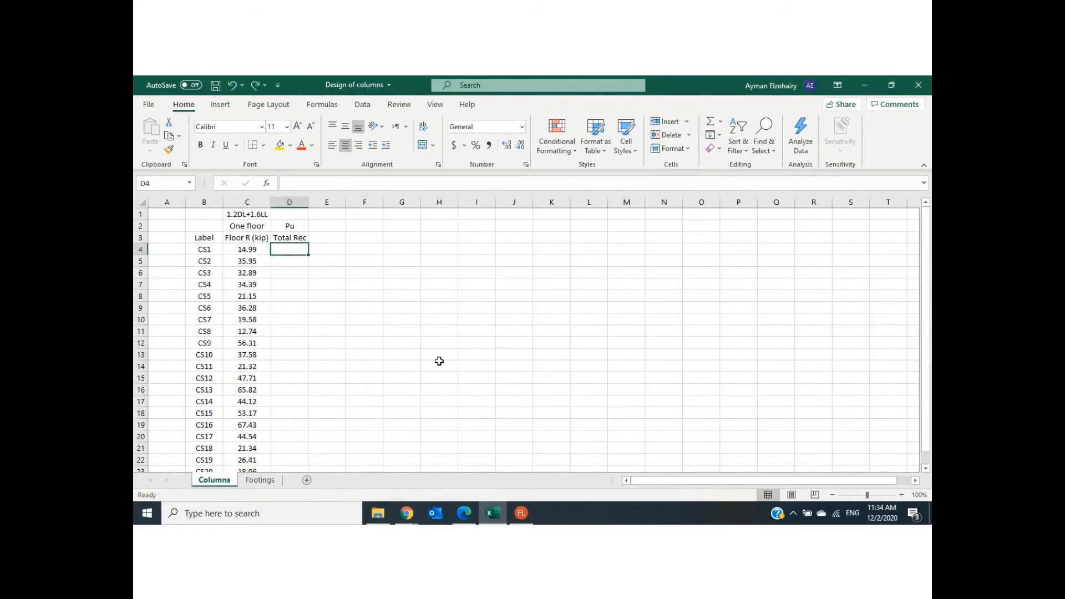
click(438, 363)
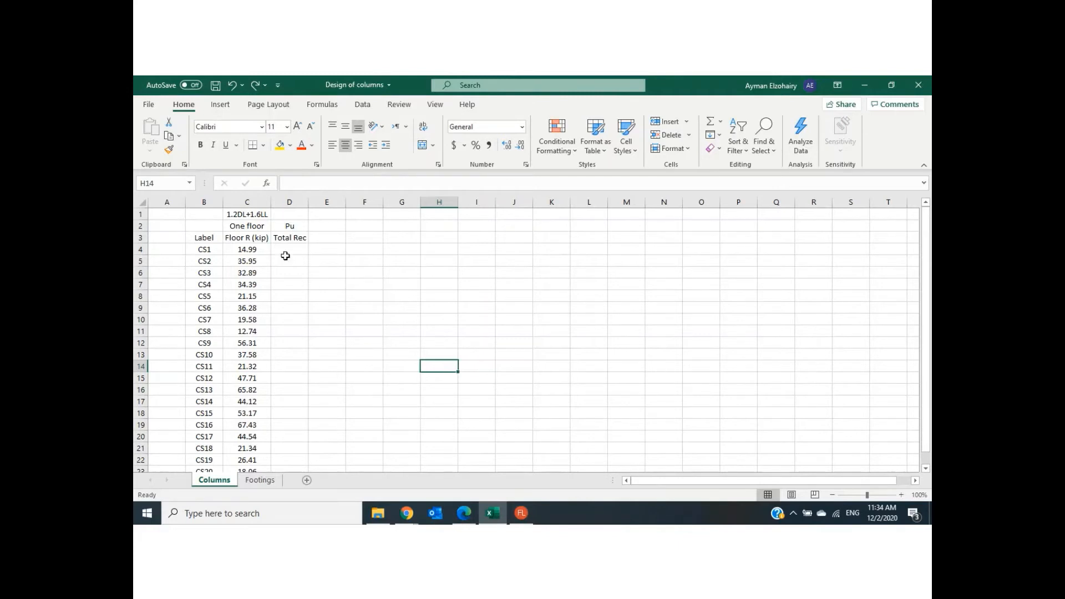
- Enter the formula =C4*10 in D4 for the total reaction of CS1 and fill it down the Total Rec column through CS20
click(248, 250)
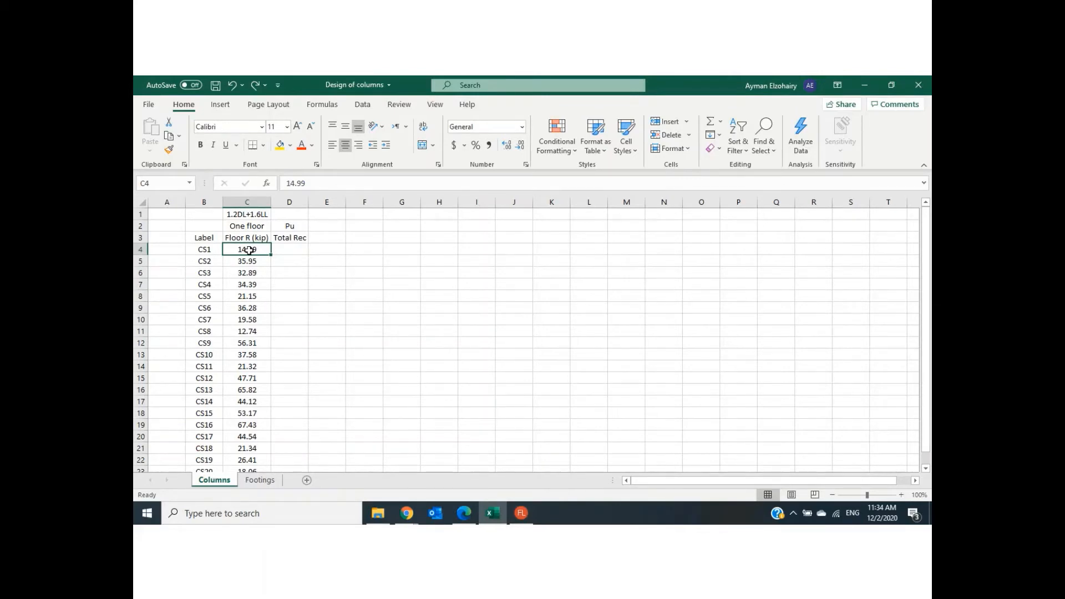
click(291, 250)
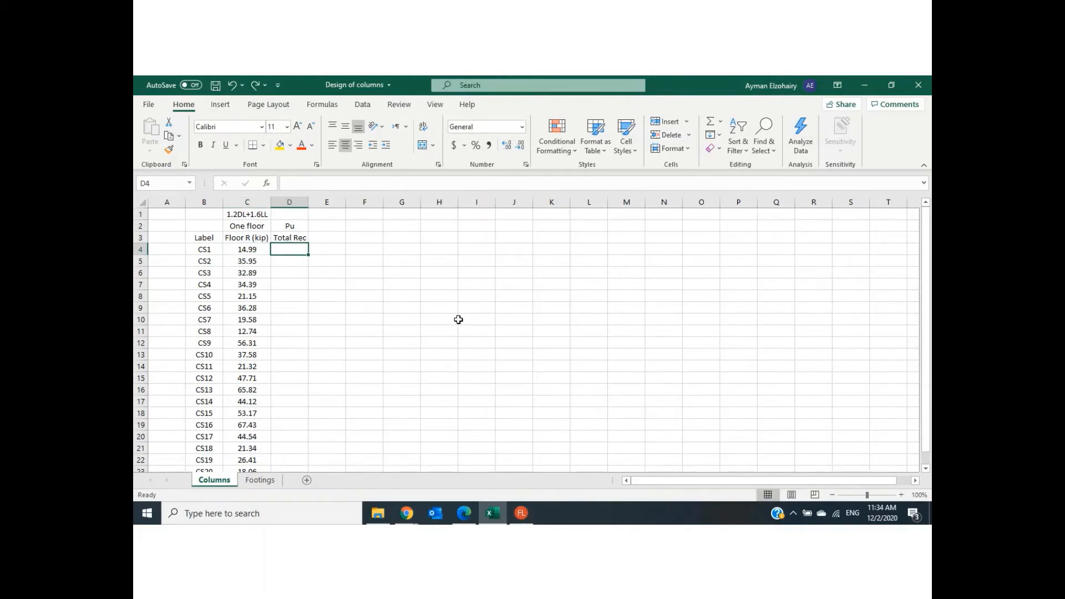
text(=)
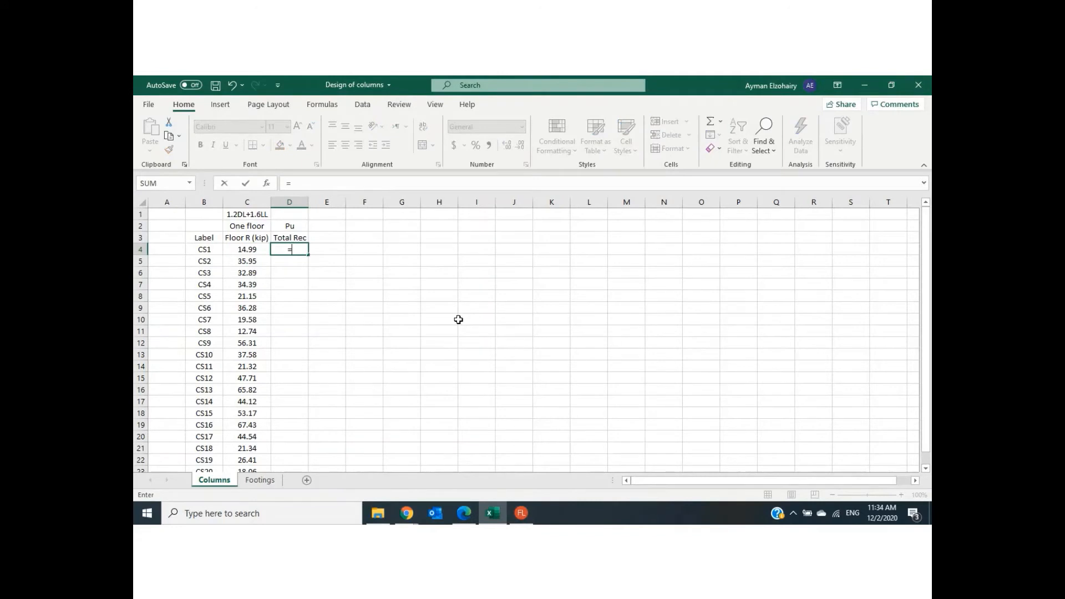
click(239, 250)
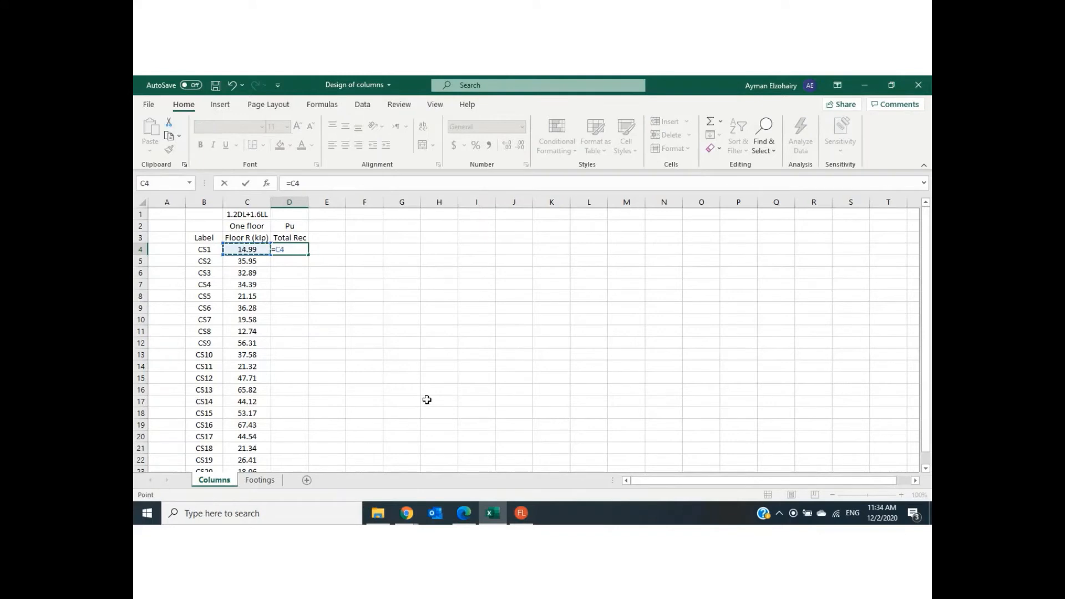
text(*10)
key(Return)
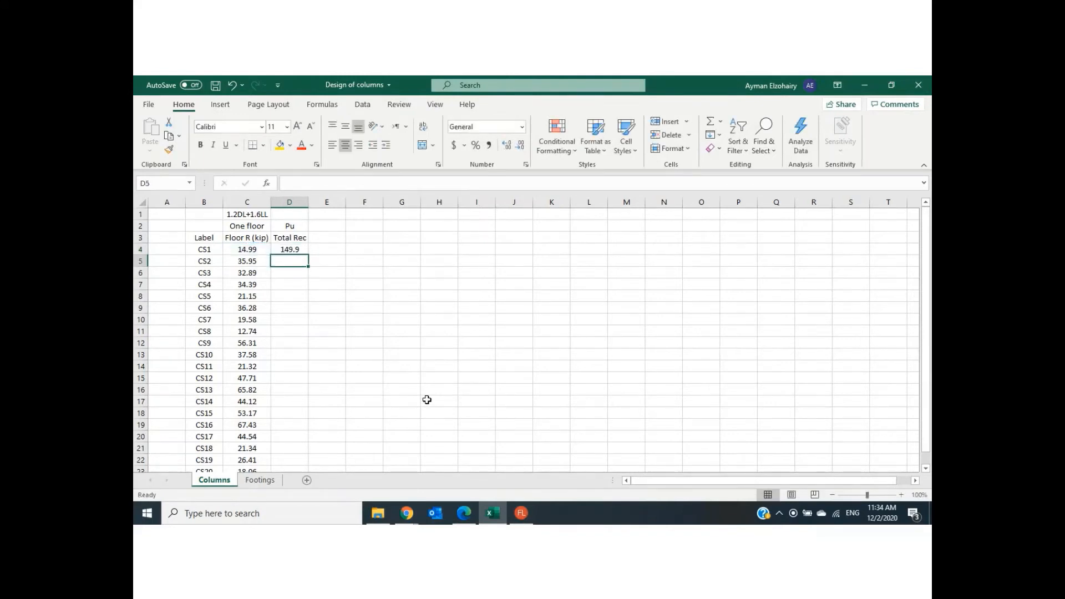
click(298, 249)
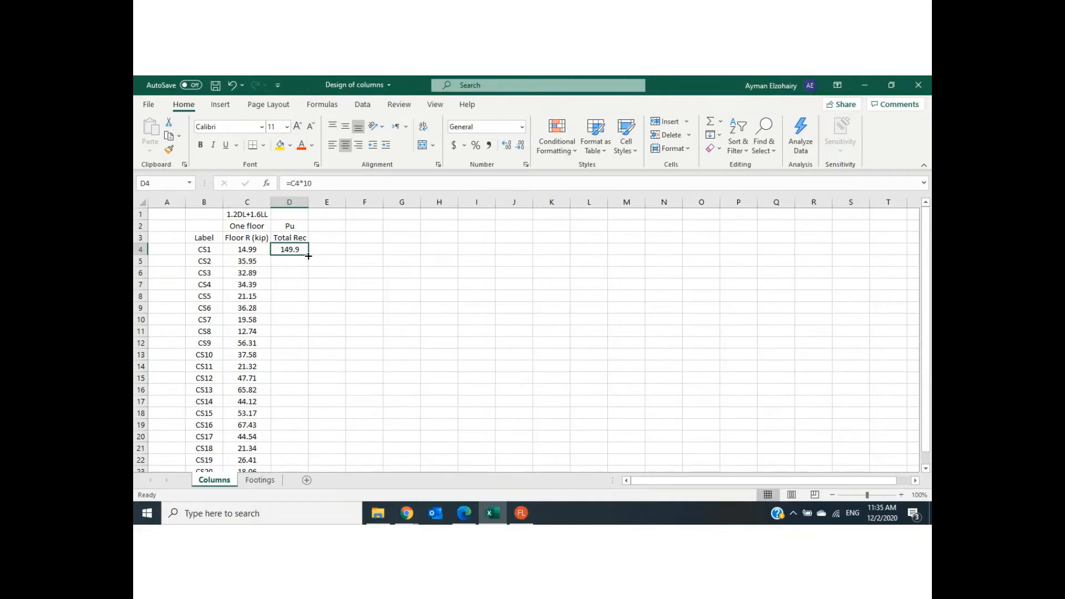
double_click(308, 256)
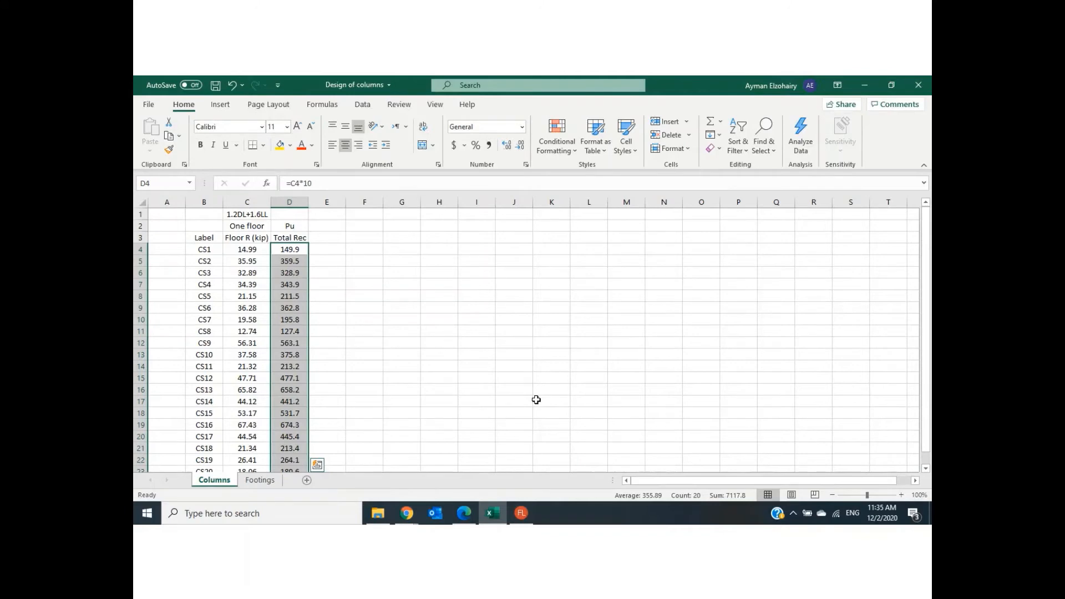
click(536, 399)
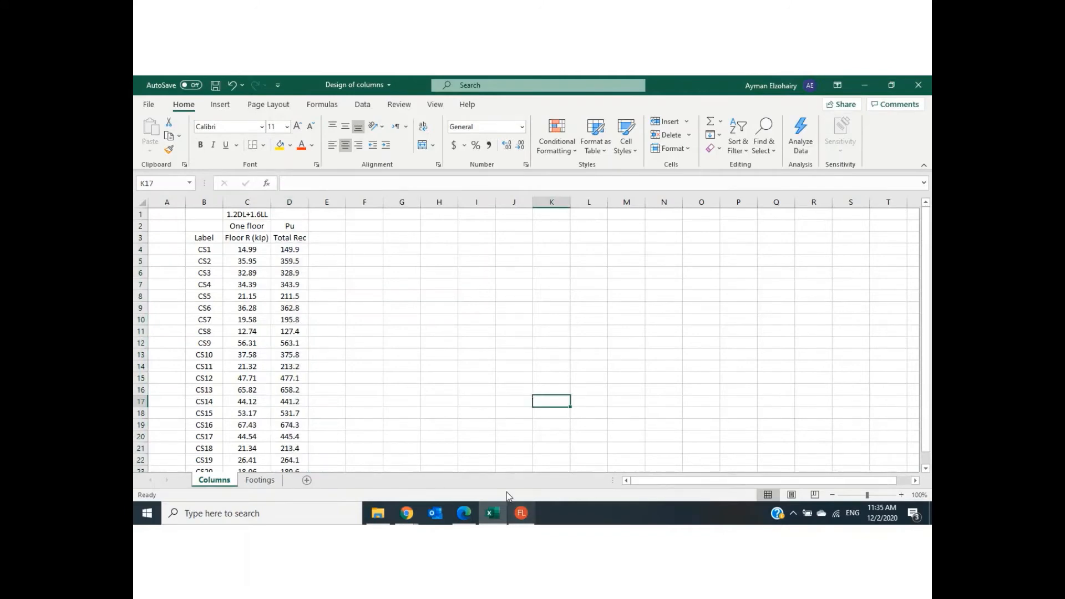
- Switch to the virtual classroom in Chrome and check its public chat and participant list
click(406, 513)
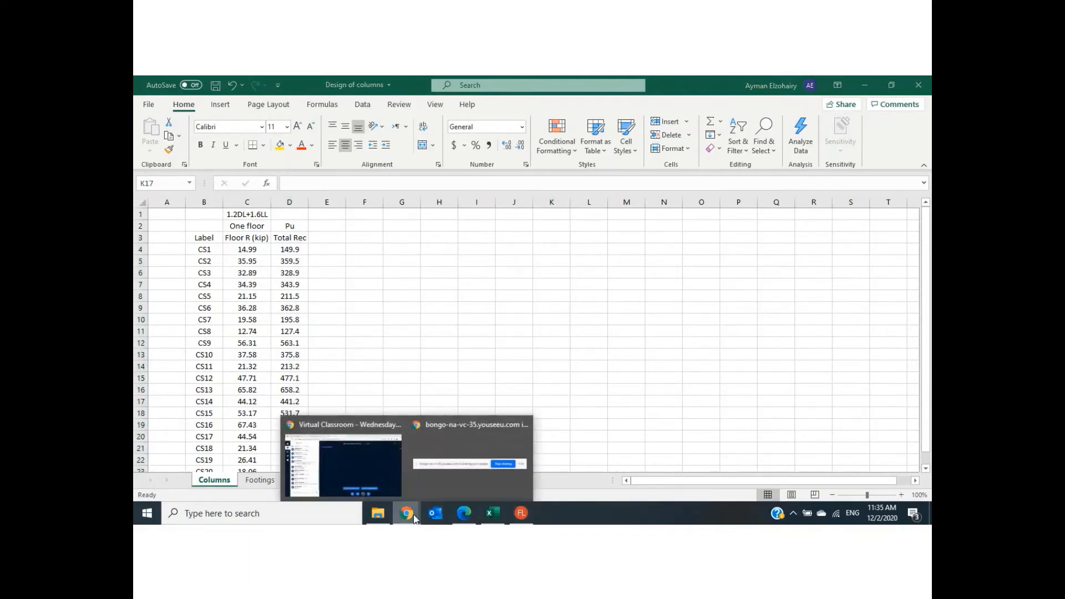
click(364, 477)
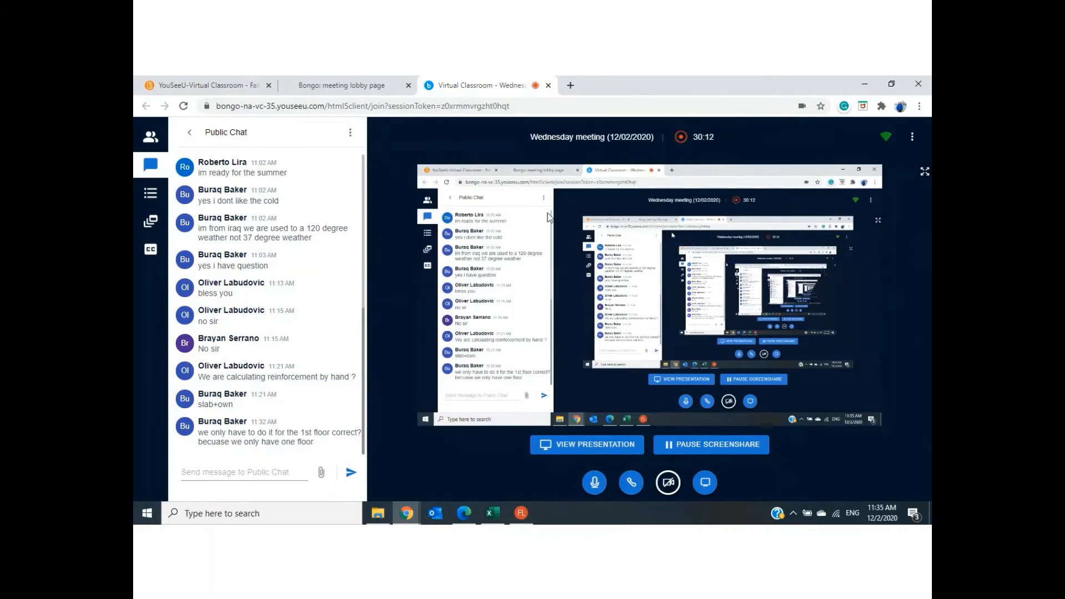
click(152, 140)
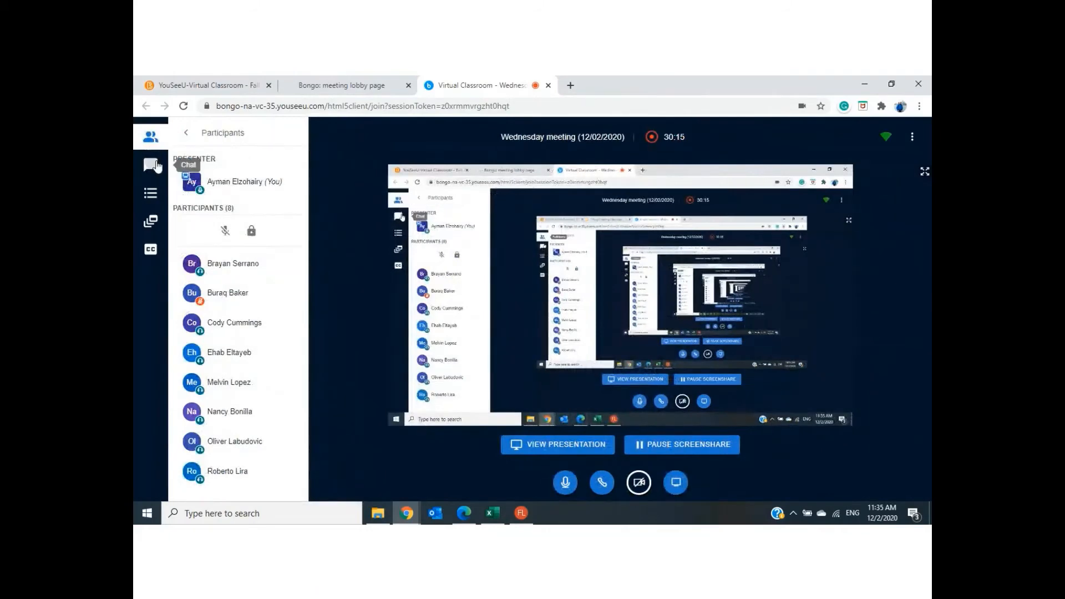
click(153, 165)
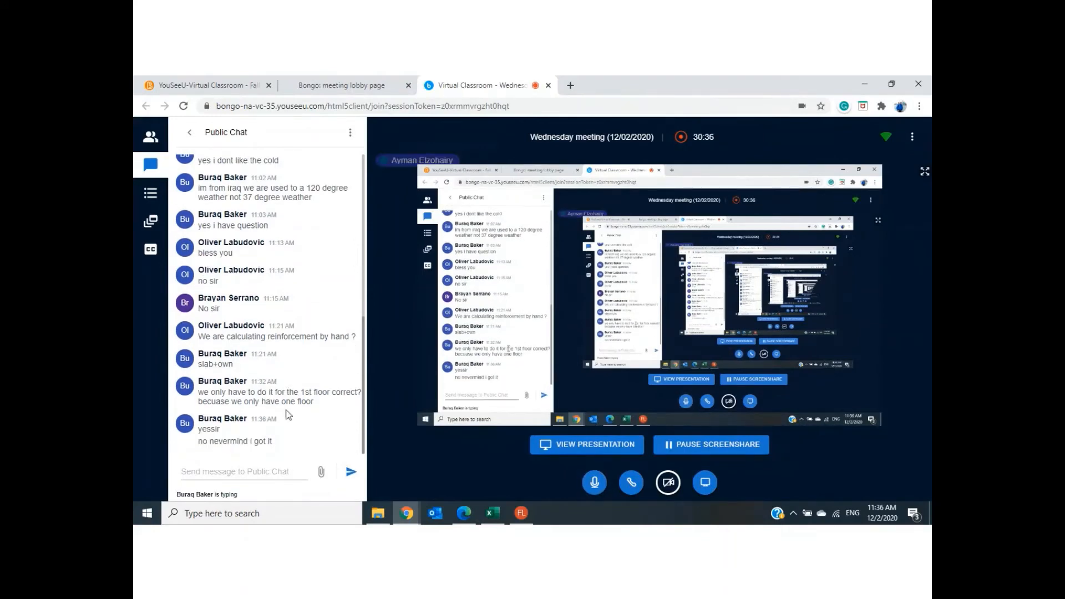
- Review the one-floor reaction of CS1 in Excel, and close the Column Forces/Moments results table in RISAFloor
click(493, 514)
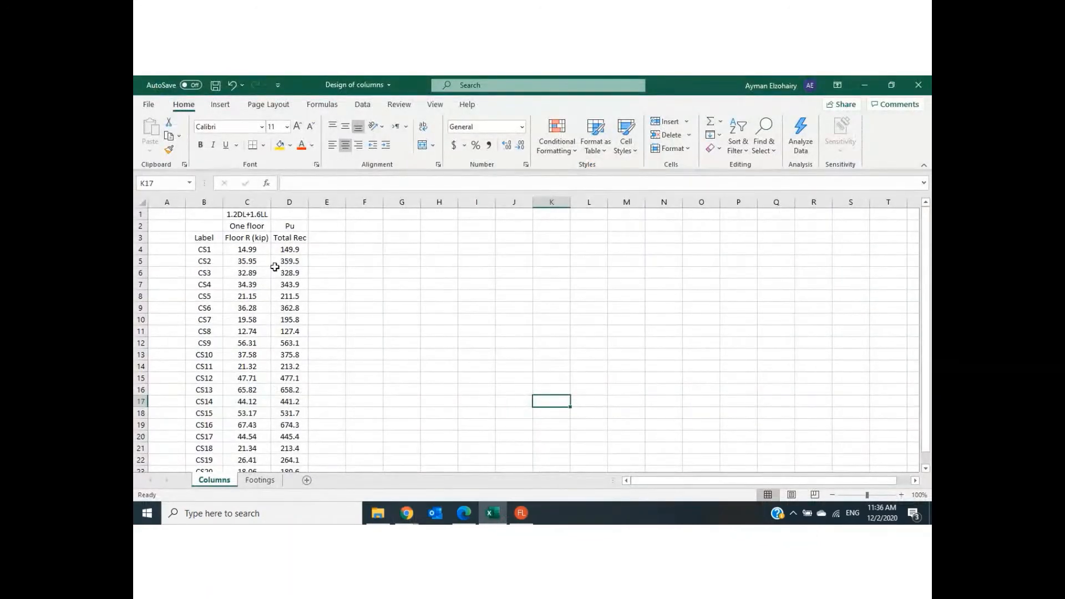
click(239, 249)
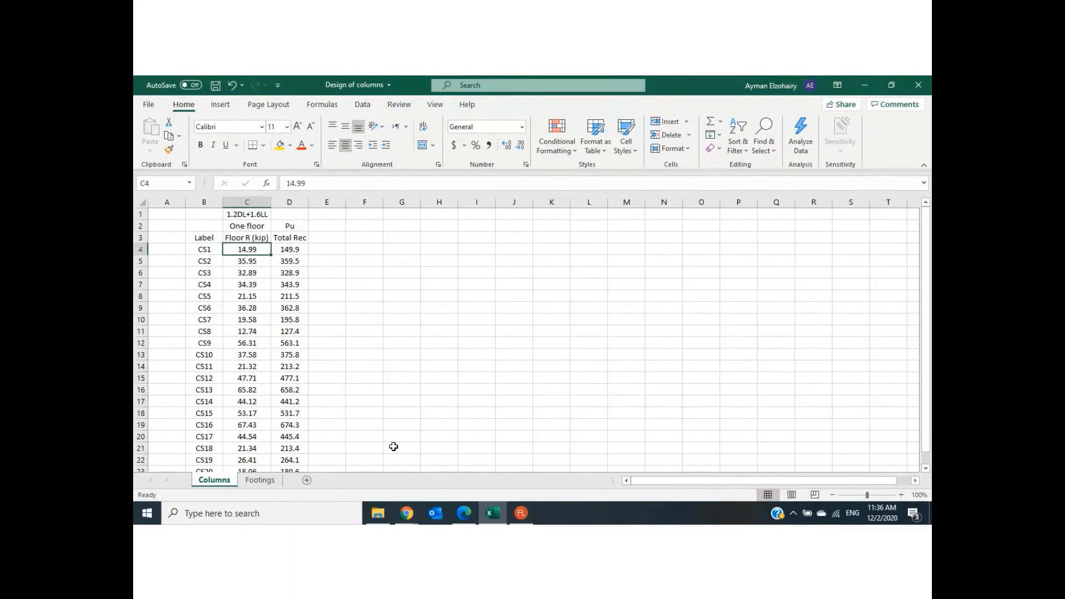
click(522, 513)
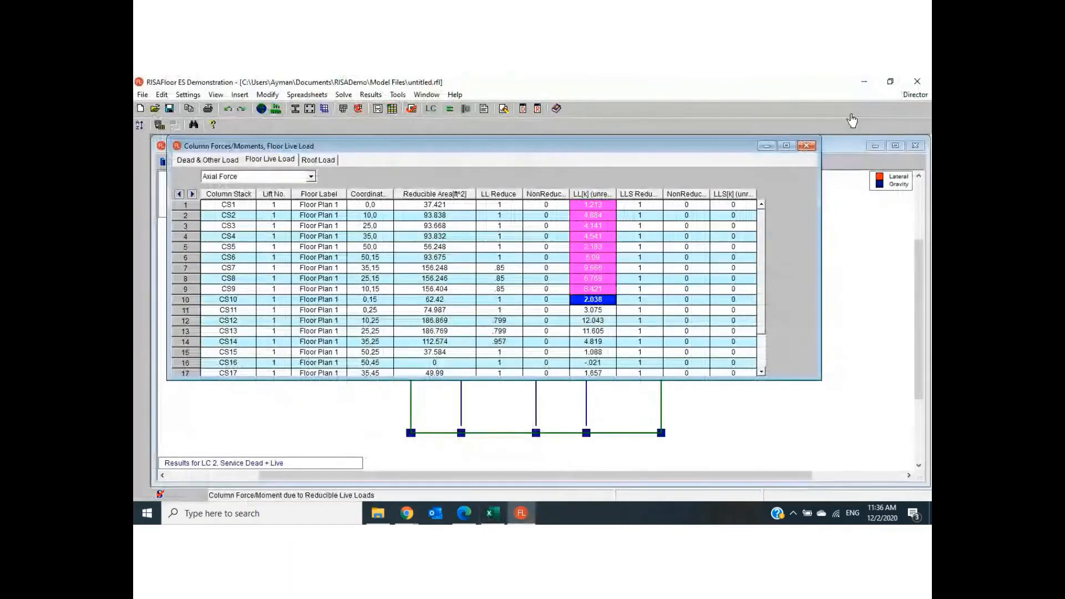
click(806, 145)
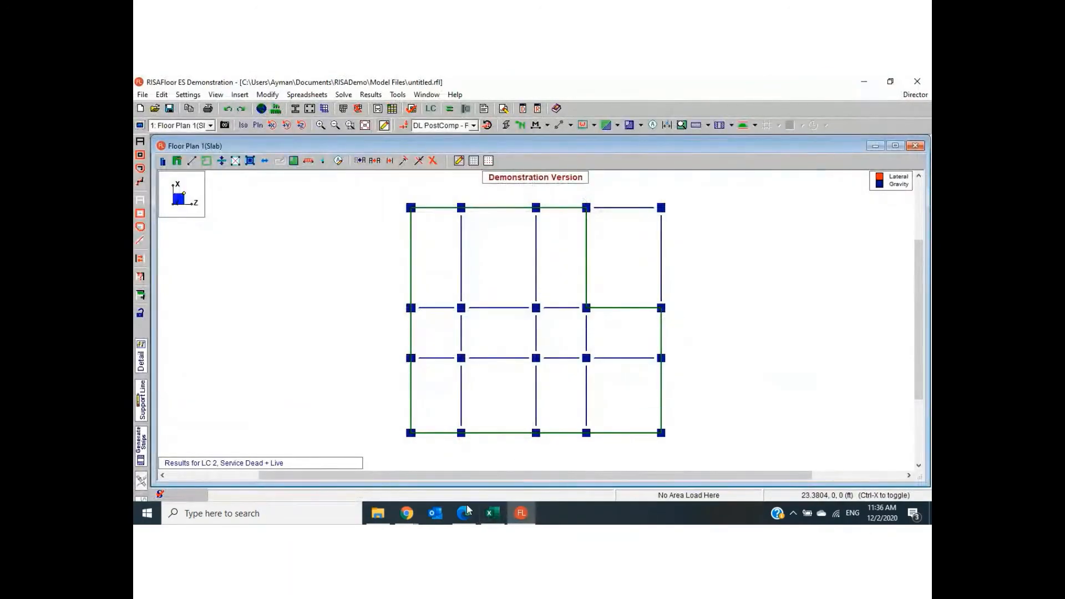
- Switch to Draft C1.pdf, tick the intermediate floors of the building sketch, strike across the base column and circle the right-hand column's full height
key(alt+Tab)
drag(582, 297, 606, 274)
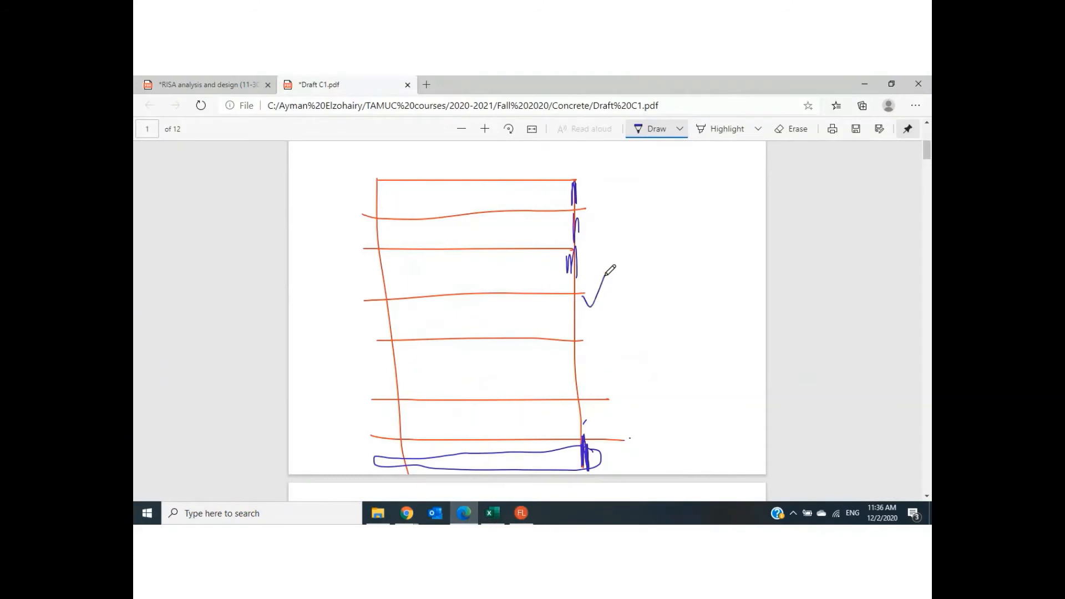
drag(587, 346, 605, 329)
mouse_move(469, 403)
mouse_down()
mouse_move(474, 411)
mouse_move(486, 388)
mouse_up()
mouse_move(475, 341)
mouse_down()
mouse_move(477, 350)
mouse_move(490, 329)
mouse_move(494, 287)
mouse_up()
drag(459, 257, 483, 243)
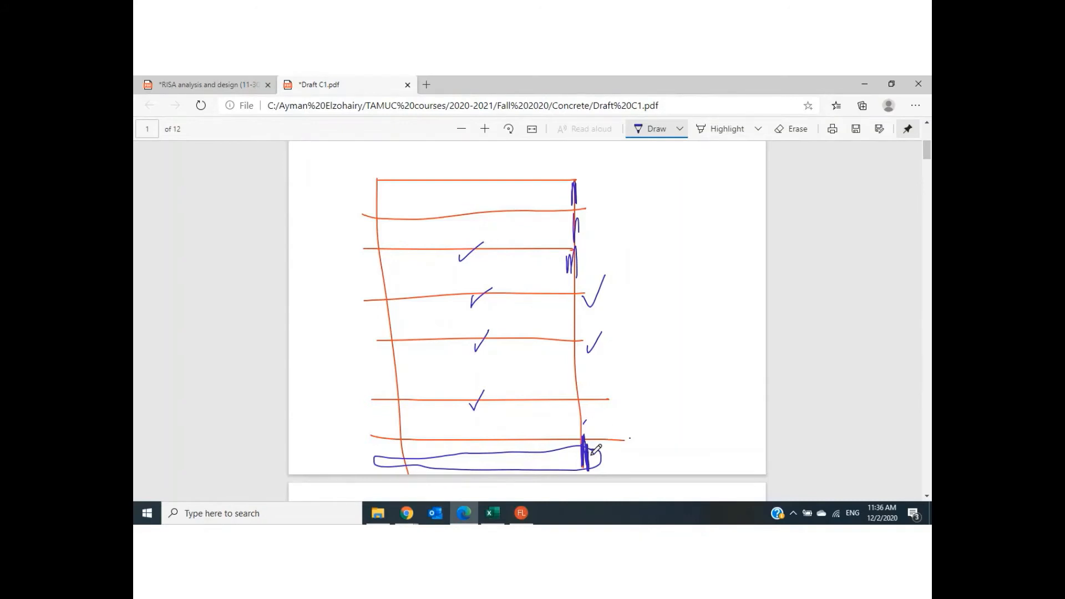
drag(595, 459, 568, 459)
mouse_move(624, 455)
mouse_down()
mouse_move(640, 411)
mouse_move(621, 176)
mouse_move(545, 202)
mouse_move(542, 318)
mouse_move(574, 430)
mouse_move(621, 433)
mouse_up()
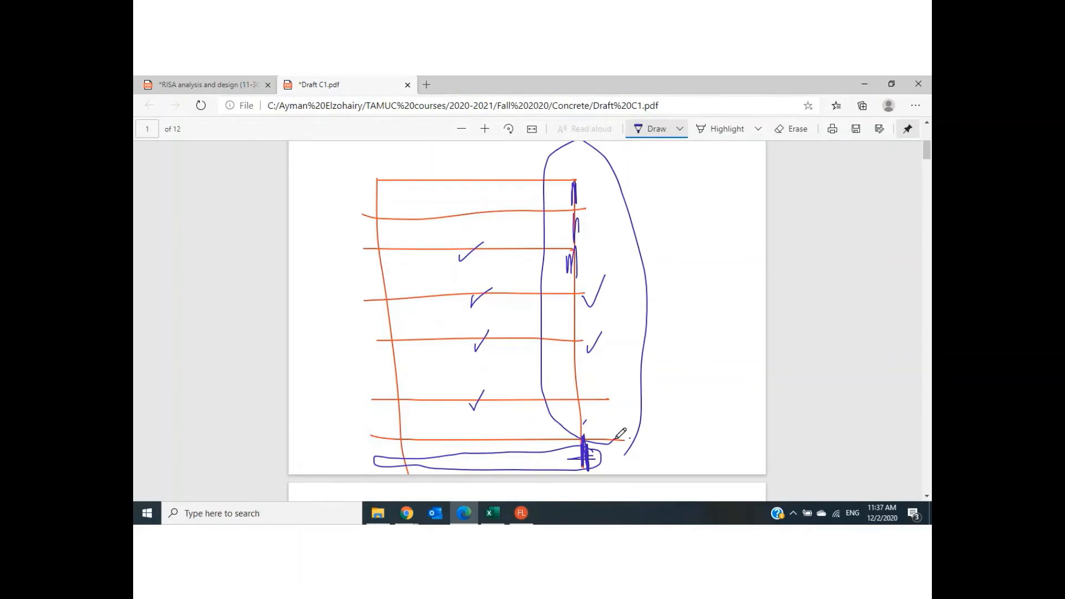
- Review the total reaction formula for CS1 in Excel and check the public chat in the virtual classroom
click(494, 516)
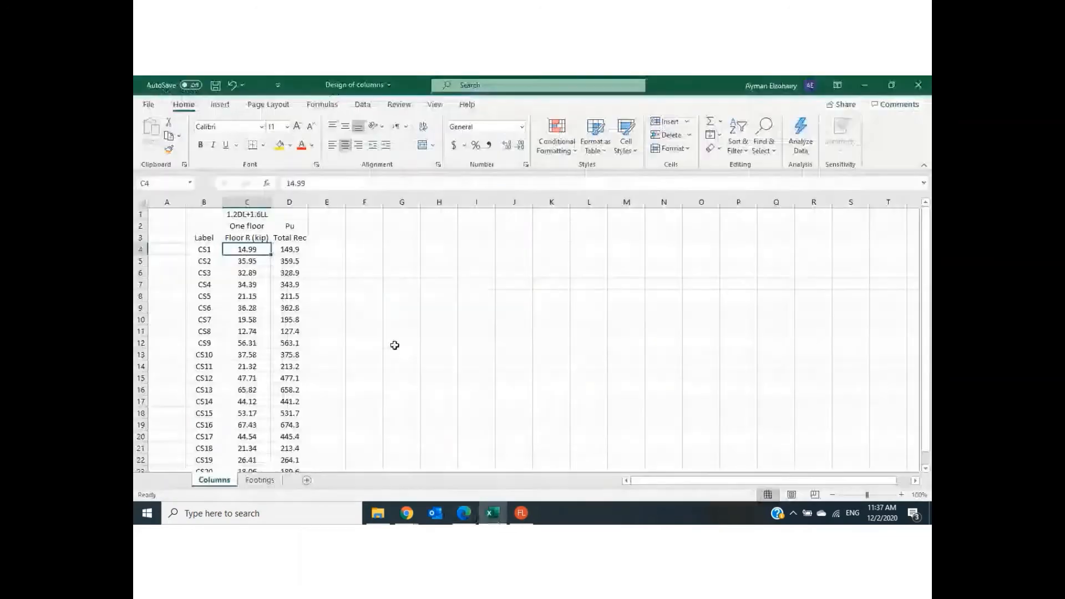
click(291, 250)
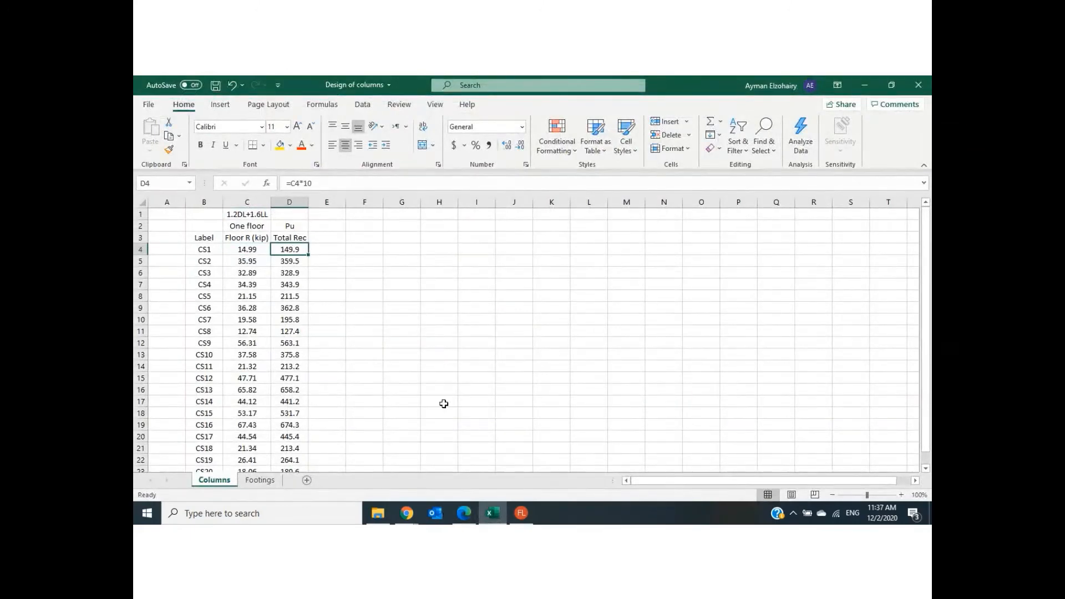
mouse_move(408, 514)
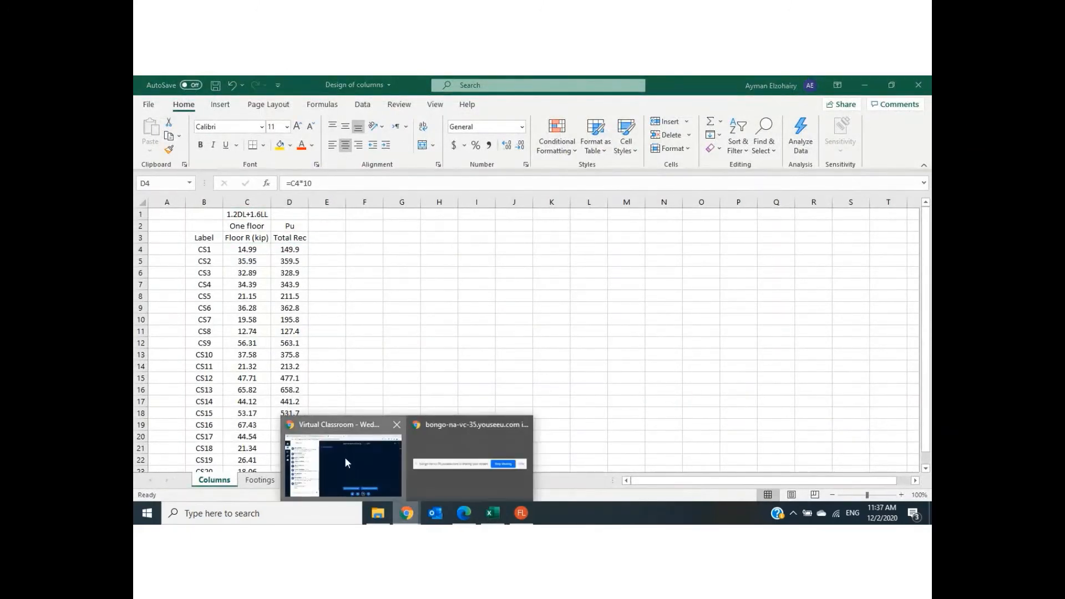
click(345, 458)
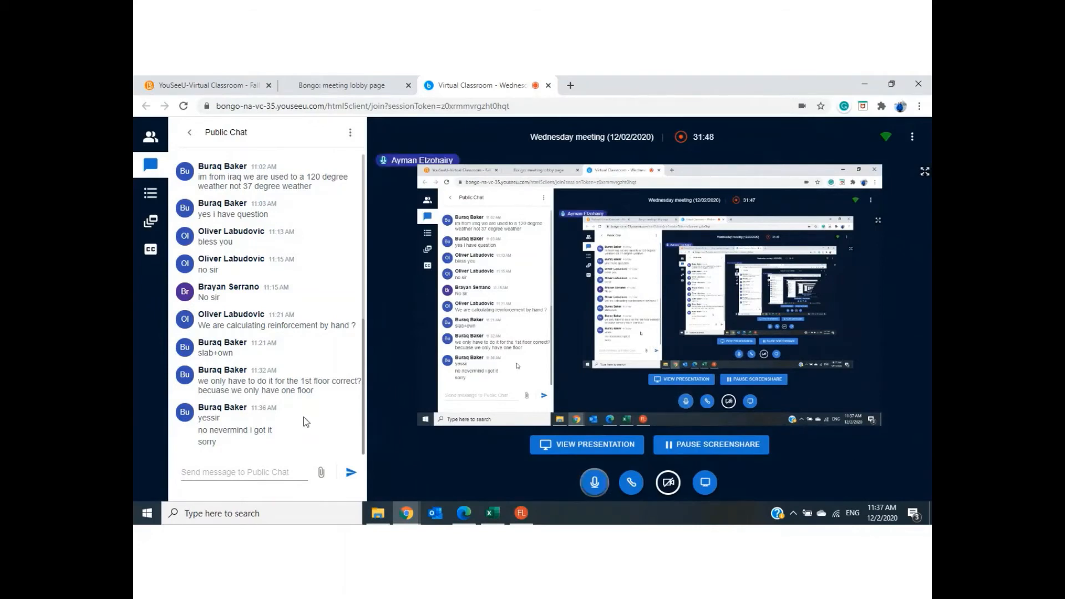
- On slide 14 of the RISA analysis and design PDF, underline "tied short column" and circle Pu in the formula, and return to Excel
click(464, 514)
click(202, 84)
scroll(503, 278, down, 20)
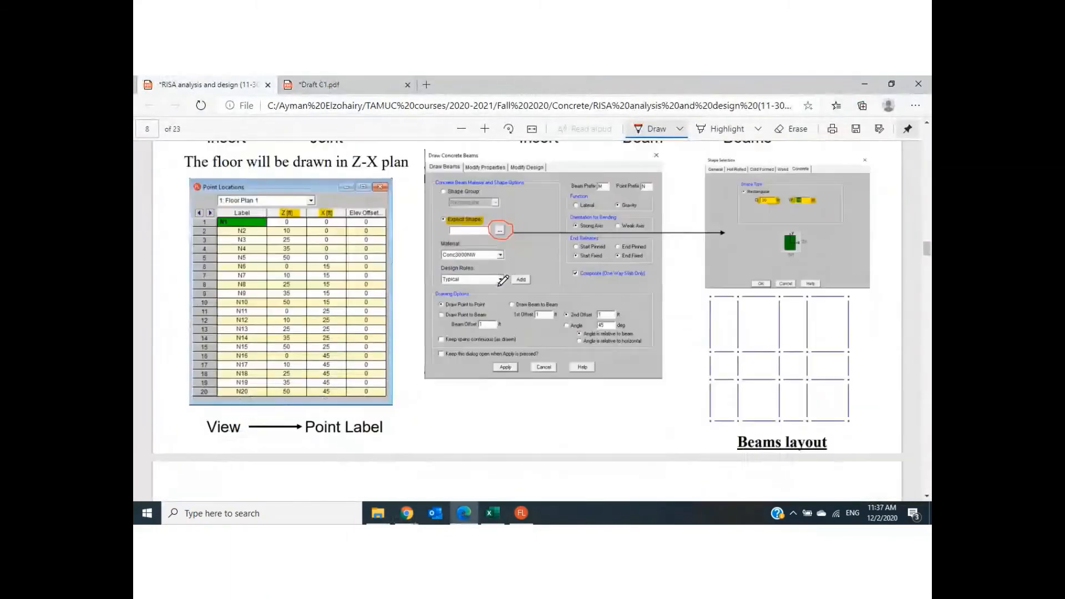
scroll(501, 304, down, 10)
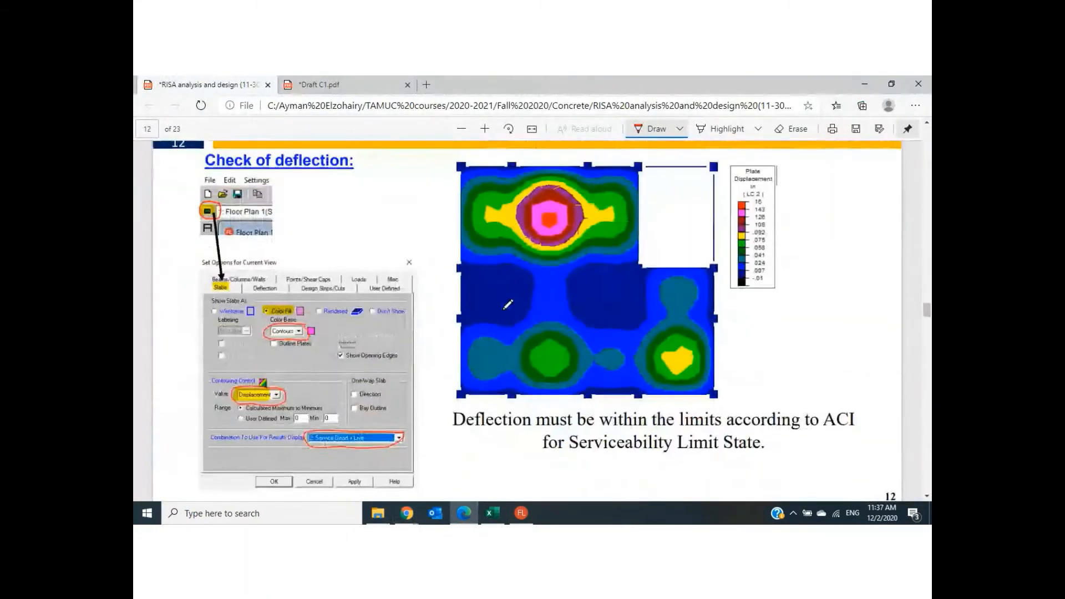
scroll(513, 309, down, 5)
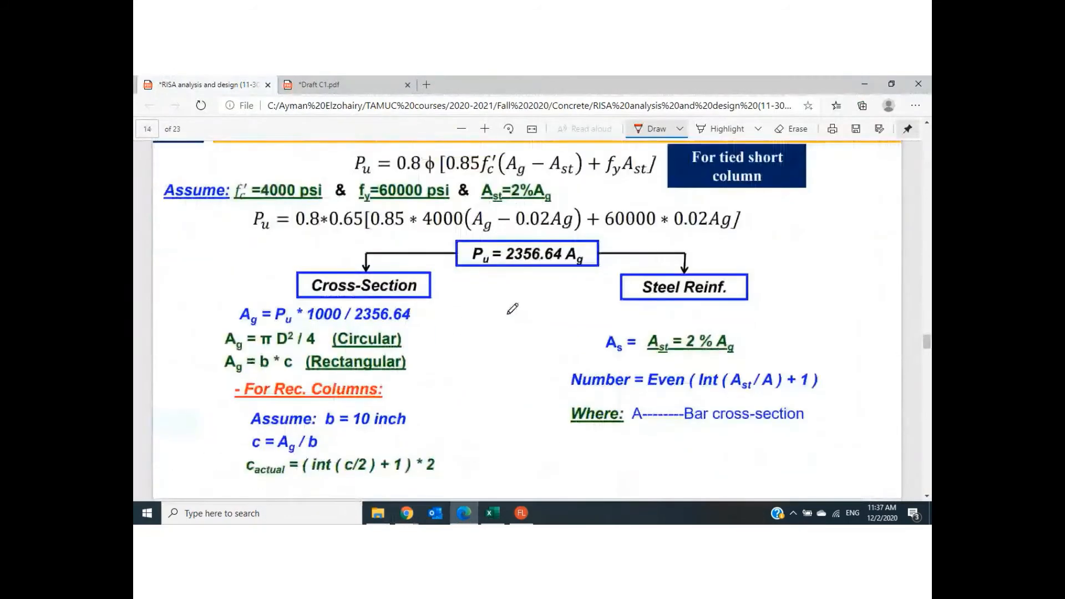
scroll(515, 307, up, 1)
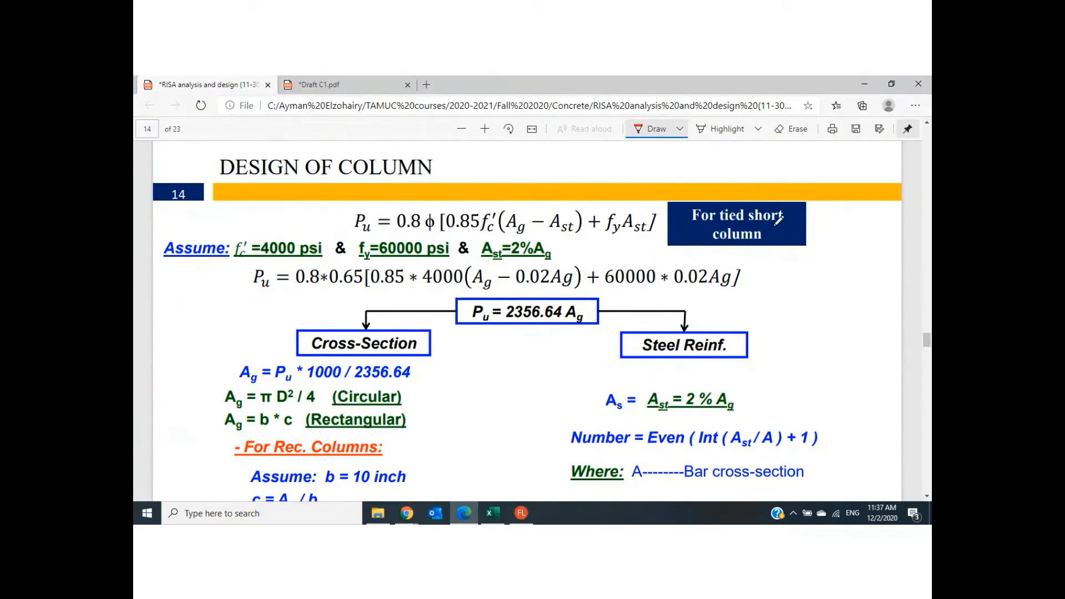
drag(762, 224, 704, 225)
mouse_move(369, 234)
mouse_down()
mouse_move(353, 222)
mouse_move(371, 210)
mouse_move(379, 227)
mouse_up()
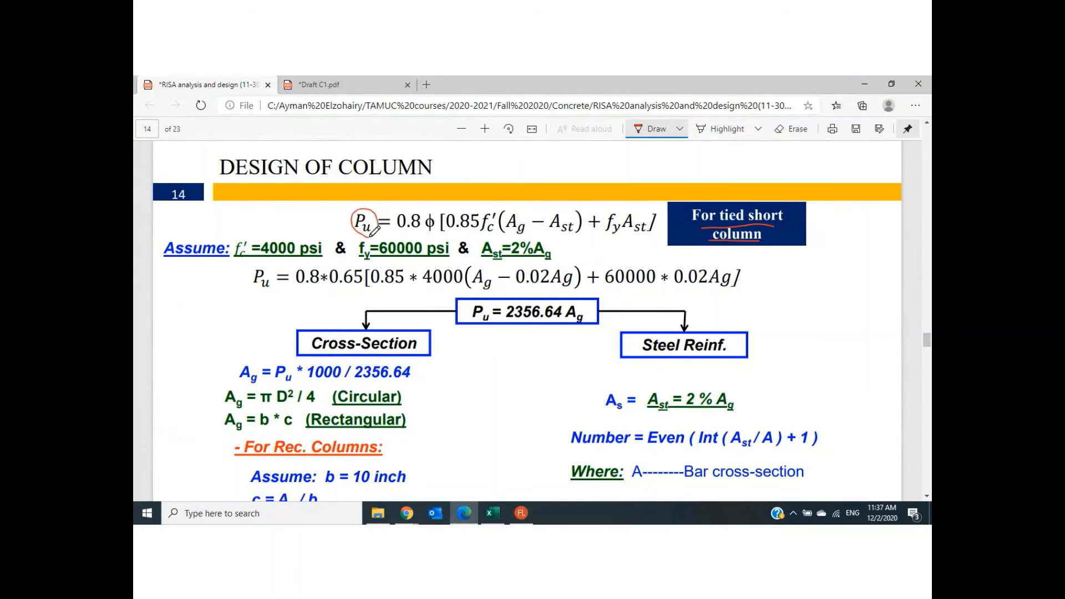
click(490, 516)
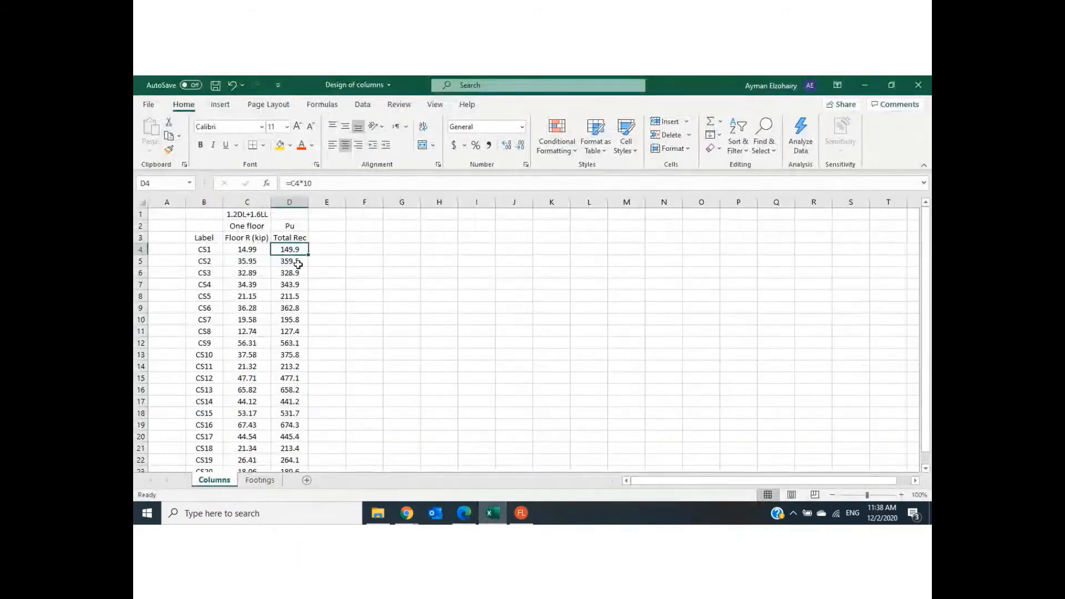